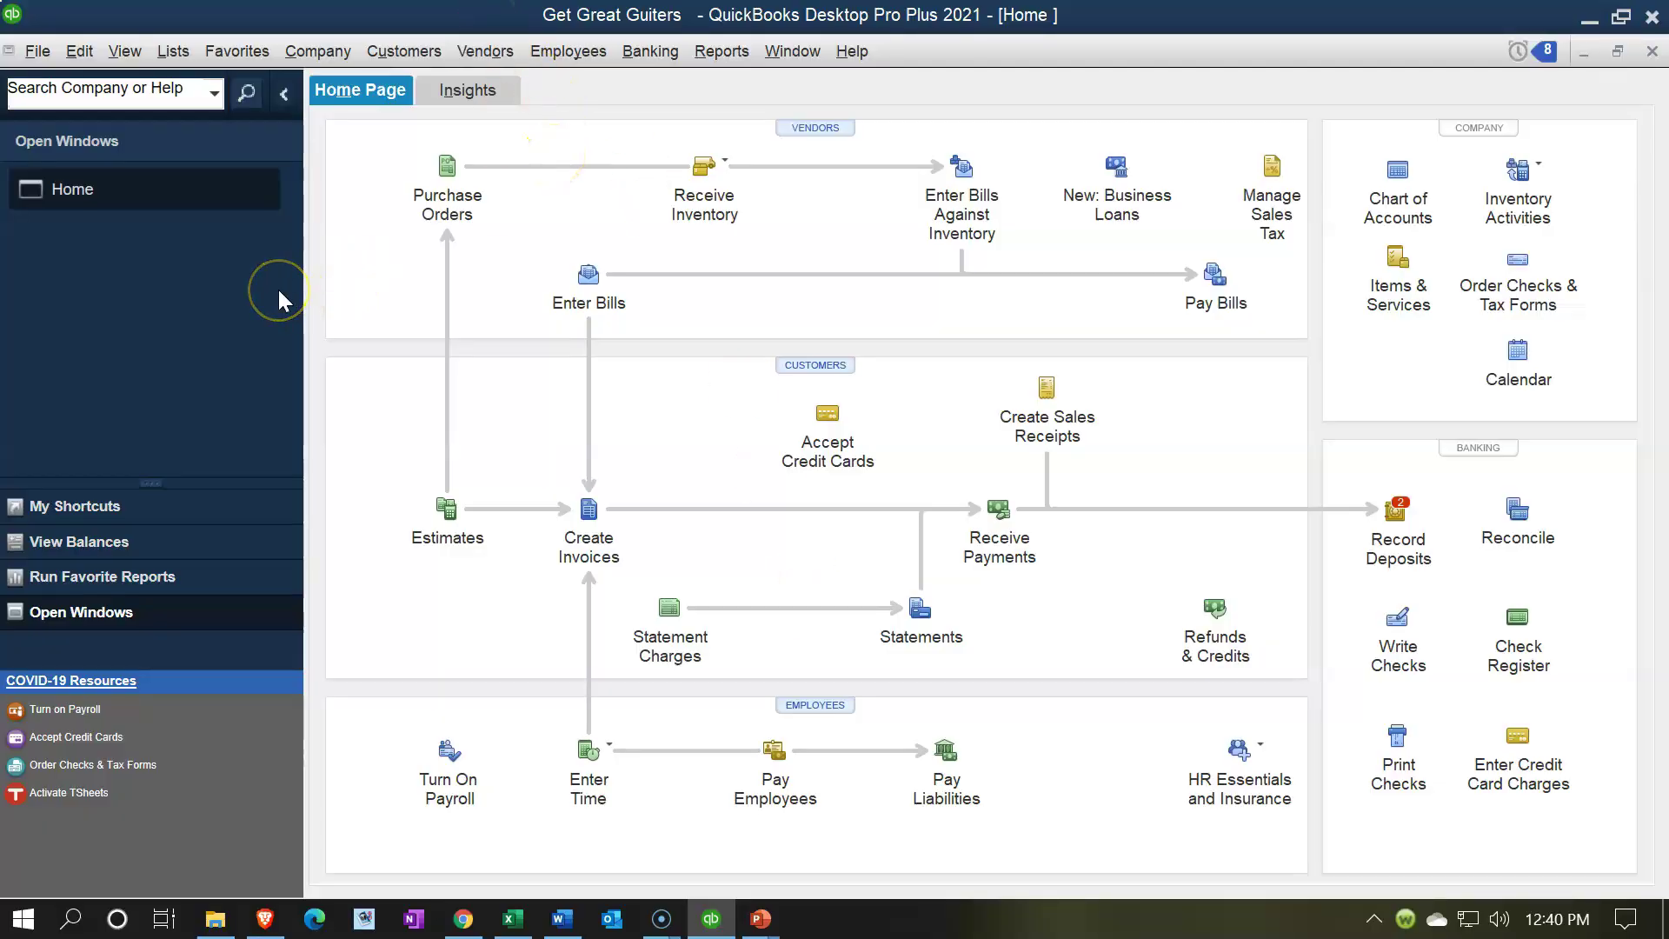
Step: Show the list of open windows
left_click(127, 54)
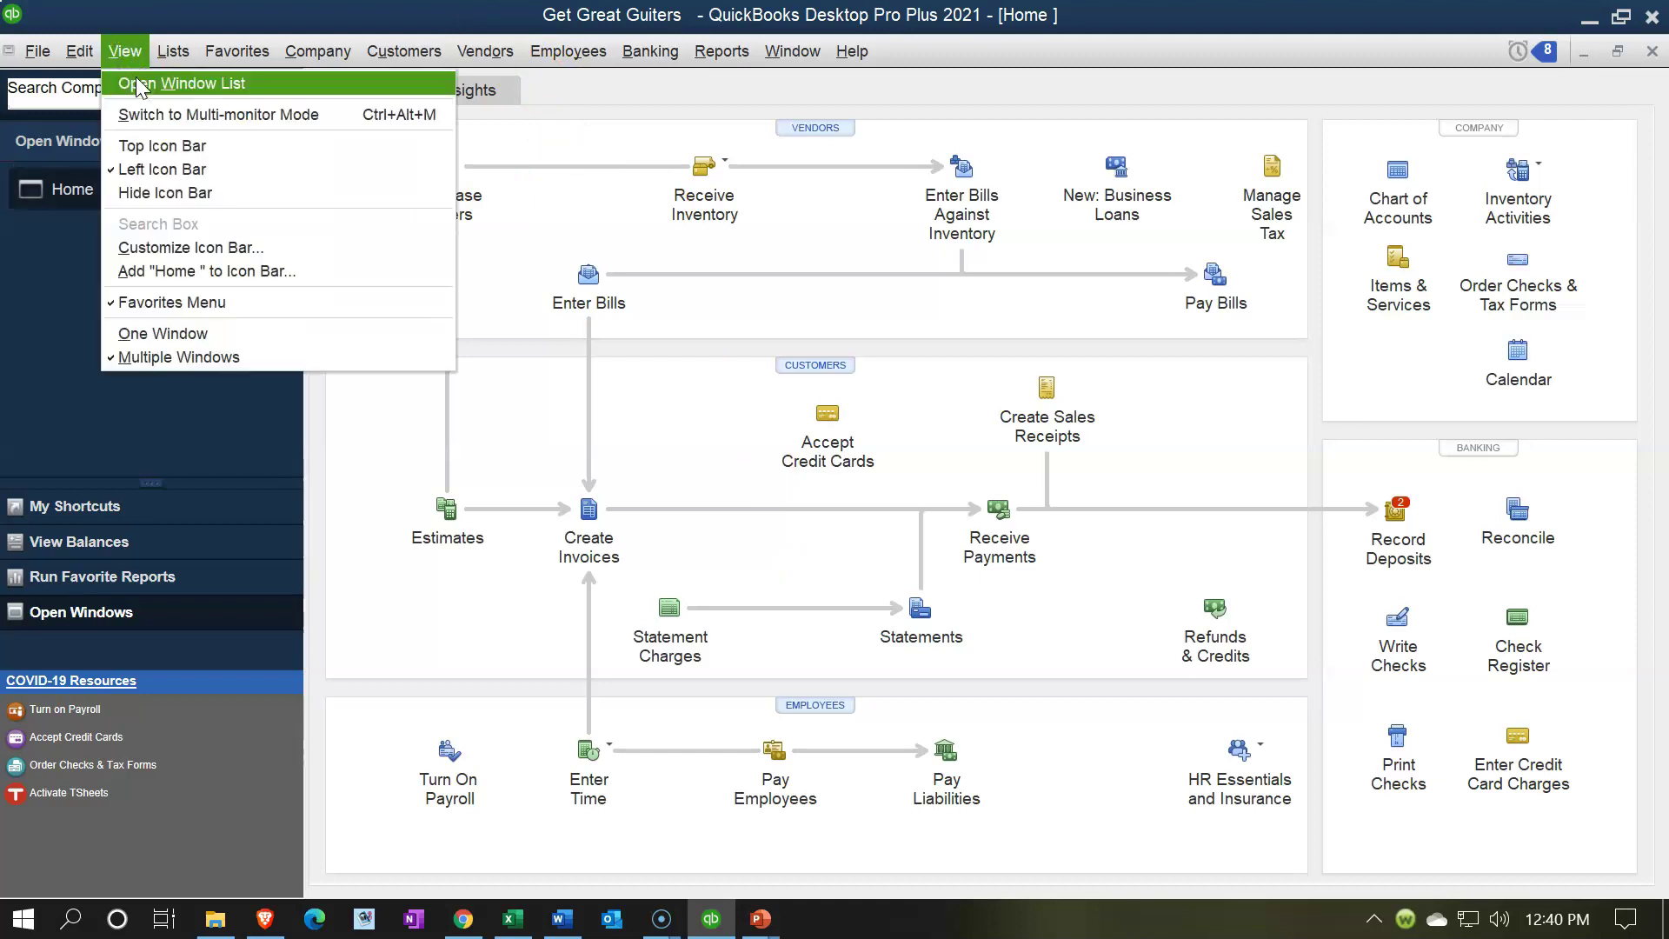
left_click(136, 78)
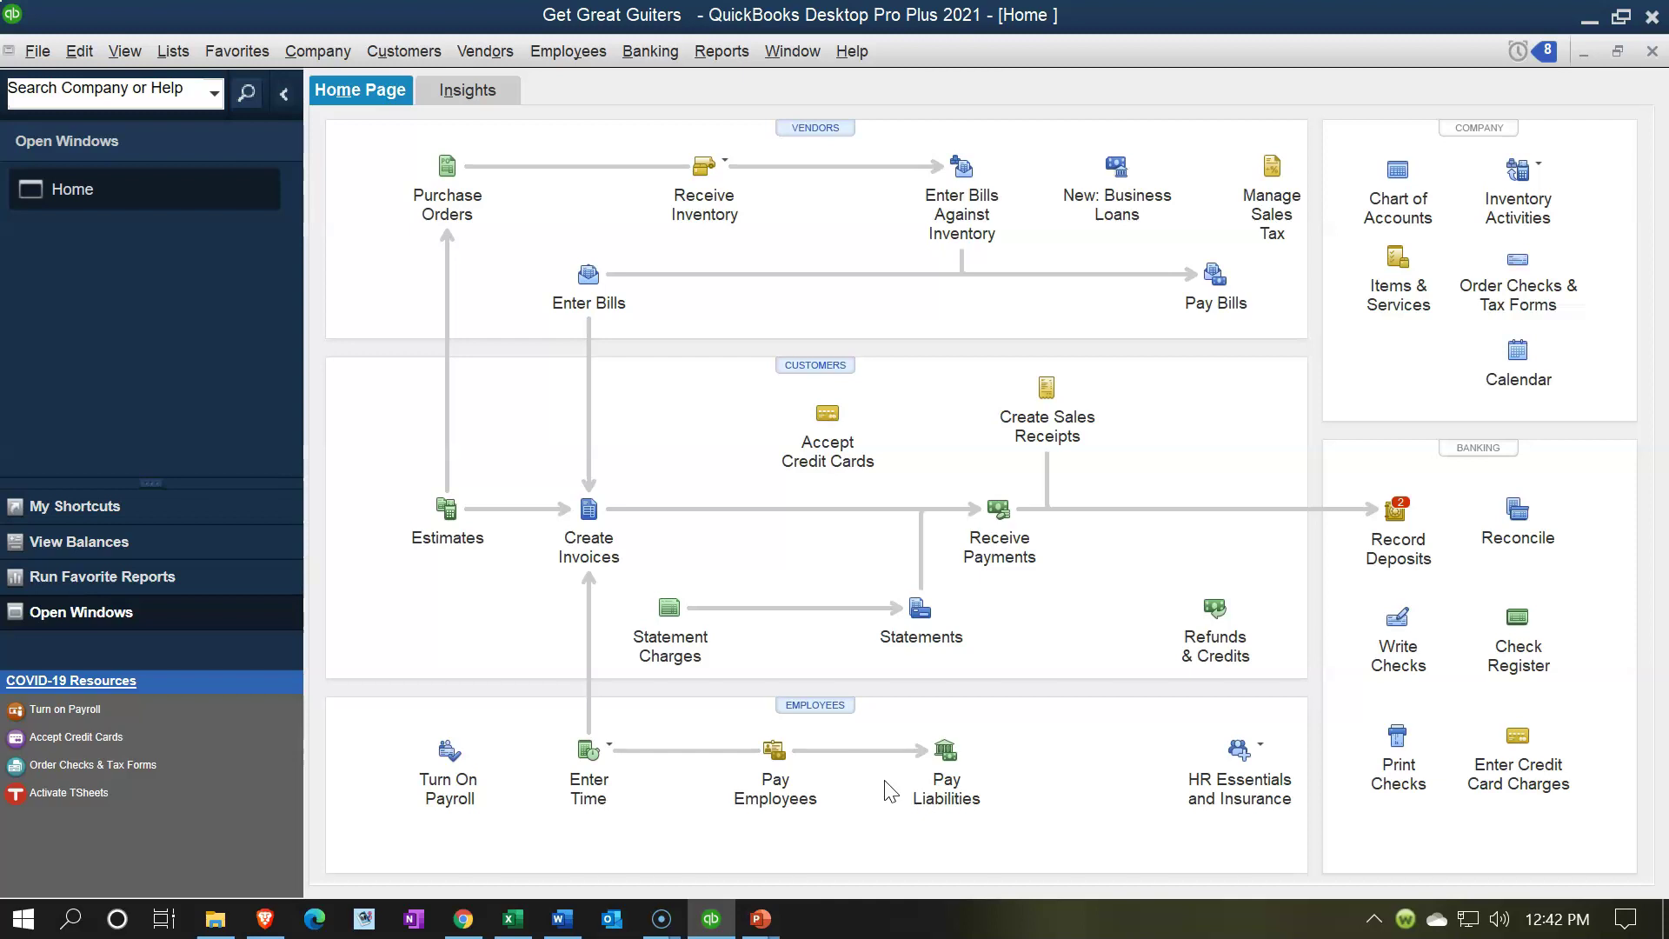
Step: Review the company preferences for Payroll & Employees, including the Full payroll and Manual Payroll settings
left_click(80, 54)
left_click(135, 375)
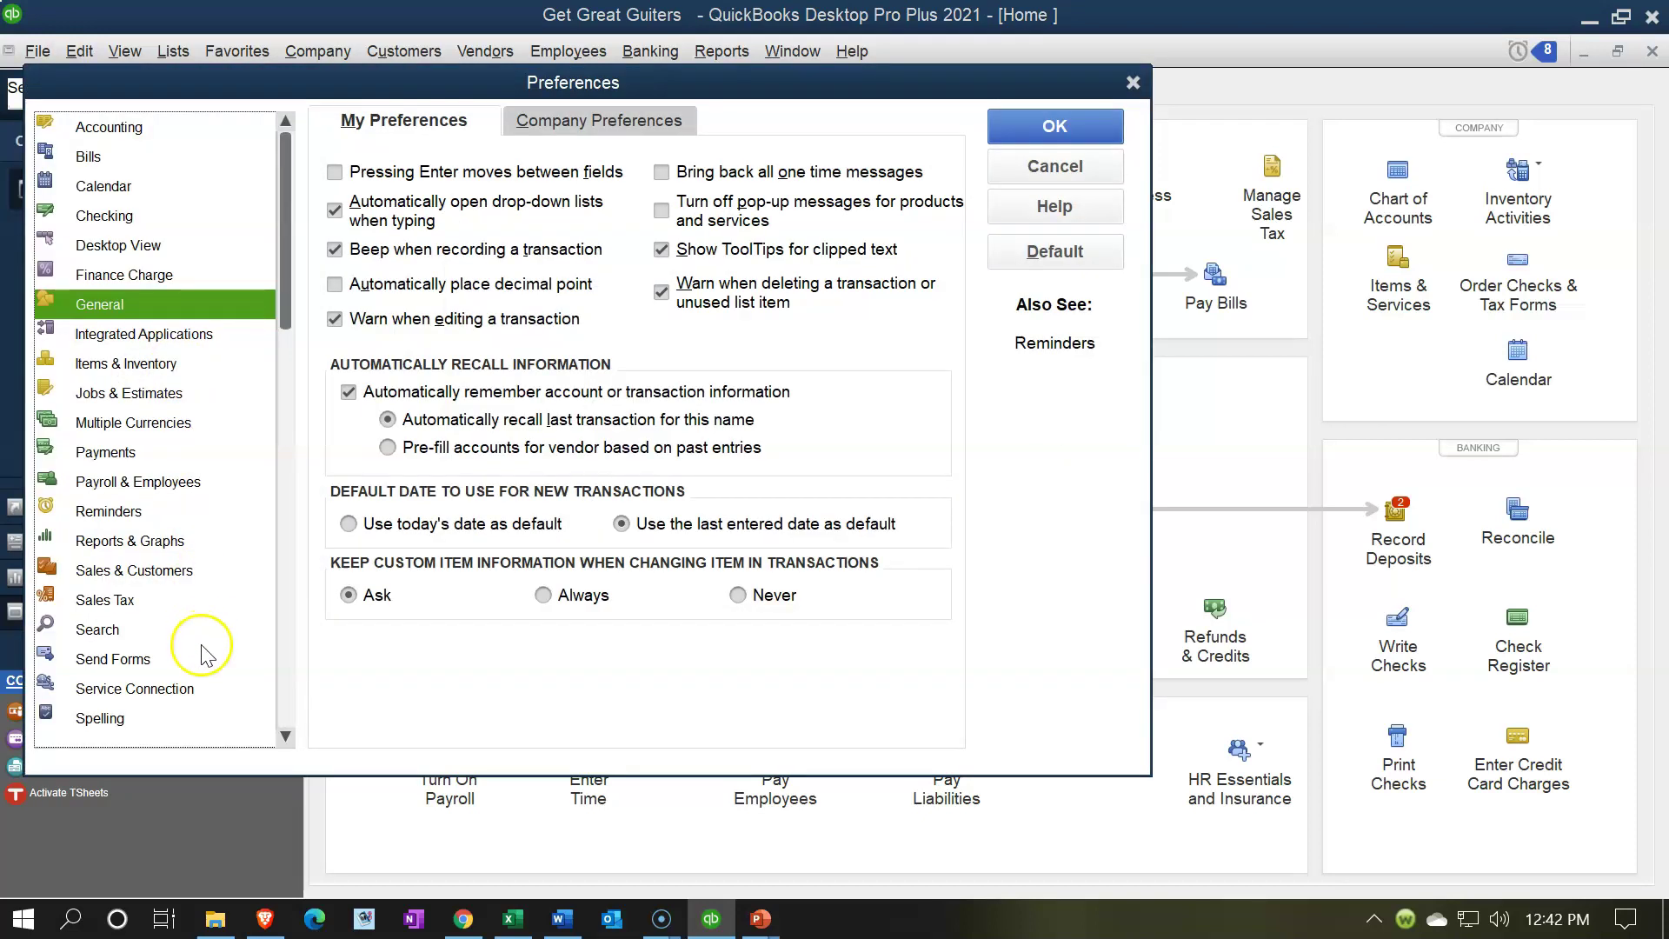
left_click(144, 482)
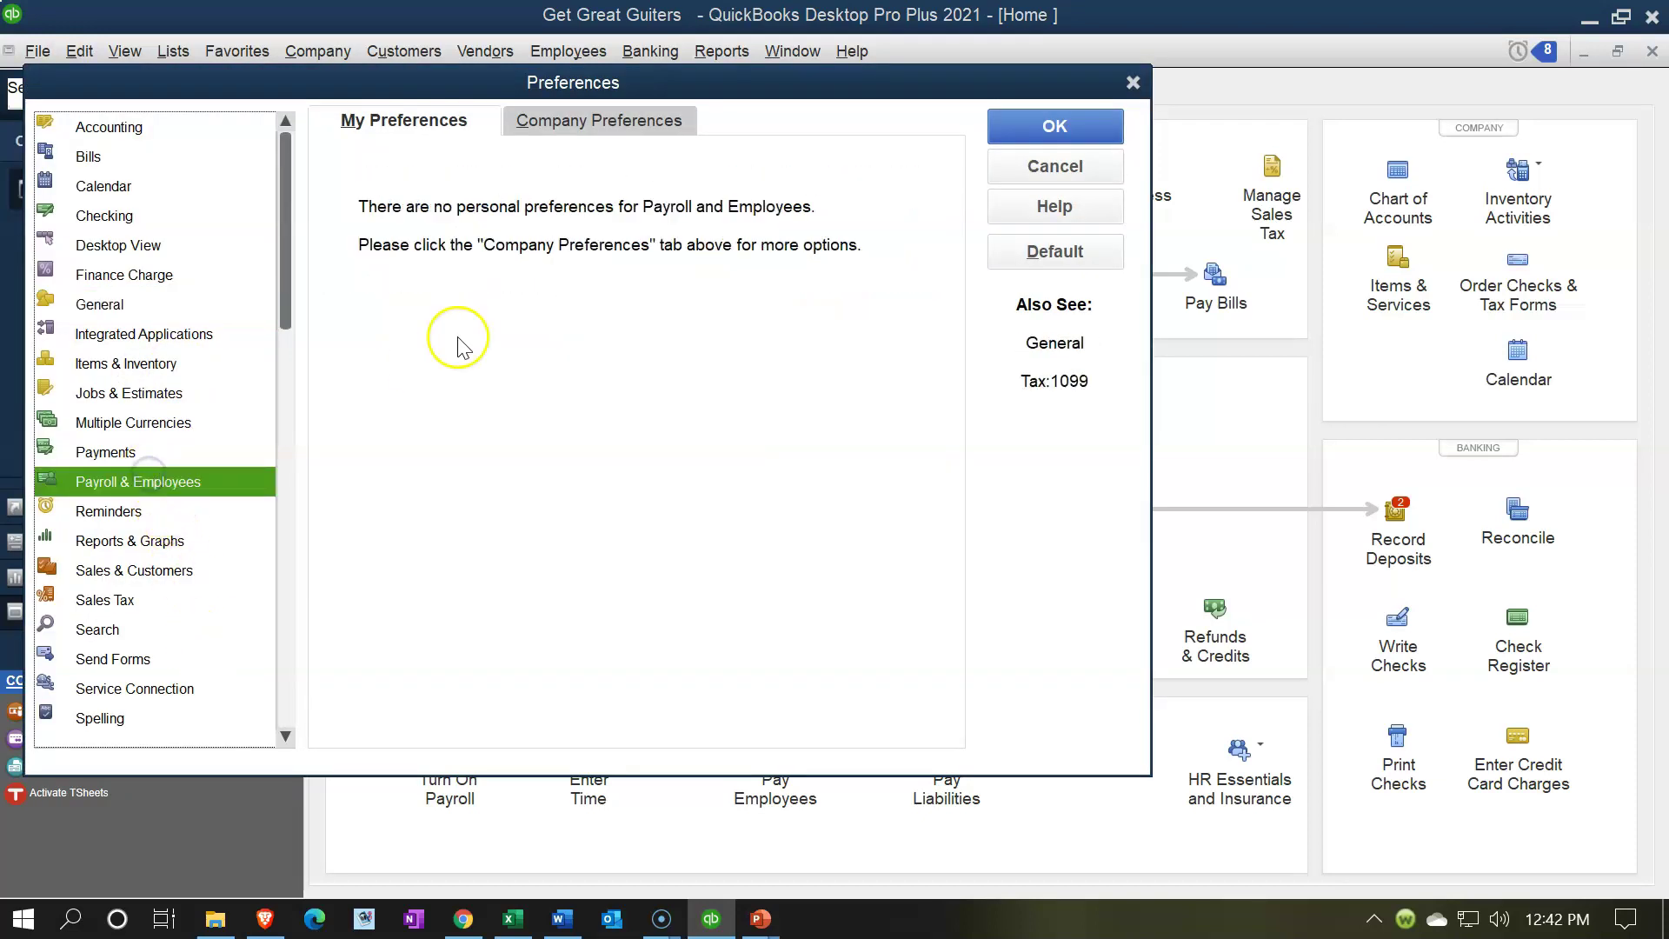
left_click(574, 121)
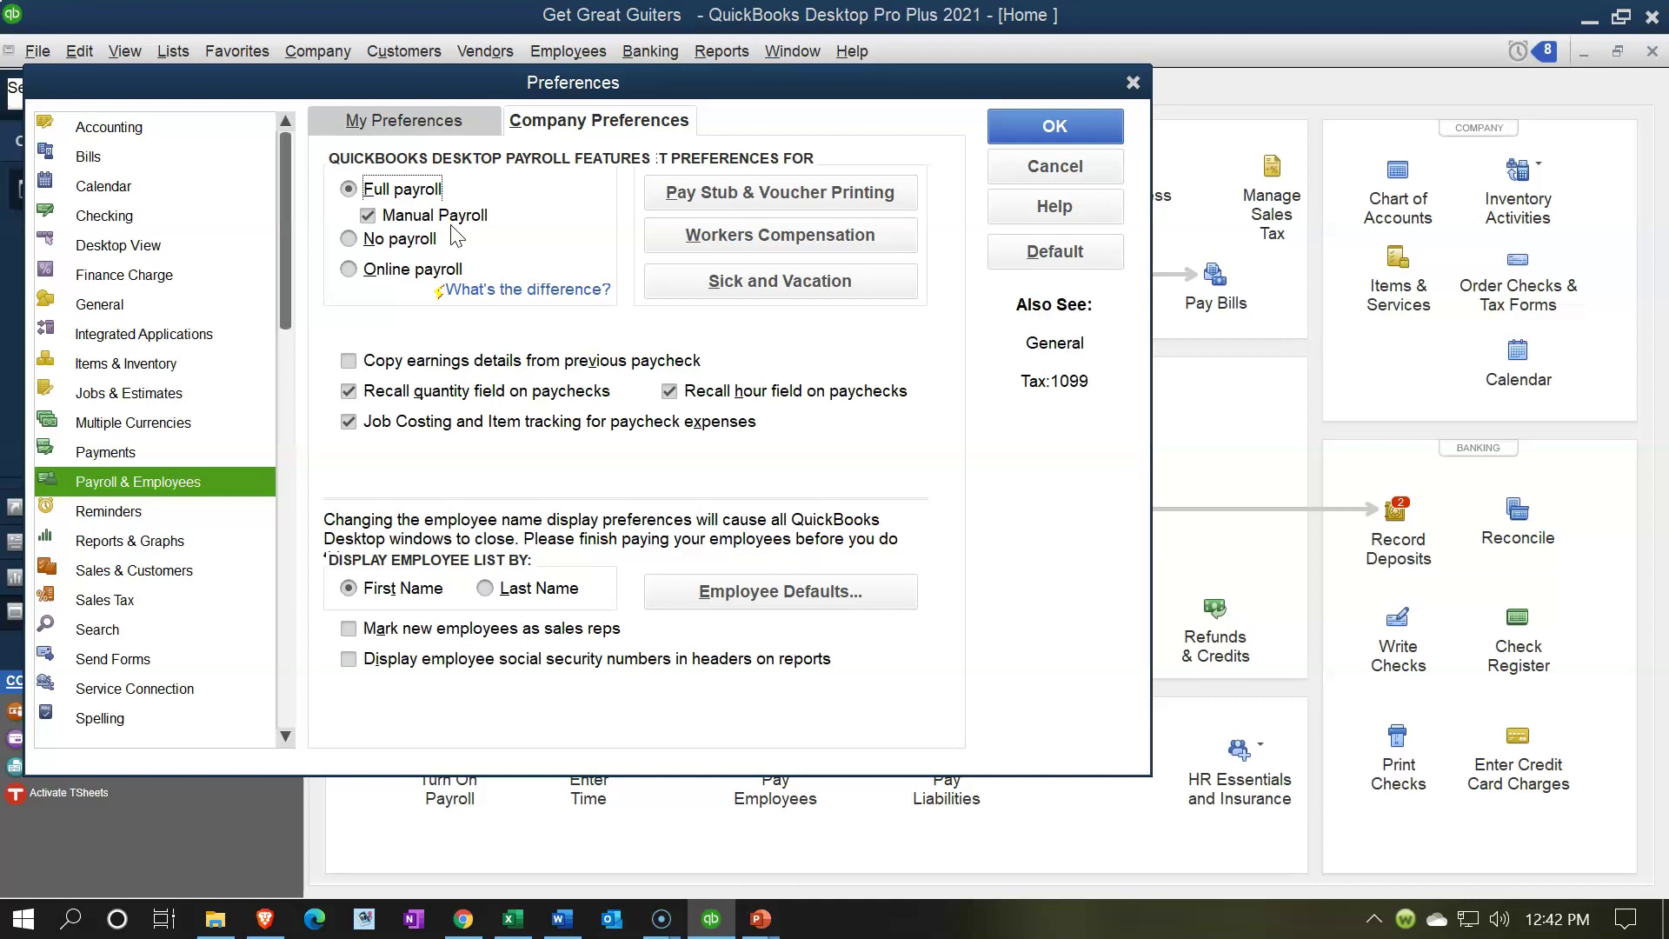
left_click(1133, 84)
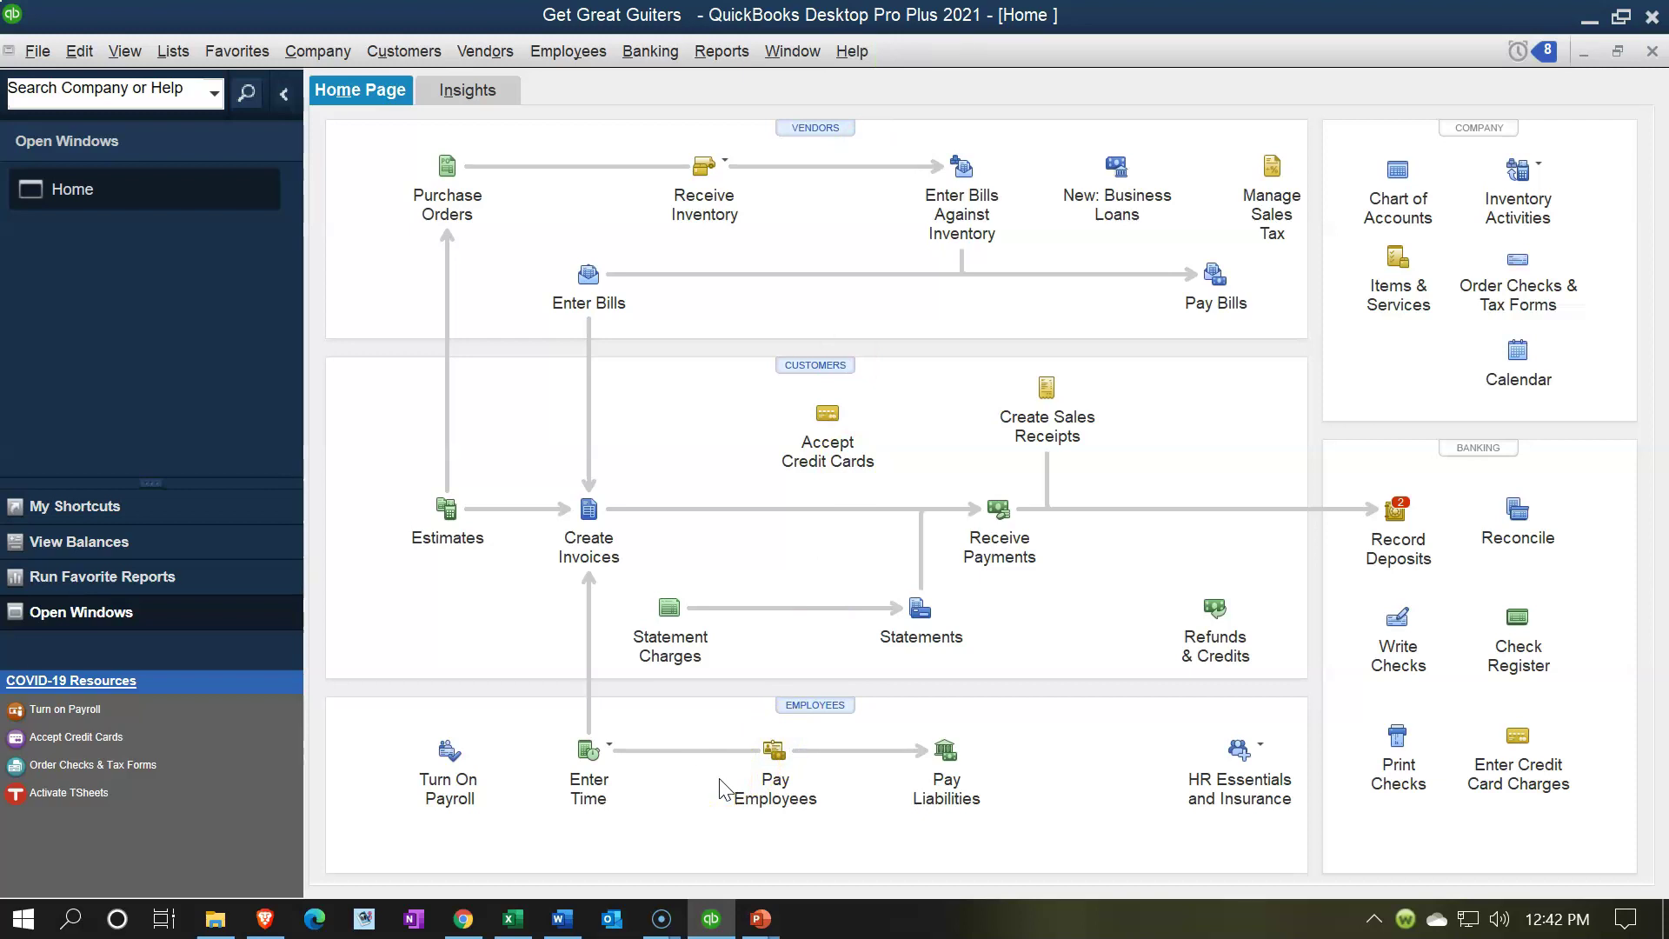
Step: Switch to the Payroll.xlsx workbook in Excel and enter =55000/12 as the first employee's total earnings in cell C19 of the Practice sheet
left_click(526, 923)
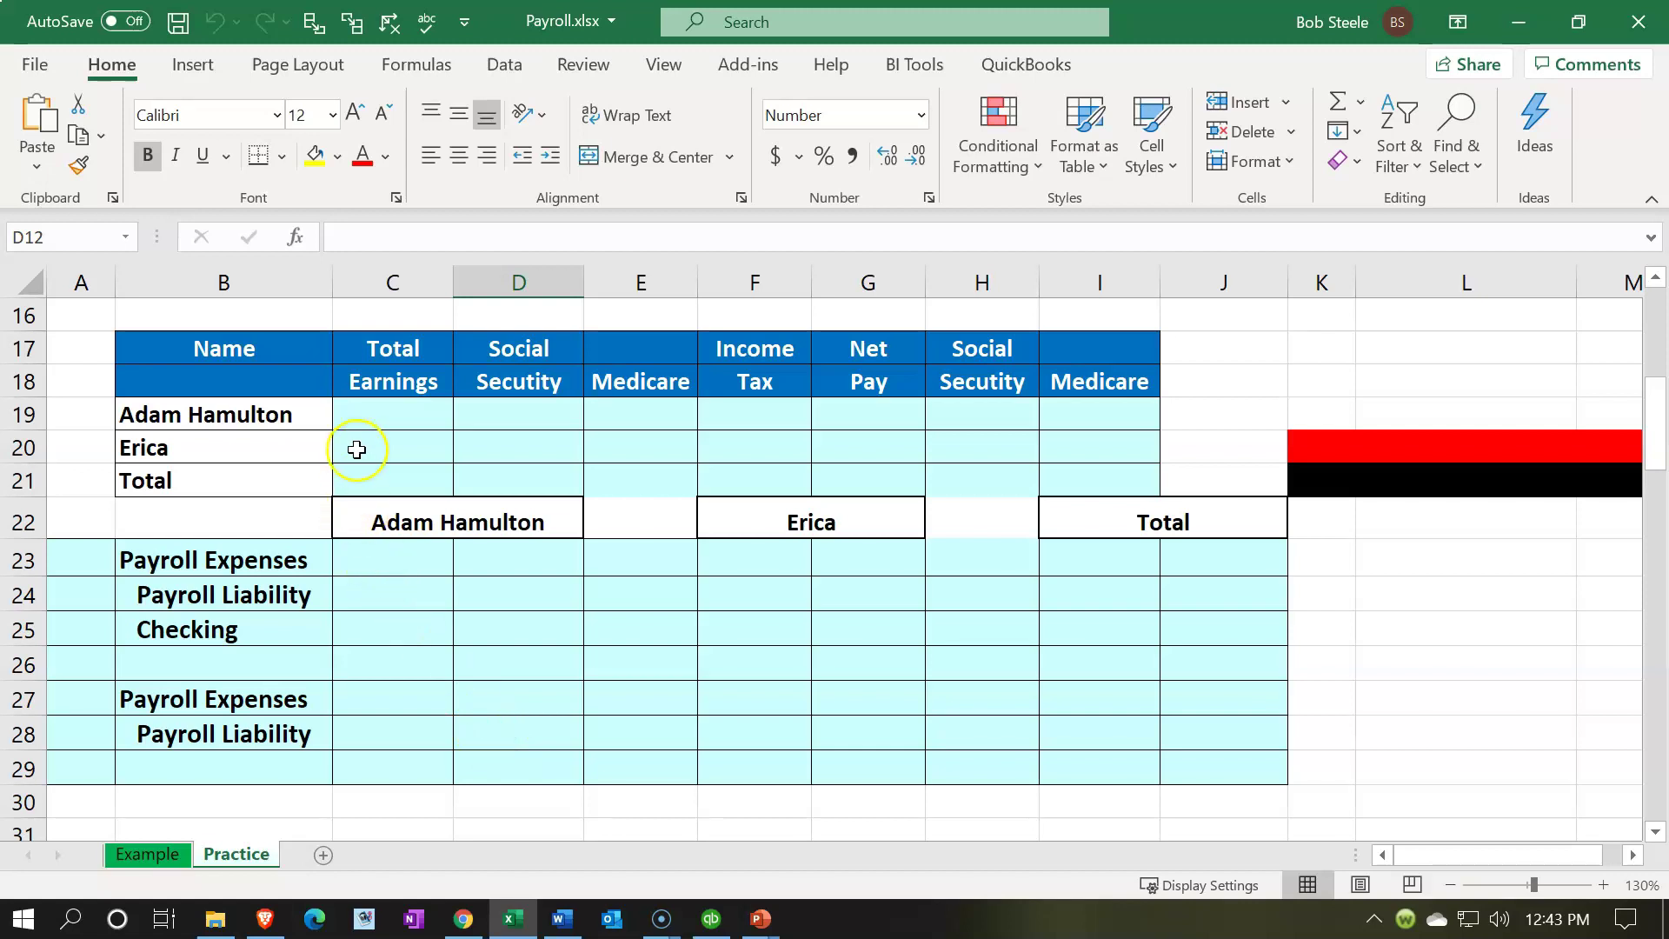
left_click(361, 412)
scroll(421, 517, "up", 4)
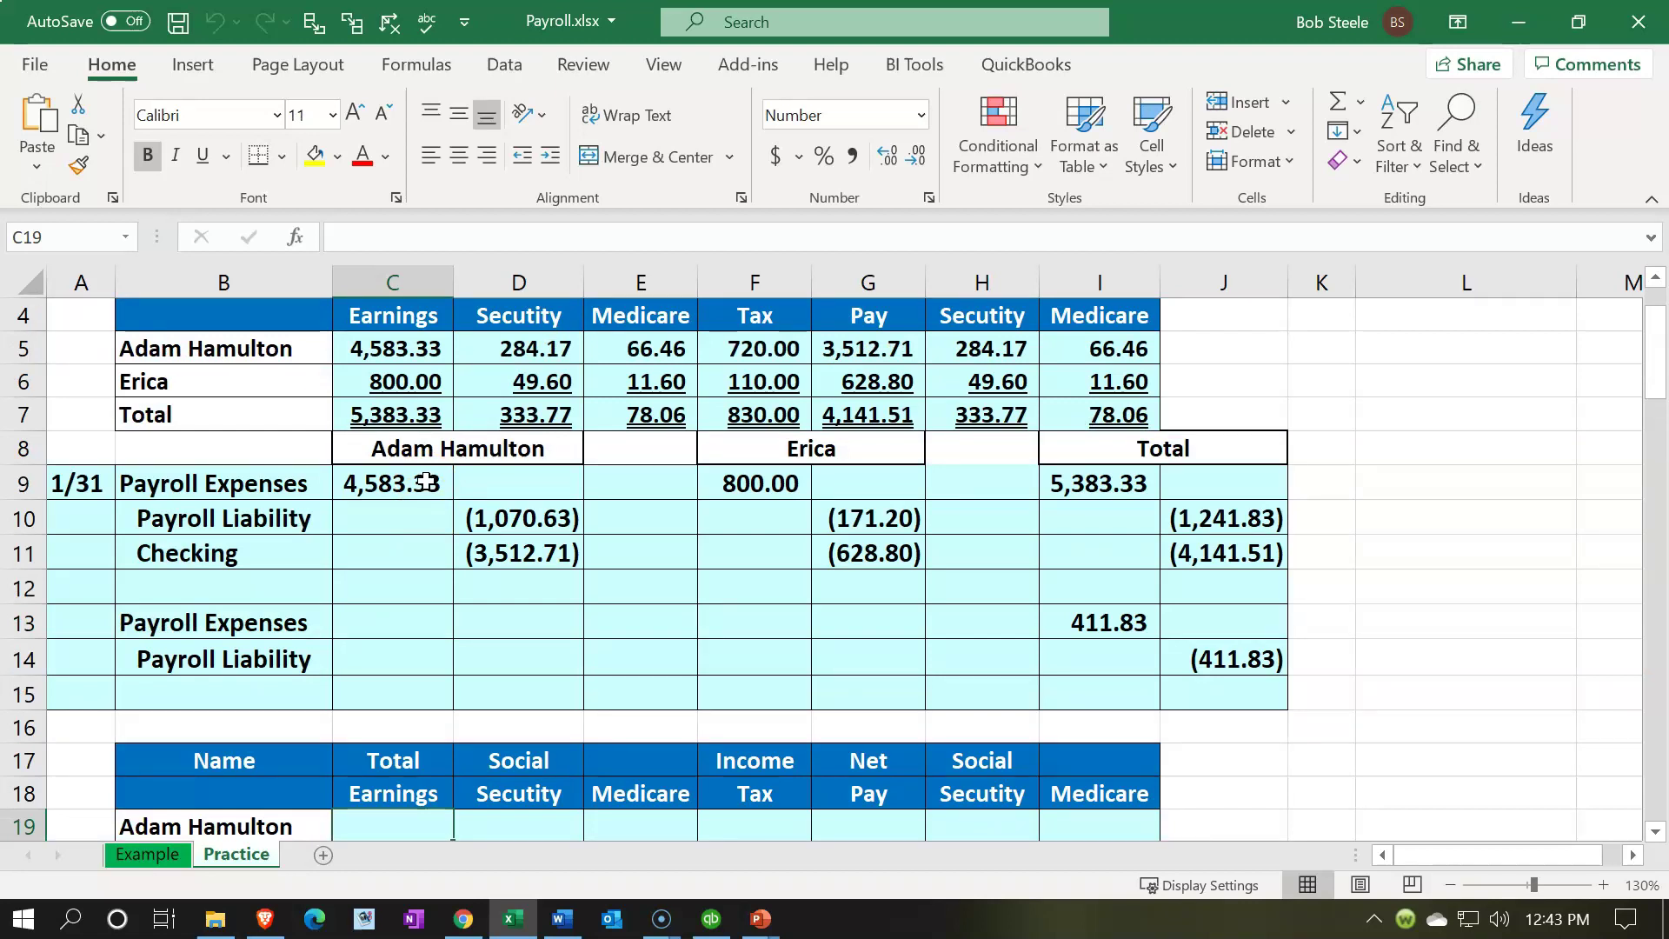
scroll(426, 483, "down", 3)
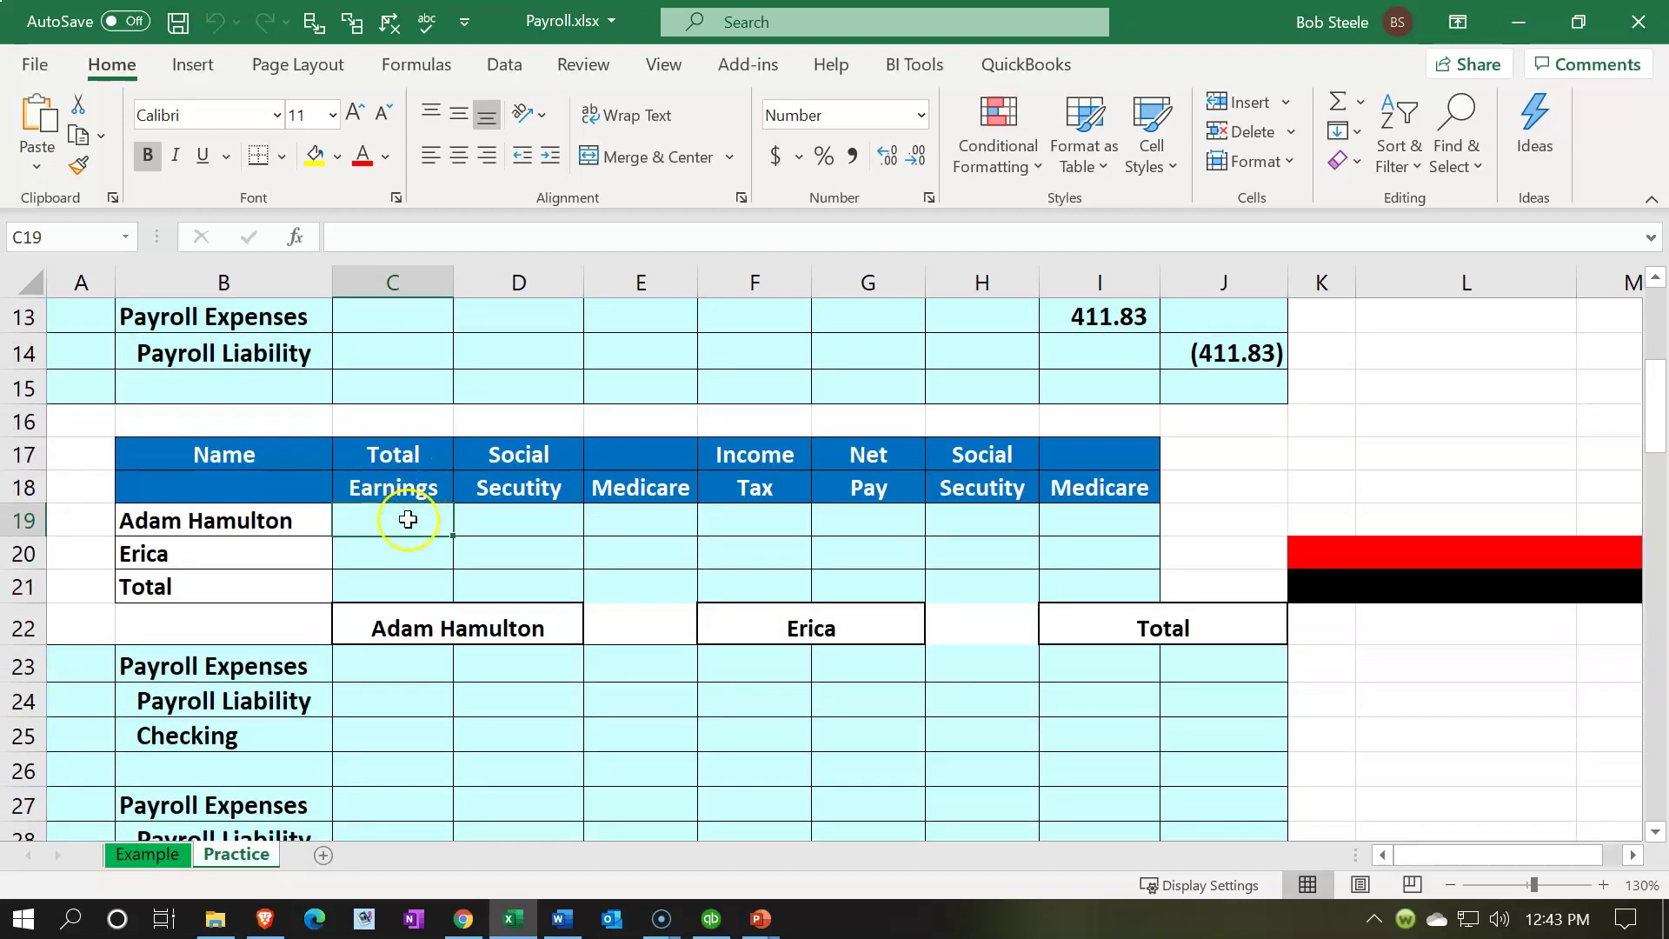
type("=")
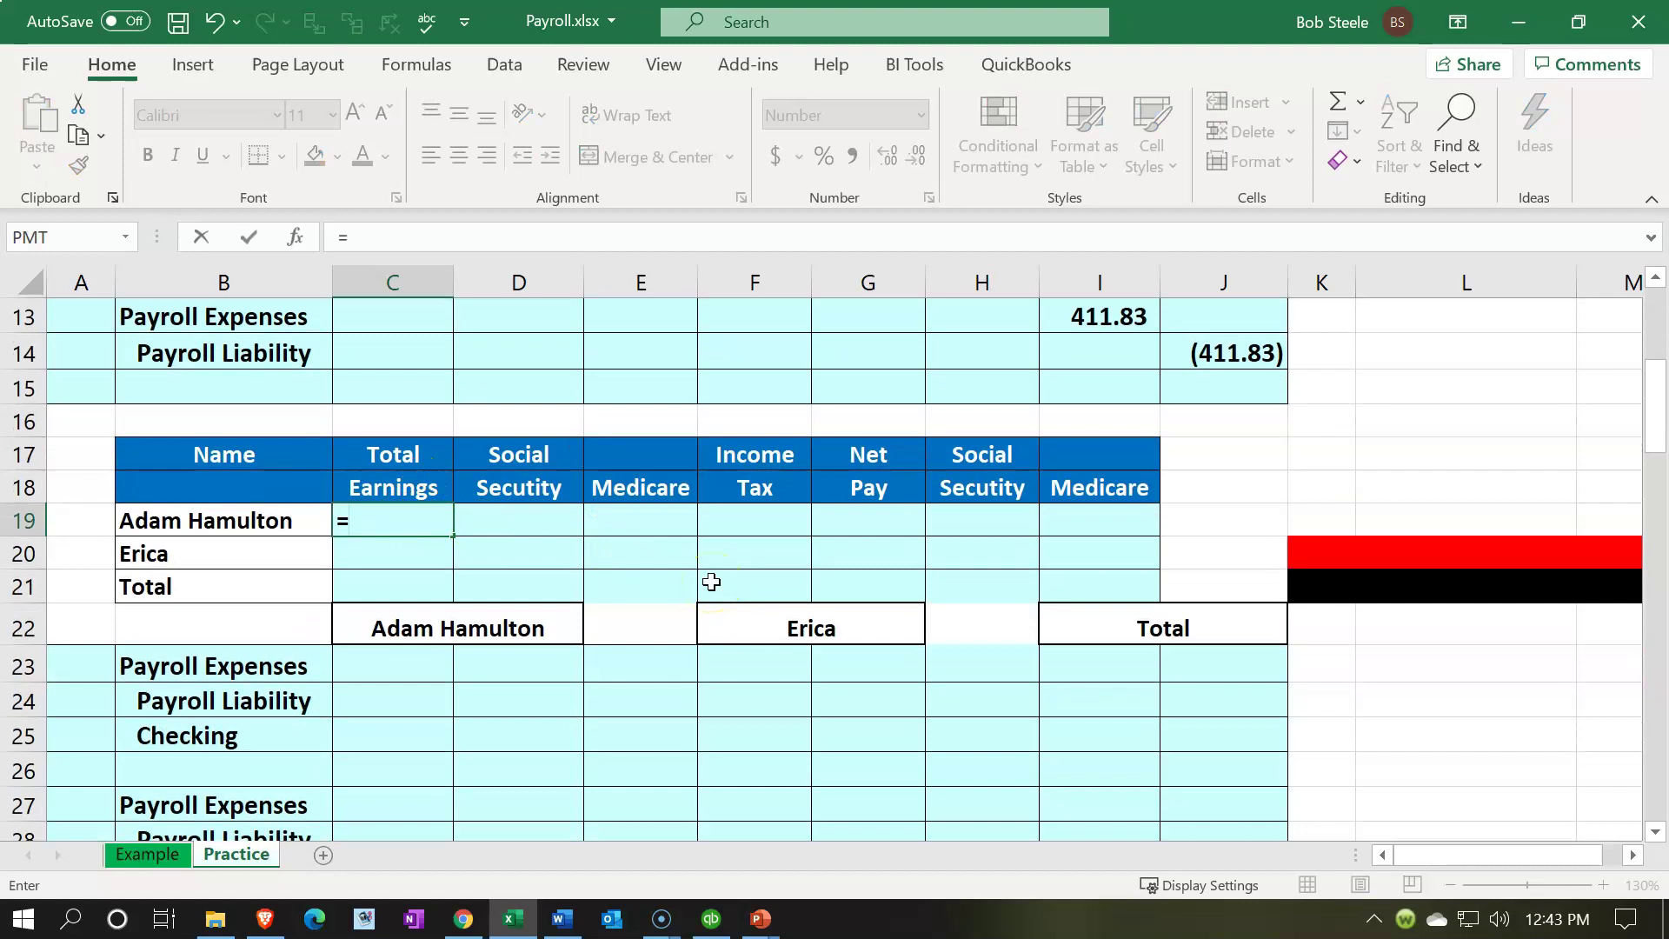
type("55000/12")
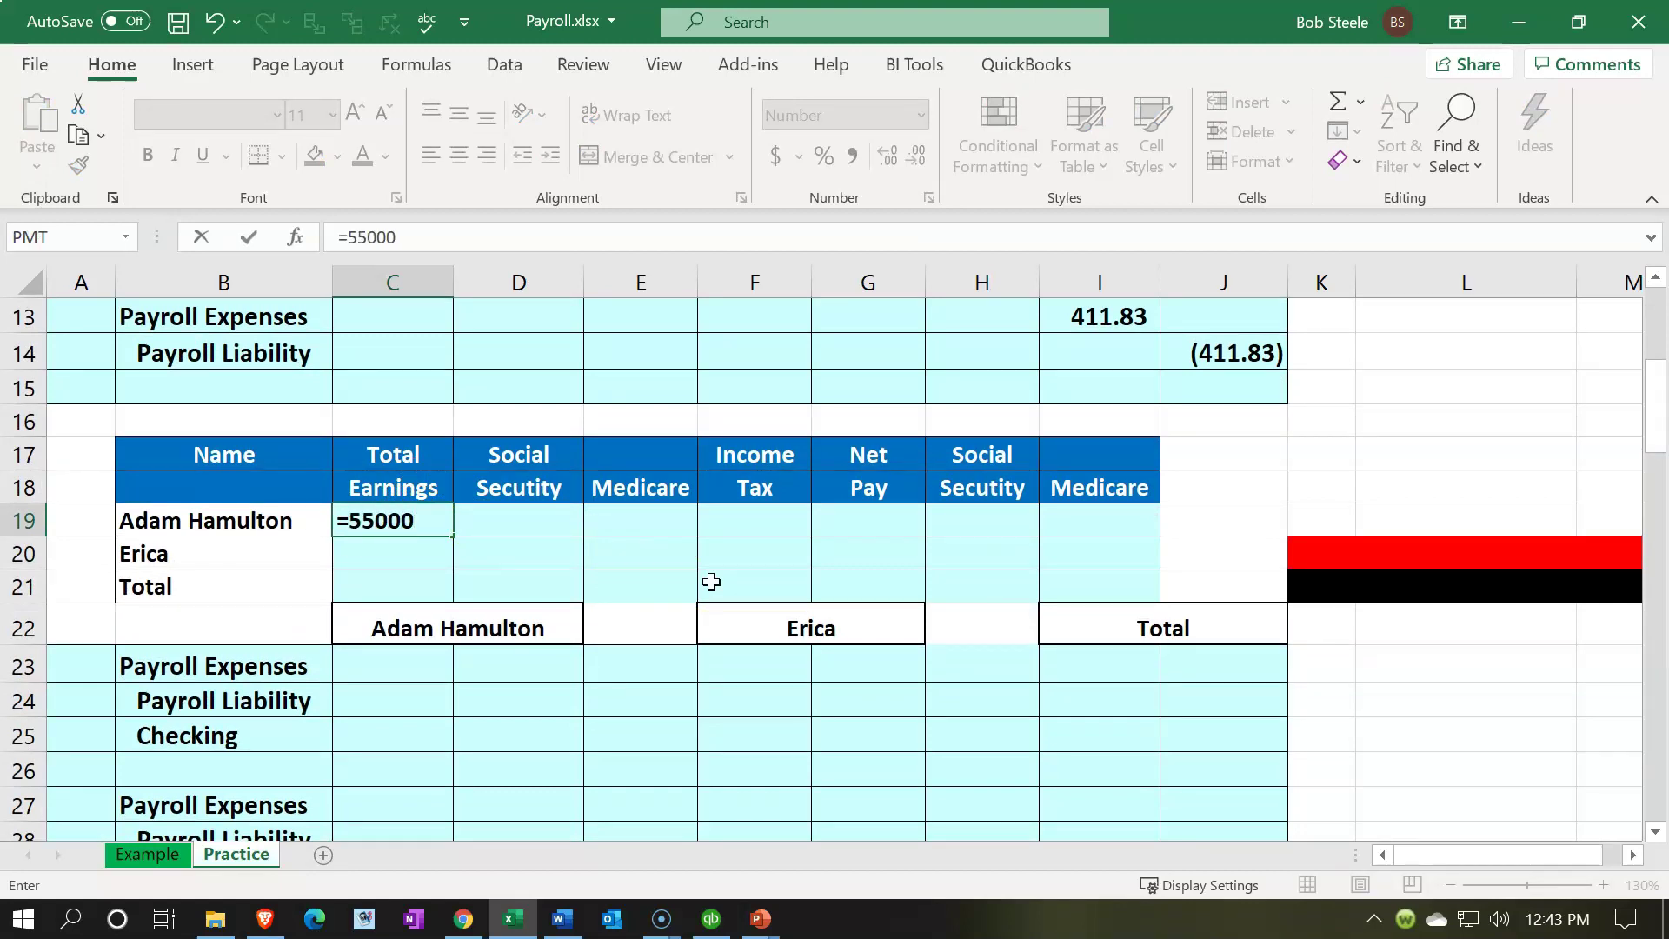
key("Return")
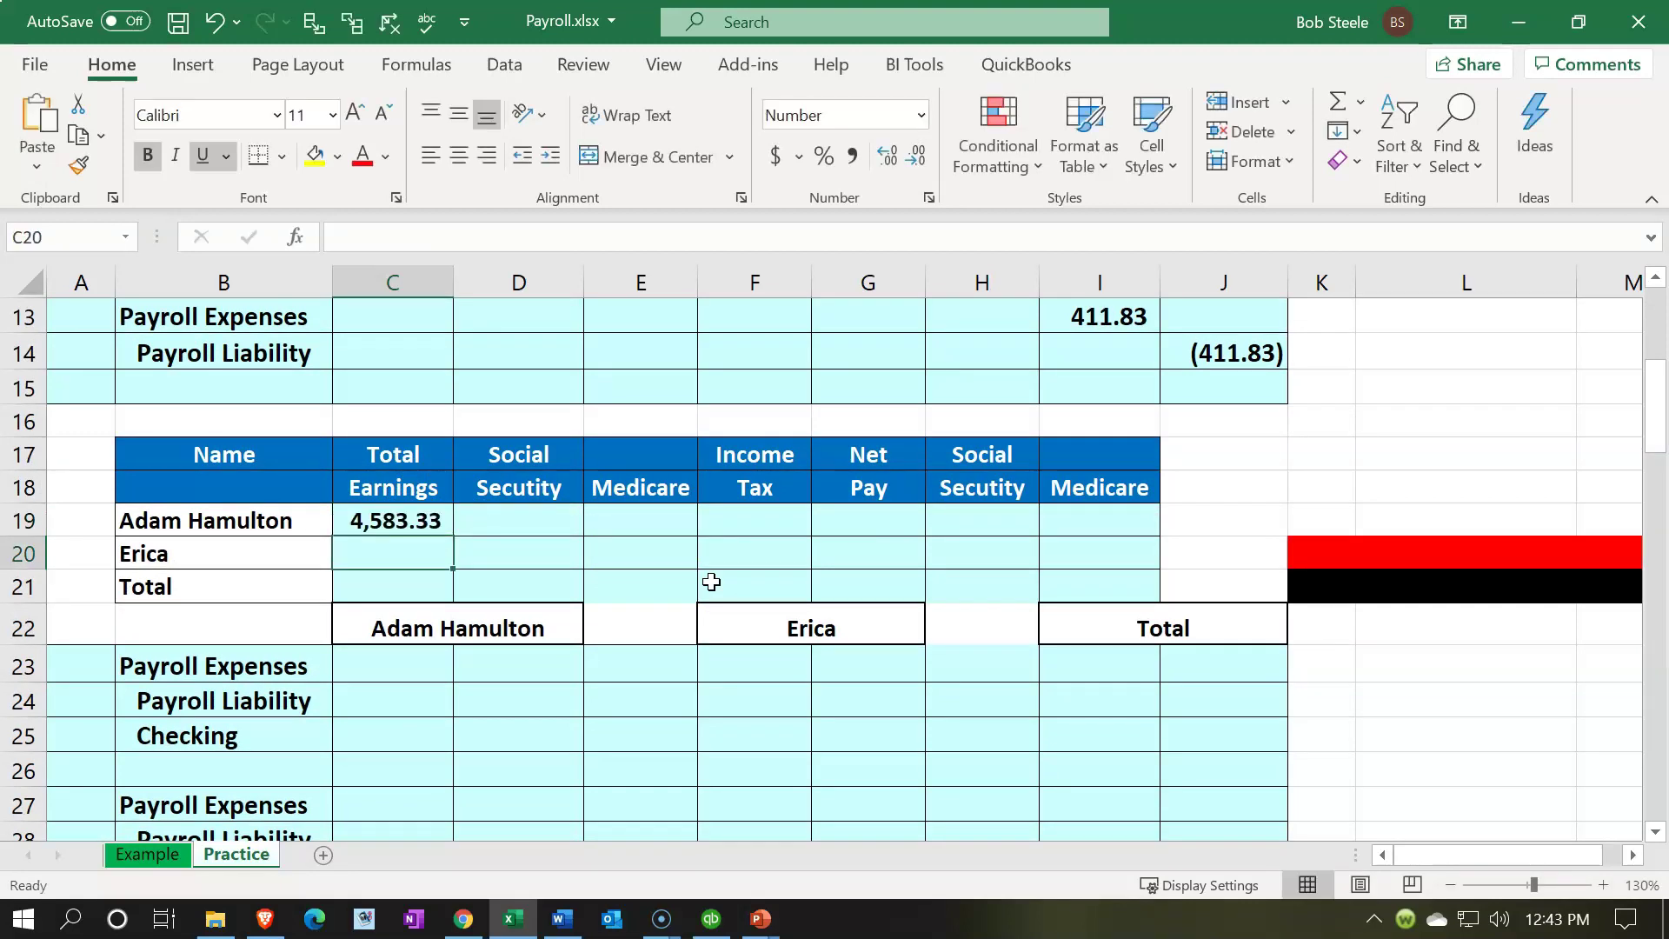
Step: Calculate the first employee's Social Security withholding in D19 with the formula =C19*.062
key("Up")
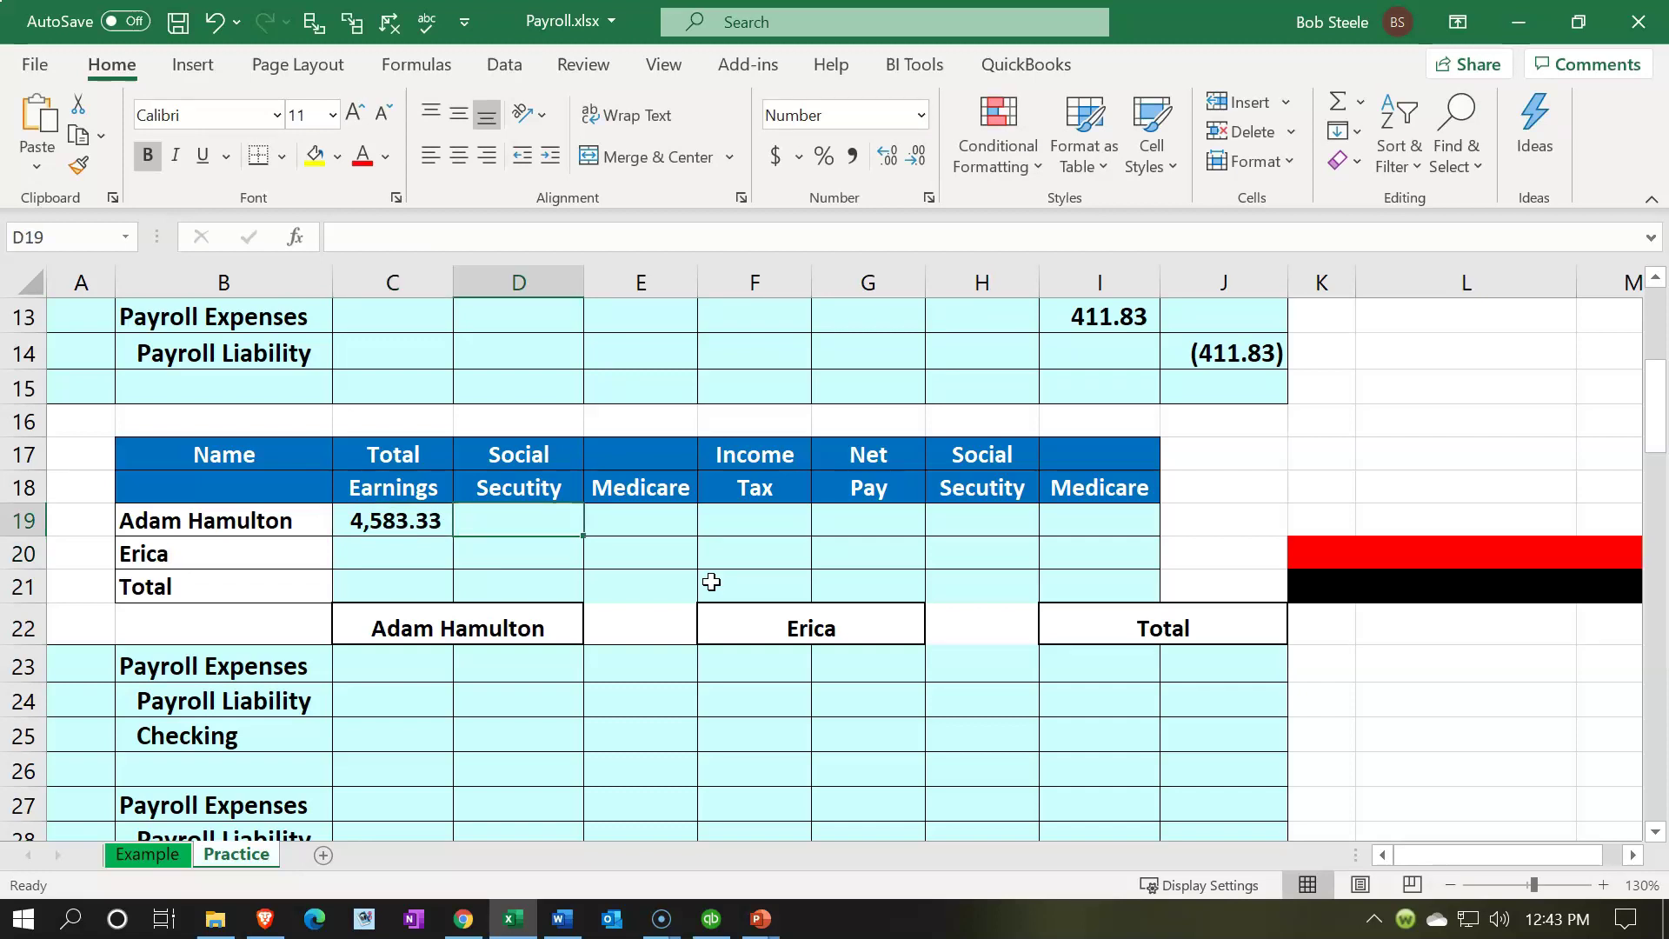
type("=")
key("Left")
type("*.062")
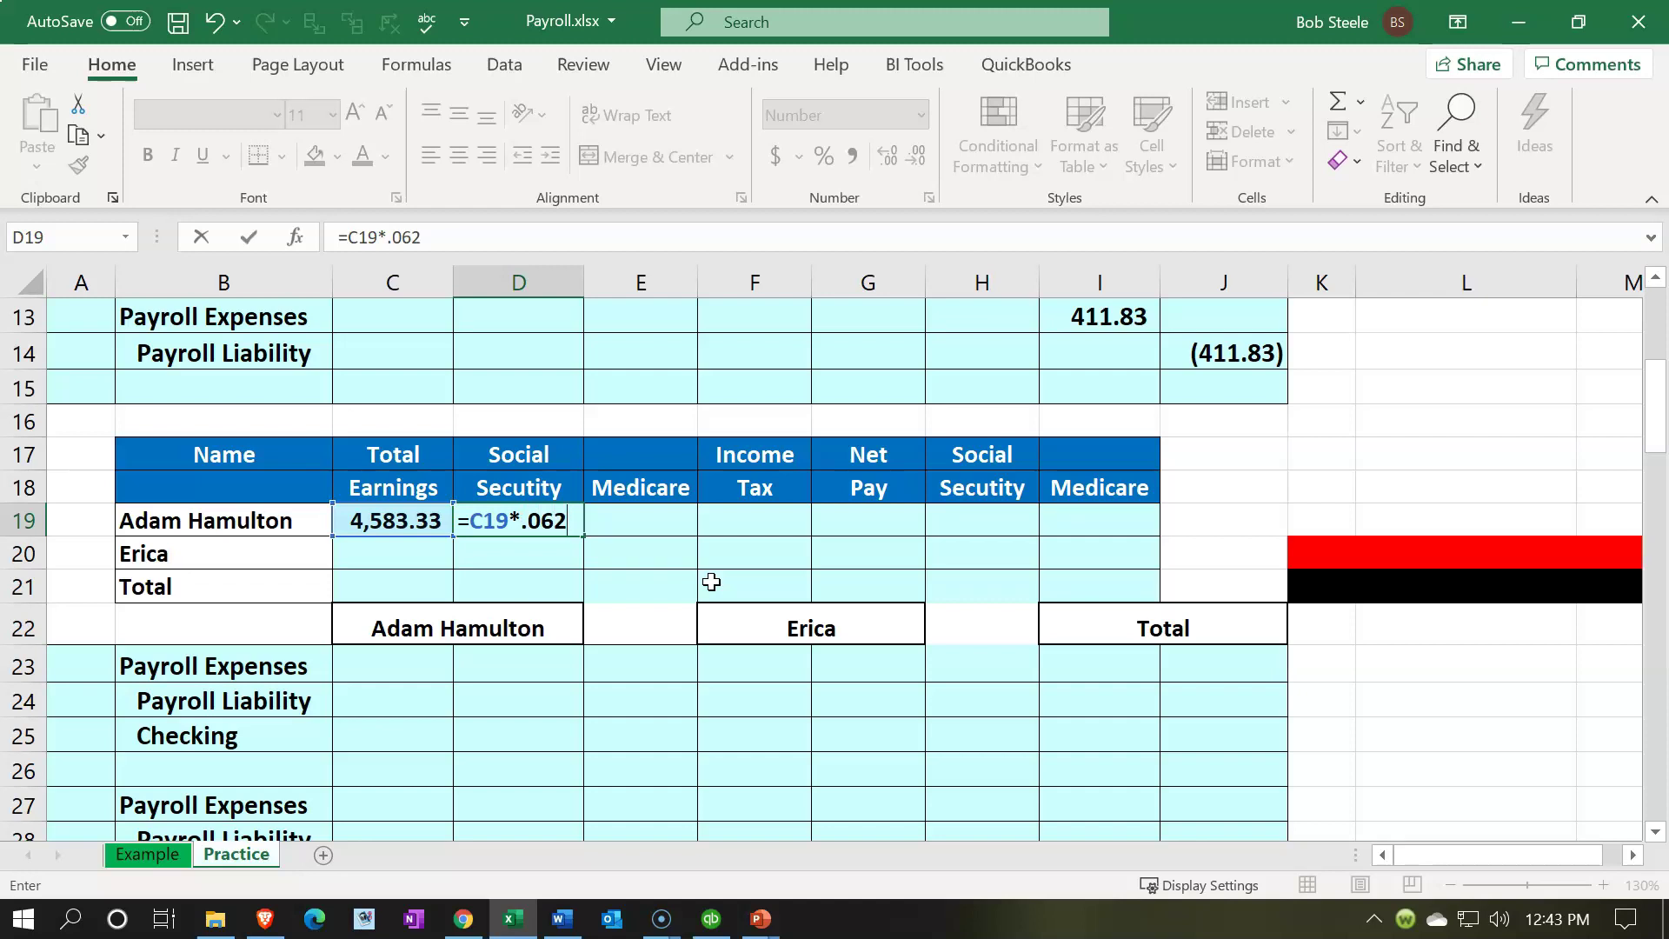
key("Return")
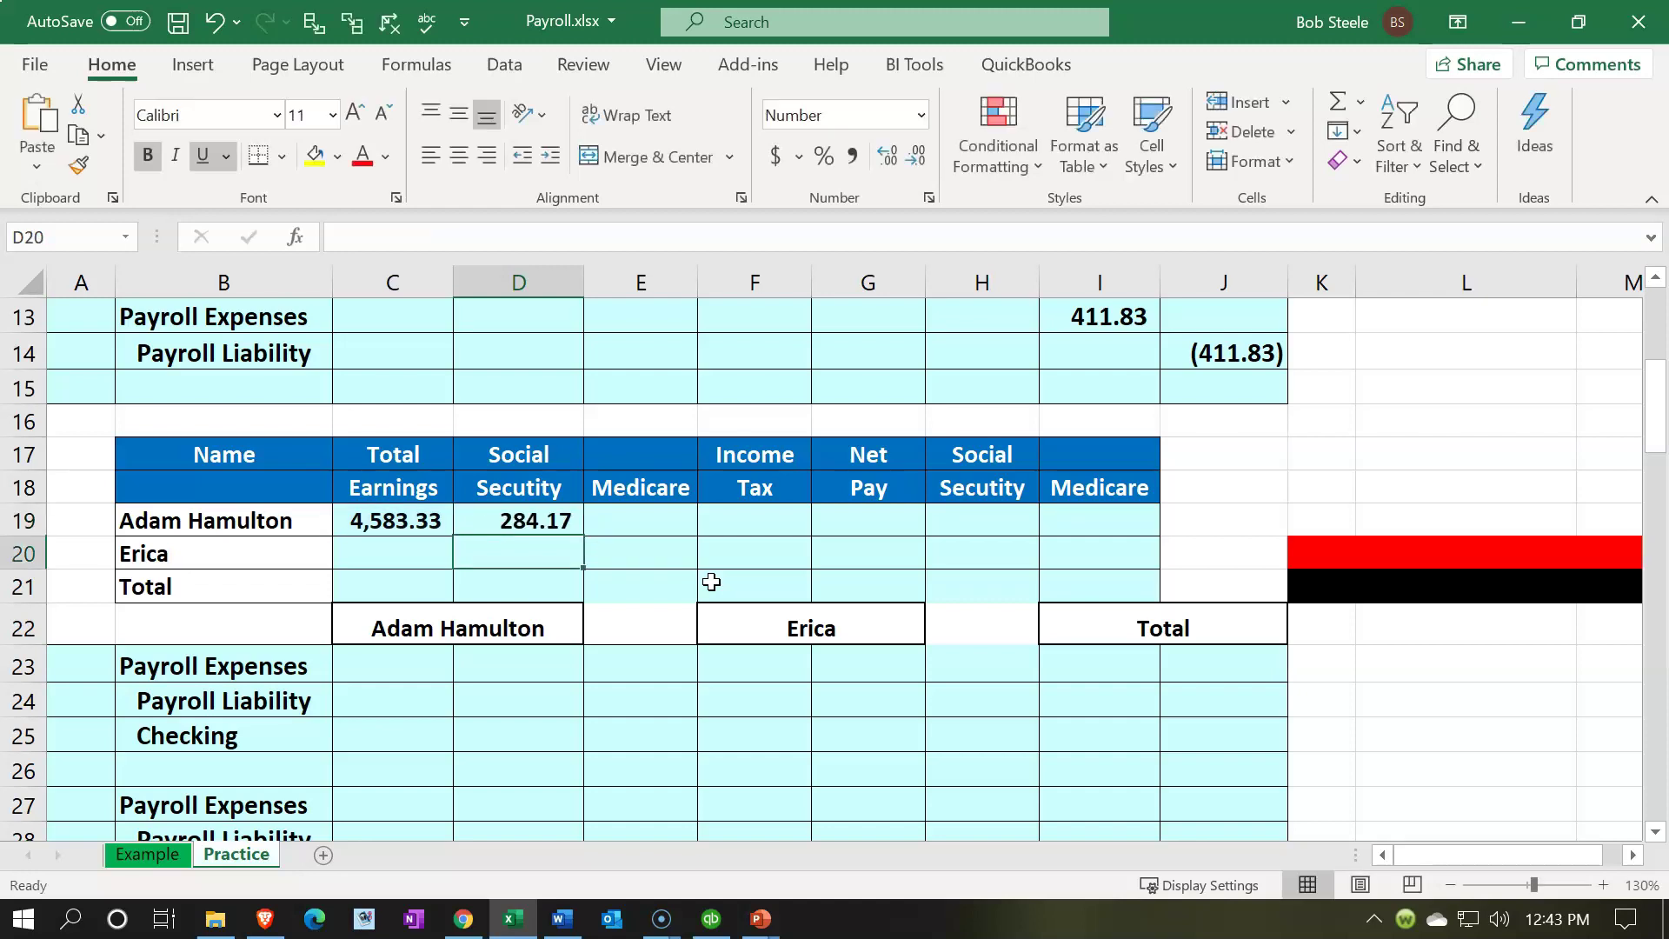
Step: Calculate the first employee's Medicare in E19 as =C19*.0145 and enter 720 as the income tax in F19
key("Right")
key("Up")
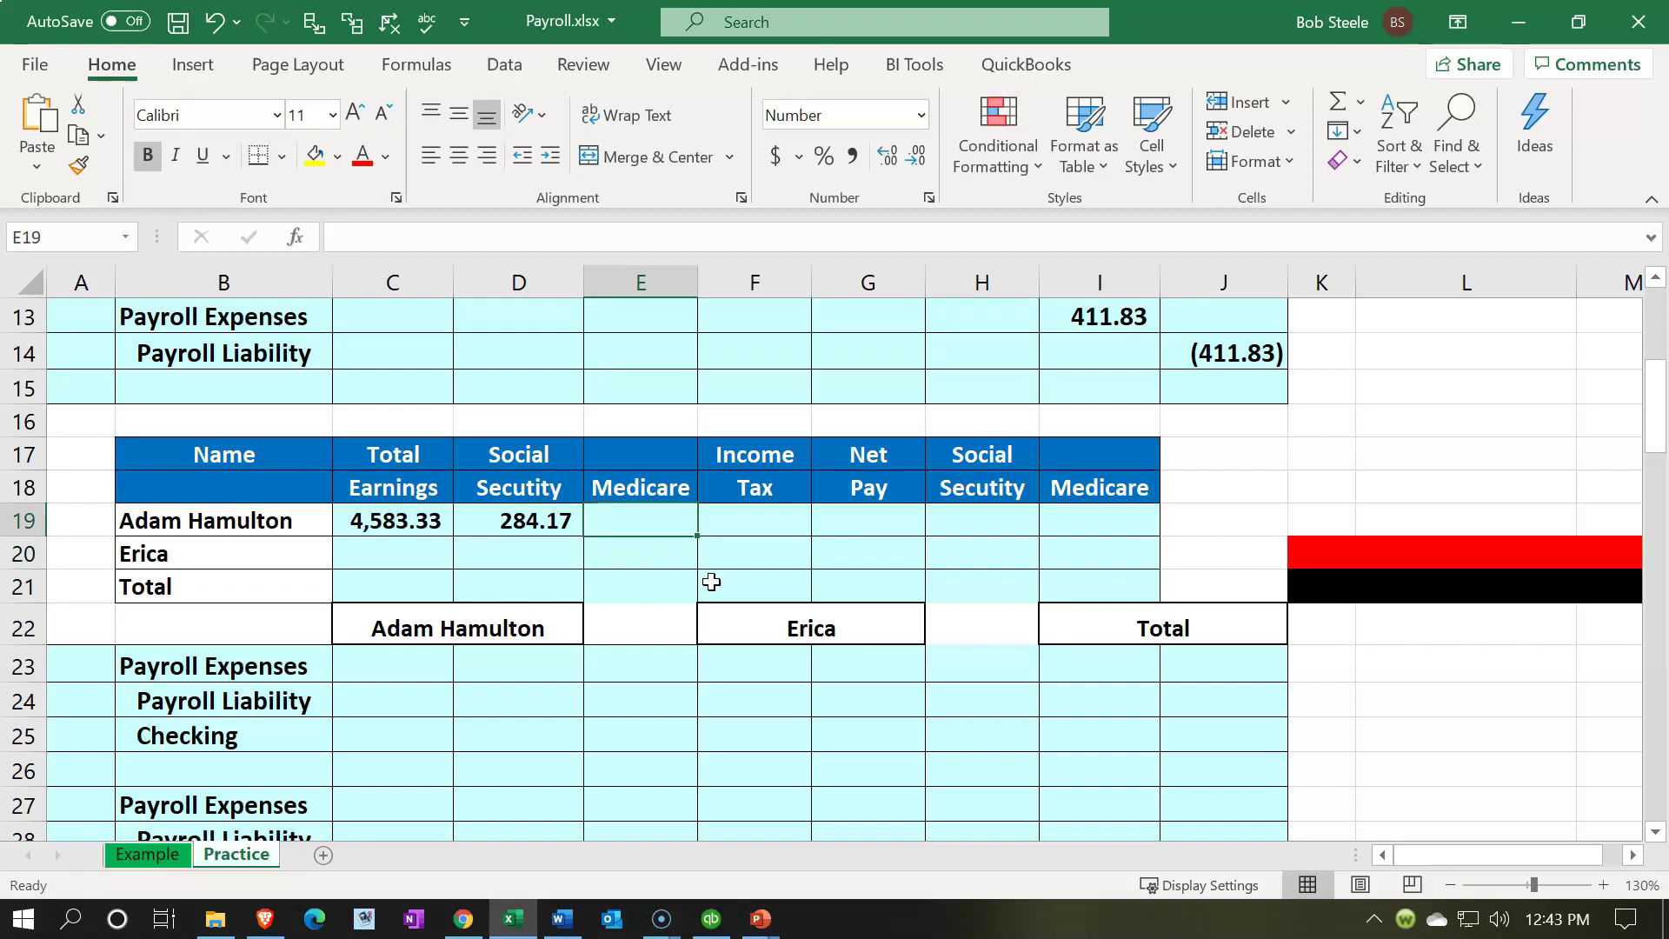
type("=")
key("Left")
key("Left")
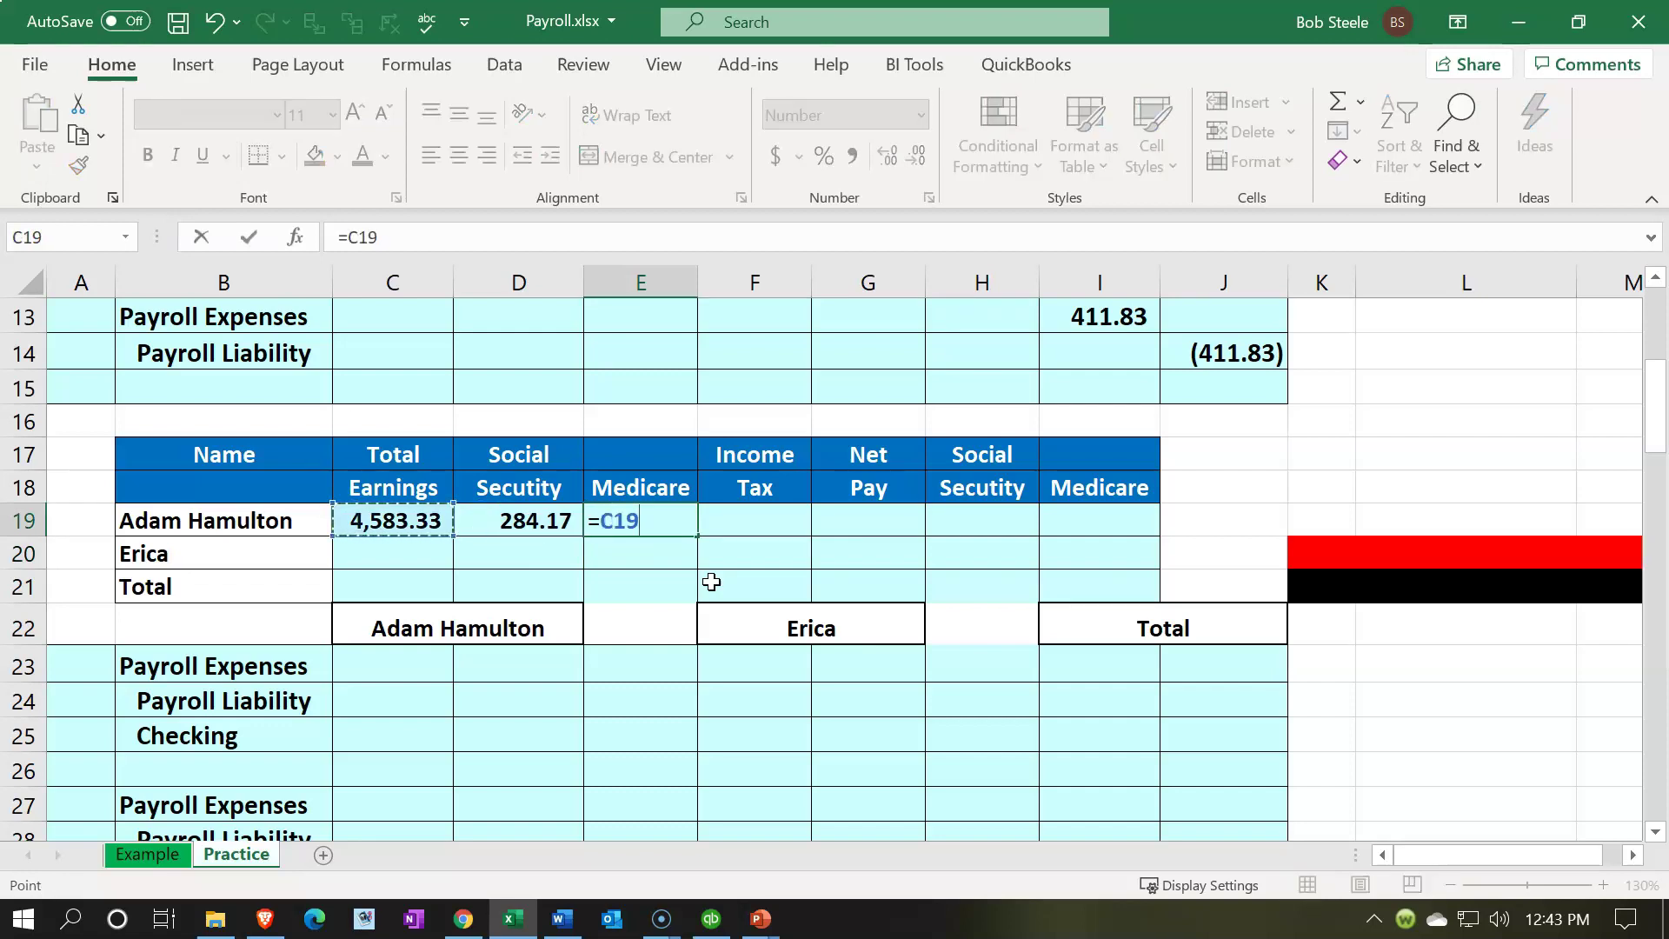
type("*.0145")
key("Tab")
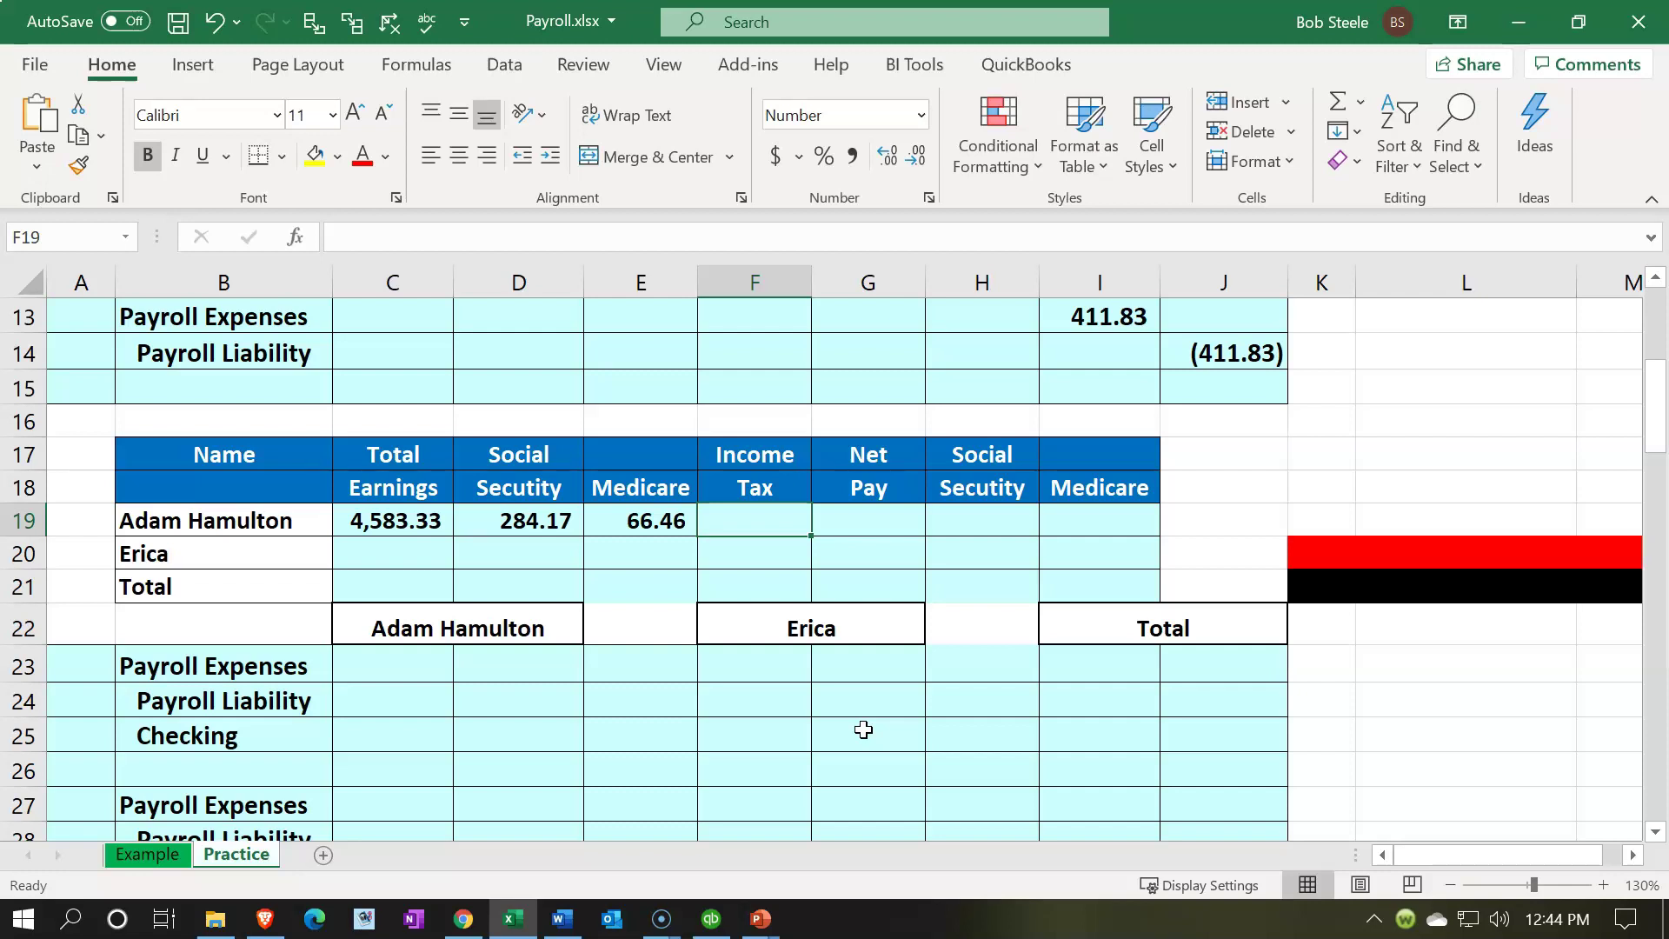
type("720")
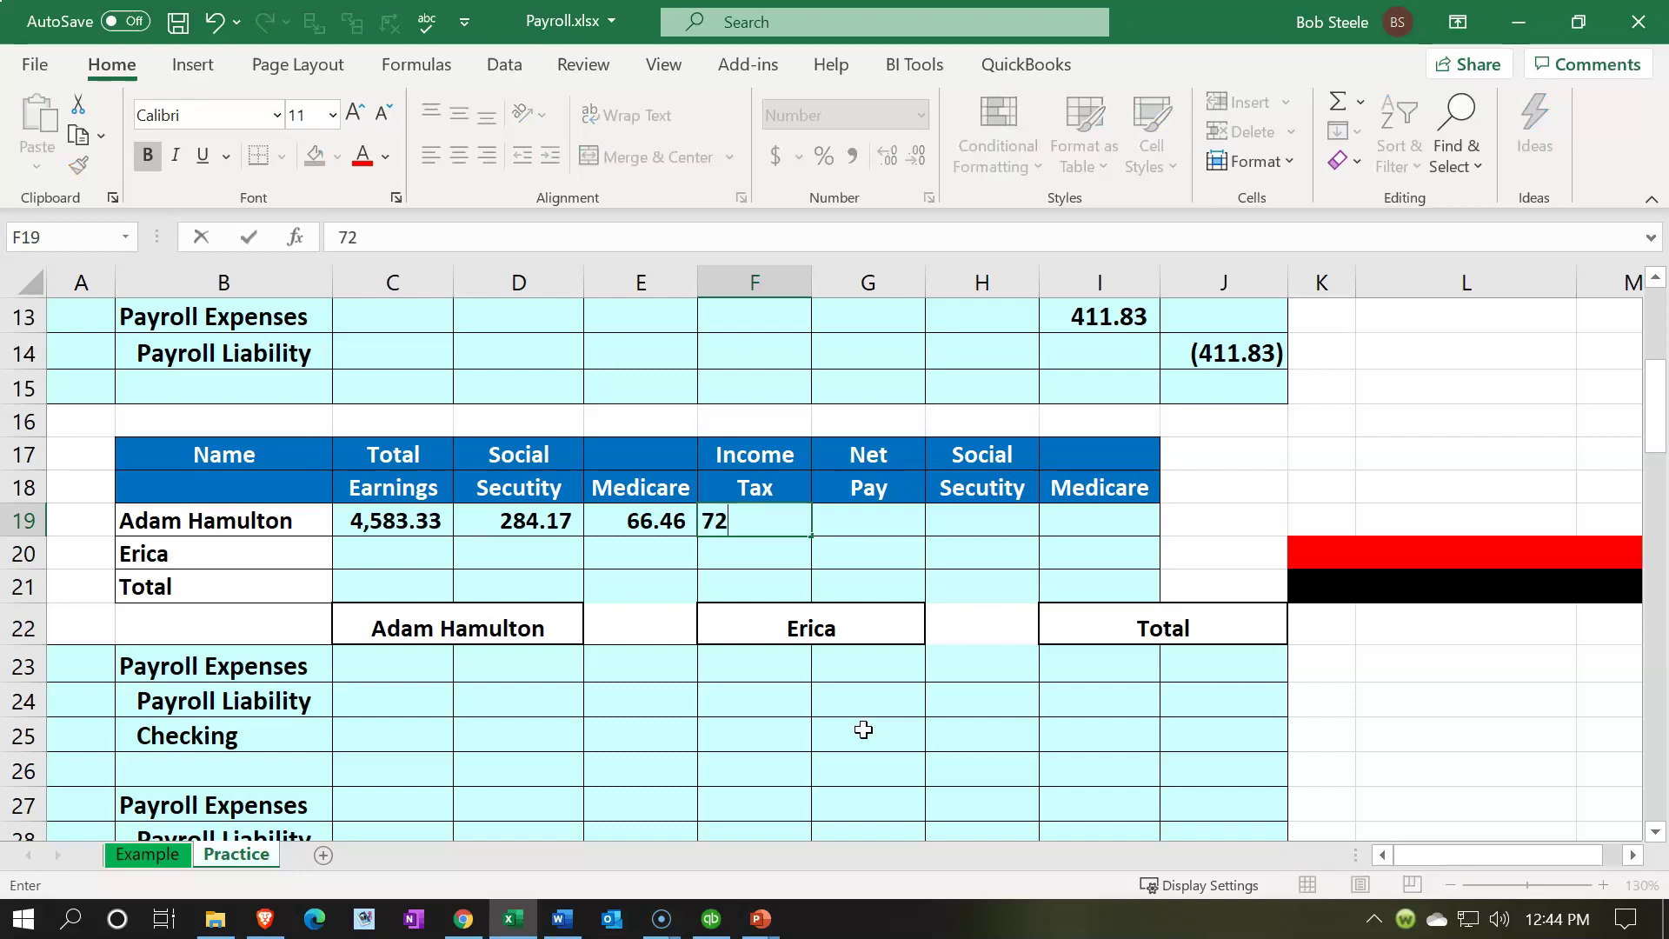
key("Return")
Step: Calculate the first employee's net pay in G19 with the formula =C19-D19-E19-F19
key("Right")
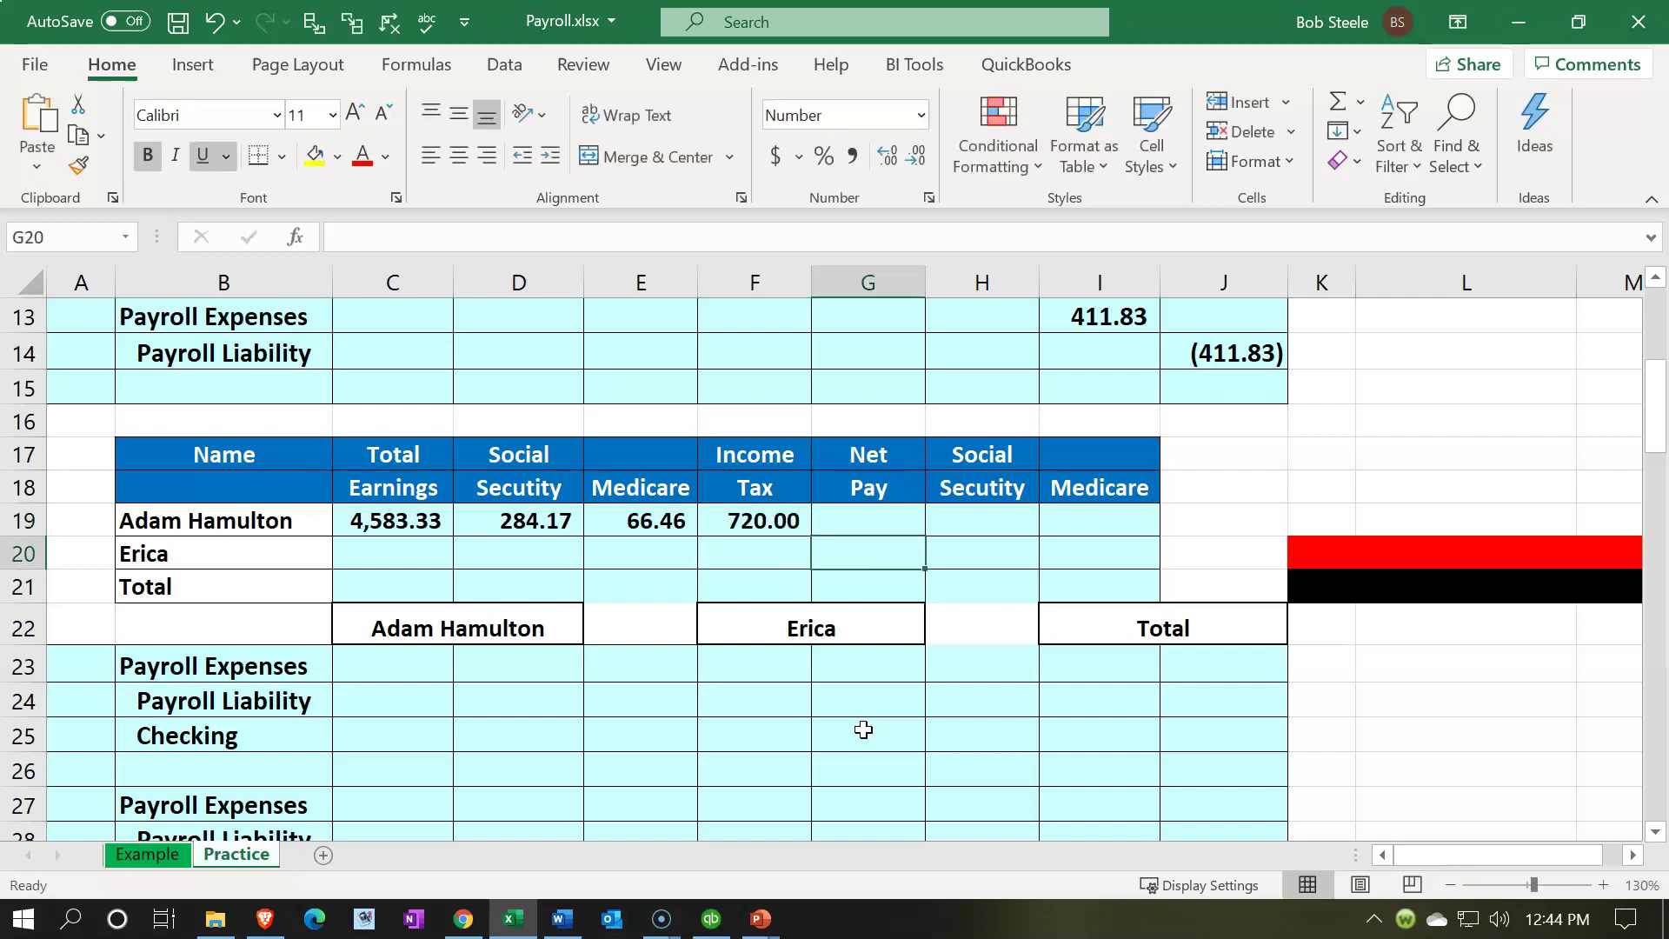
key("Up")
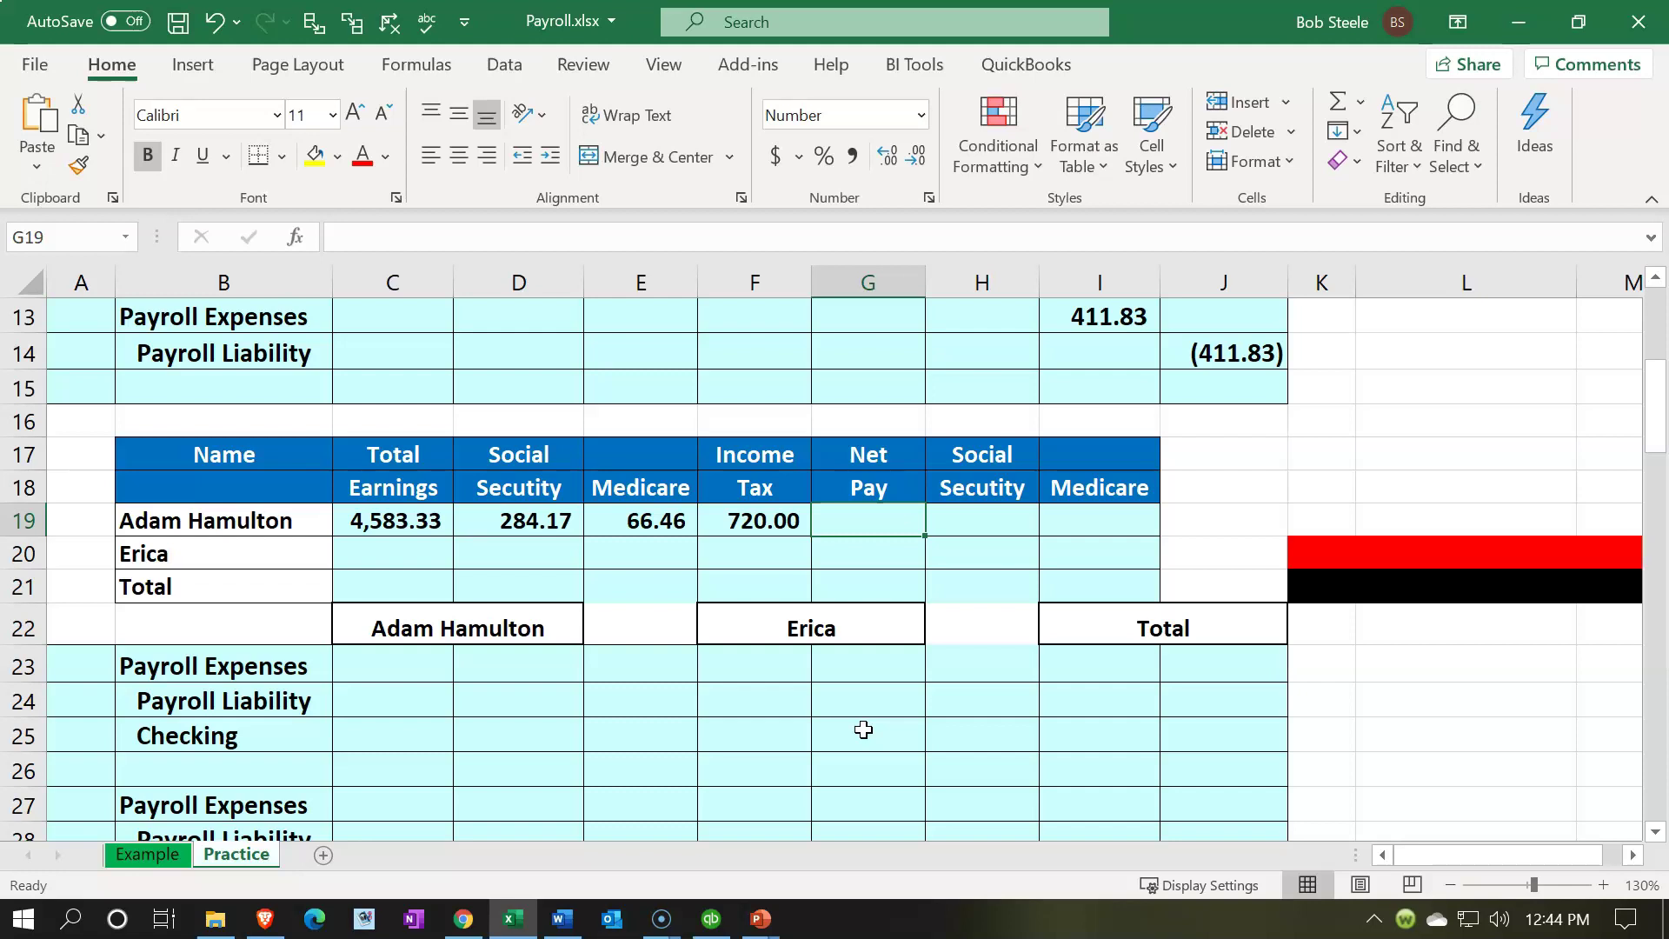
type("=")
key("Left")
key("Left")
key("Left")
key("Left")
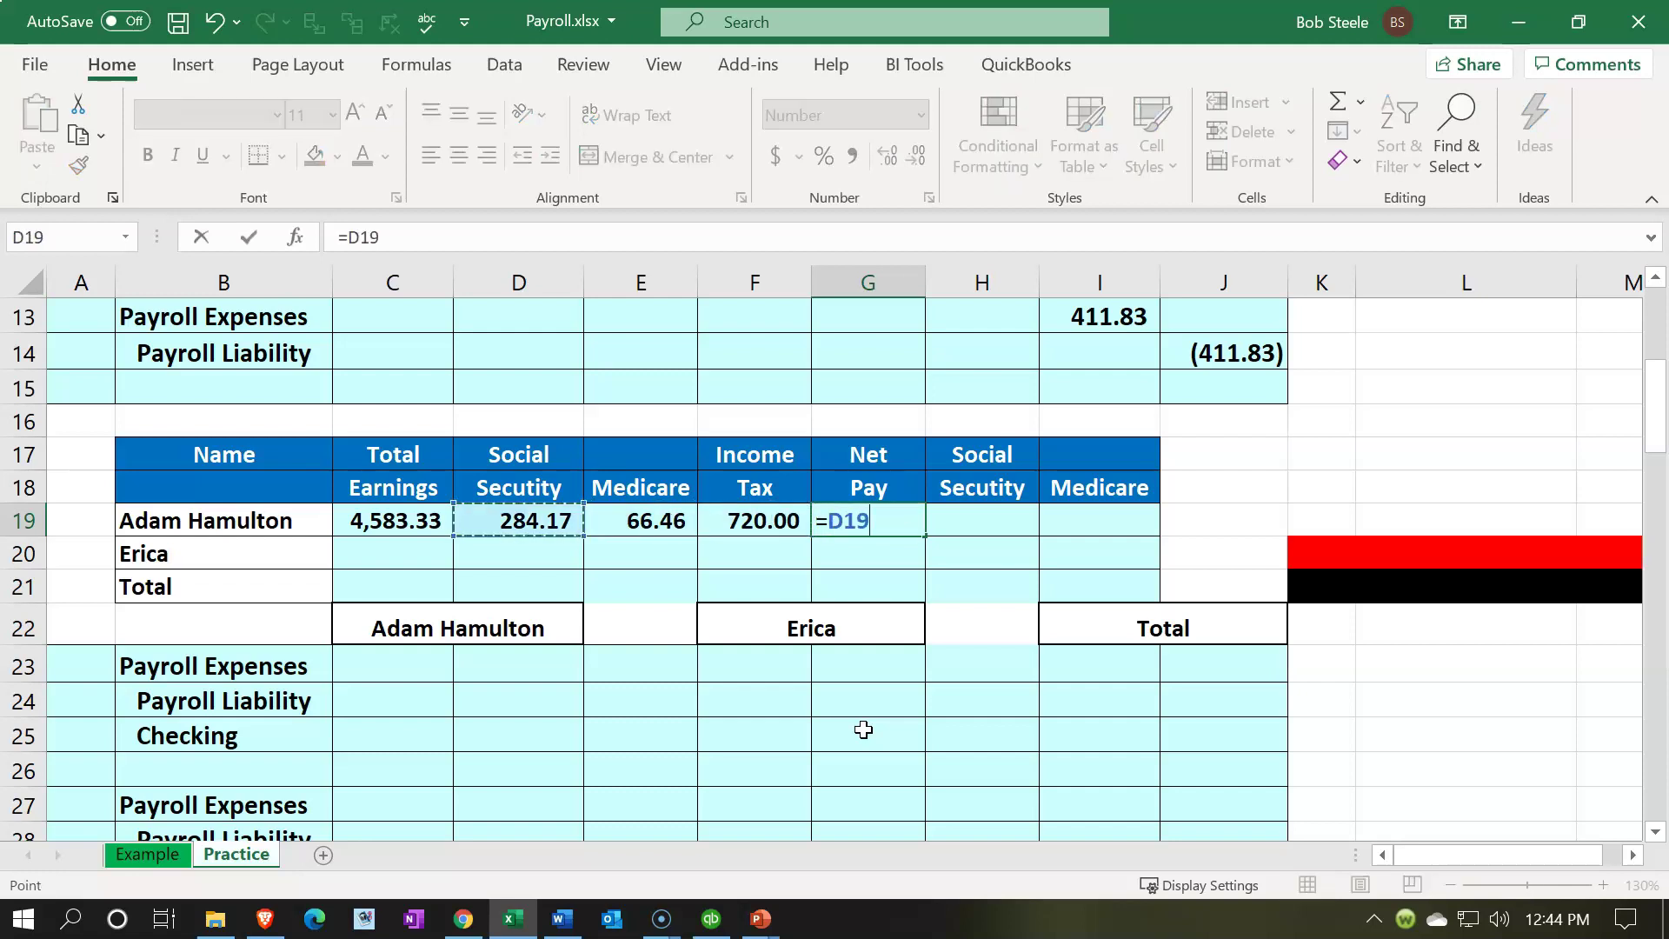
type("-")
key("Left")
key("Left")
key("Left")
type("-")
key("Left")
key("Left")
type("-")
key("Left")
key("Return")
key("Up")
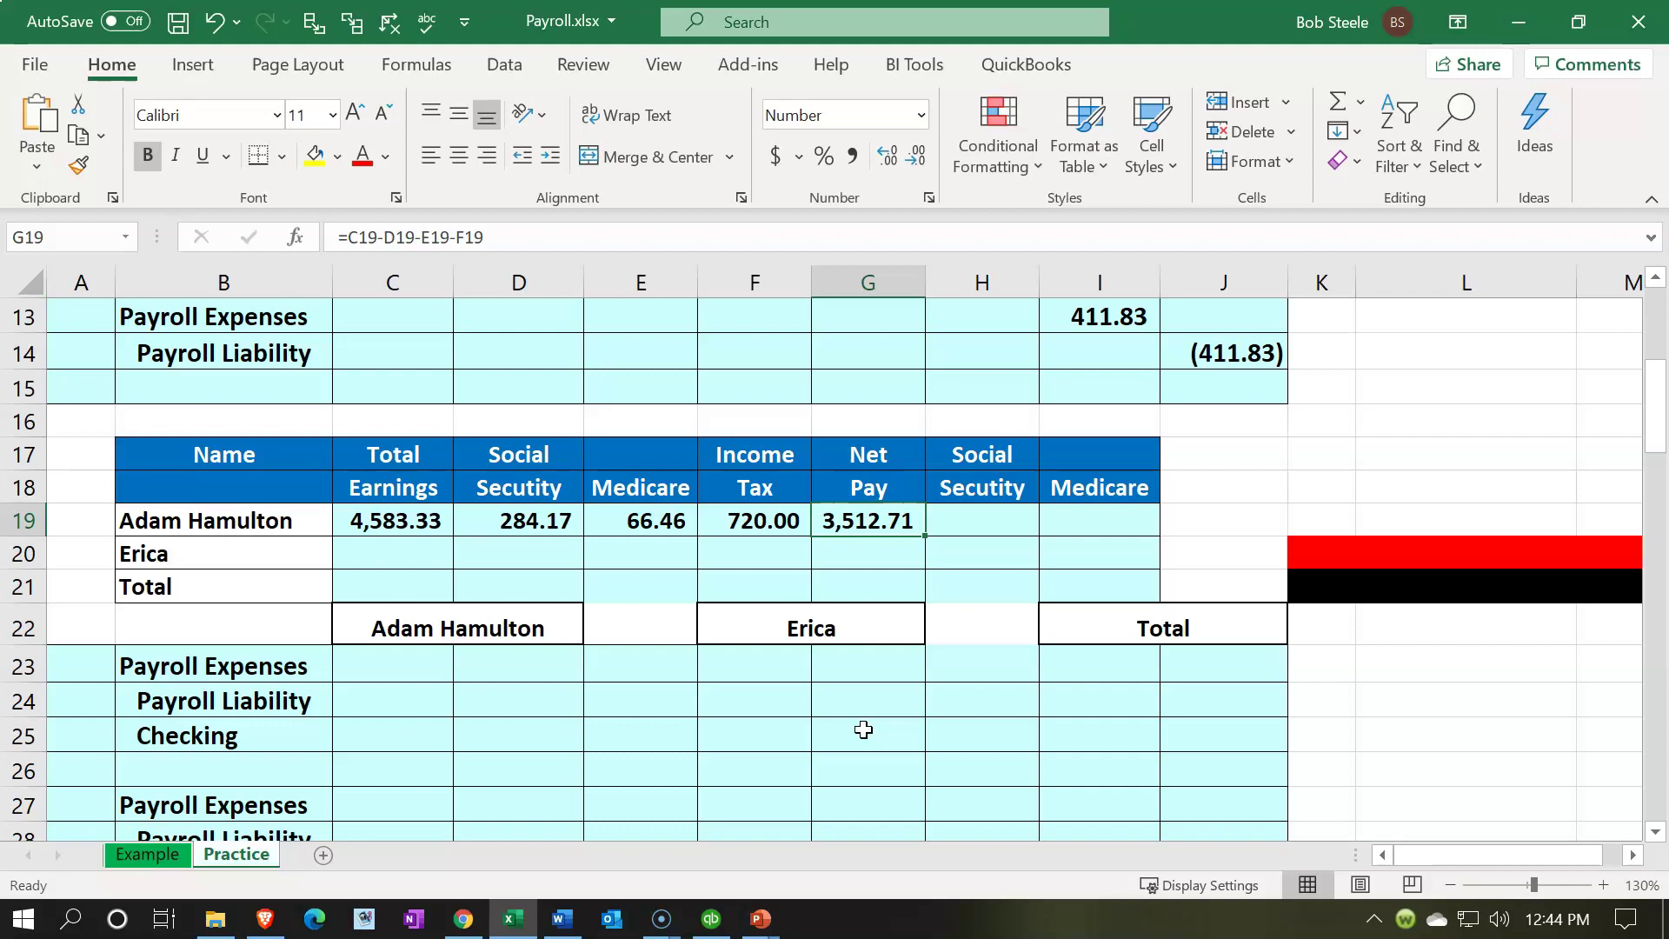
Step: Link the second Social Security column in H19 to the first employee's withholding with =D19
key("Left")
key("Left")
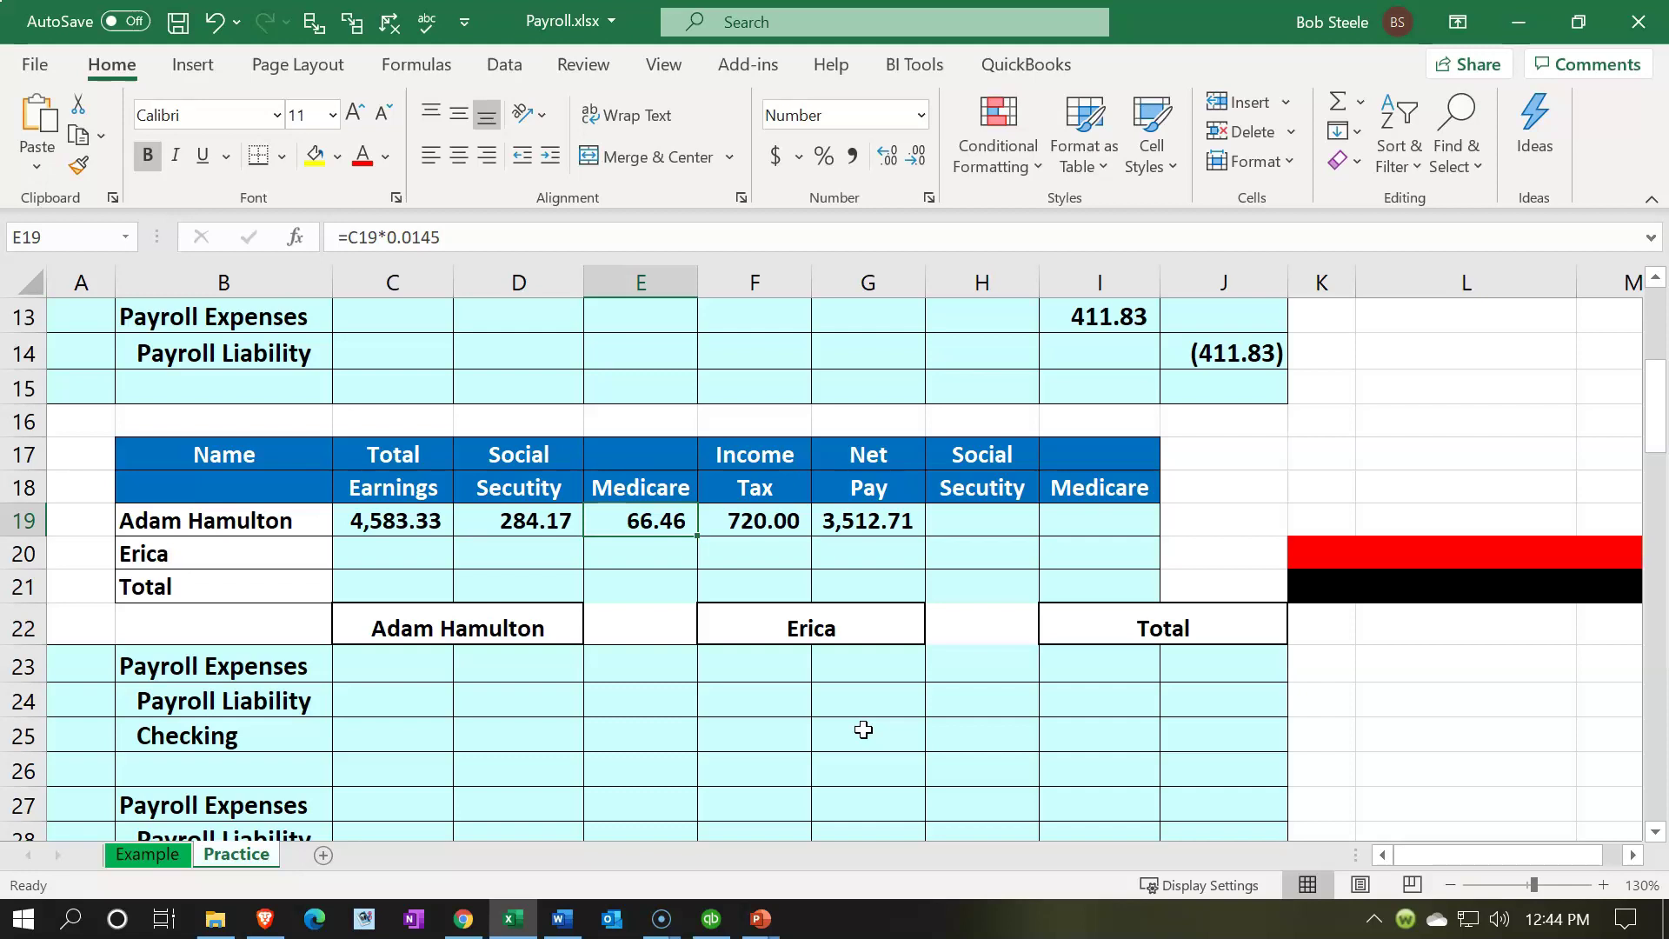
key("Right")
key("Right")
key("Right")
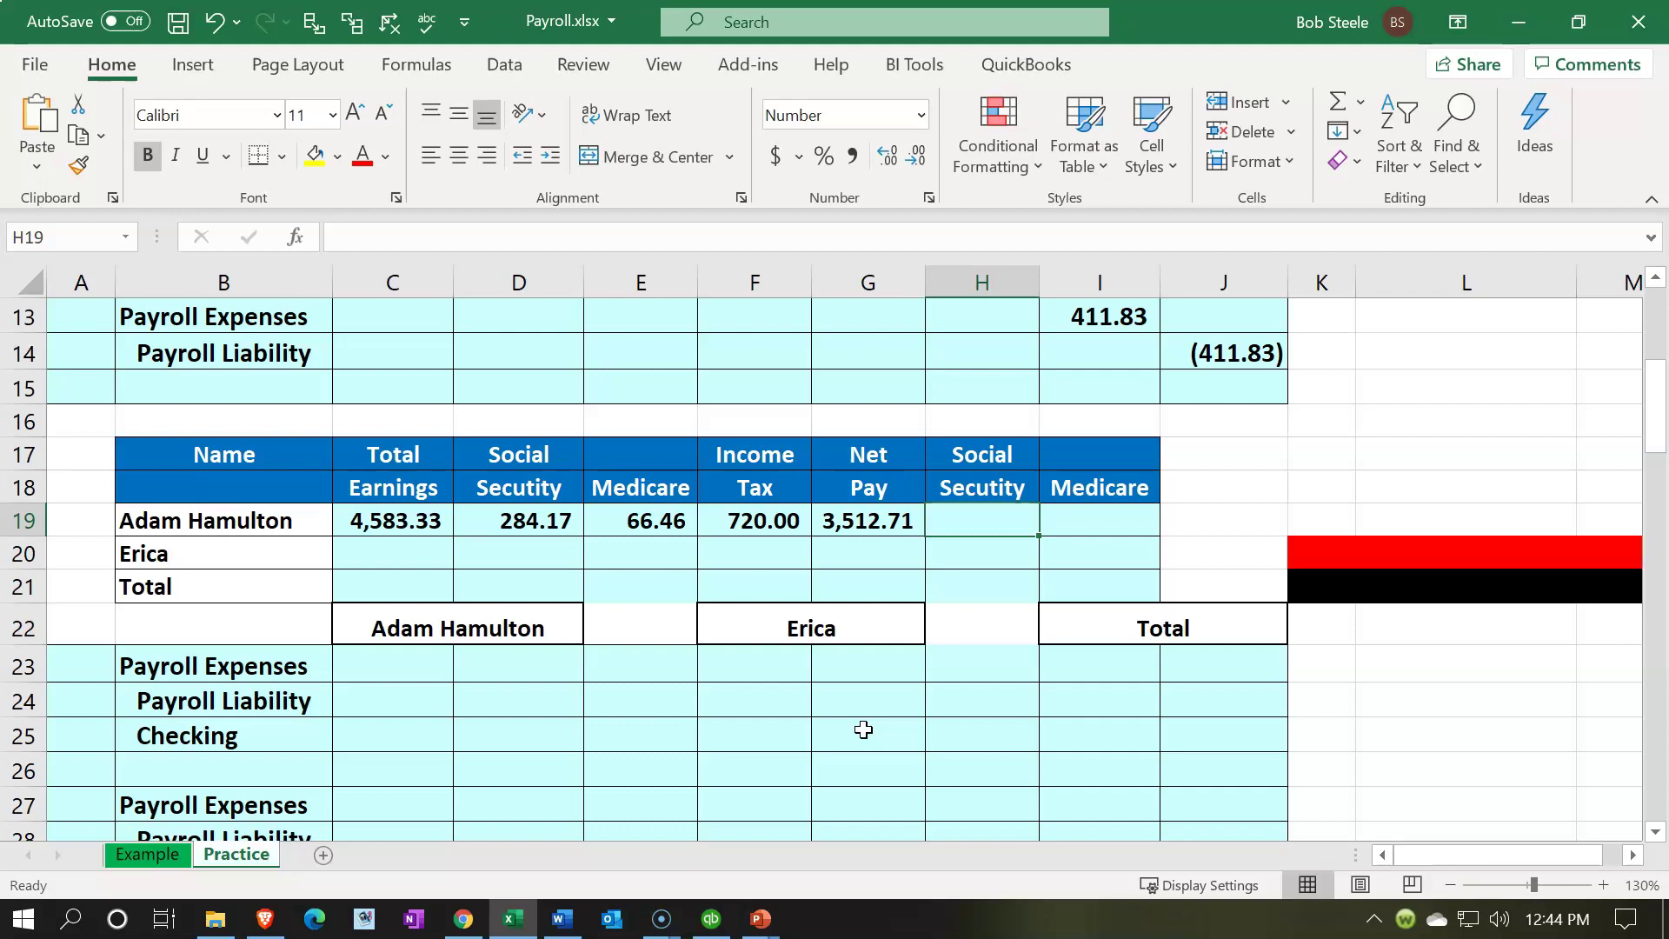
type("=")
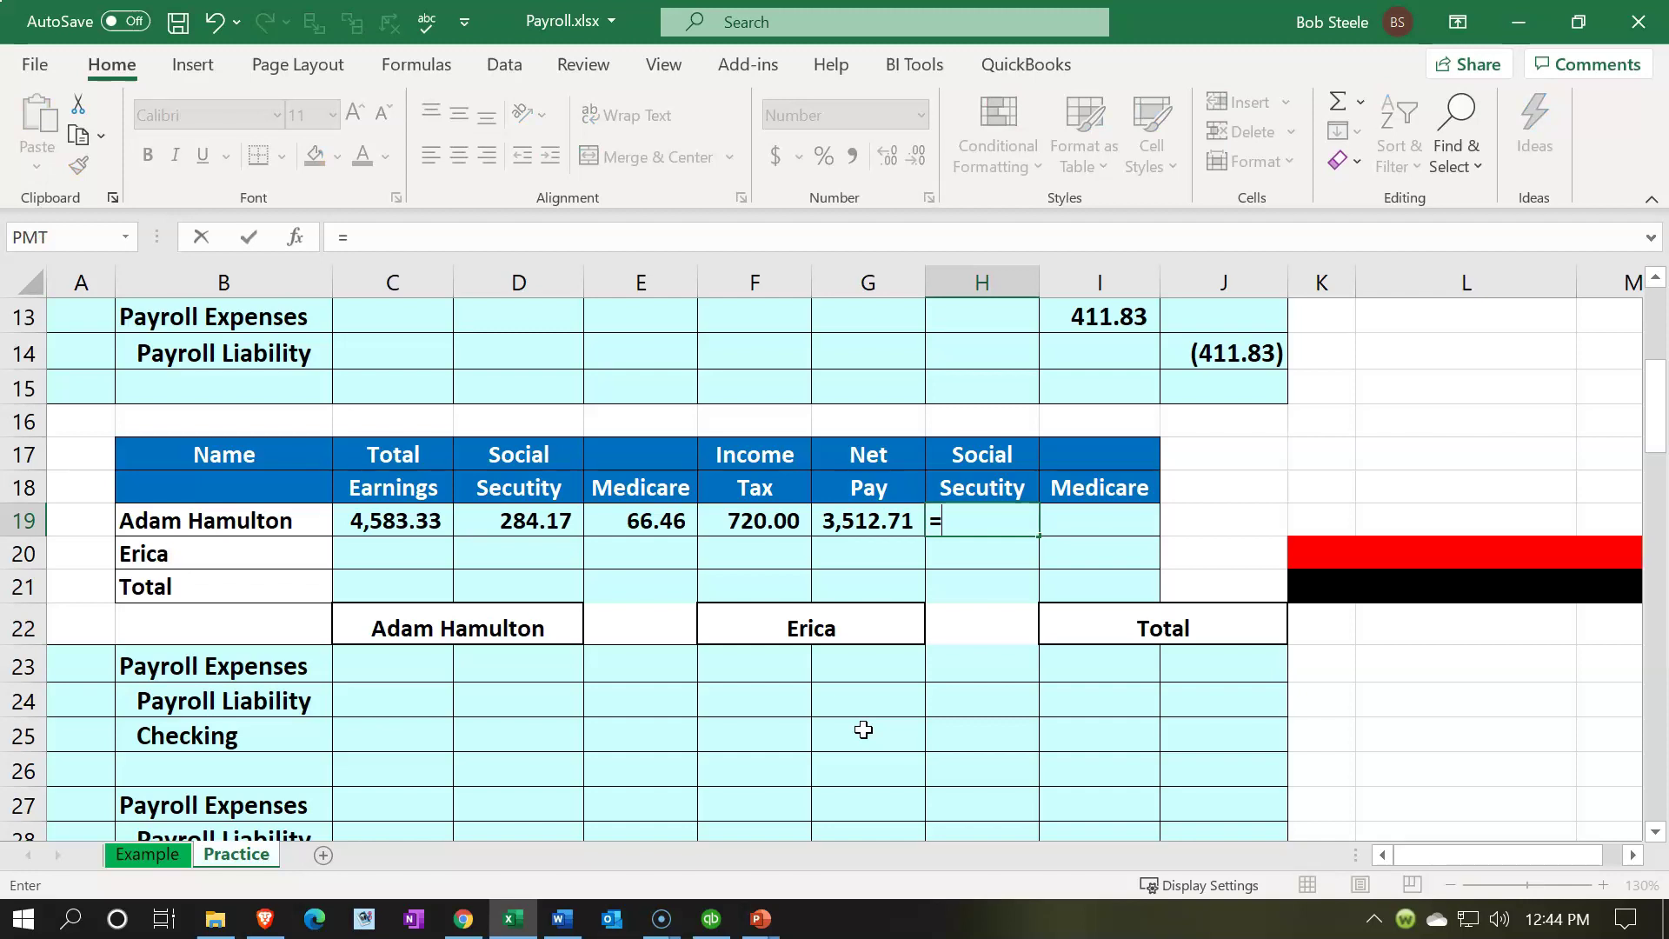
key("Left")
key("Left")
key("Left")
key("Left")
key("Return")
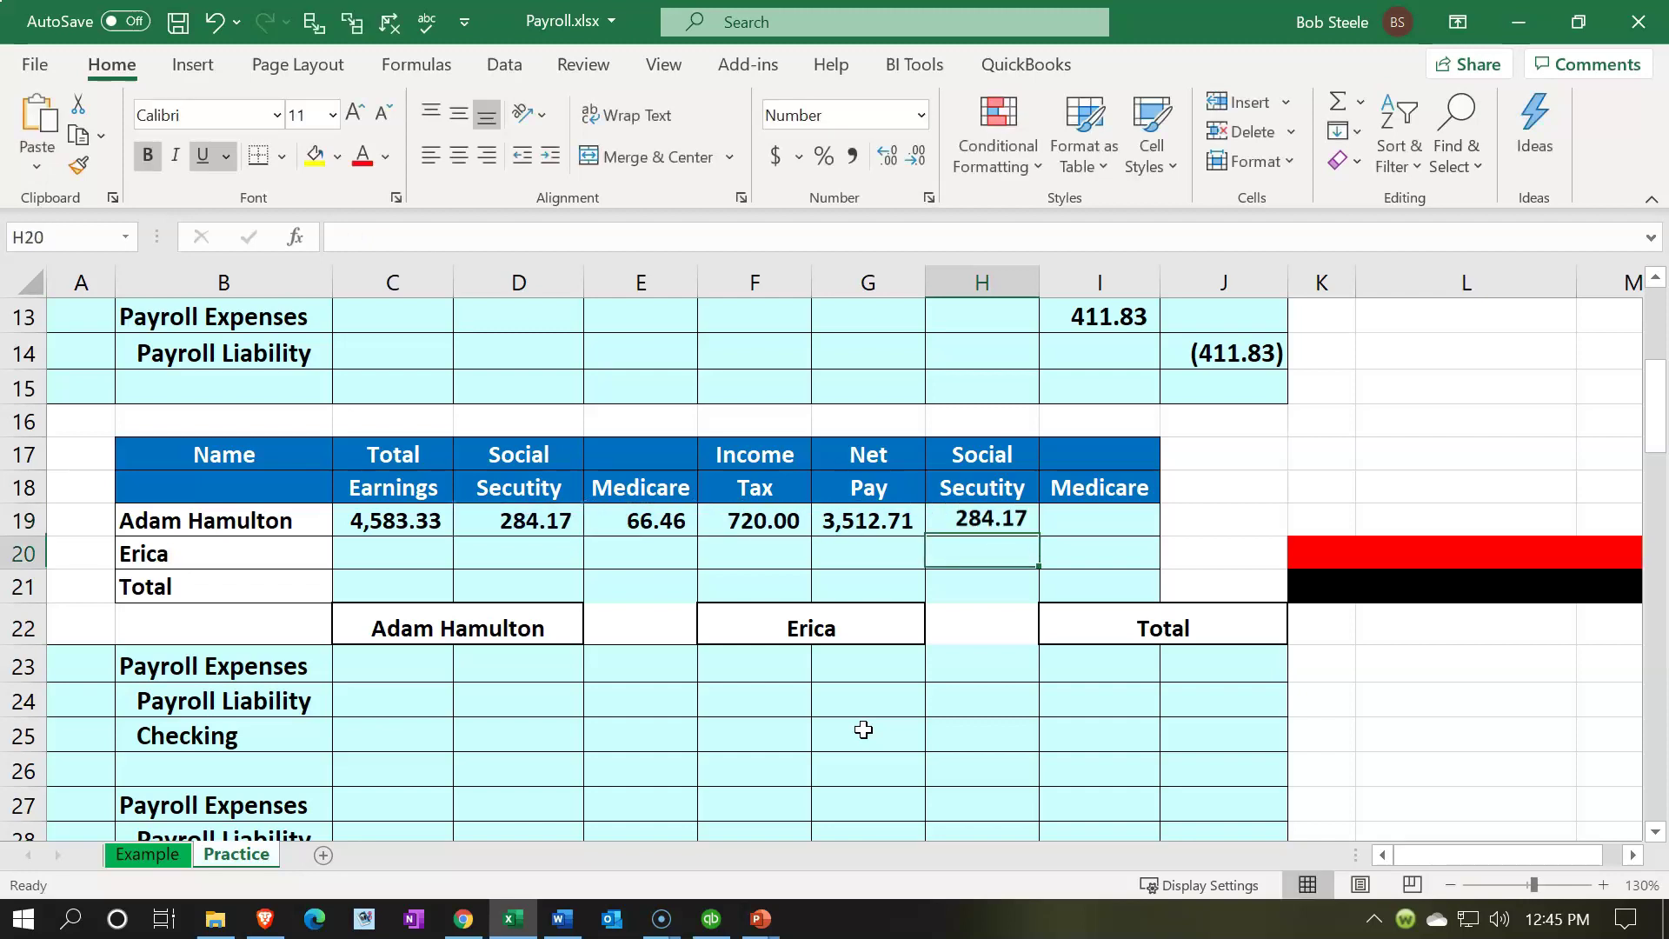
Step: Link the second Medicare column in I19 to the first employee's Medicare withholding with =E19
key("Up")
key("Right")
type("=")
key("Left")
key("Left")
key("Left")
key("Left")
key("Return")
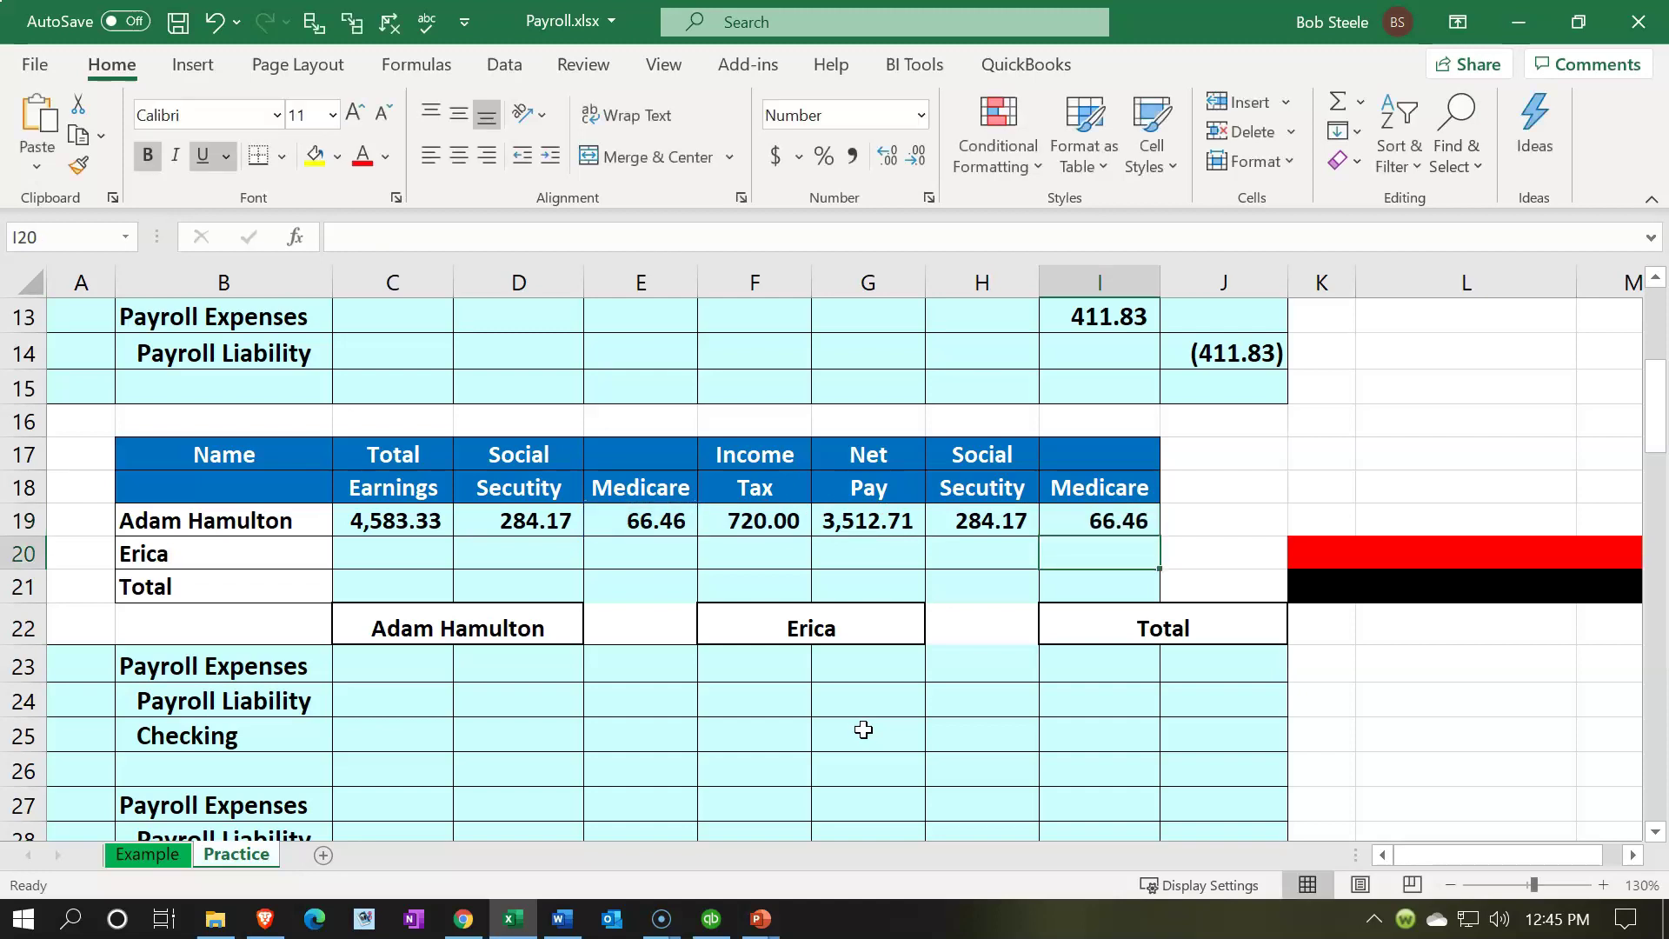
Step: Enter the second employee's total earnings in C20 with the formula =20*40
key("Left")
key("Left")
key("Left")
key("Left")
key("Left")
key("Left")
scroll(863, 729, "up", 1)
scroll(863, 729, "up", 4)
scroll(863, 729, "down", 2)
scroll(863, 729, "up", 1)
scroll(864, 609, "down", 3)
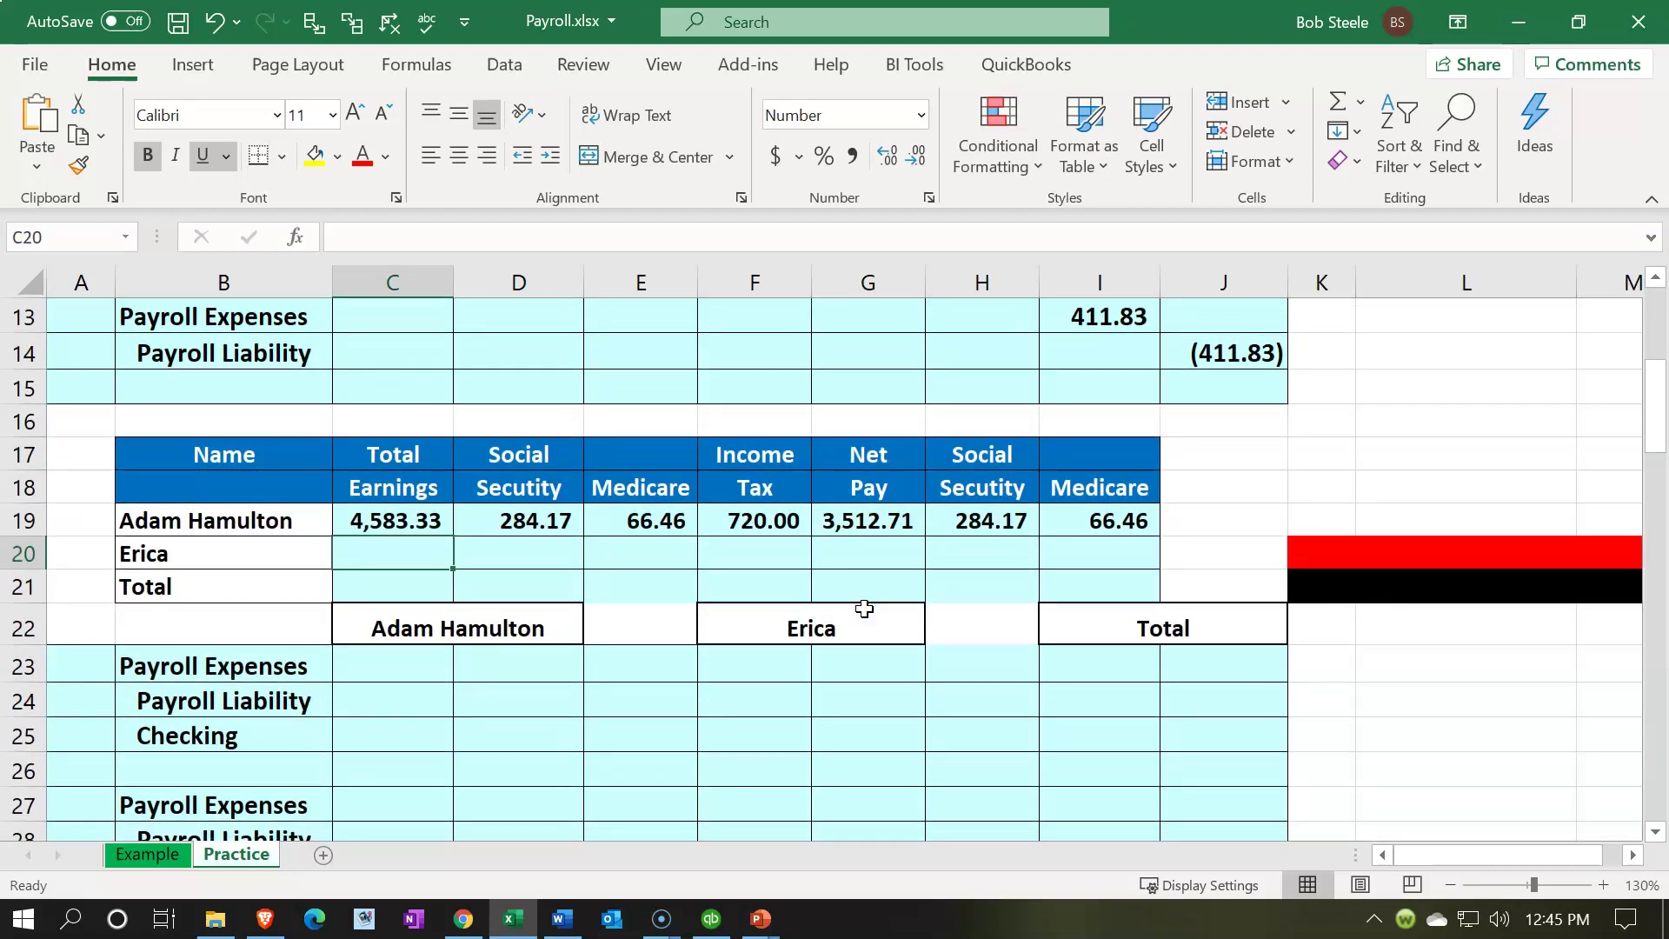
type("=20*40")
key("Return")
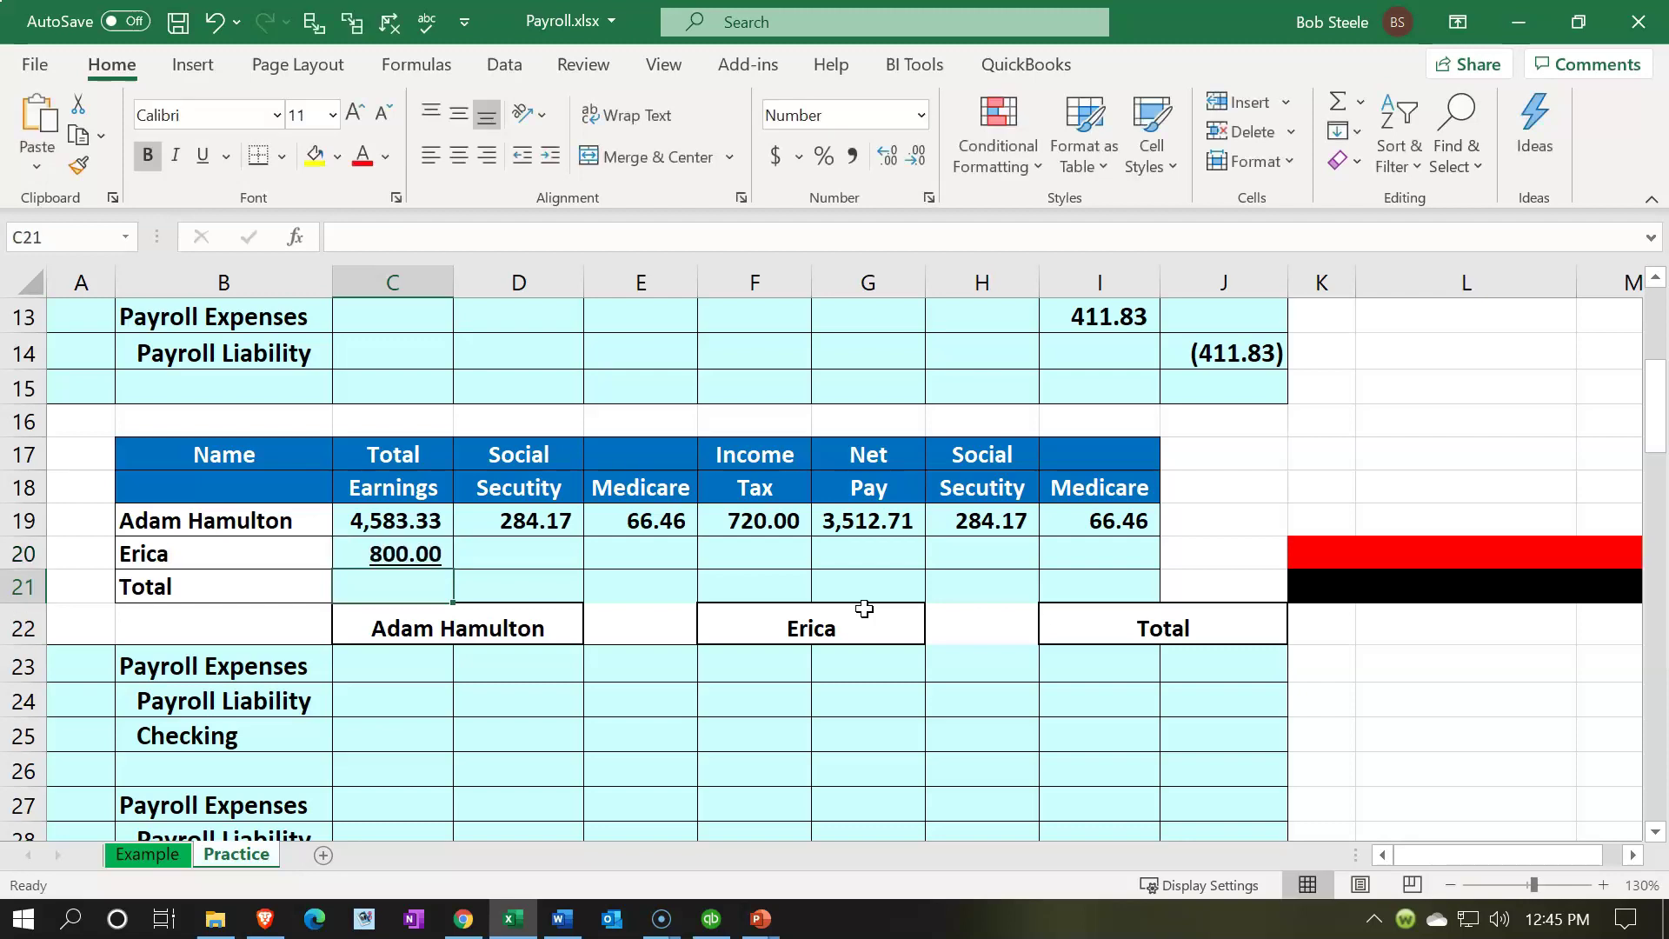
Step: Calculate the second employee's Social Security withholding in D20 with the formula =C20*.062
key("Up")
key("Right")
scroll(864, 609, "down", 1)
type("=")
key("Left")
type("*.062")
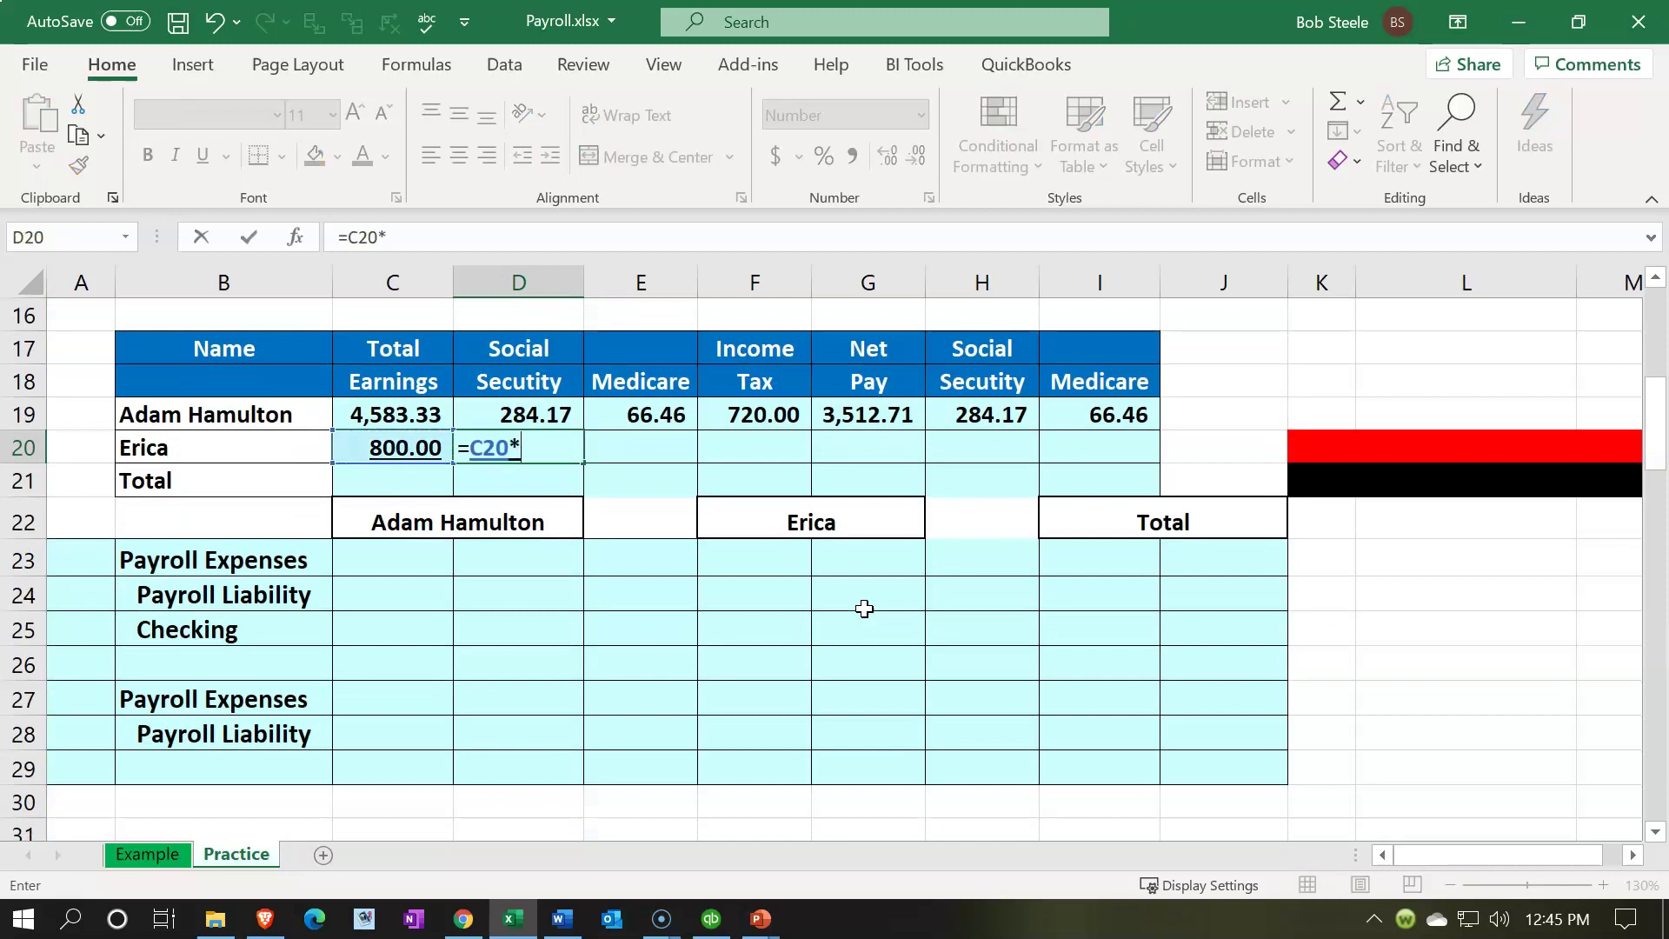
key("Return")
Step: Calculate the second employee's Medicare withholding in E20 with the formula =C20*.0145
key("Right")
key("Up")
type("=")
key("Left")
key("Left")
type("*.0145")
key("Return")
Step: Enter 110 as the second employee's income tax in F20
key("Right")
key("Up")
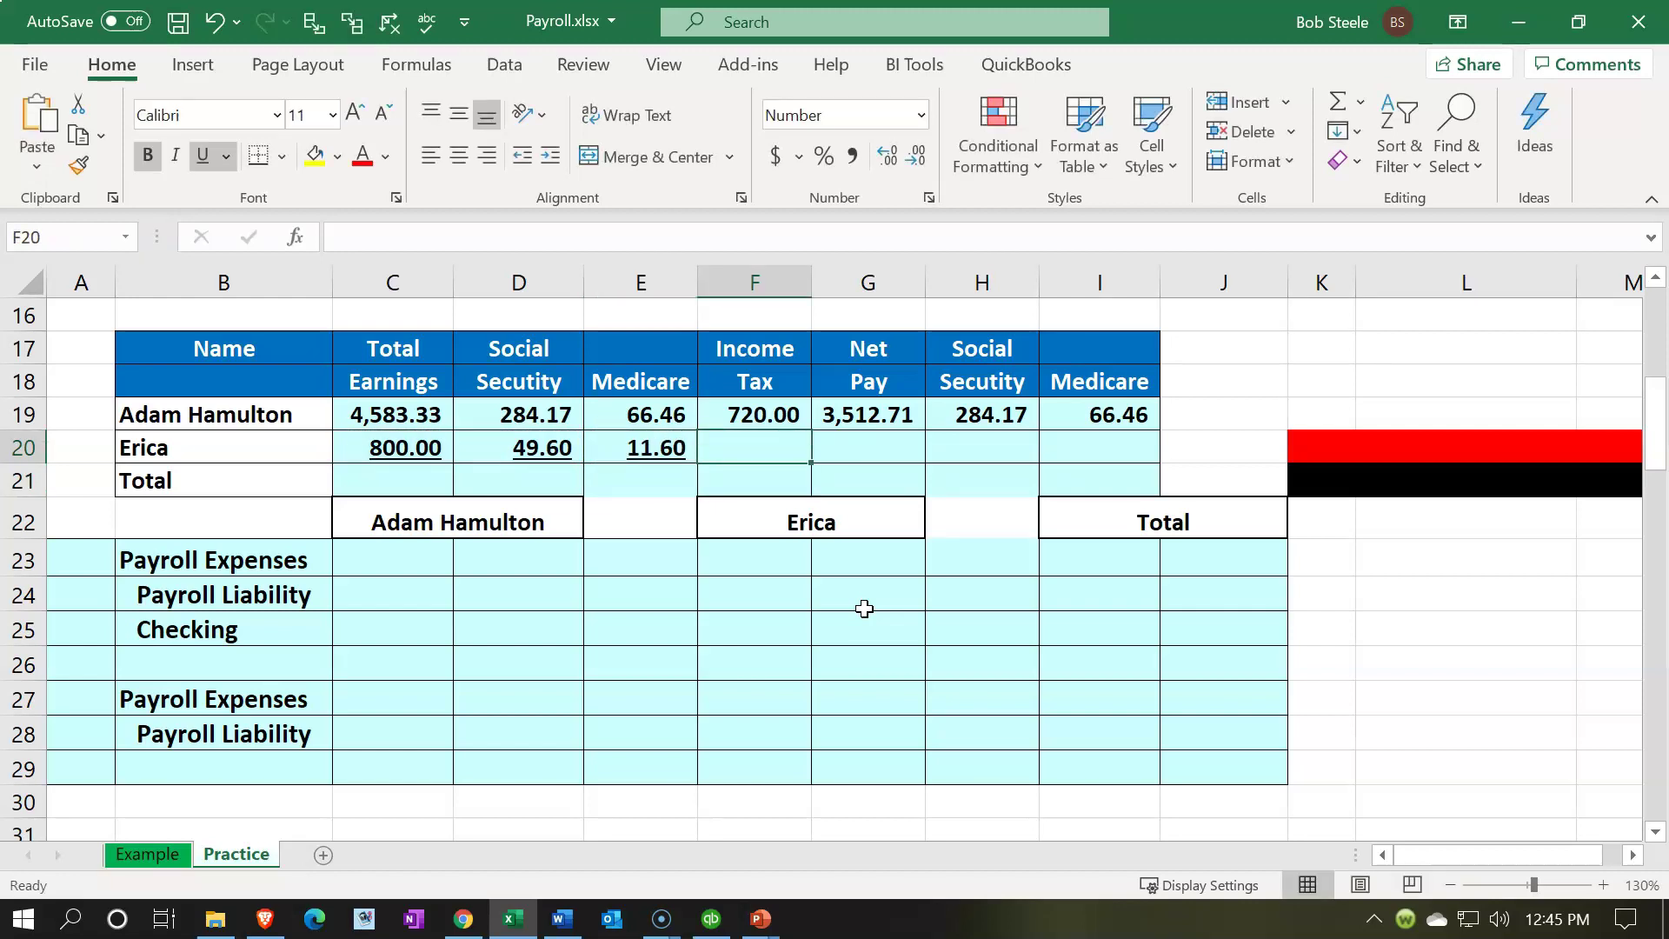
type("110")
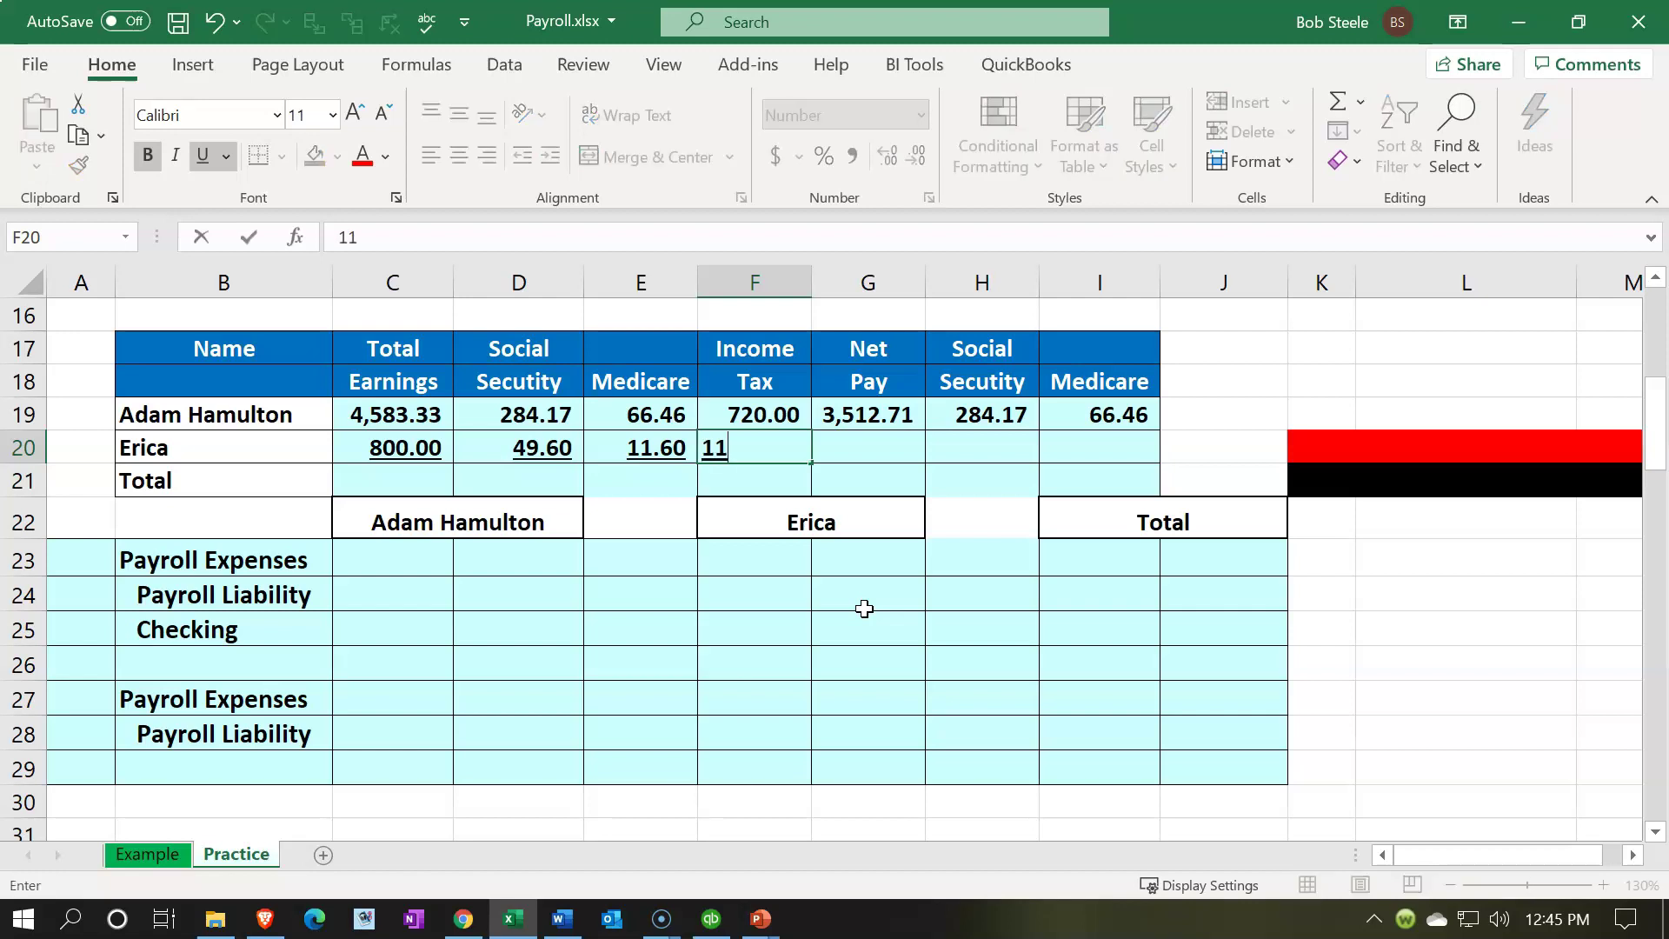
key("Return")
Step: Calculate the second employee's net pay in G20 with the formula =C20-D20-E20-F20
key("Right")
key("Up")
type("=")
key("Left")
key("Left")
key("Left")
key("Left")
type("-")
key("Left")
key("Left")
key("Left")
type("-")
key("Left")
key("Left")
type("-")
key("Left")
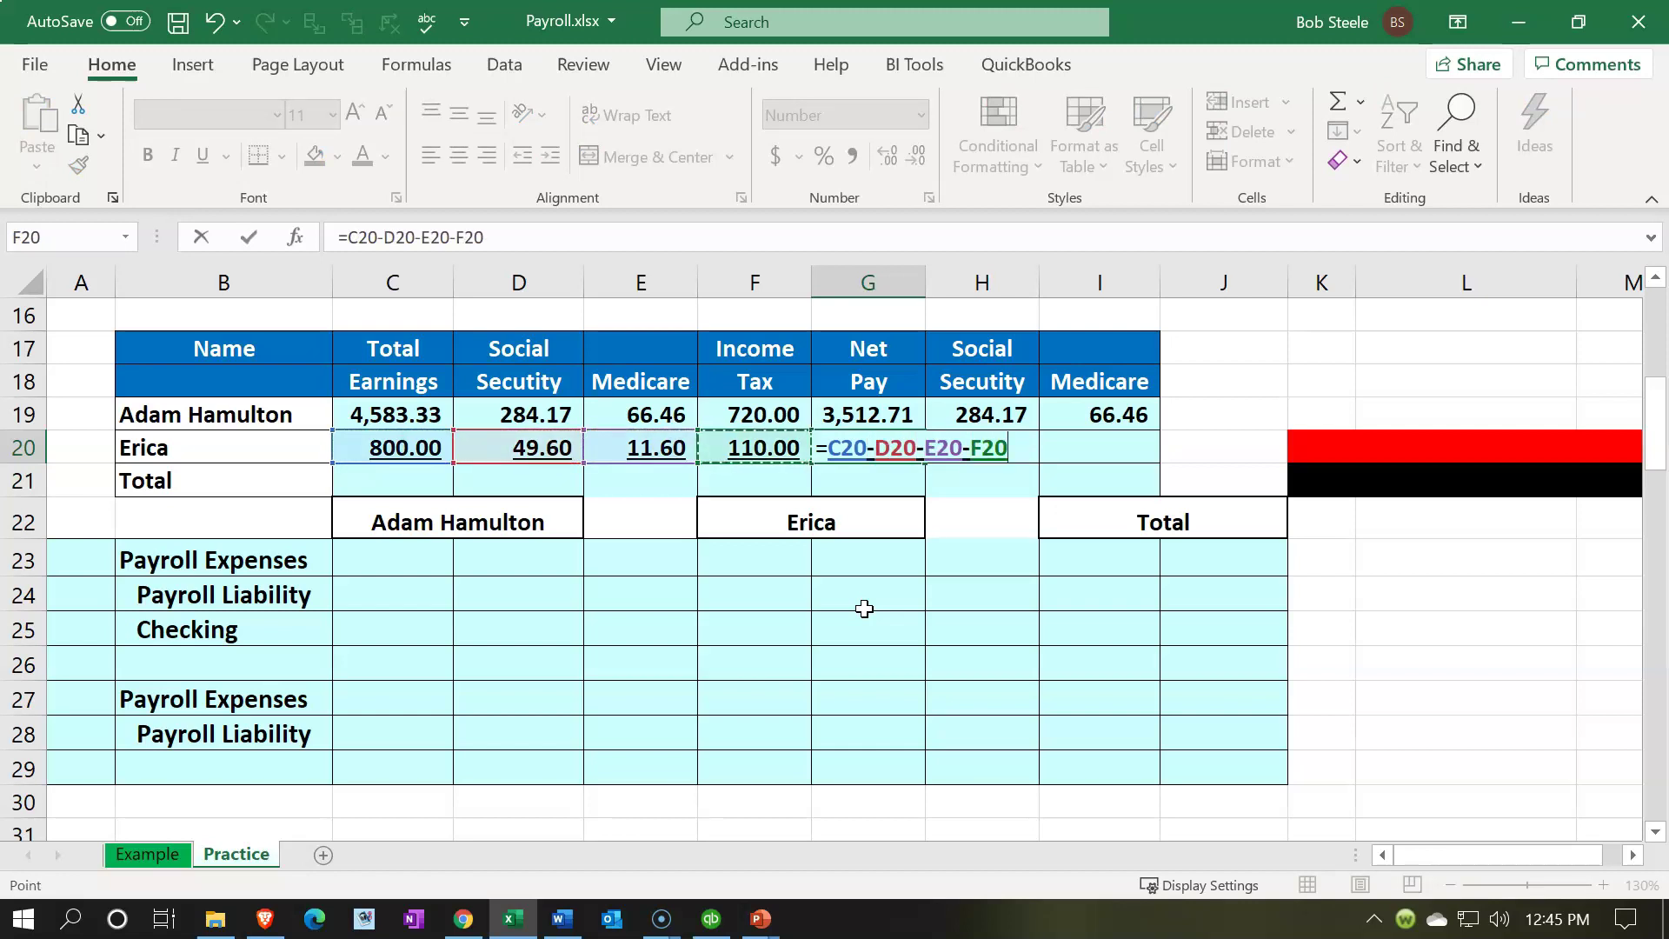
key("Return")
key("Up")
key("Right")
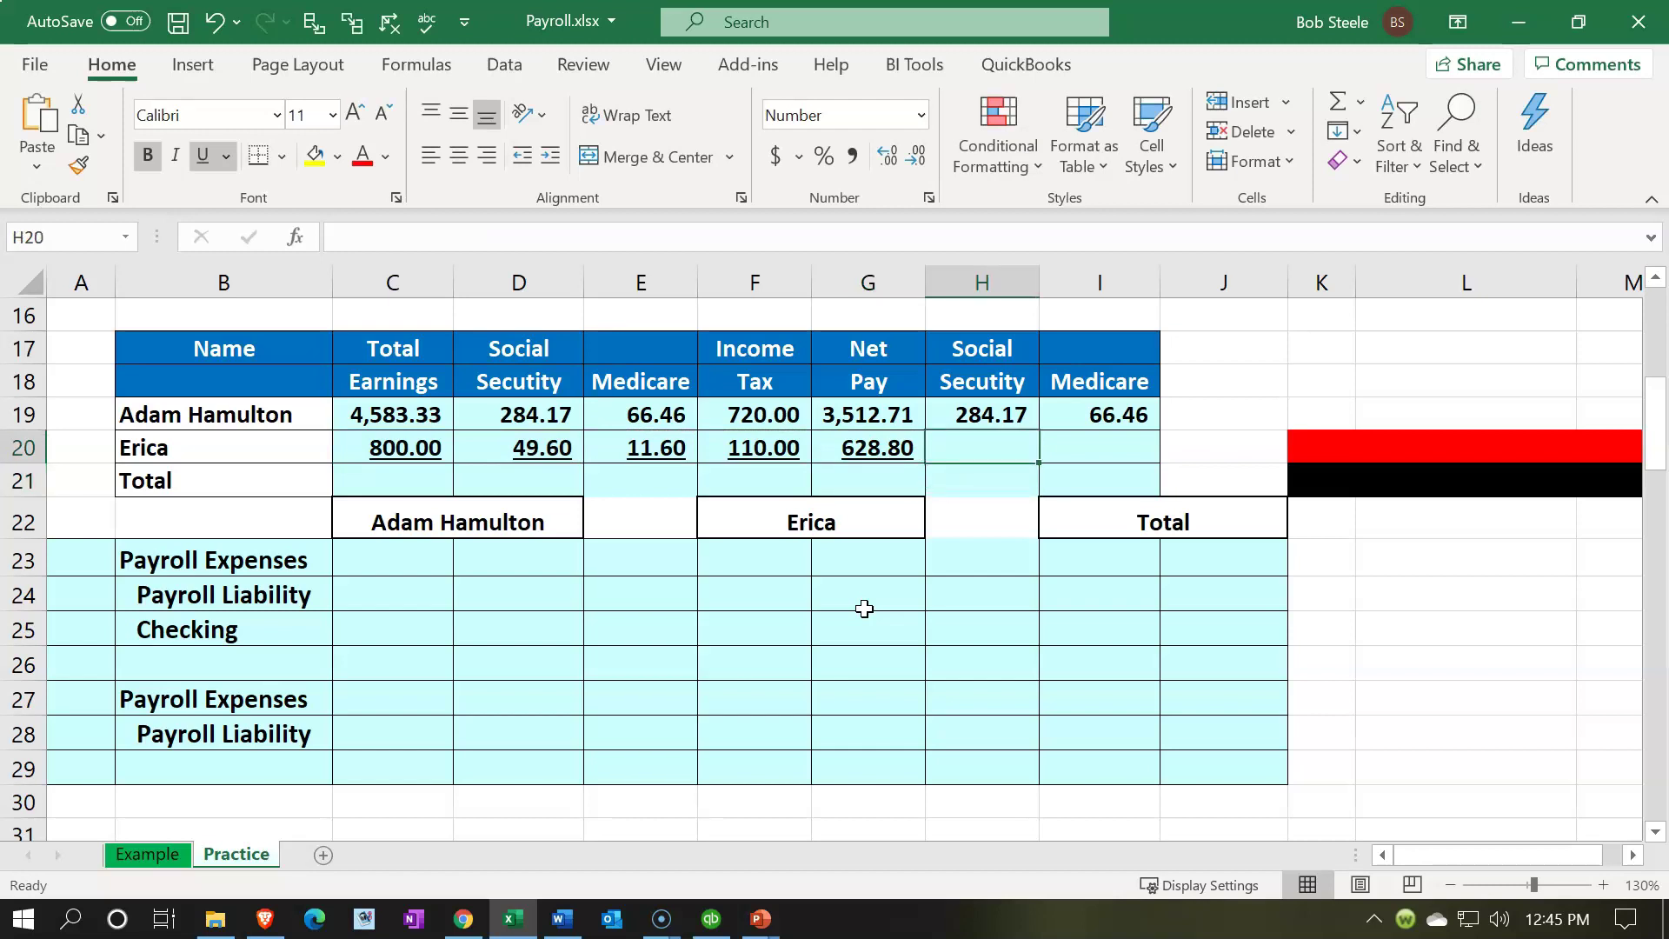
Step: Set the second employee's employer Social Security in H20 equal to the withheld amount with =D20
type("=")
key("Left")
key("Left")
key("Left")
key("Left")
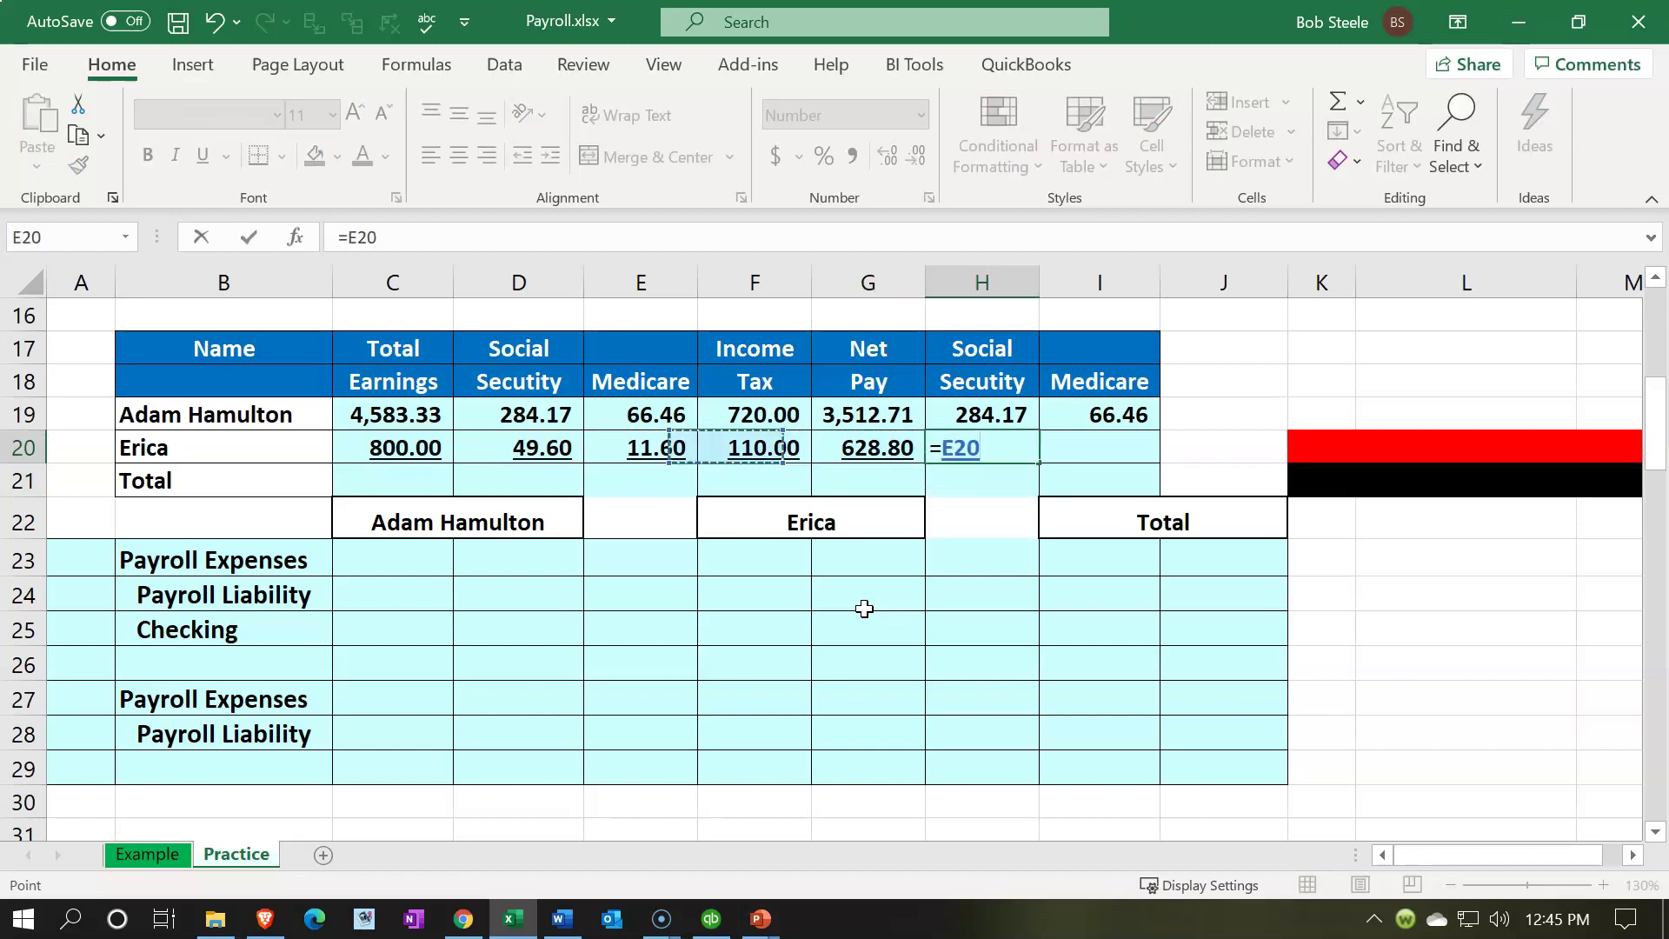
key("Return")
Step: Set the second employee's employer Medicare in I20 equal to the withheld amount with =E20
key("Right")
key("Up")
type("=")
key("Left")
key("Left")
key("Left")
key("Left")
key("Return")
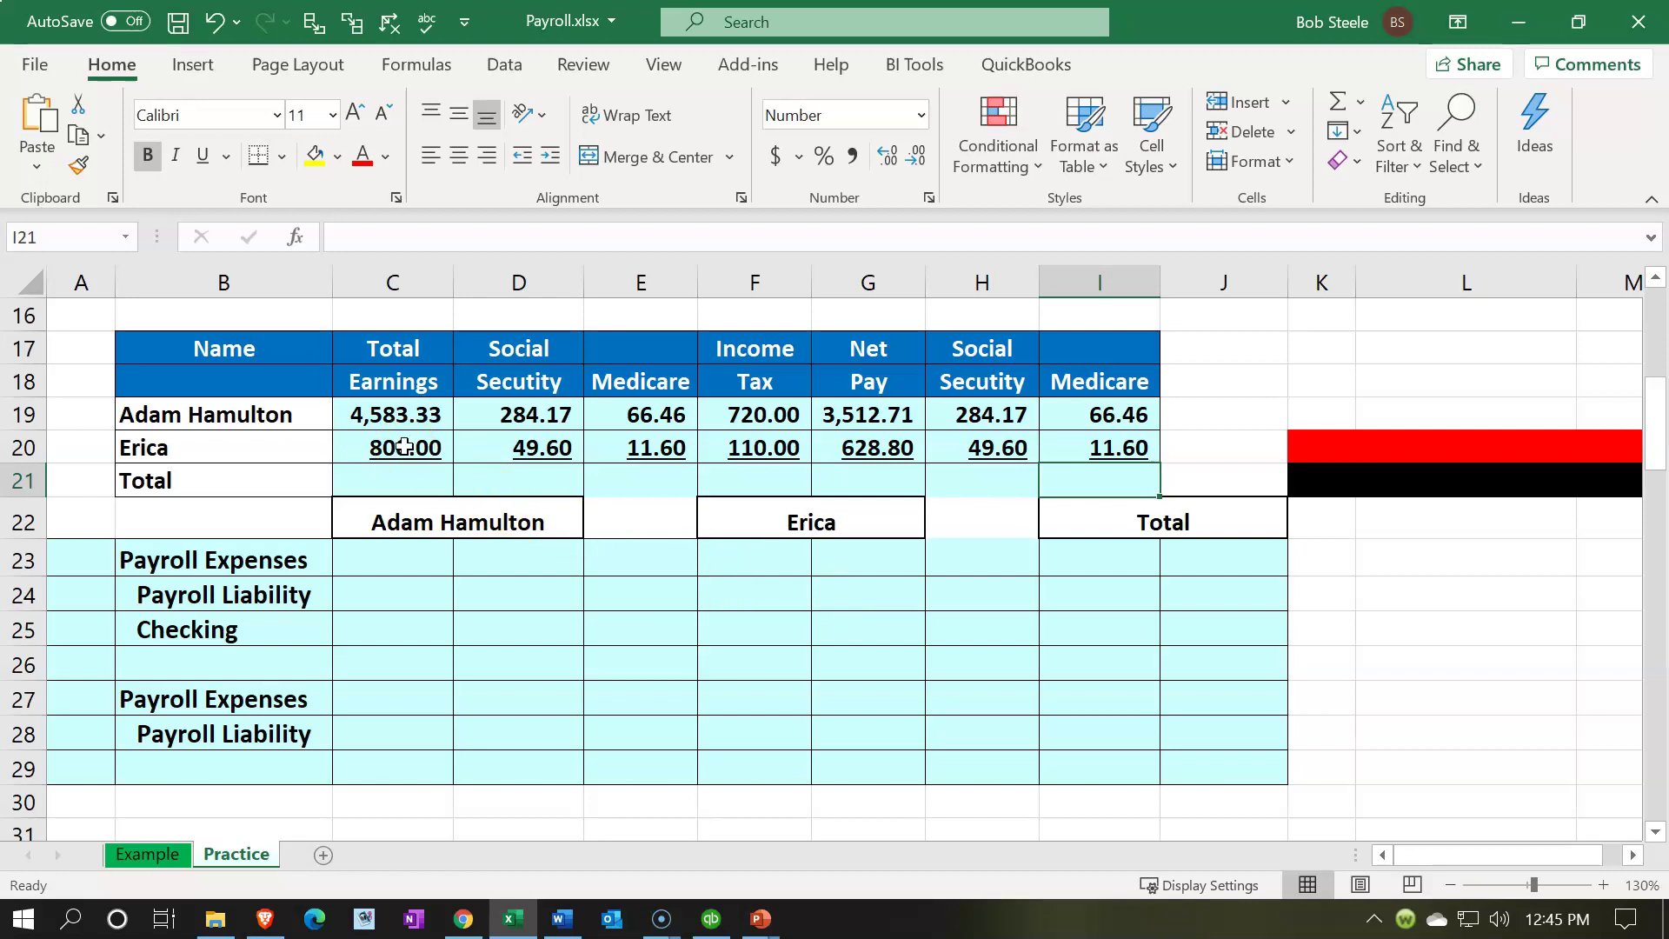
Step: Total the two employees' earnings in C21 with =SUM(C19:C20)
left_click(392, 475)
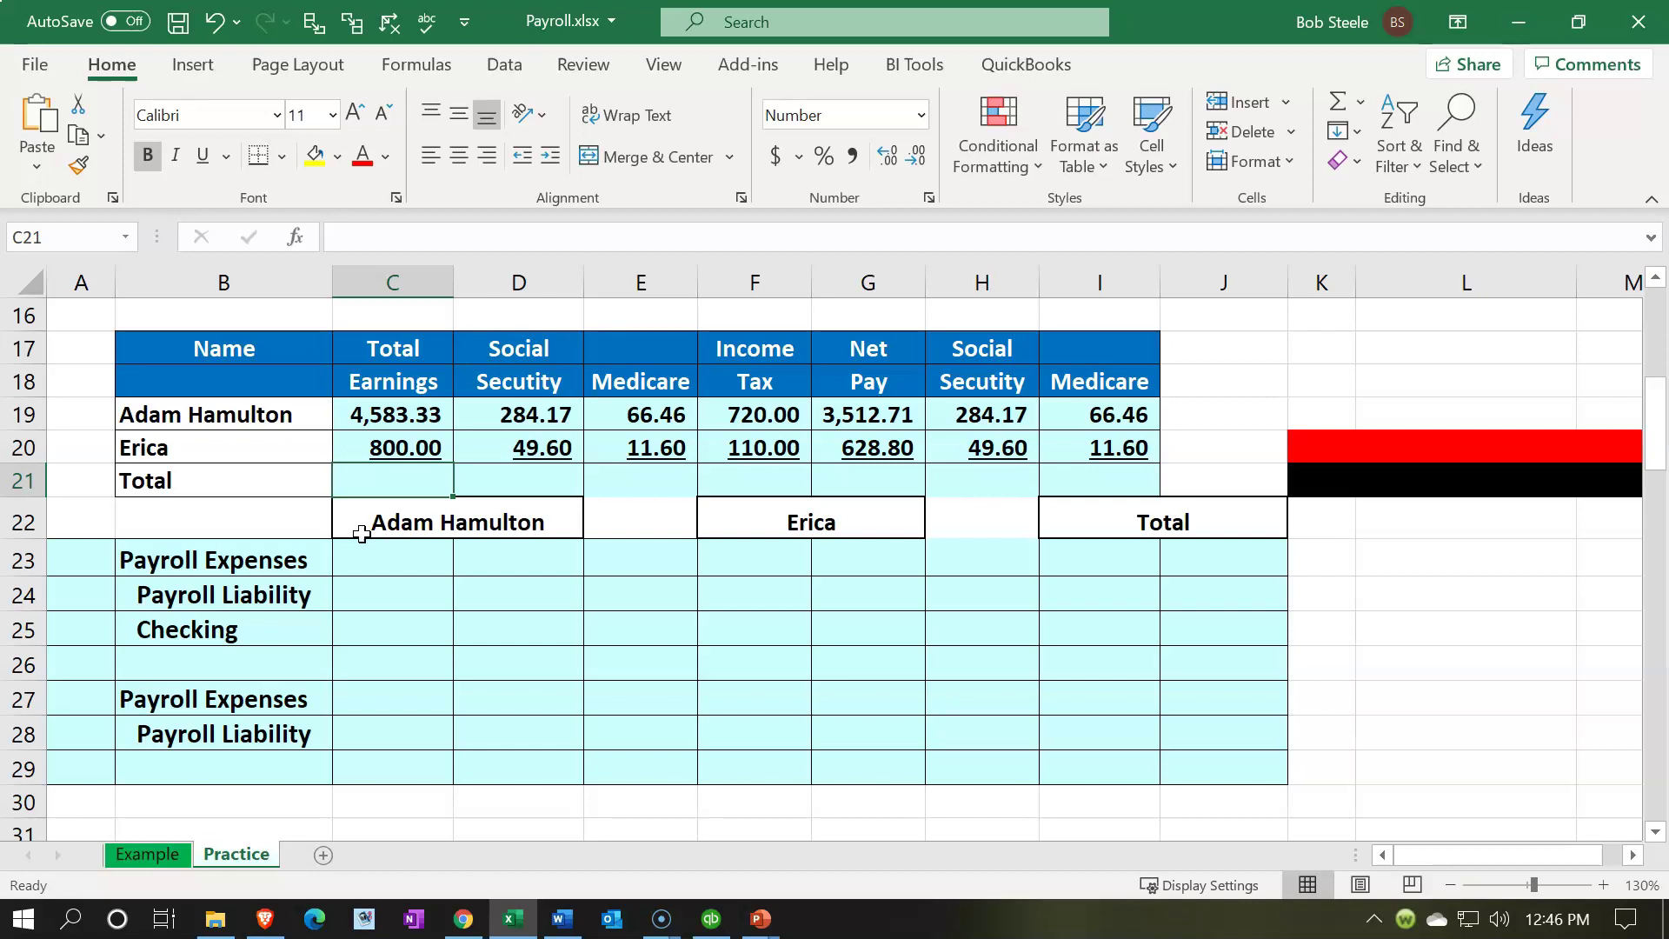
type("=sum")
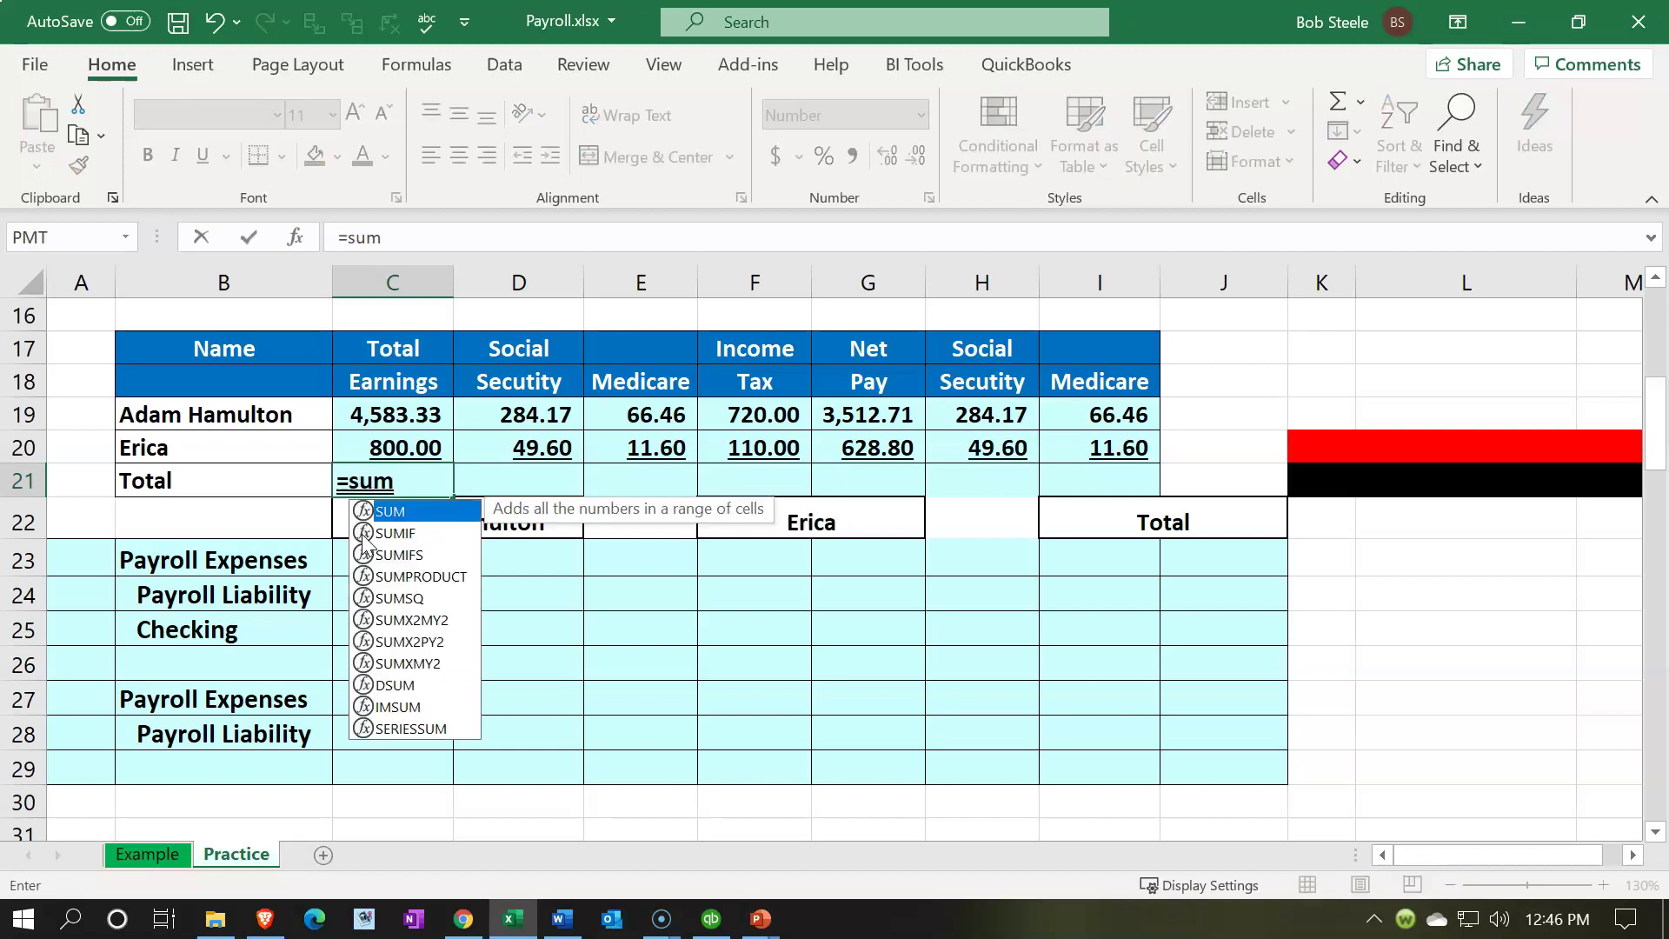
type("(")
key("Up")
key("shift+Up")
key("Return")
Step: Calculate the total Social Security withholding in D21 with the formula =C21*.062
key("Up")
key("Right")
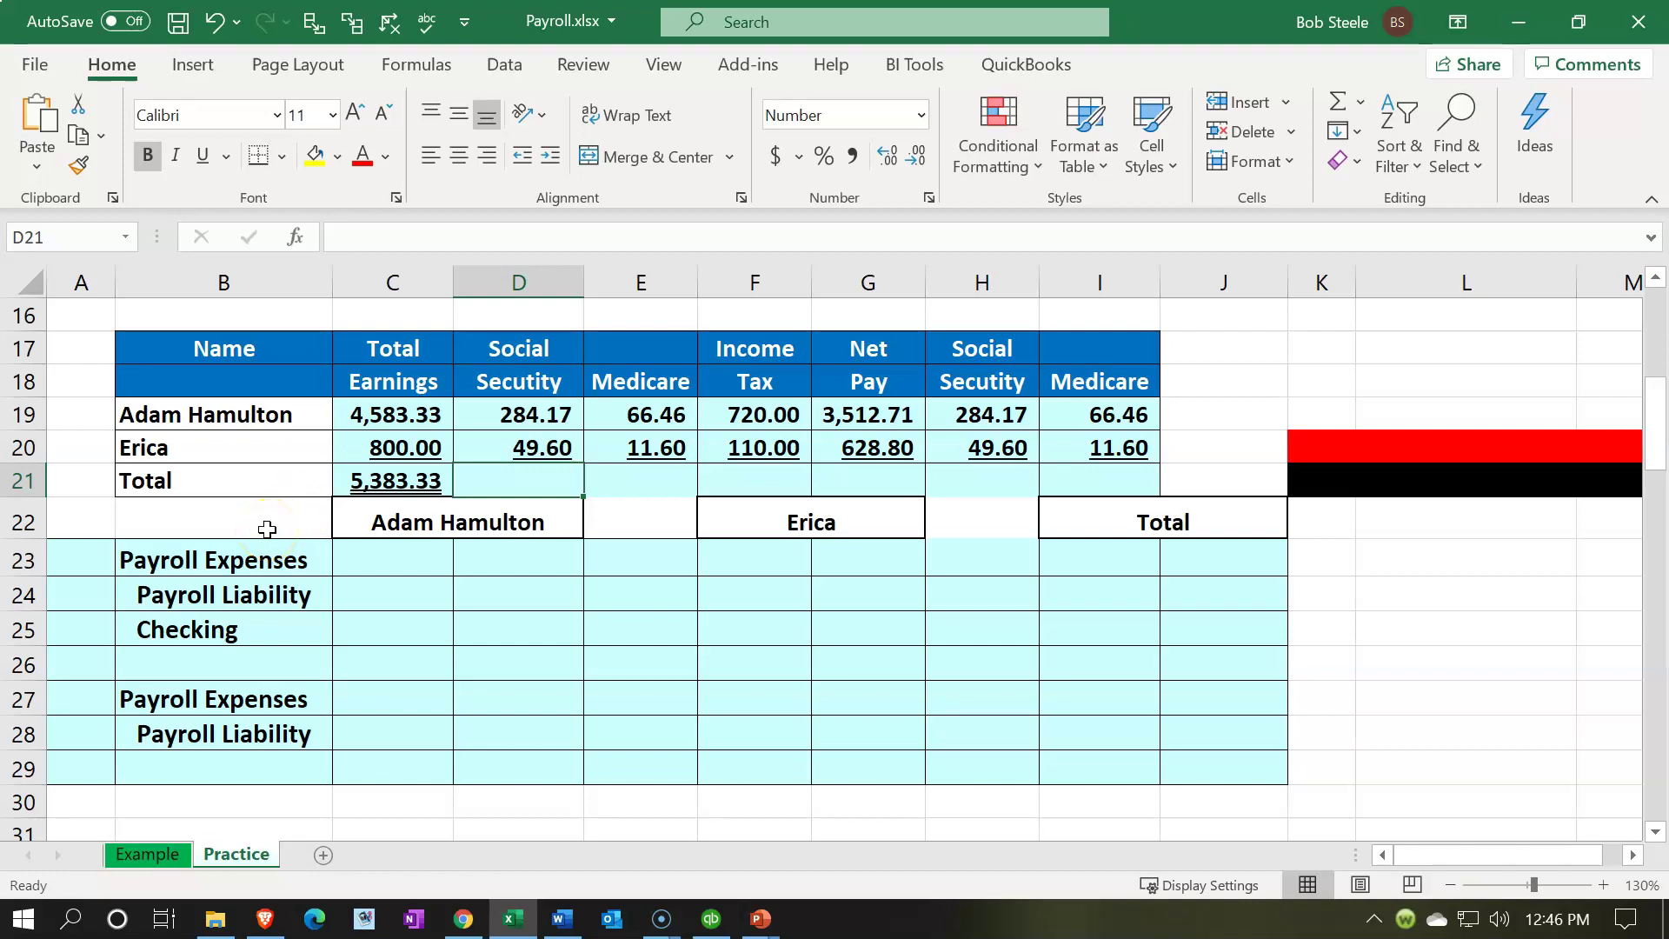
type("=")
key("Left")
type("*.062")
key("Return")
key("Up")
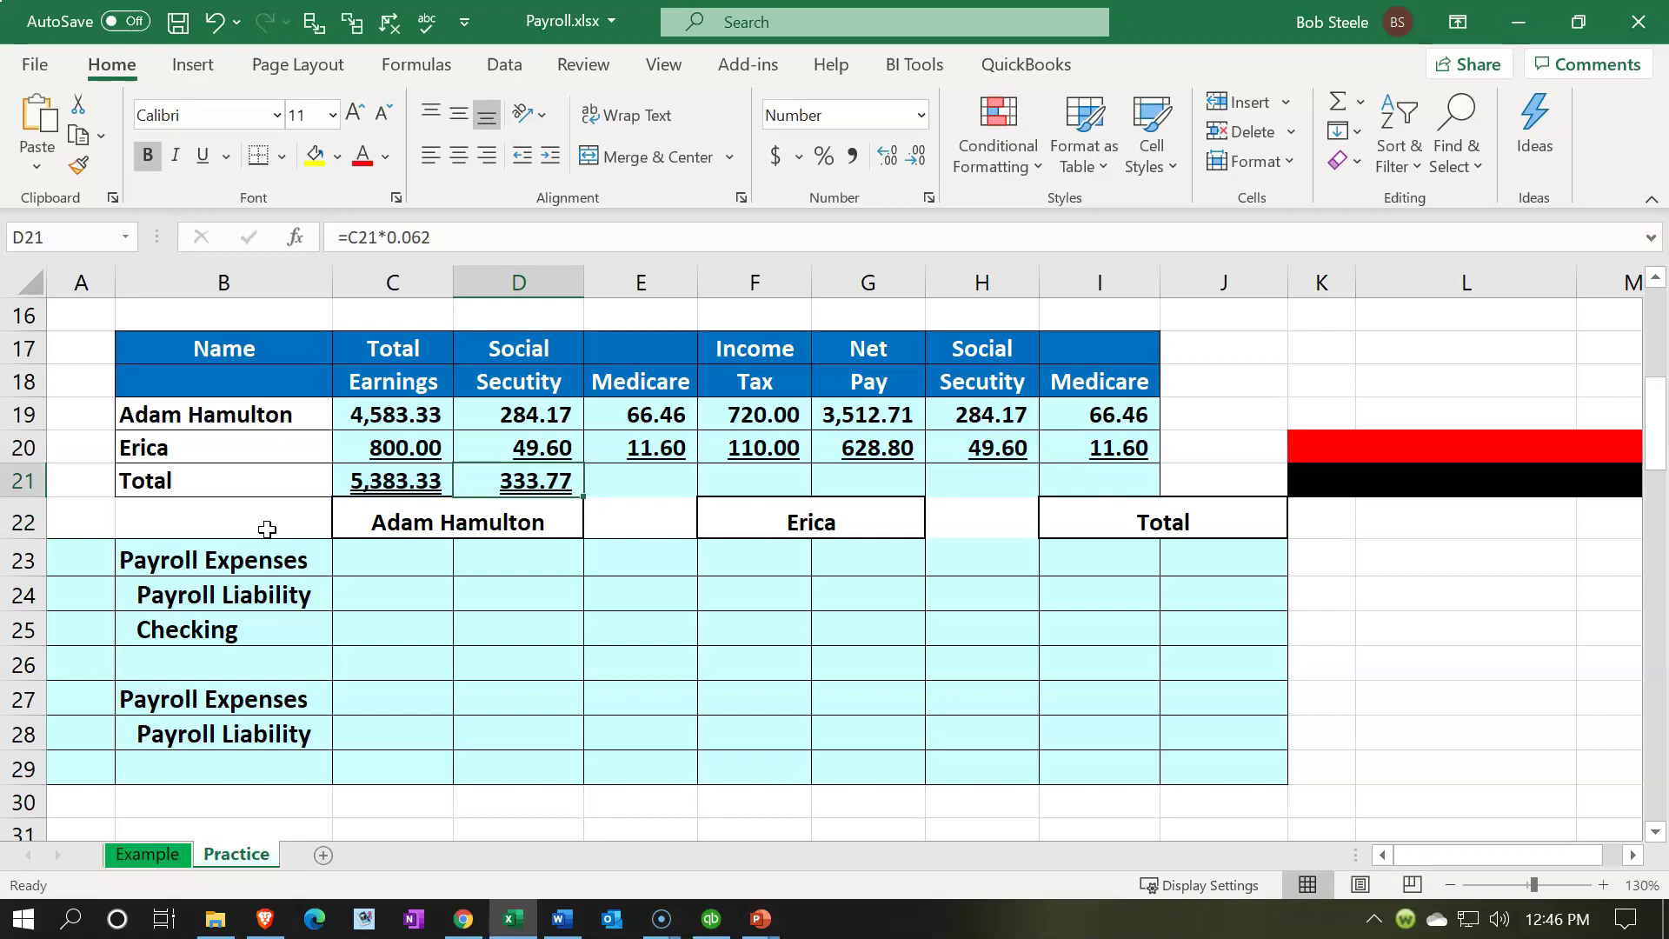
Step: Calculate the total Medicare withholding in E21 with =C21*.0145, and check D21 and E21 against the sums of the employees' amounts
key("Right")
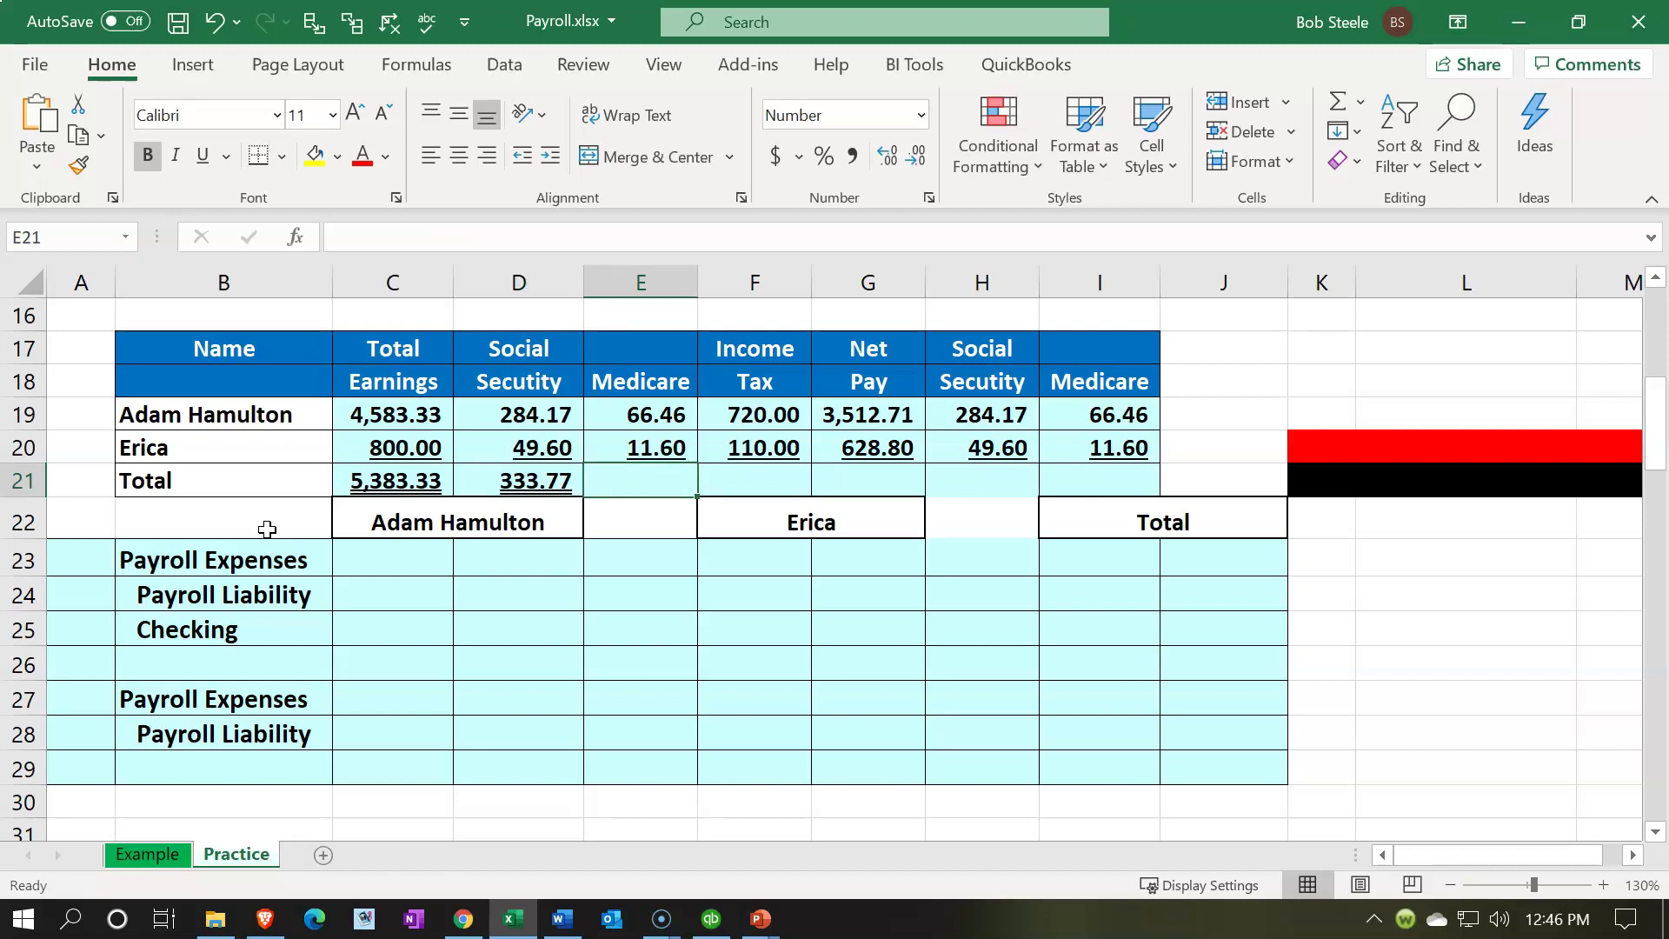
type("=")
key("Left")
key("Left")
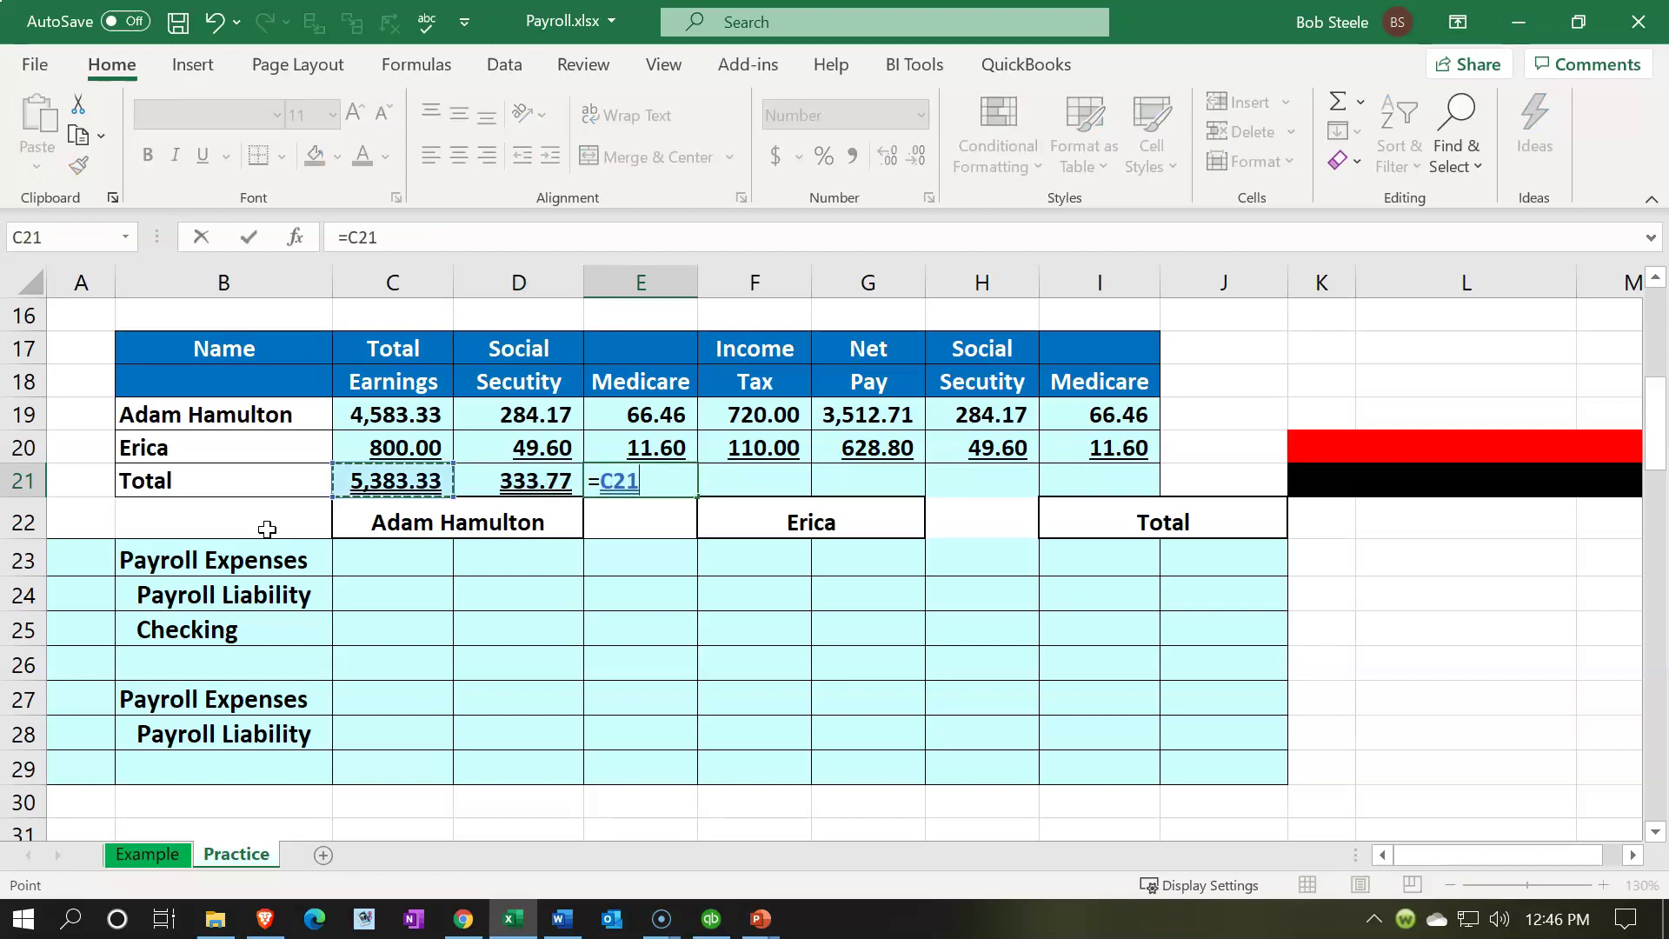
type("*0")
type(".0")
type("145")
key("Return")
key("Up")
key("Left")
key("Right")
left_click_drag(521, 421, 525, 447)
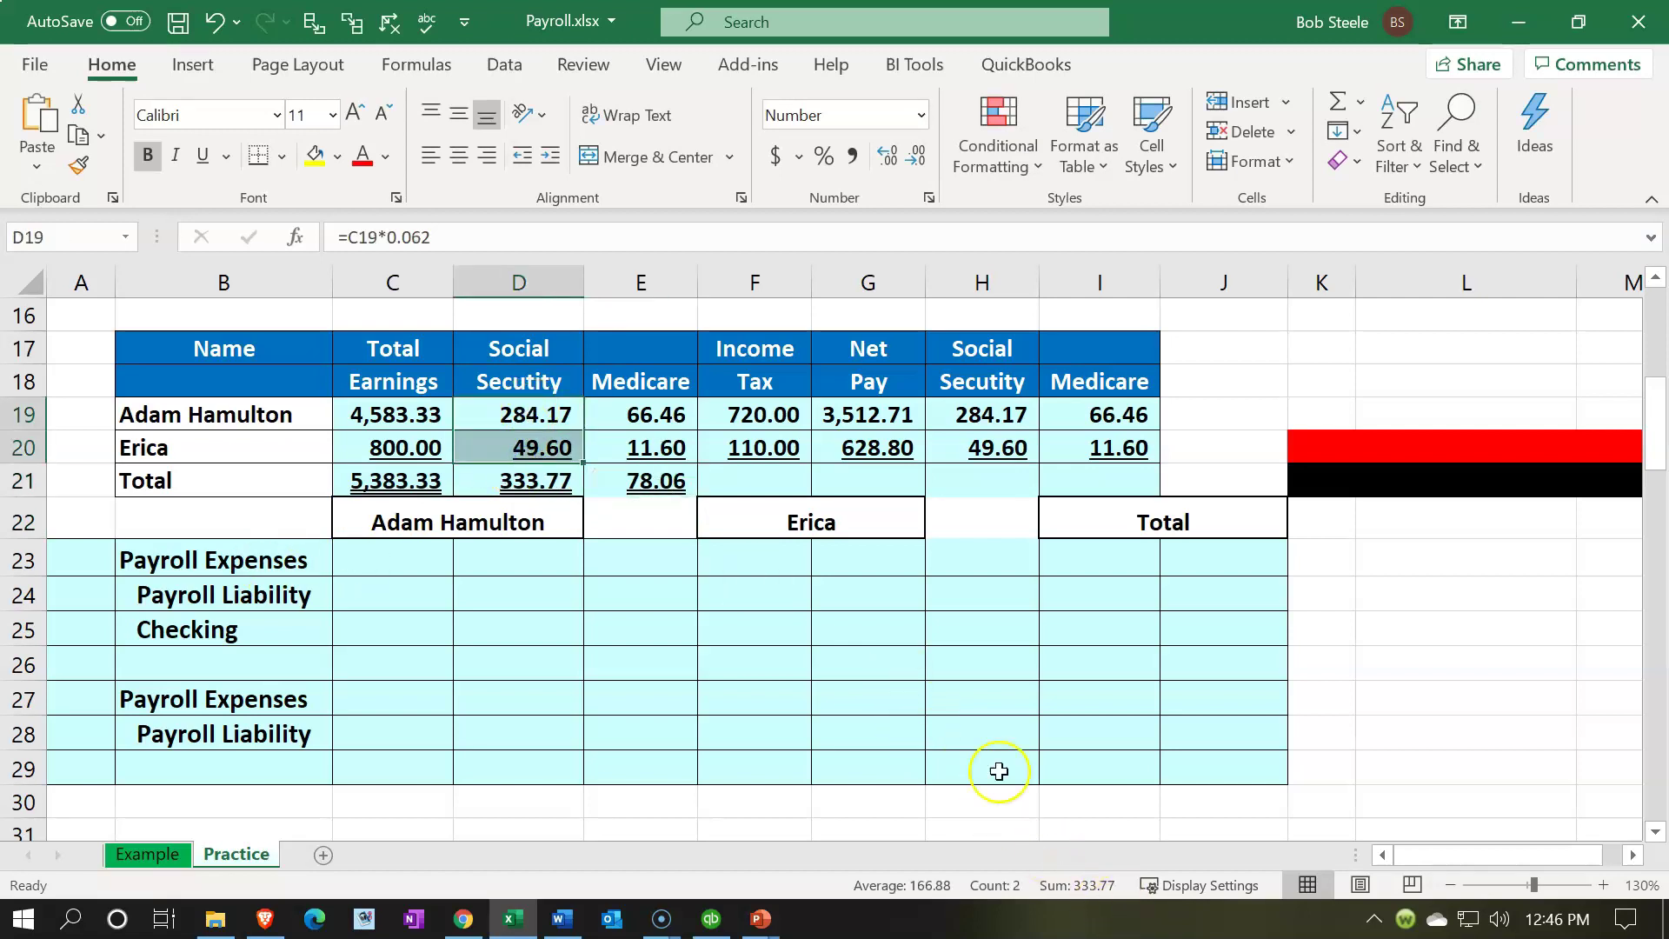
left_click_drag(669, 408, 668, 456)
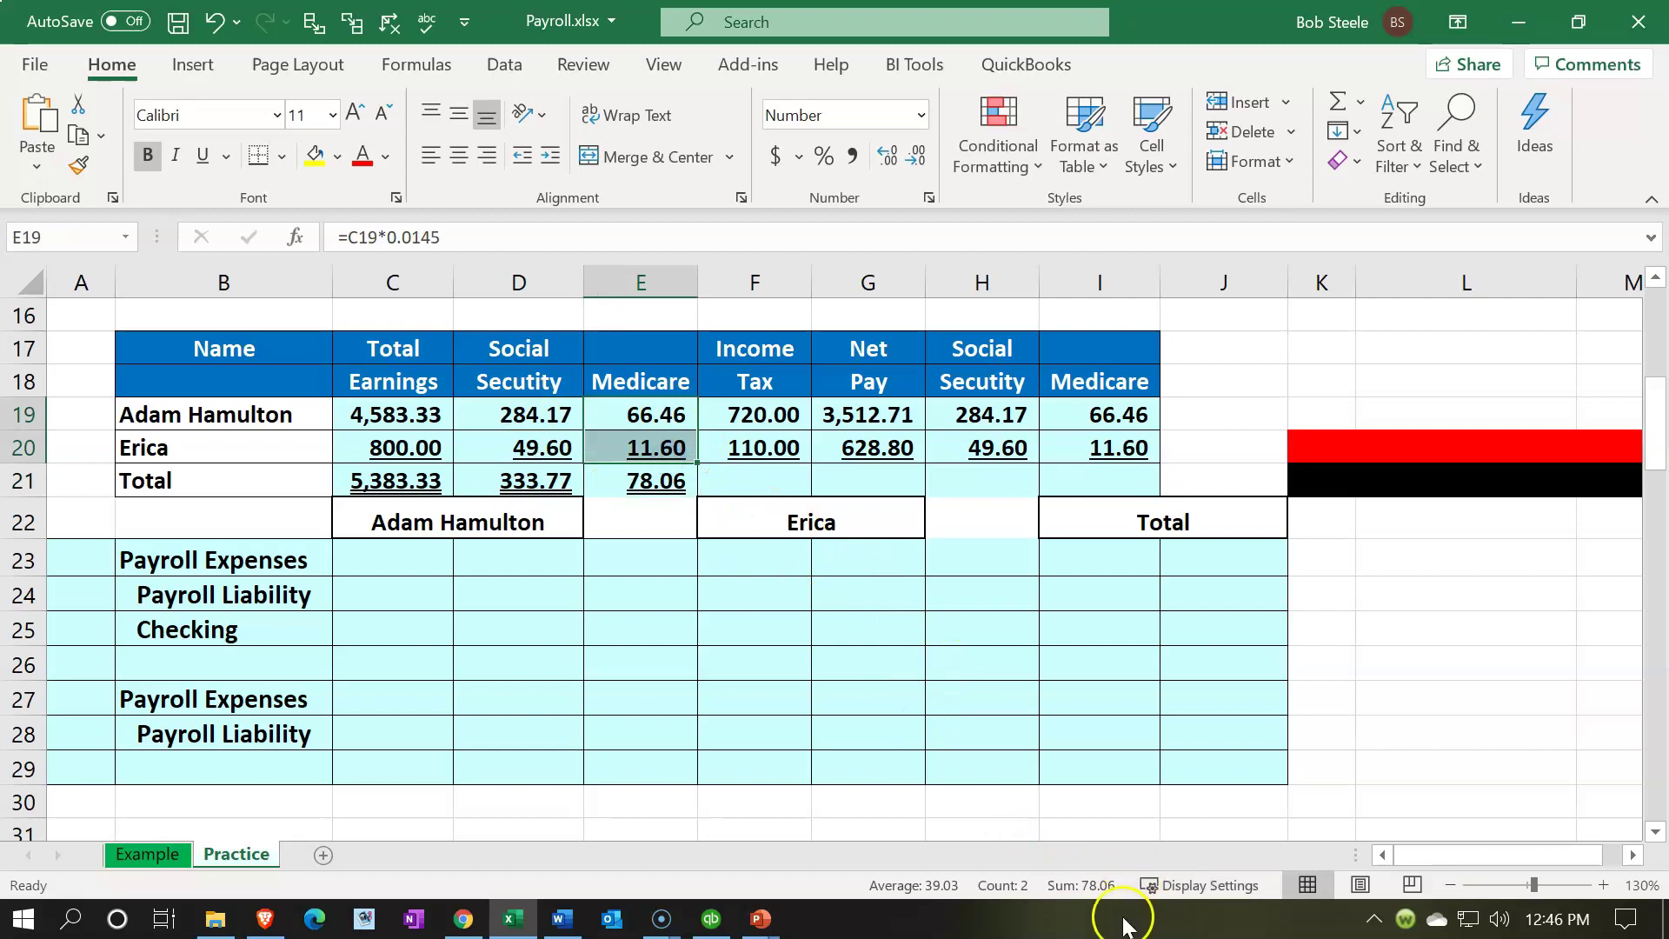
Step: Total the two employees' income tax in F21 with =SUM(F19:F20)
left_click(771, 425)
left_click_drag(771, 425, 770, 443)
left_click(758, 487)
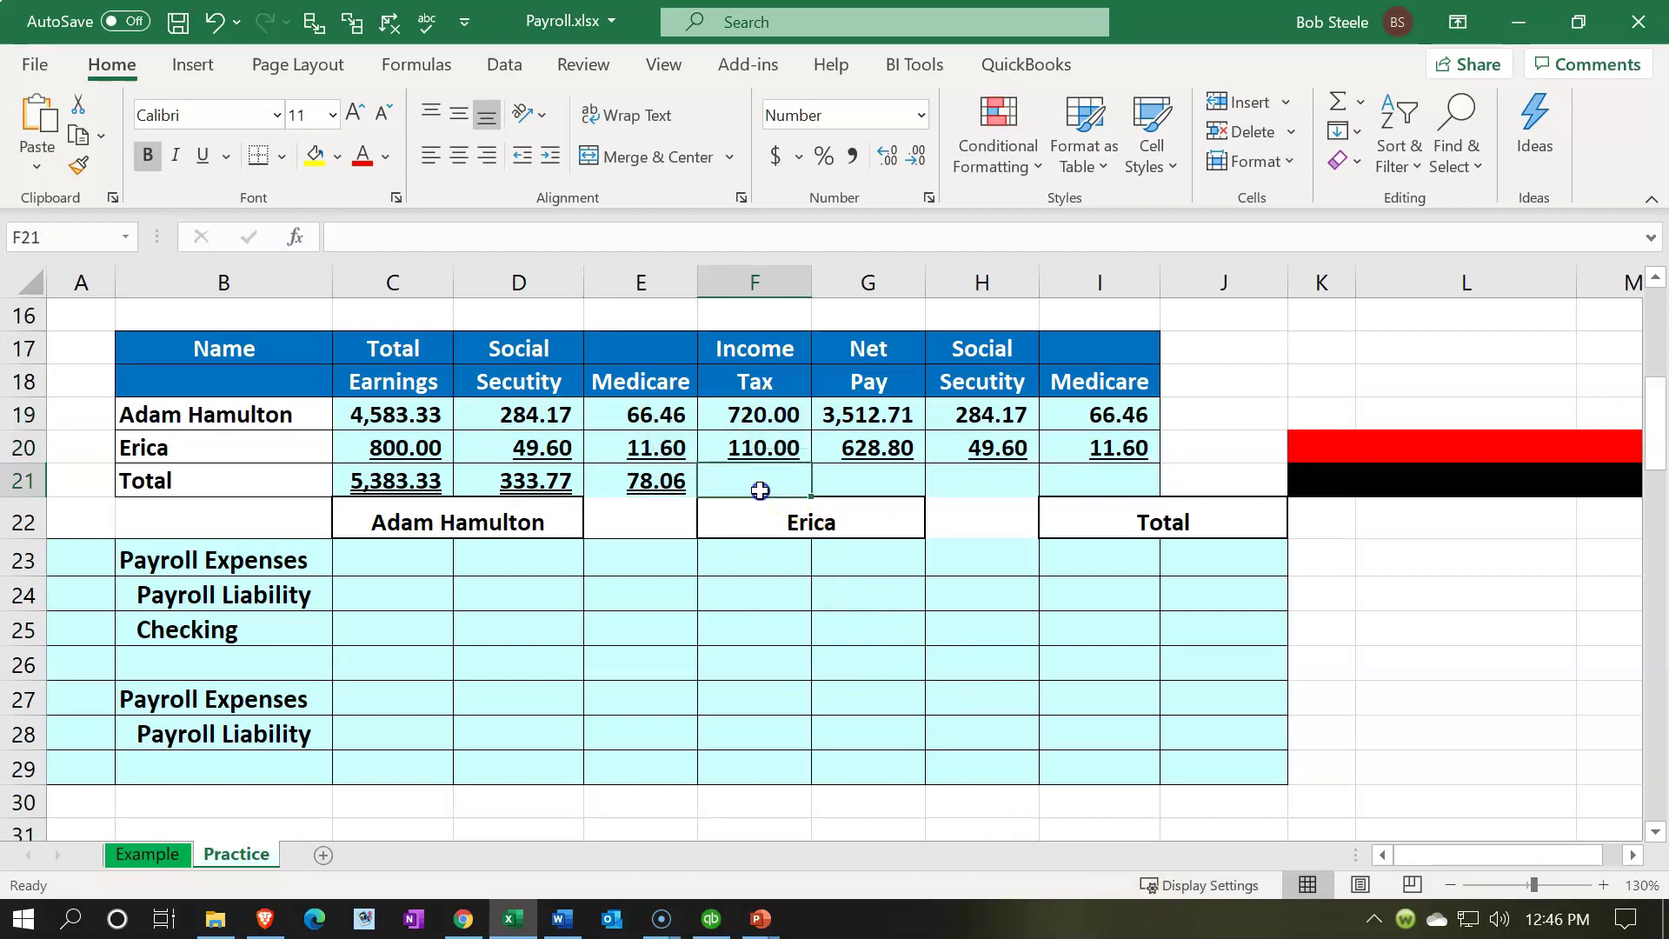
type("=sum(")
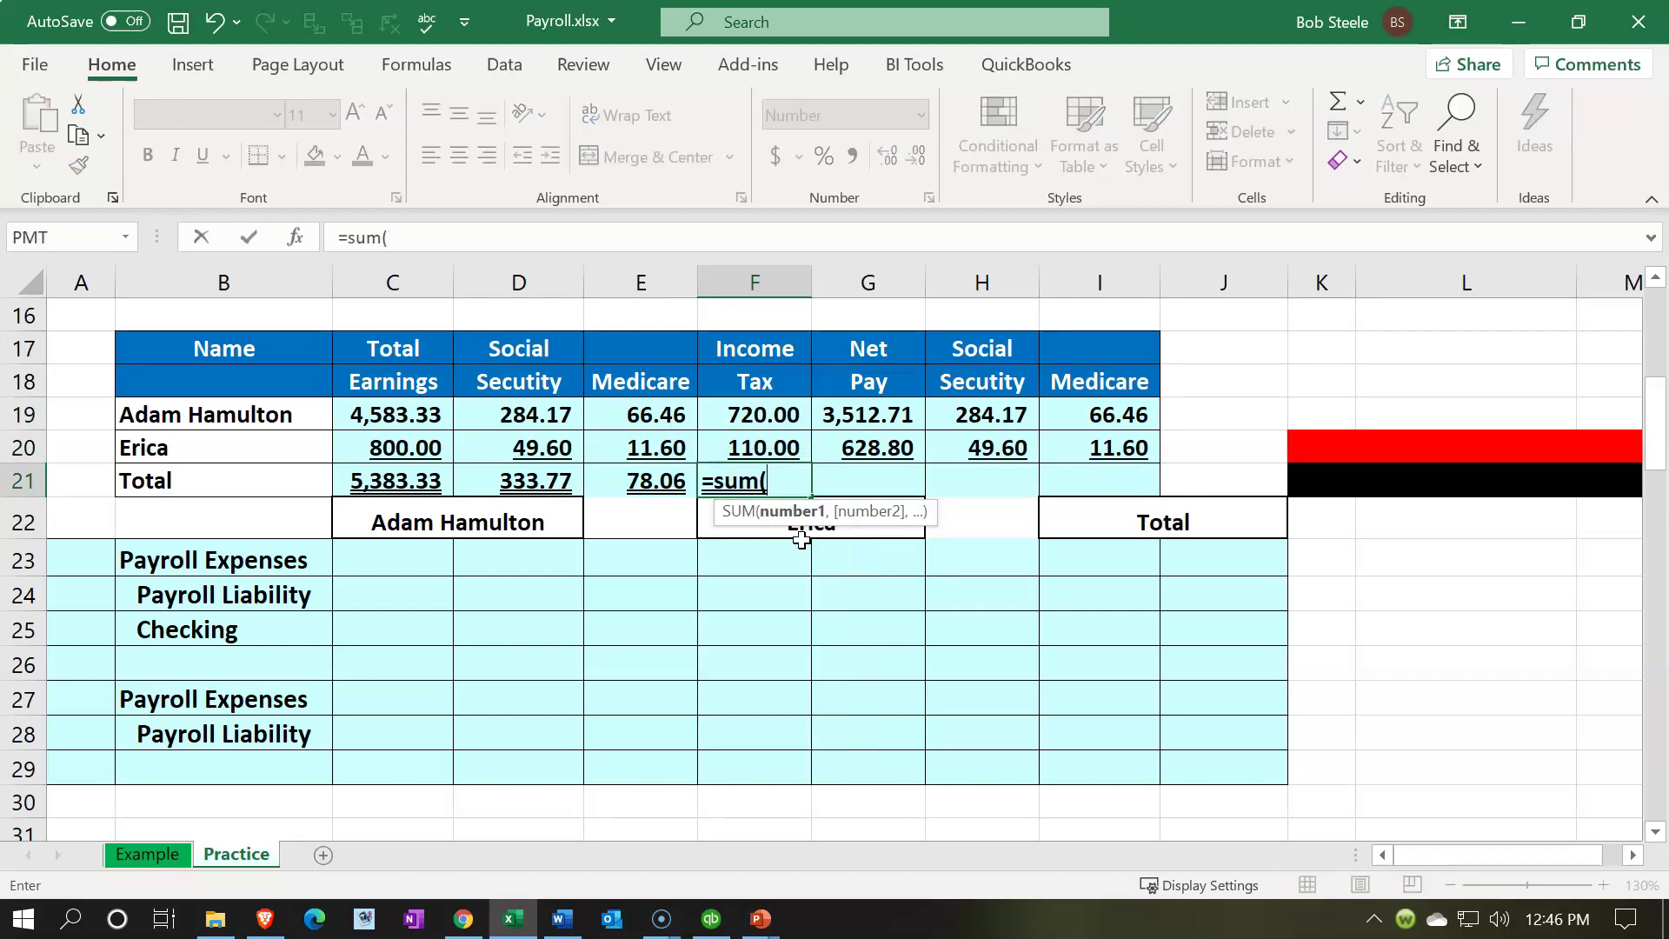
key("Up")
key("shift+Up")
key("Return")
Step: Calculate the total net pay in G21 with =C21-D21-E21-F21 and check it against the sum of G19:G20
key("Right")
key("Up")
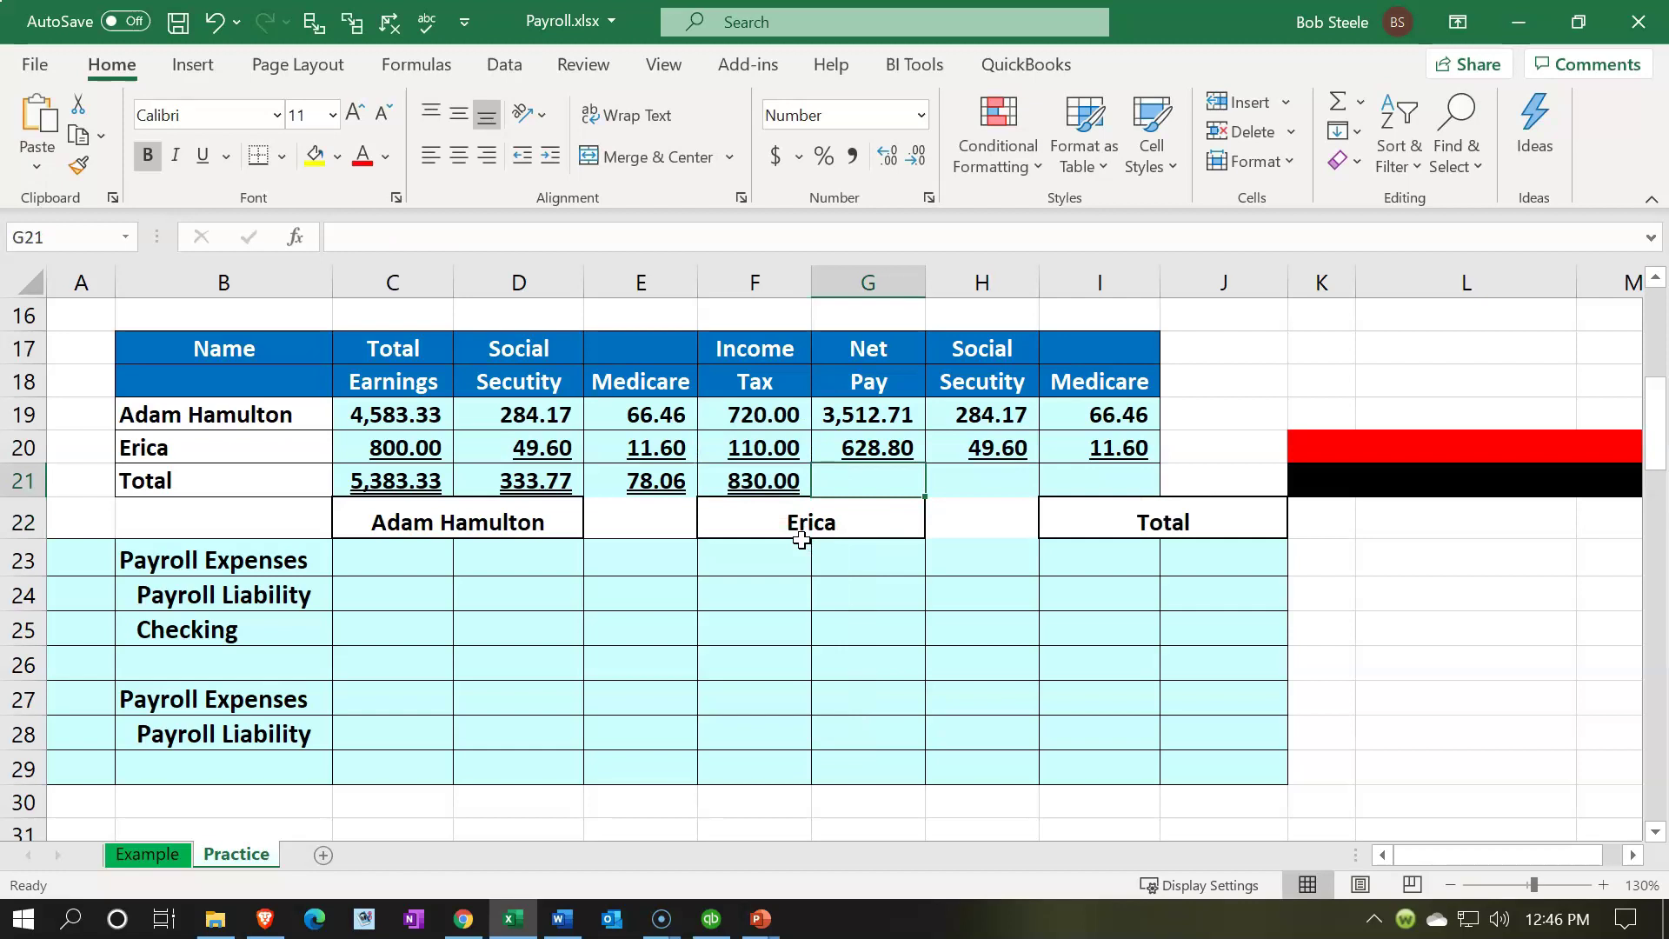
type("=")
key("Left")
key("Left")
key("Left")
key("Left")
type("-")
key("Down")
key("Left")
key("Left")
key("Left")
key("Up")
type("-")
key("Left")
key("Left")
type("-")
key("Left")
key("Return")
key("Up")
key("Up")
key("Up")
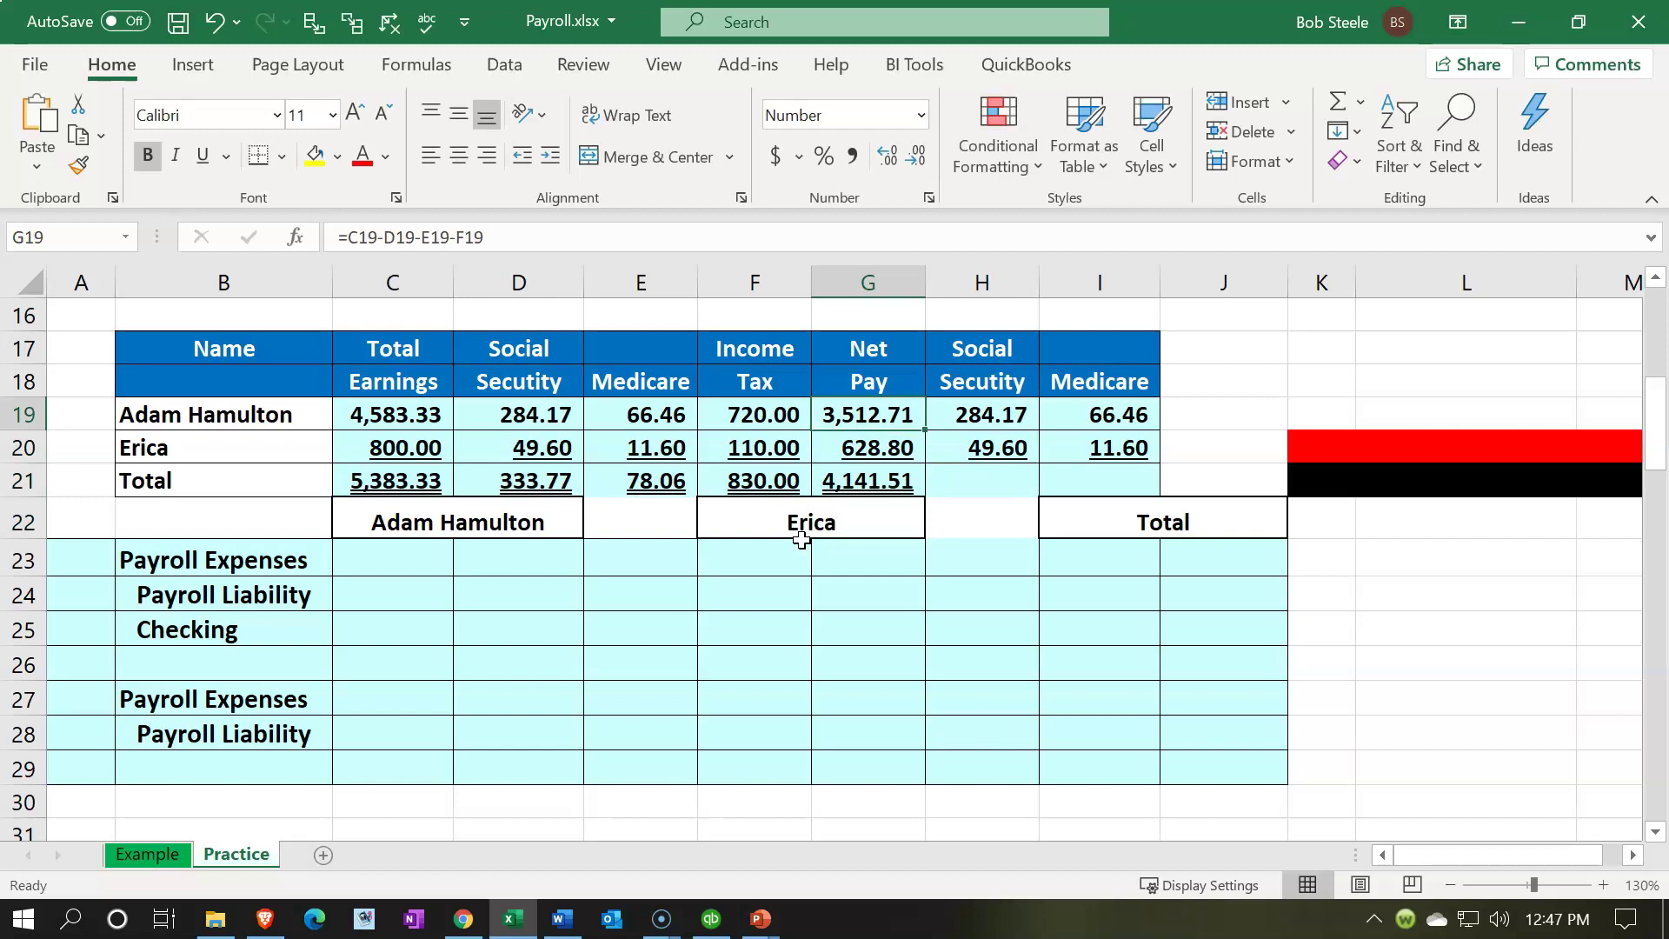
key("shift+Down")
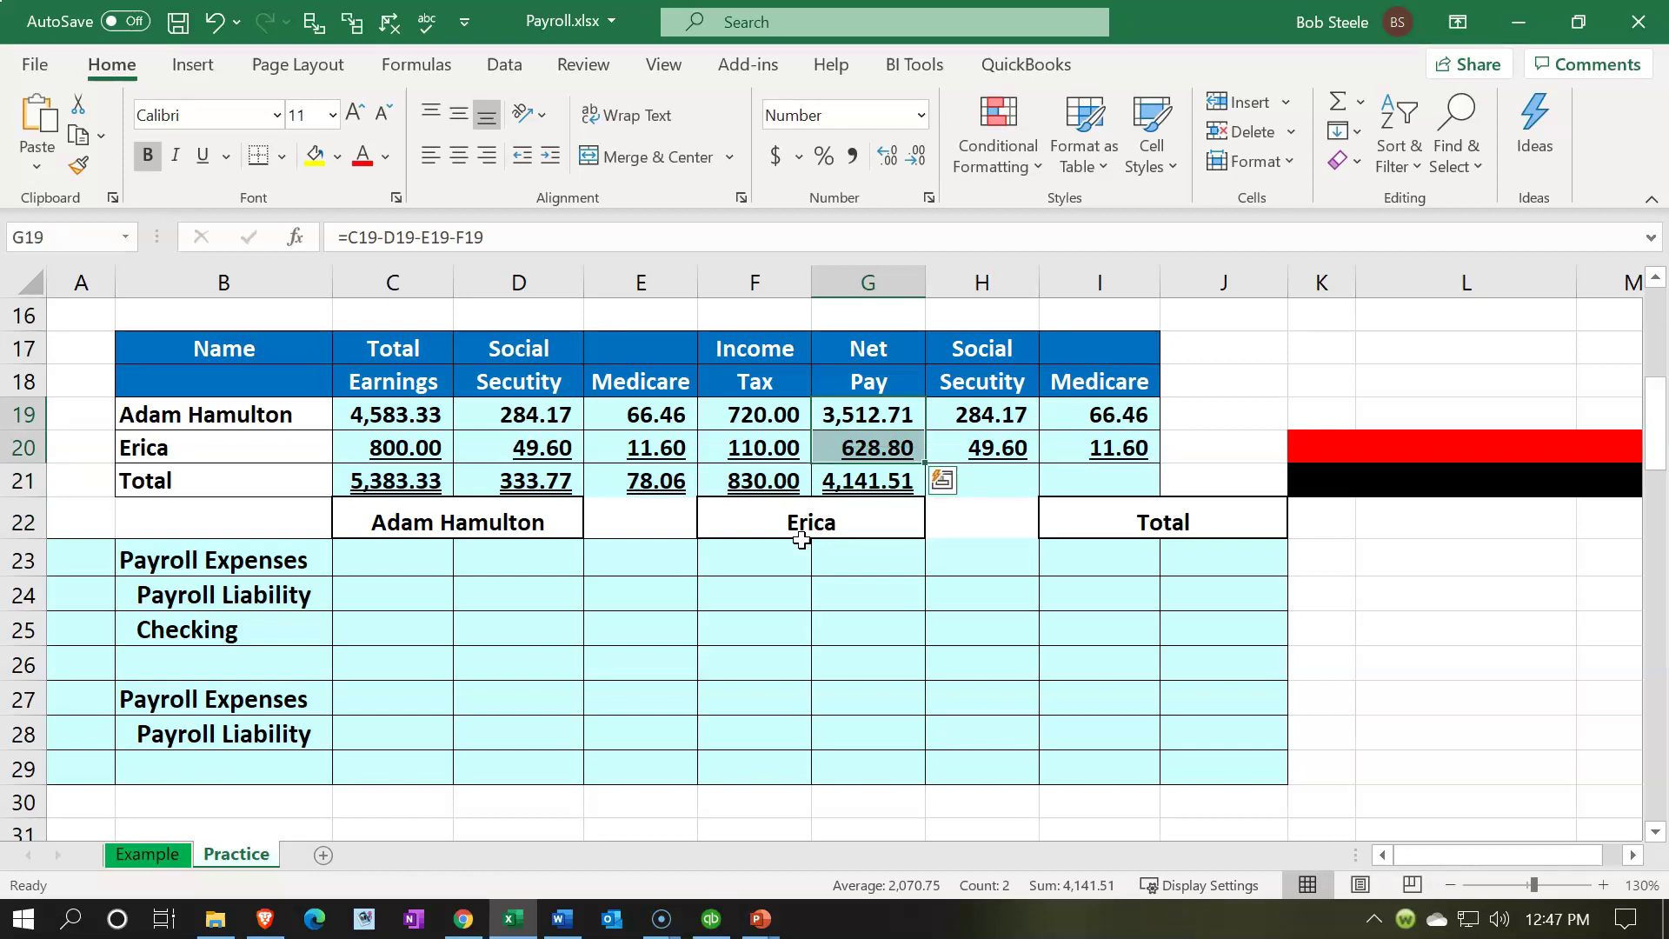
Step: Set the total employer Social Security in H21 equal to the total withholding with =D21
left_click(985, 460)
key("Down")
type("=")
key("Left")
key("Left")
key("Left")
key("Left")
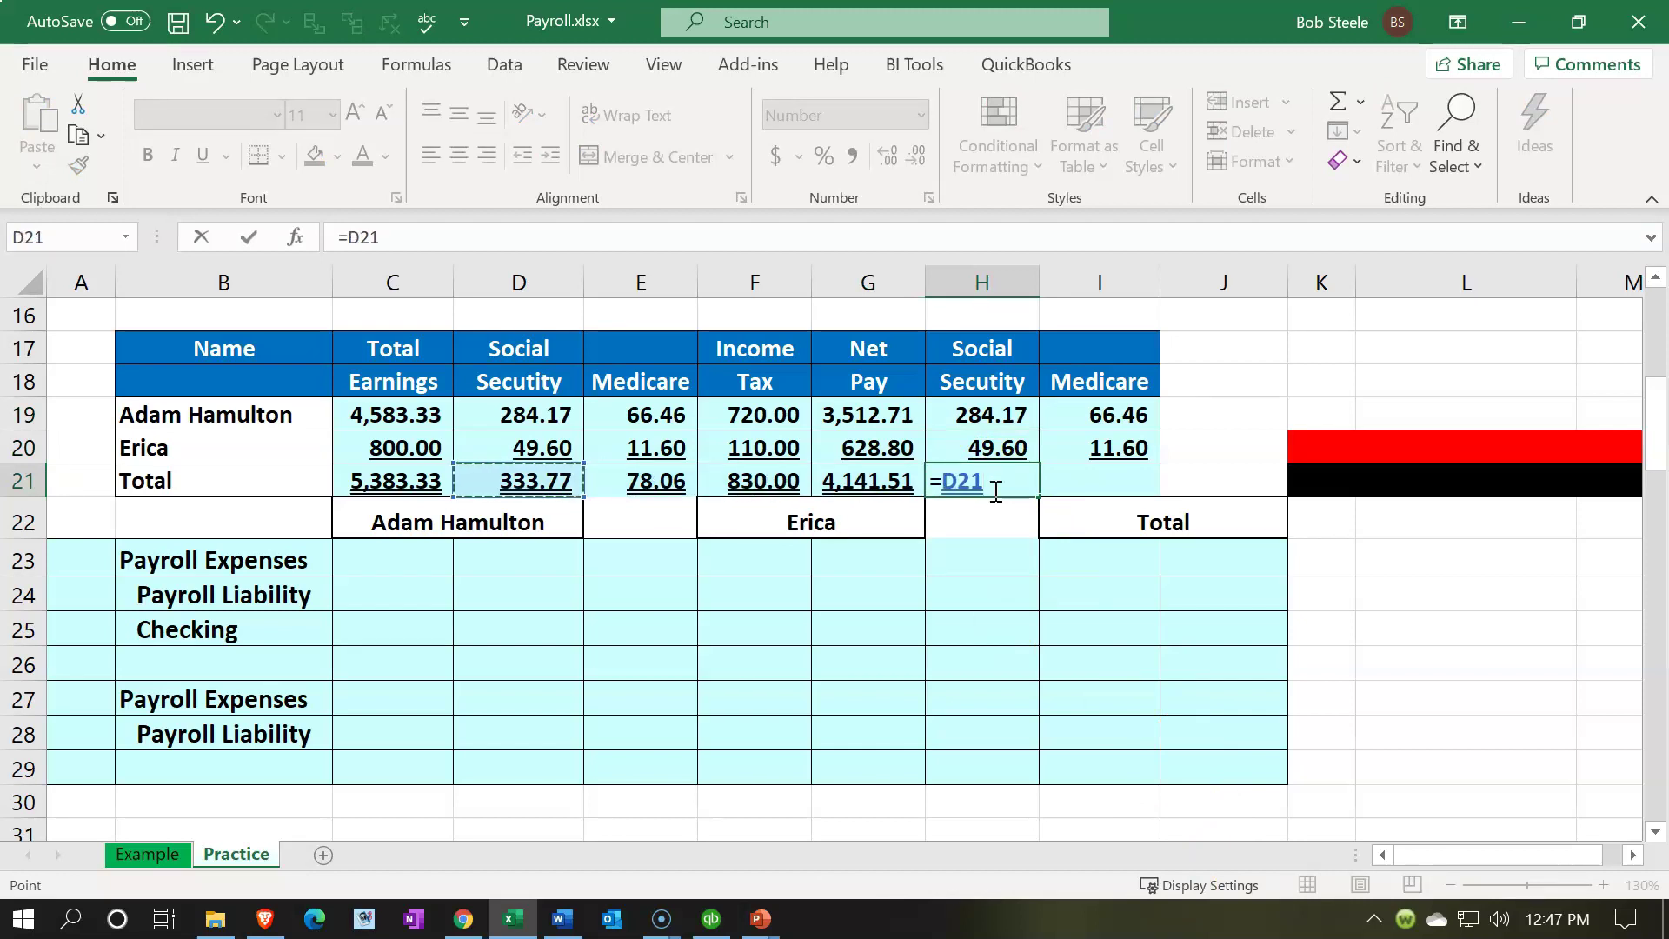
key("Tab")
Step: Set the total employer Medicare in I21 to =E21 and check it against the sum of I19:I20
type("=")
key("Left")
key("Left")
key("Left")
key("Left")
key("Return")
left_click_drag(988, 419, 1079, 436)
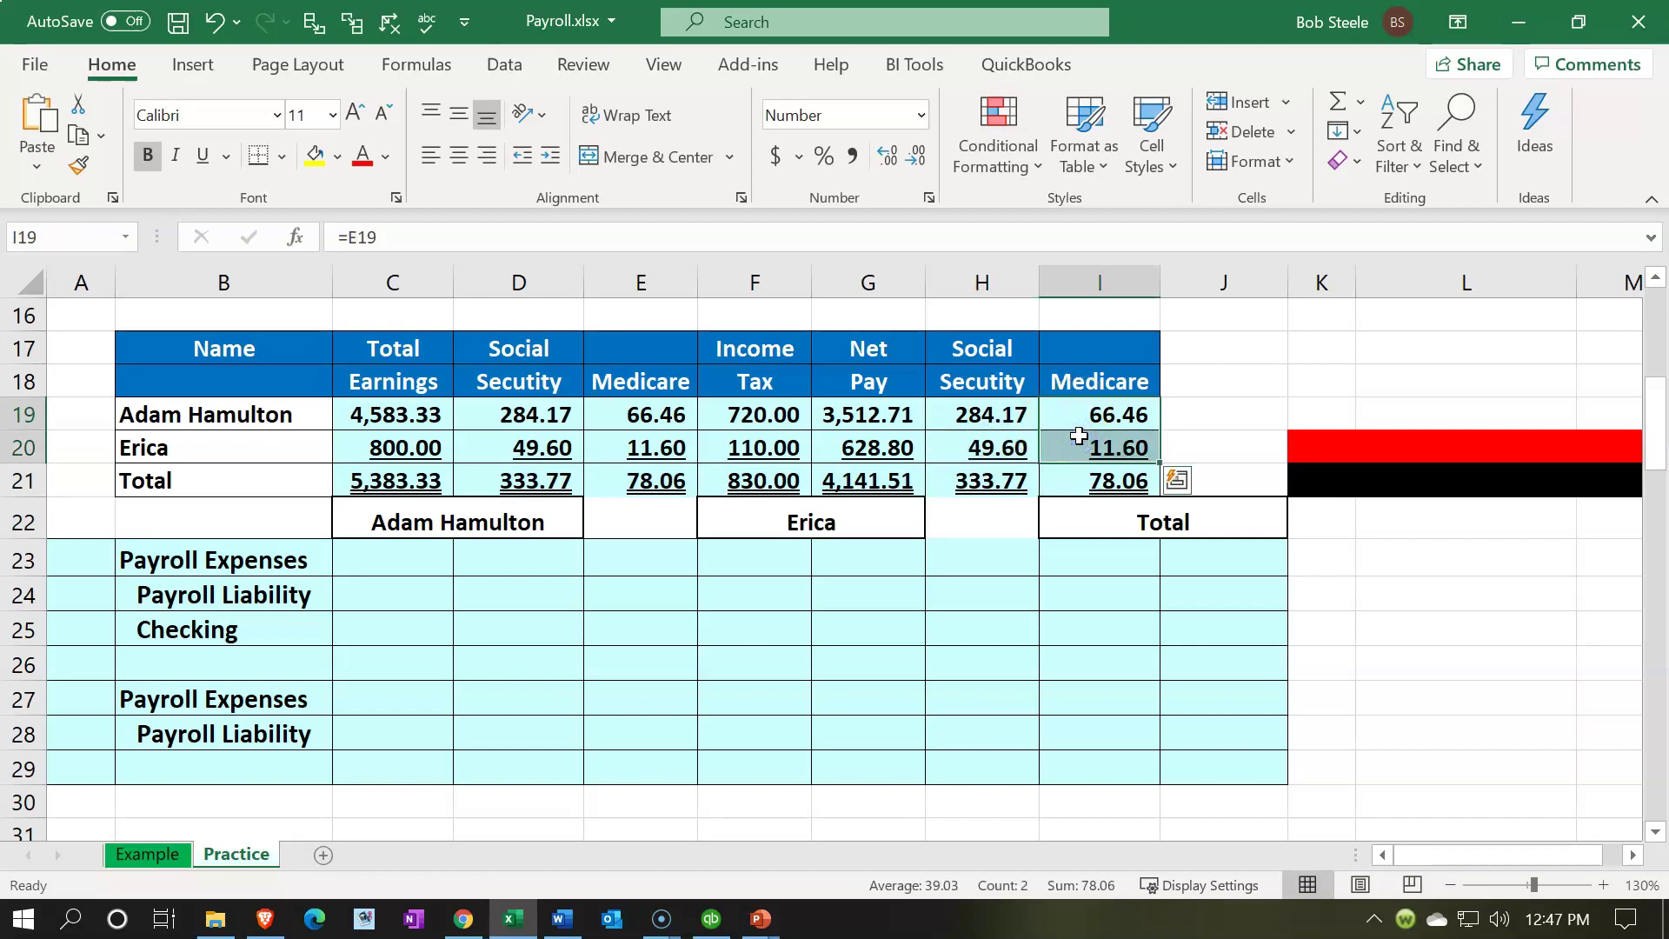
left_click(1000, 546)
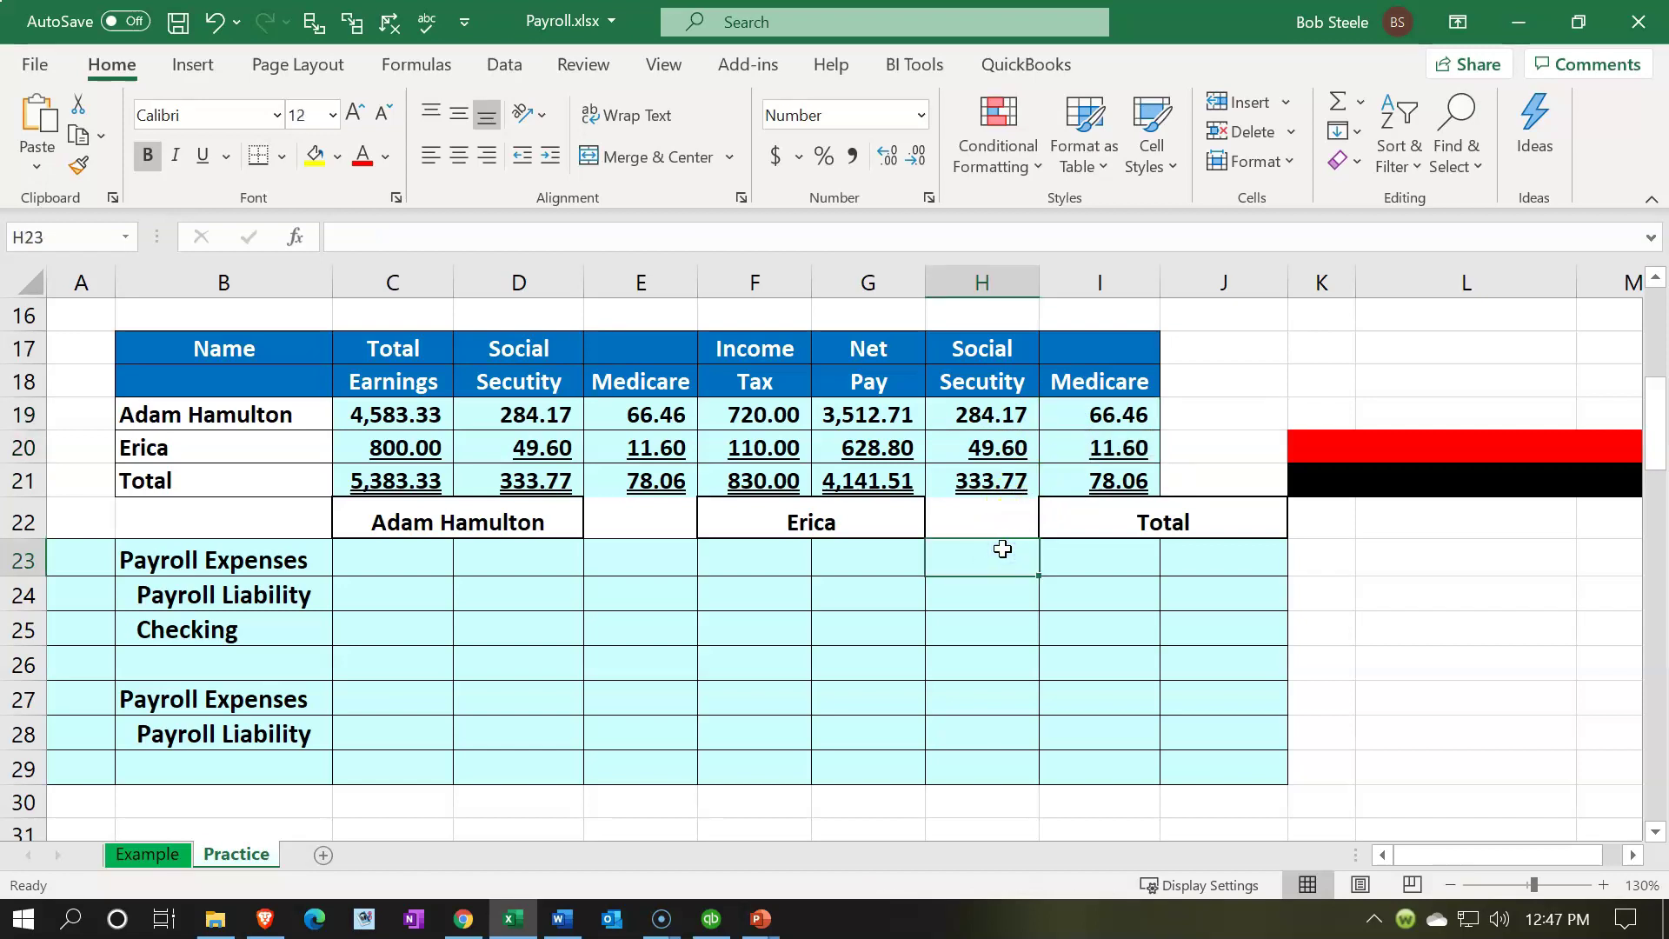
left_click(266, 348)
left_click_drag(266, 347, 1056, 467)
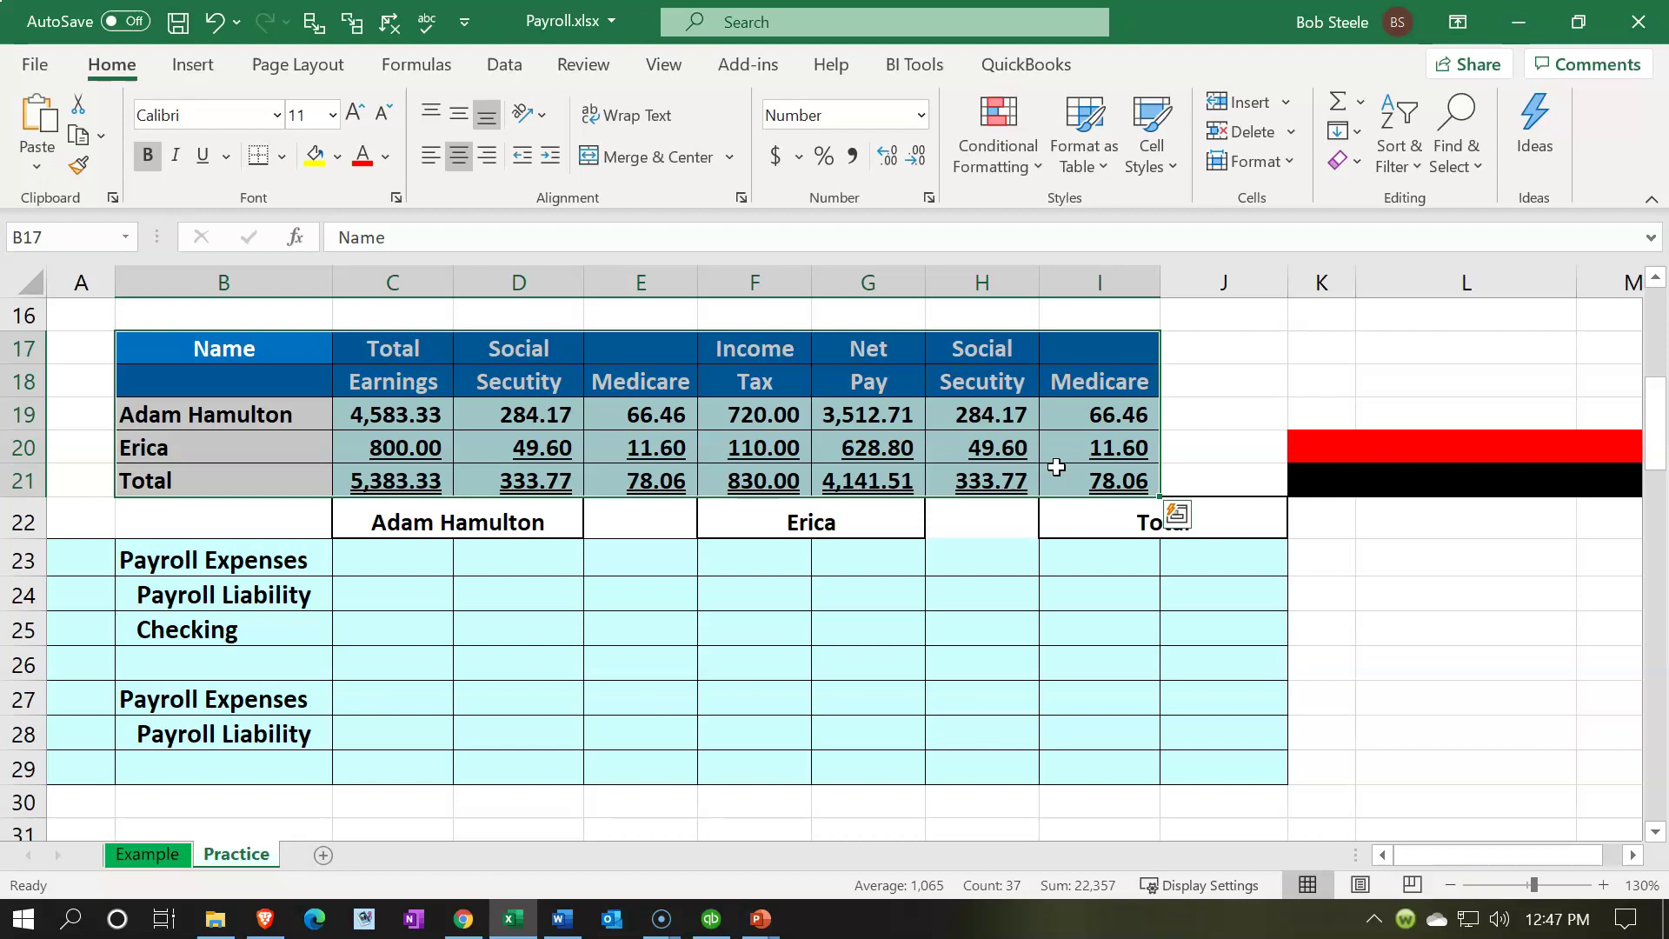
left_click_drag(397, 480, 1056, 477)
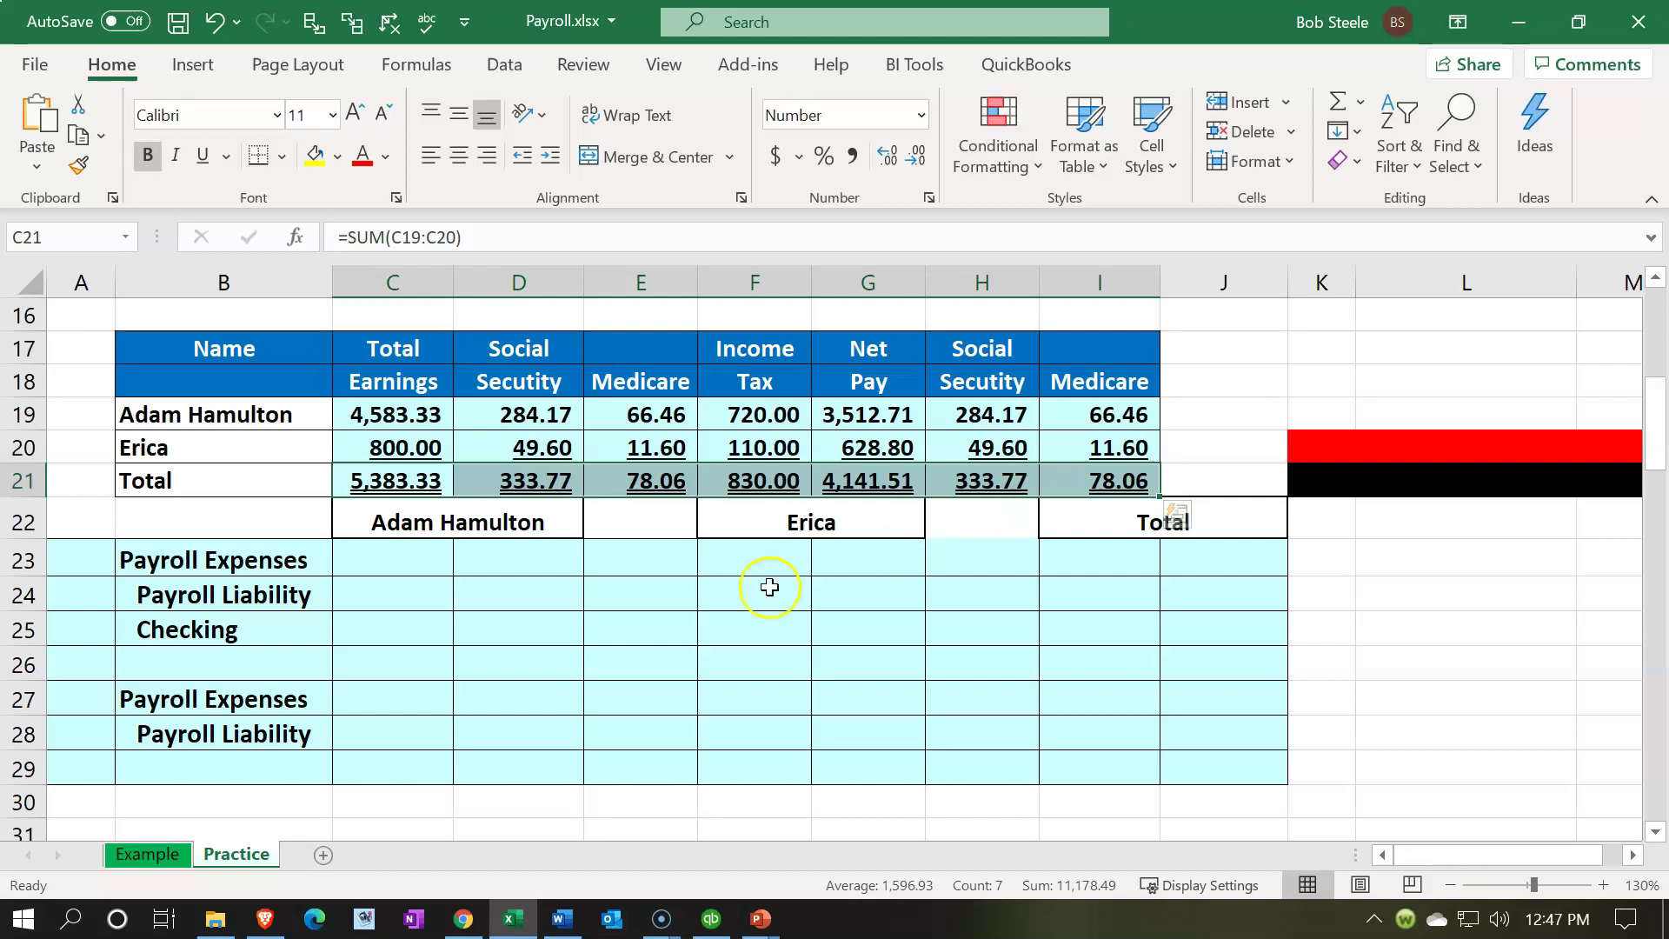
left_click(626, 597)
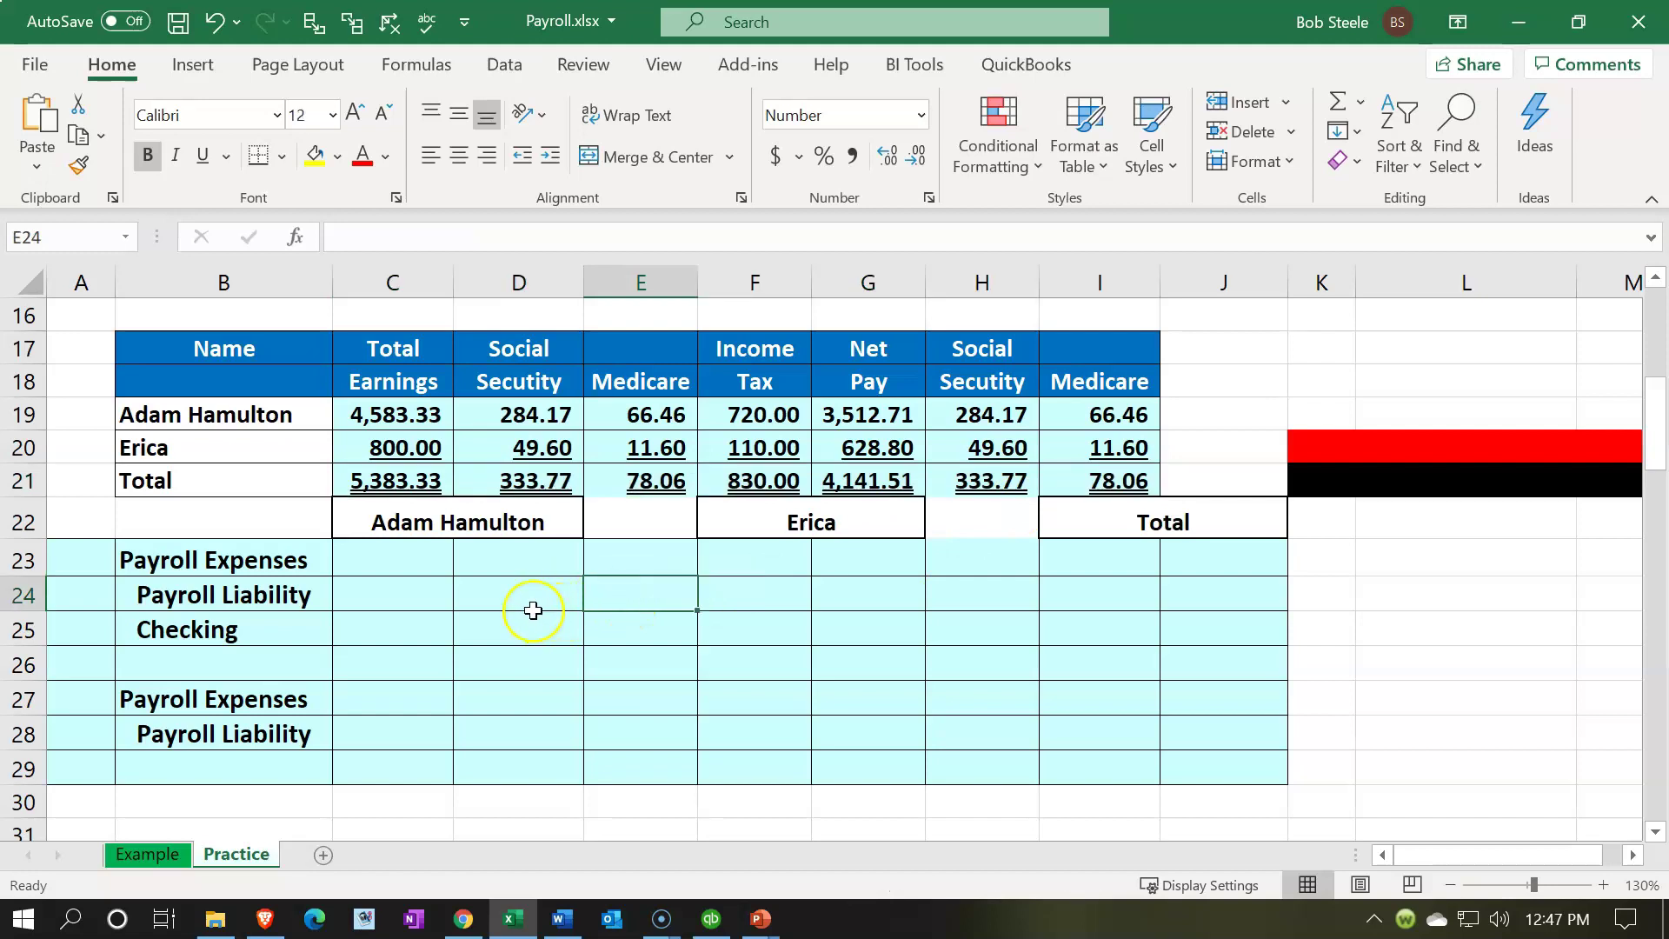
Step: Record the first employee's Payroll Expenses debit in C23 by linking it to total earnings with =C19
left_click(417, 559)
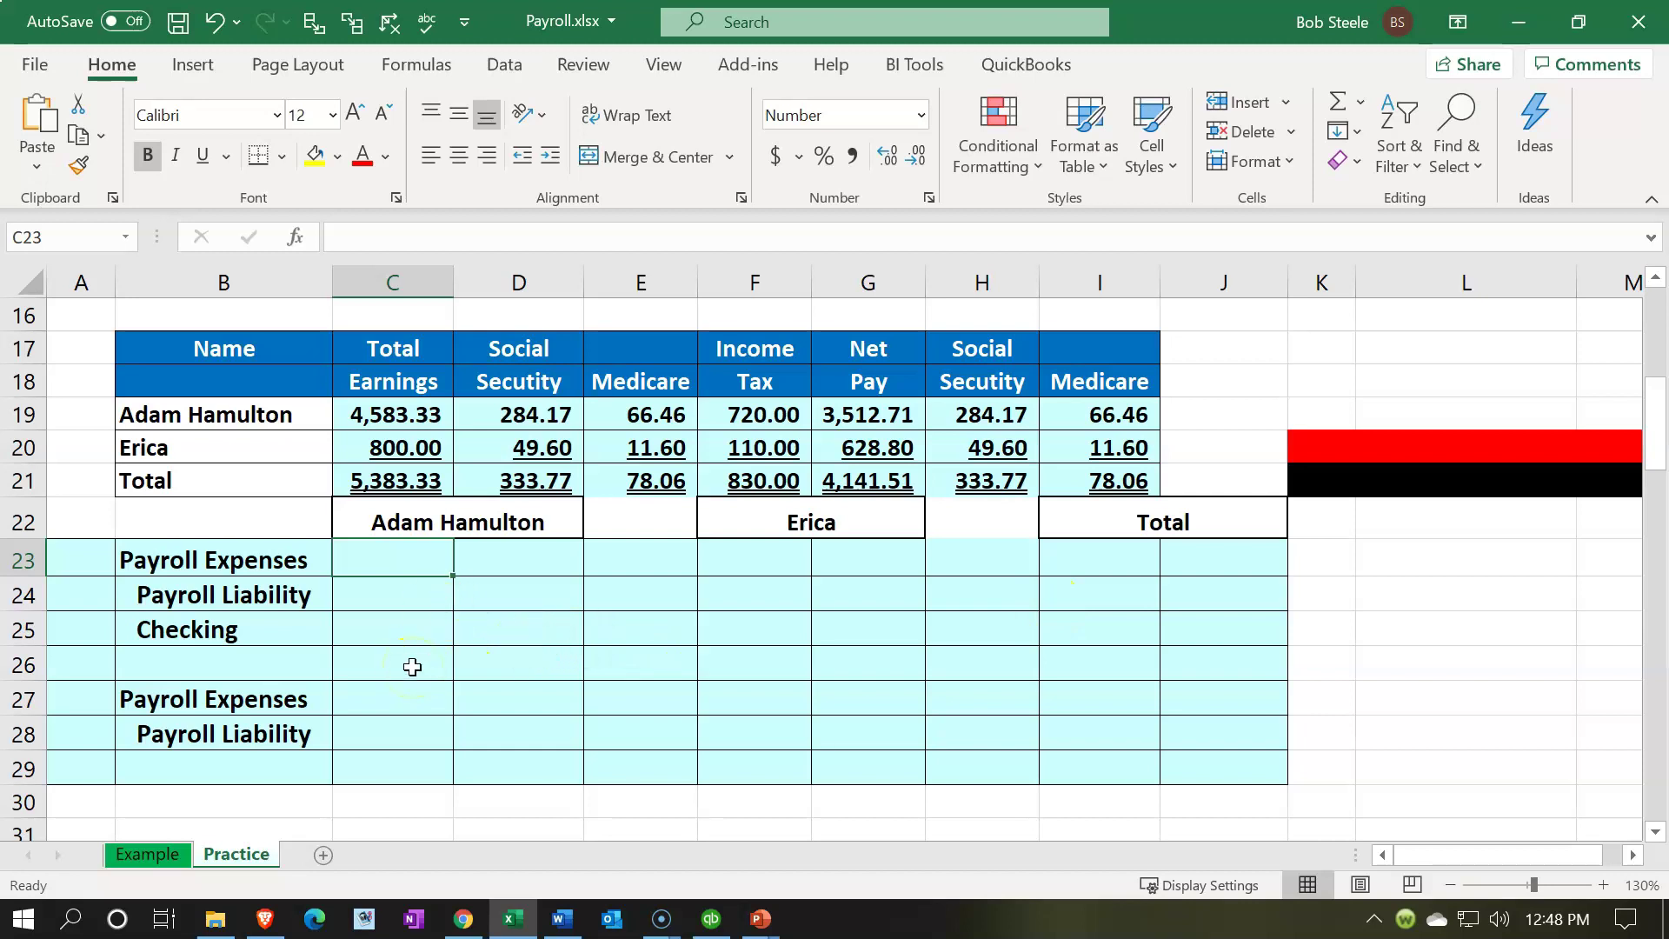
type("=")
key("Up")
key("Up")
key("Up")
key("Up")
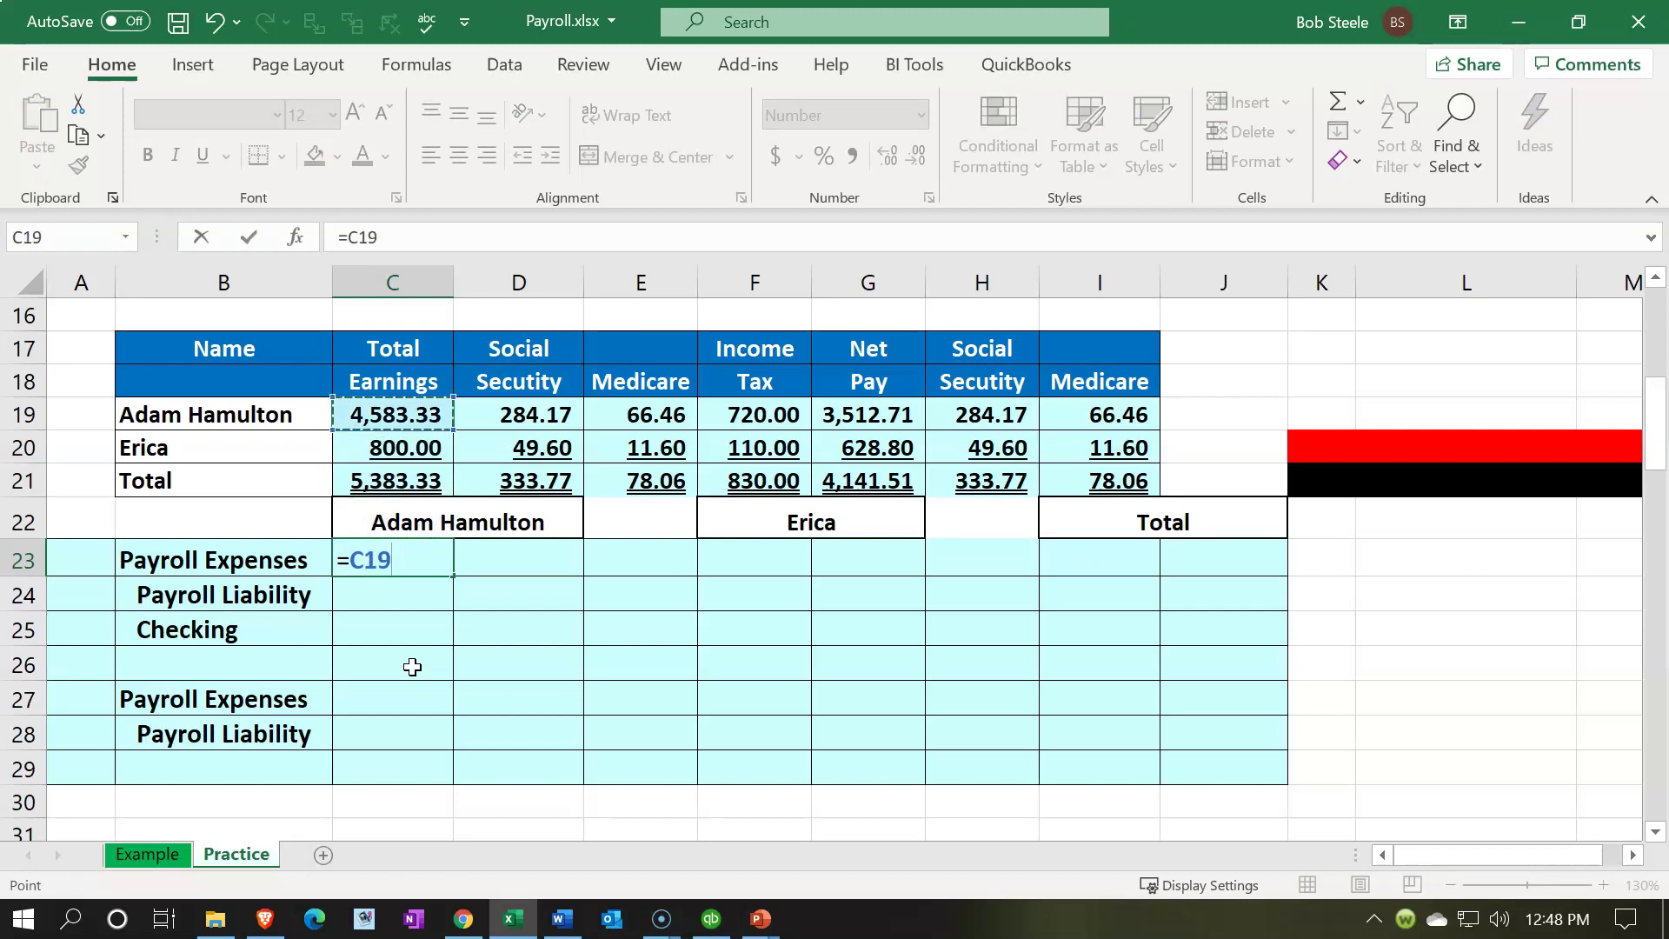
key("Return")
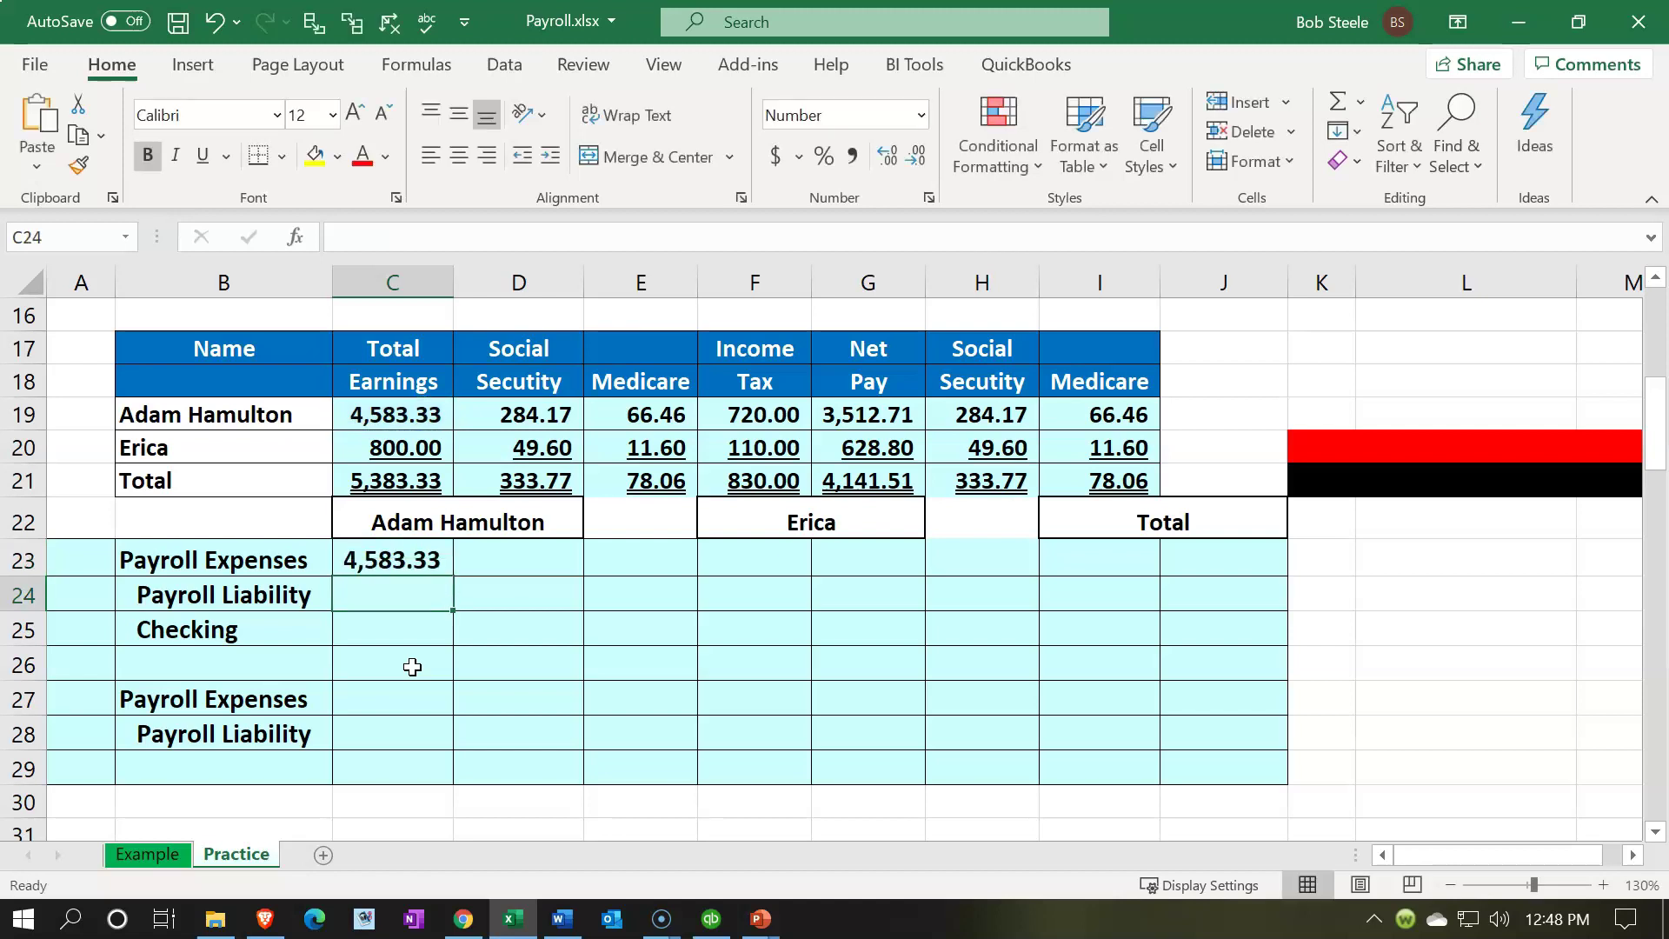
Step: Record the first employee's Checking credit in D25 as the negative of the net pay with -G19
key("Right")
key("Right")
key("Down")
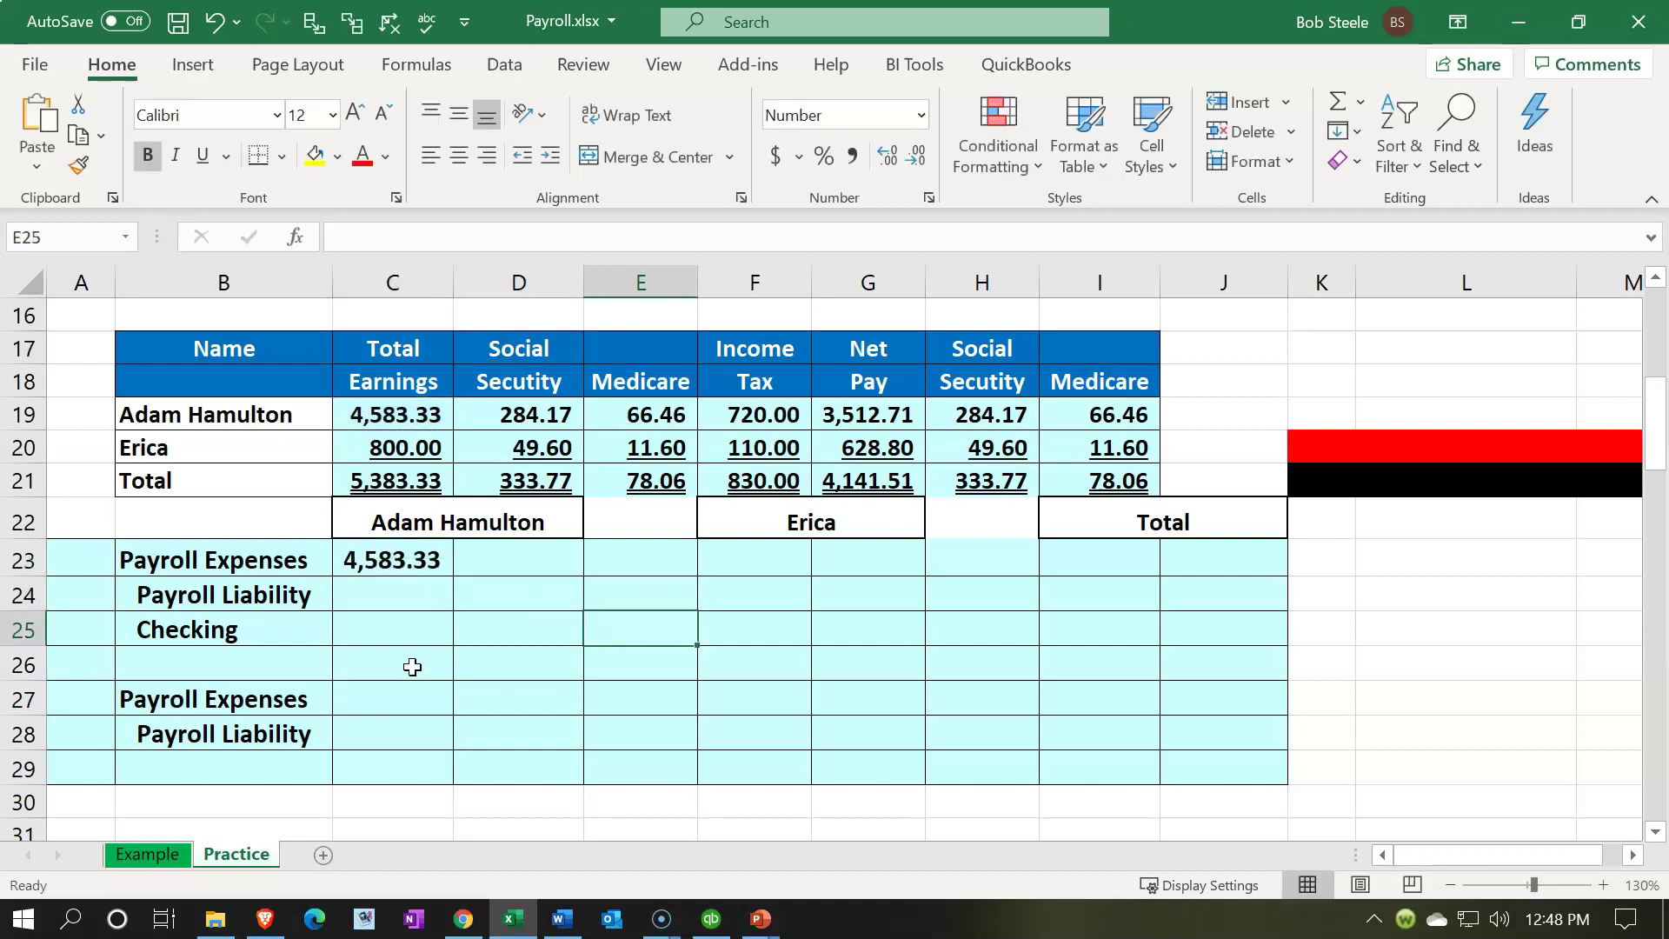
key("Left")
type("-")
key("Up")
key("Up")
key("Up")
key("Up")
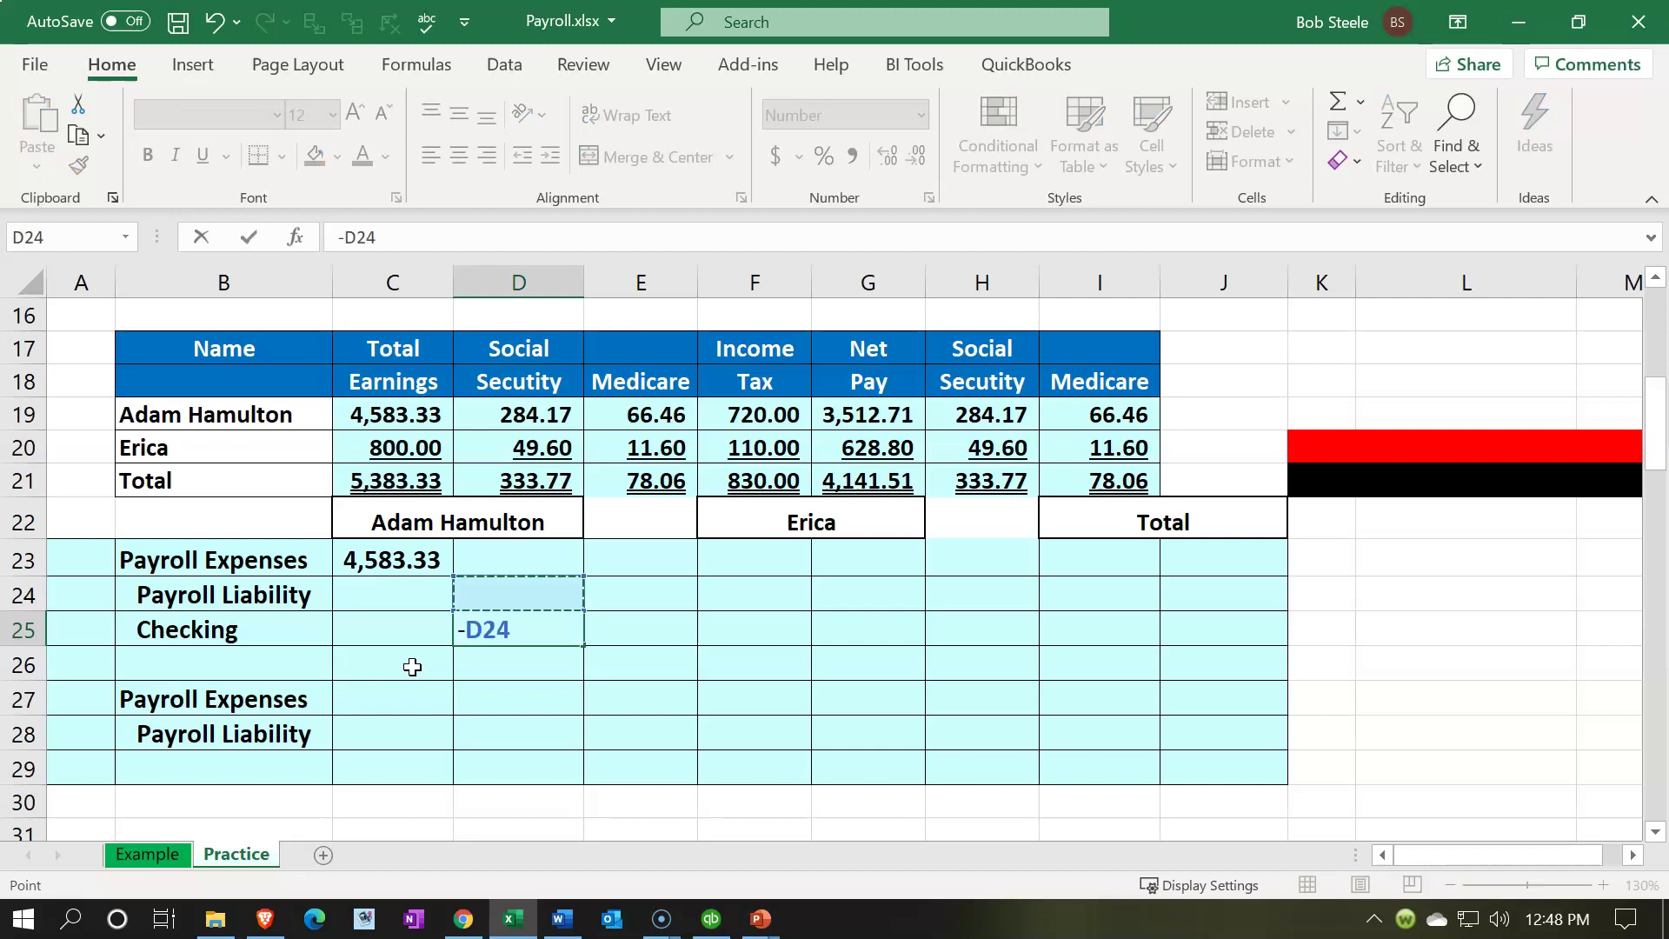
key("Right")
key("Right")
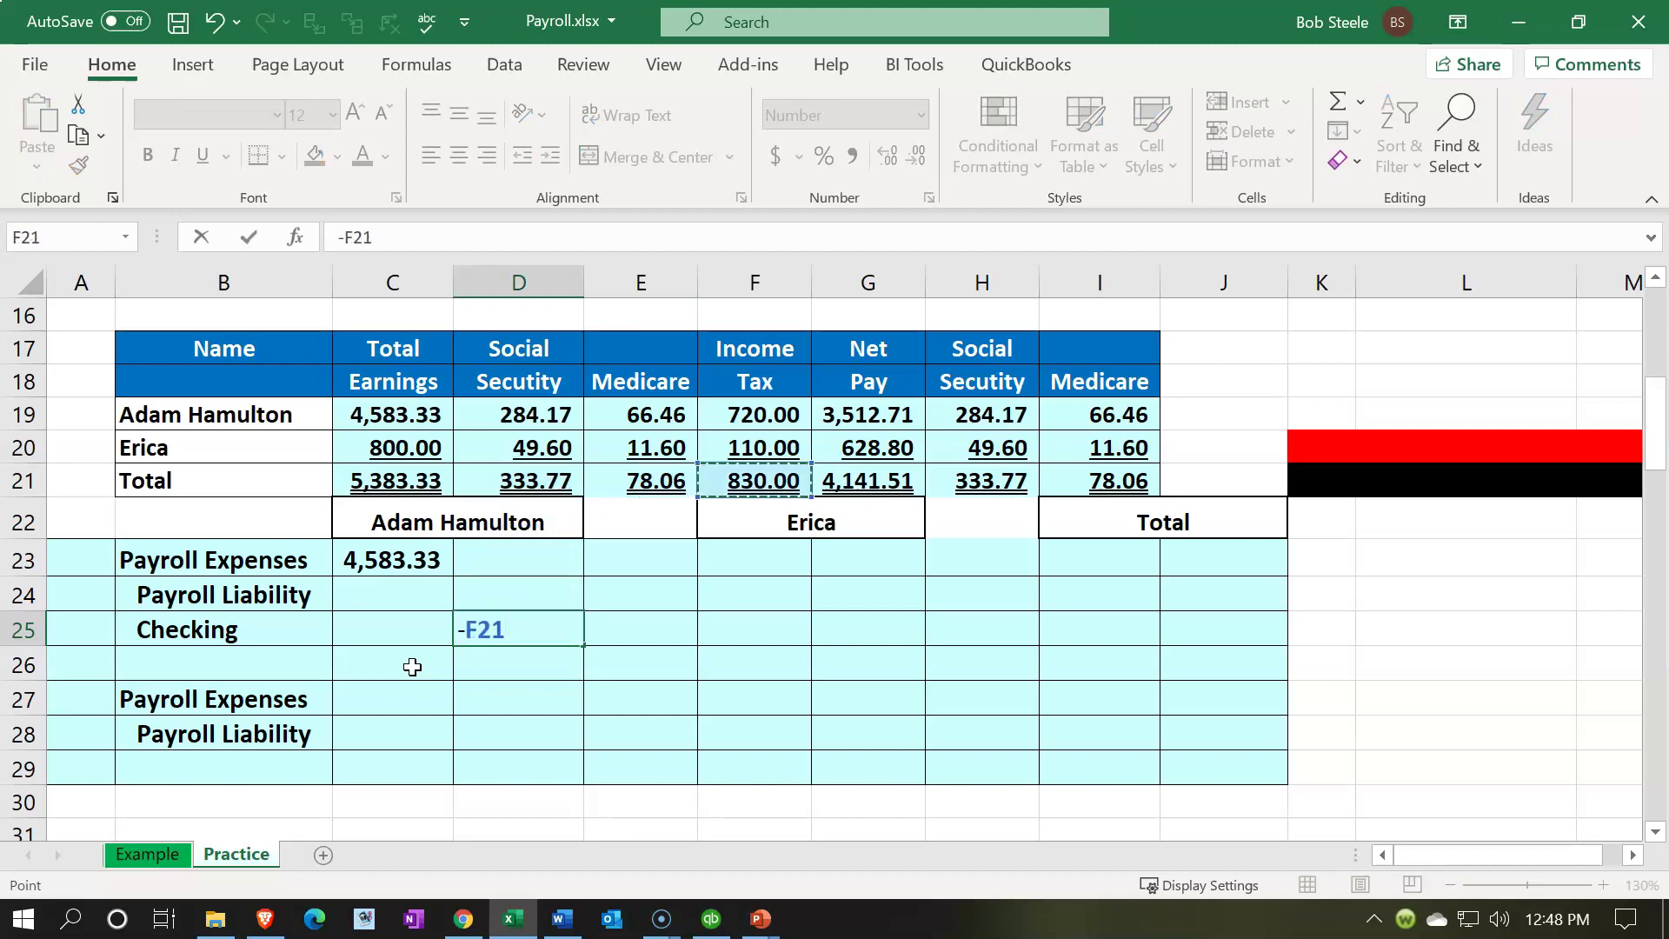
key("Up")
key("Right")
key("Up")
key("Return")
Step: Record the first employee's Payroll Liability credit in D24 with -SUM(D19:F19) and check the sum of D24:D25 against the debit
key("Up")
key("Up")
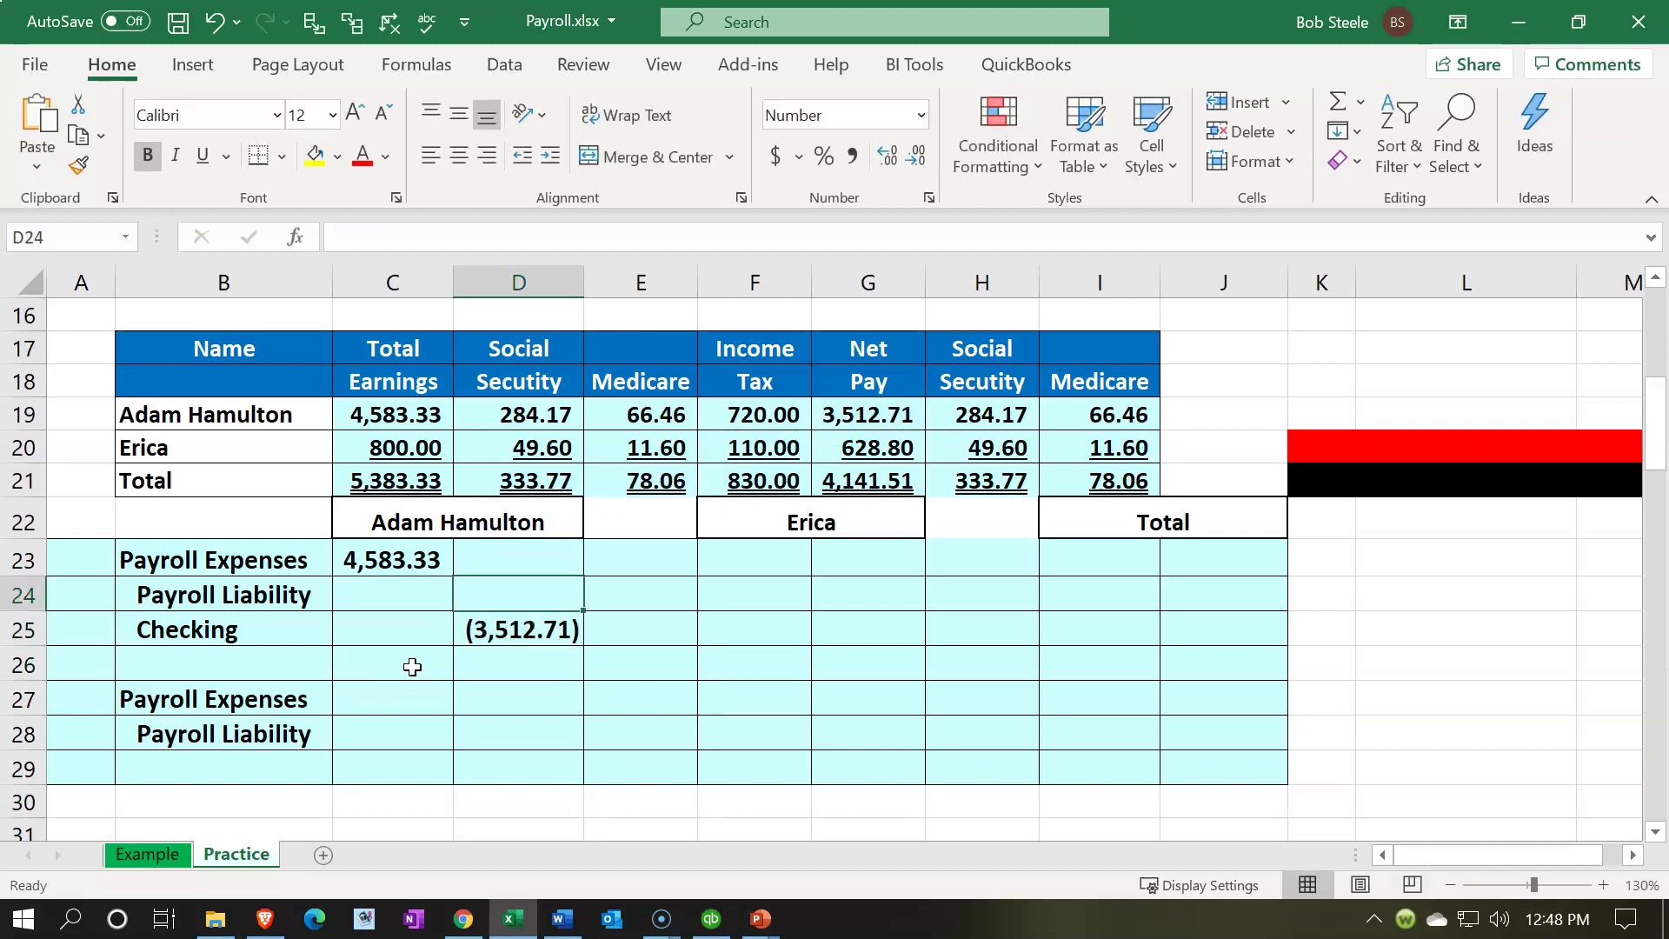
type("-s")
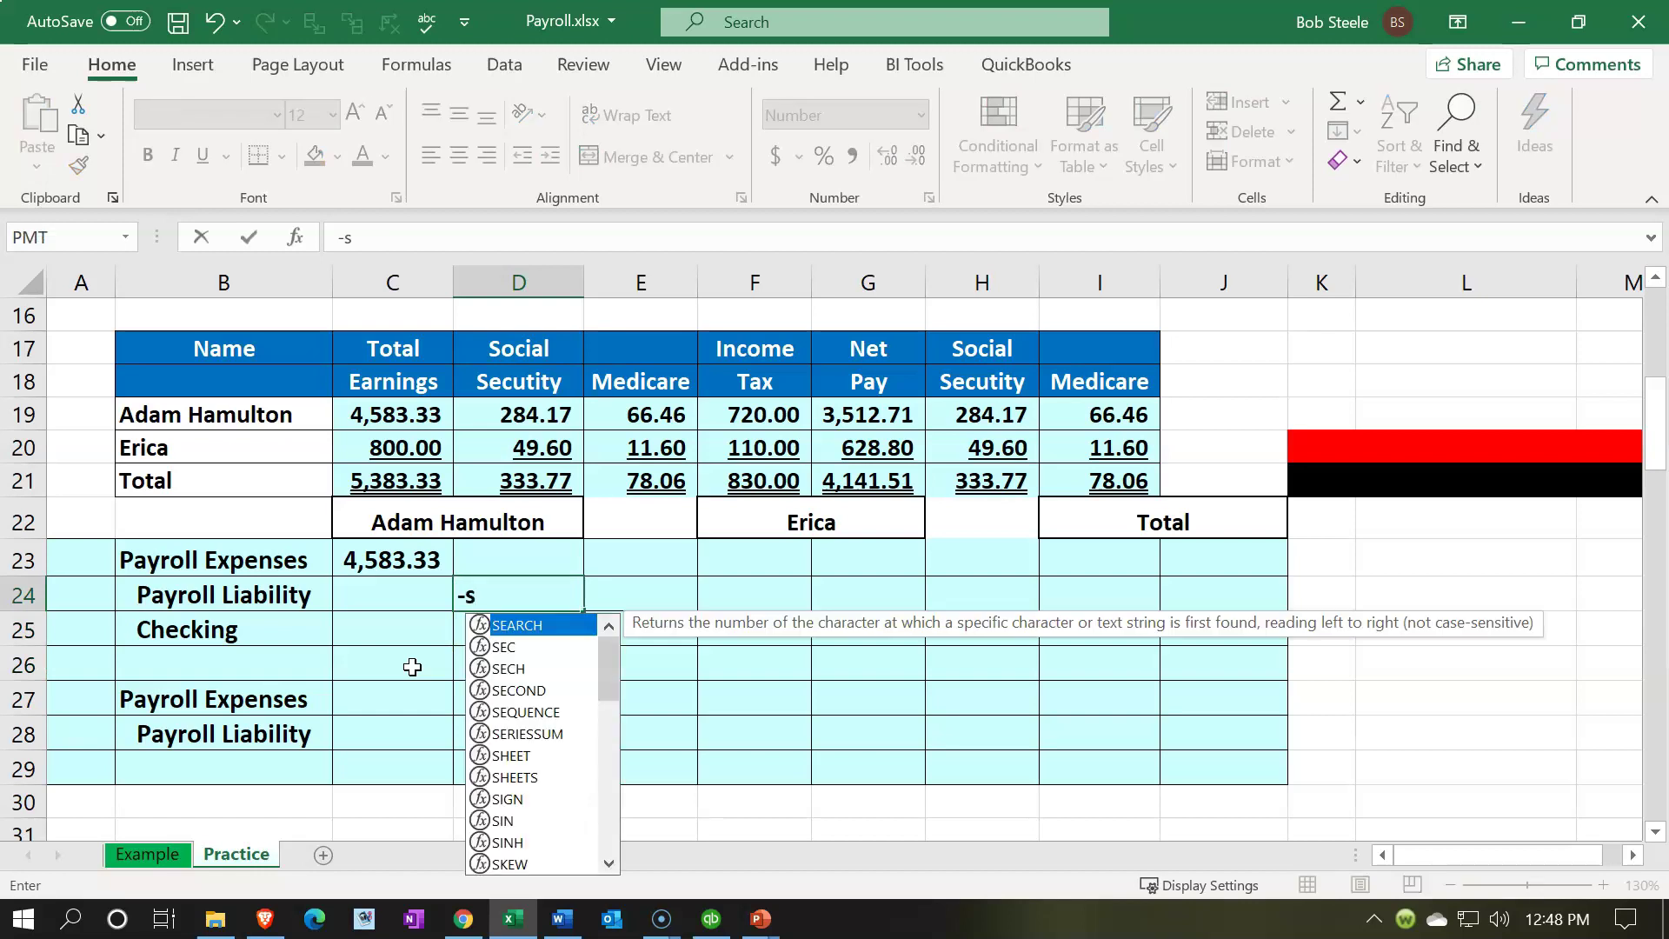
type("um(")
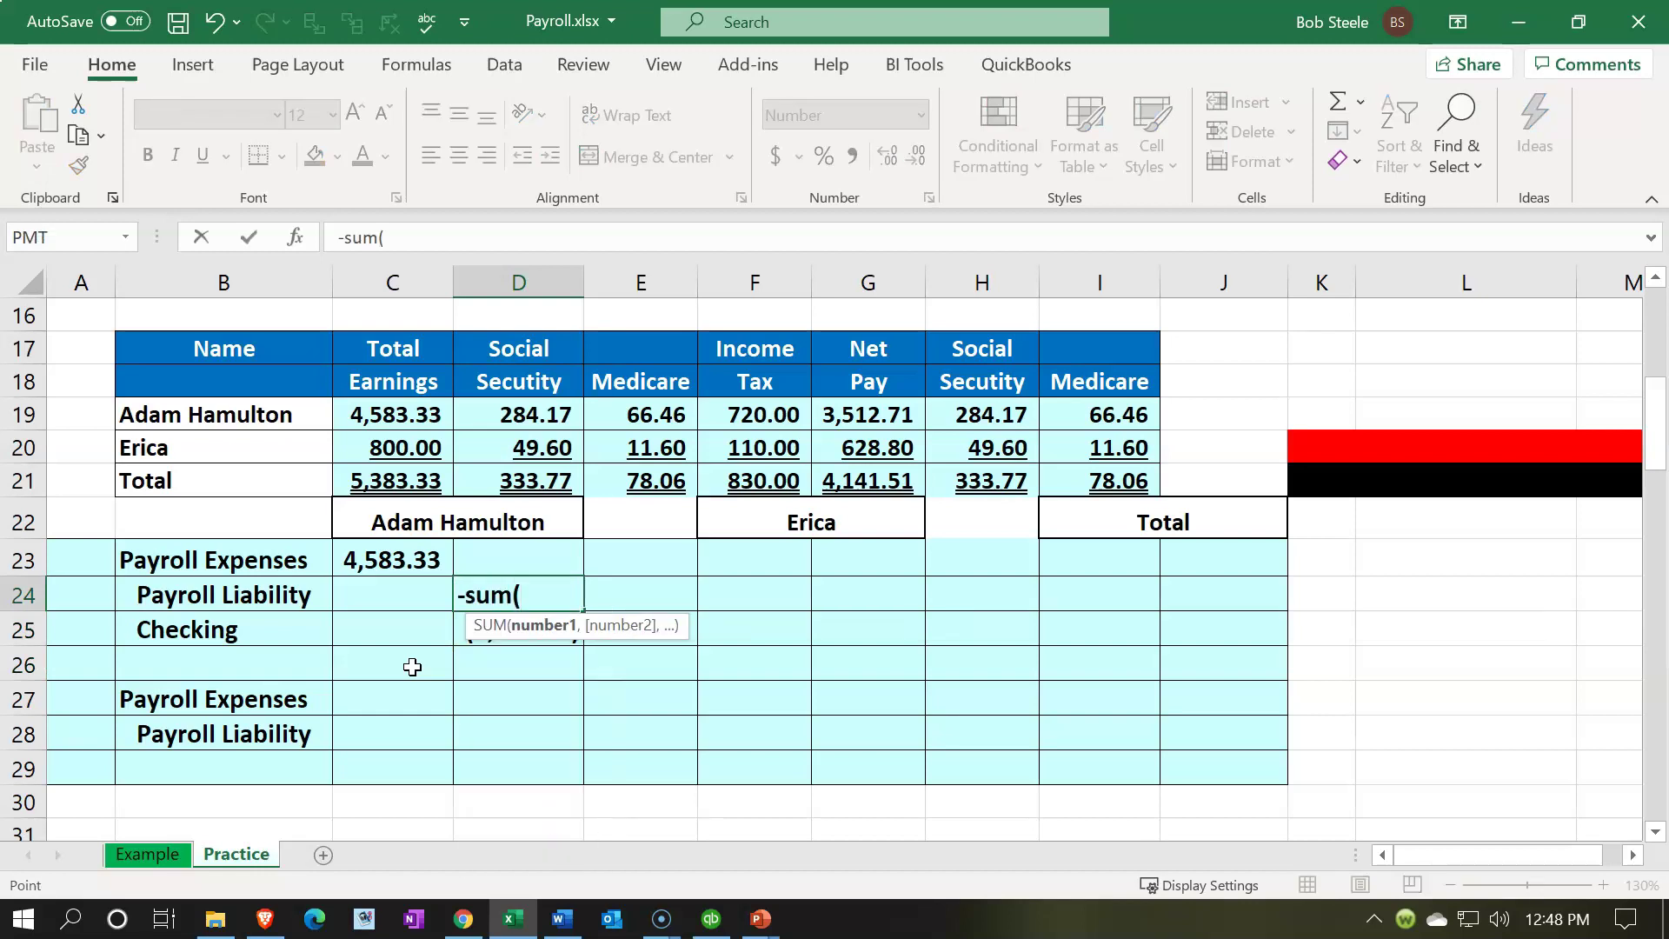
key("Up")
key("Up")
key("Up")
key("Up")
key("Up")
key("shift+Right")
key("shift+Right")
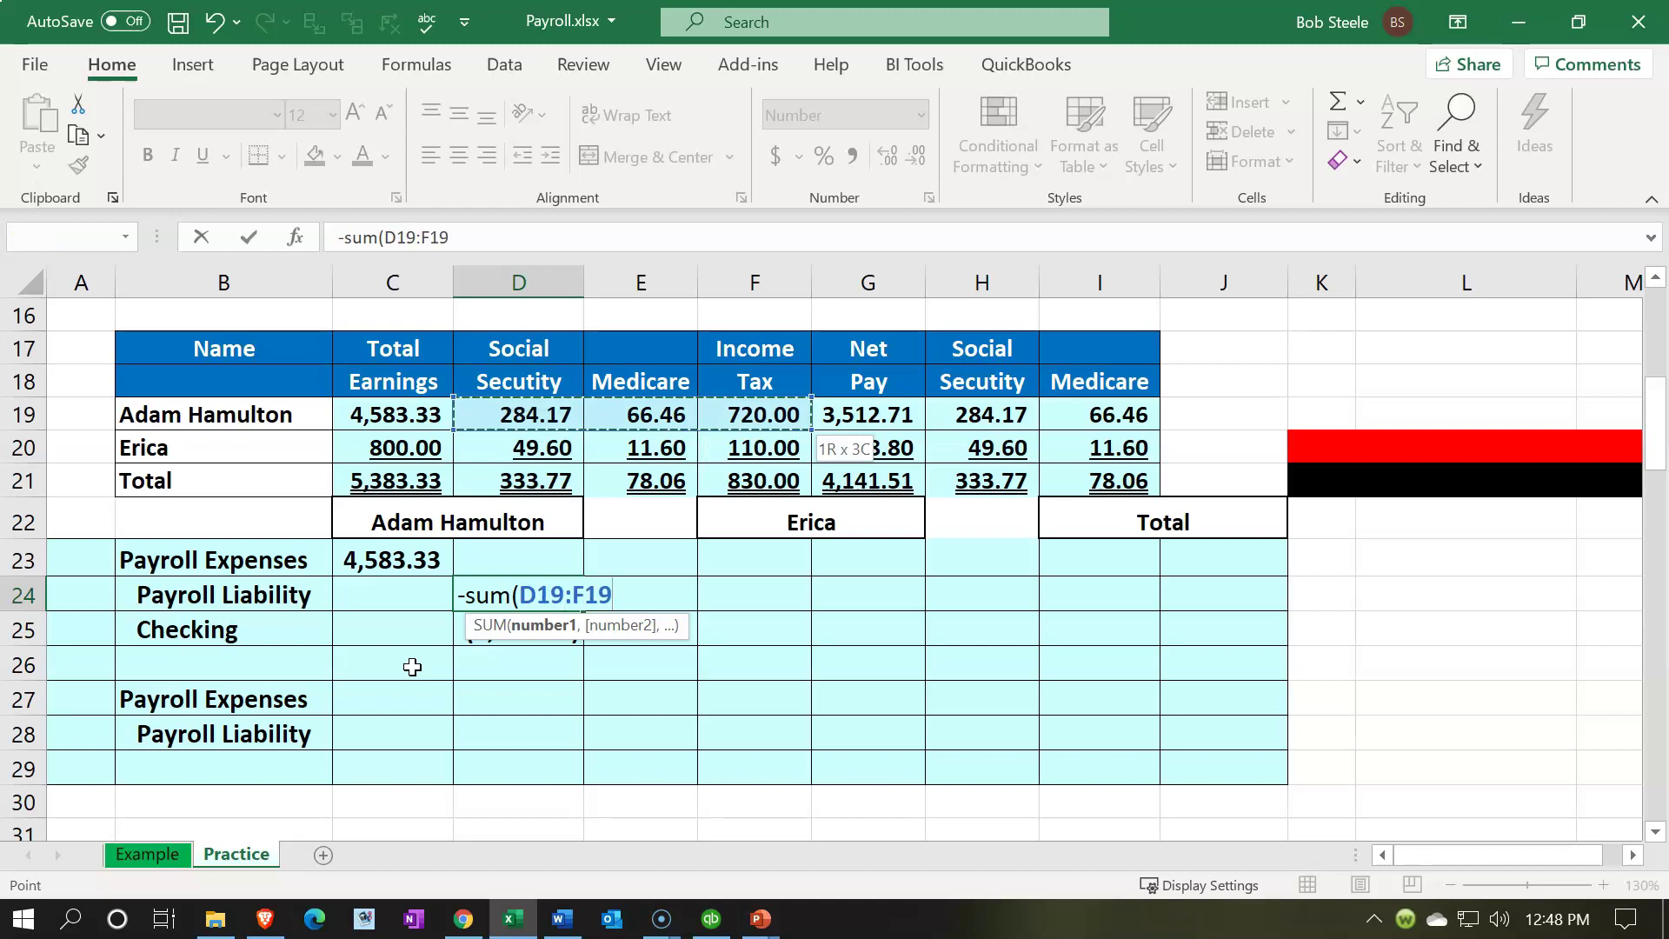
key("Return")
left_click_drag(548, 596, 541, 620)
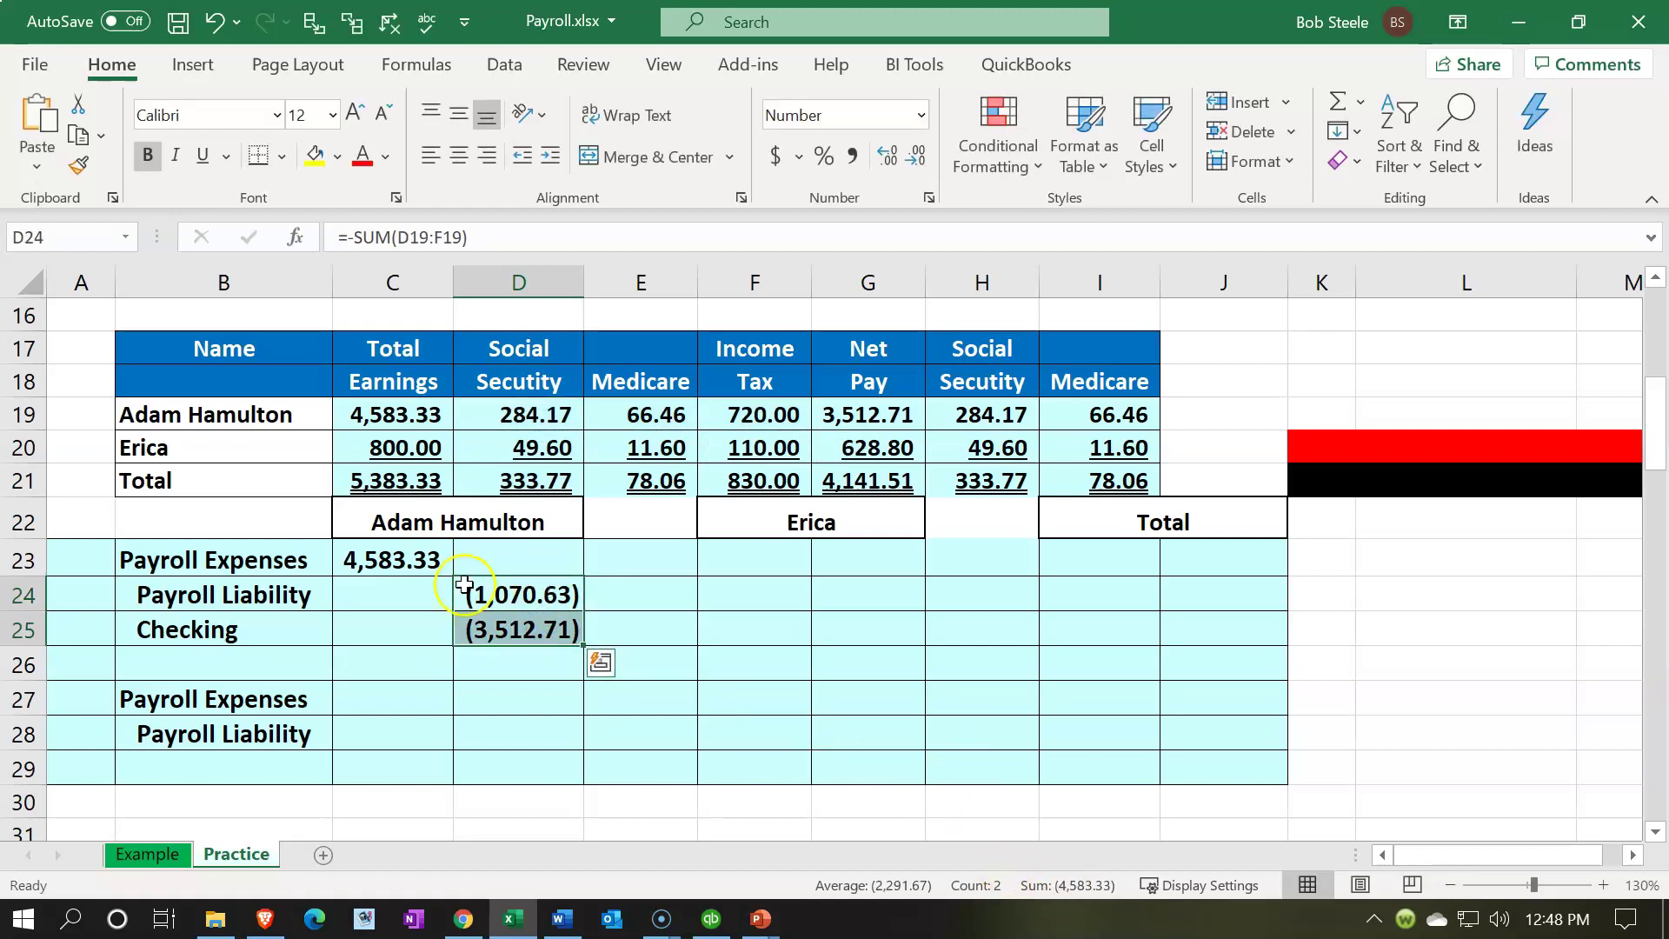
Step: Record the second employee's Payroll Expenses debit in F23 by linking it to total earnings with =C20
left_click(730, 563)
type("=")
key("Left")
key("Left")
key("Left")
key("Up")
key("Up")
key("Up")
key("Return")
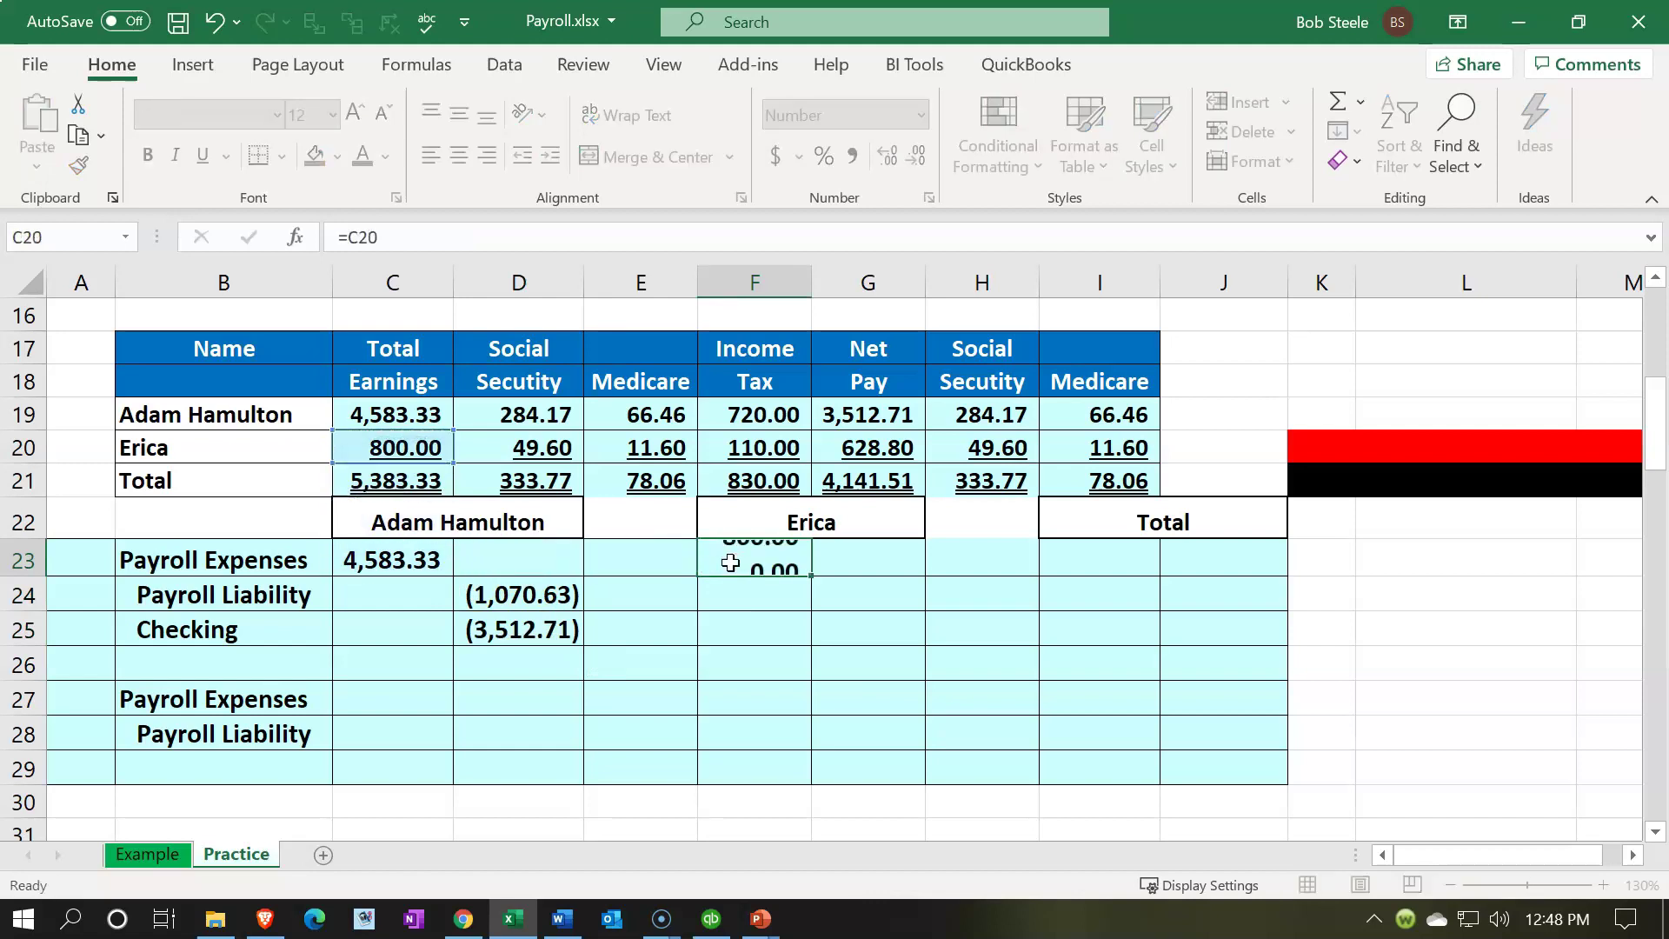
Step: Record the second employee's Checking credit in G25 as the negative of the net pay with -G20
key("Right")
key("Down")
type("-")
key("Up")
key("Up")
key("Up")
key("Up")
key("Up")
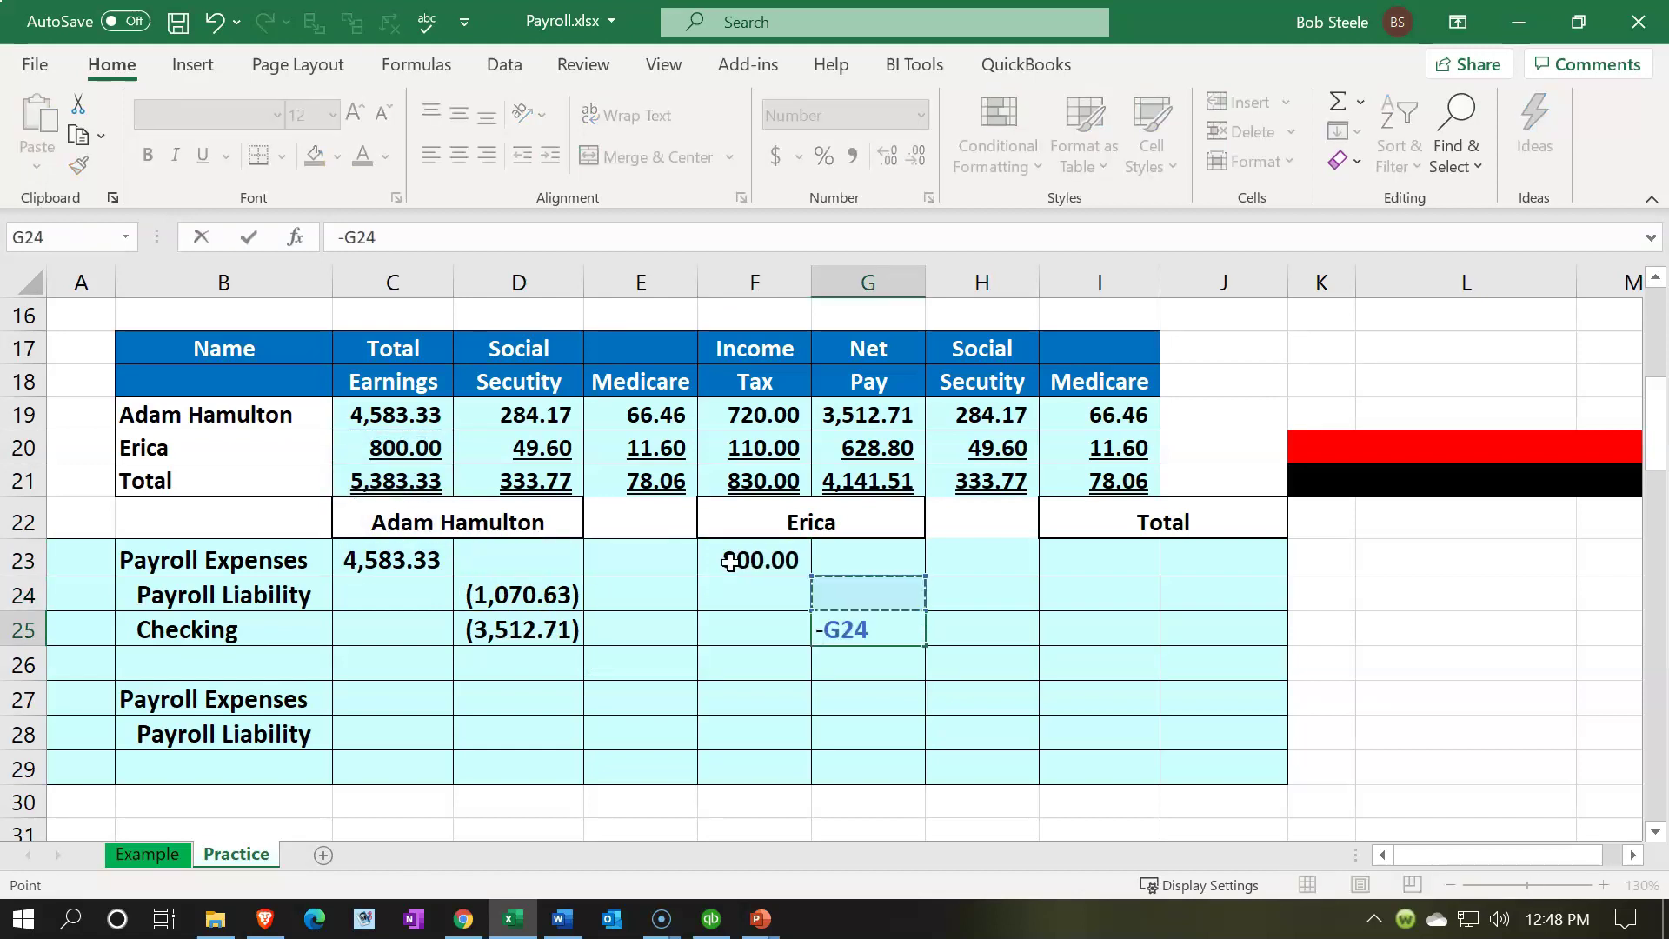
key("Return")
key("Up")
key("Up")
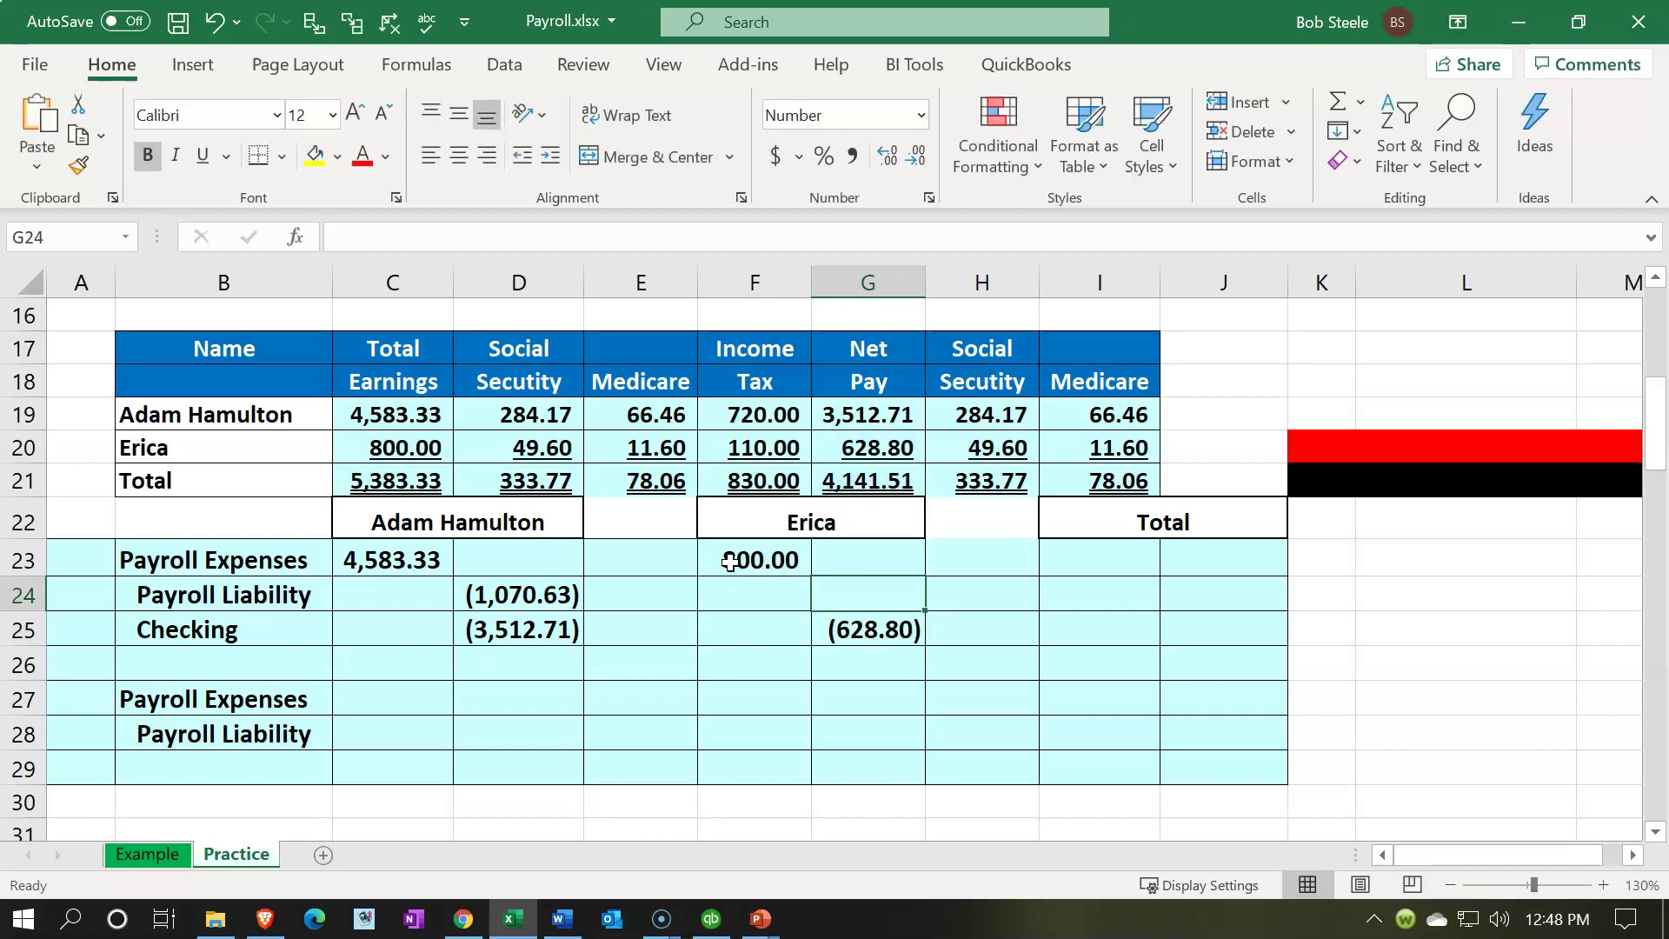
Step: Record the second employee's Payroll Liability credit in G24 with -SUM(D20:F20) and check the sum of G24:G25 against the debit
type("-sum(")
key("Up")
key("Up")
key("Up")
key("Up")
key("Left")
key("shift+Left")
key("shift+Left")
key("Return")
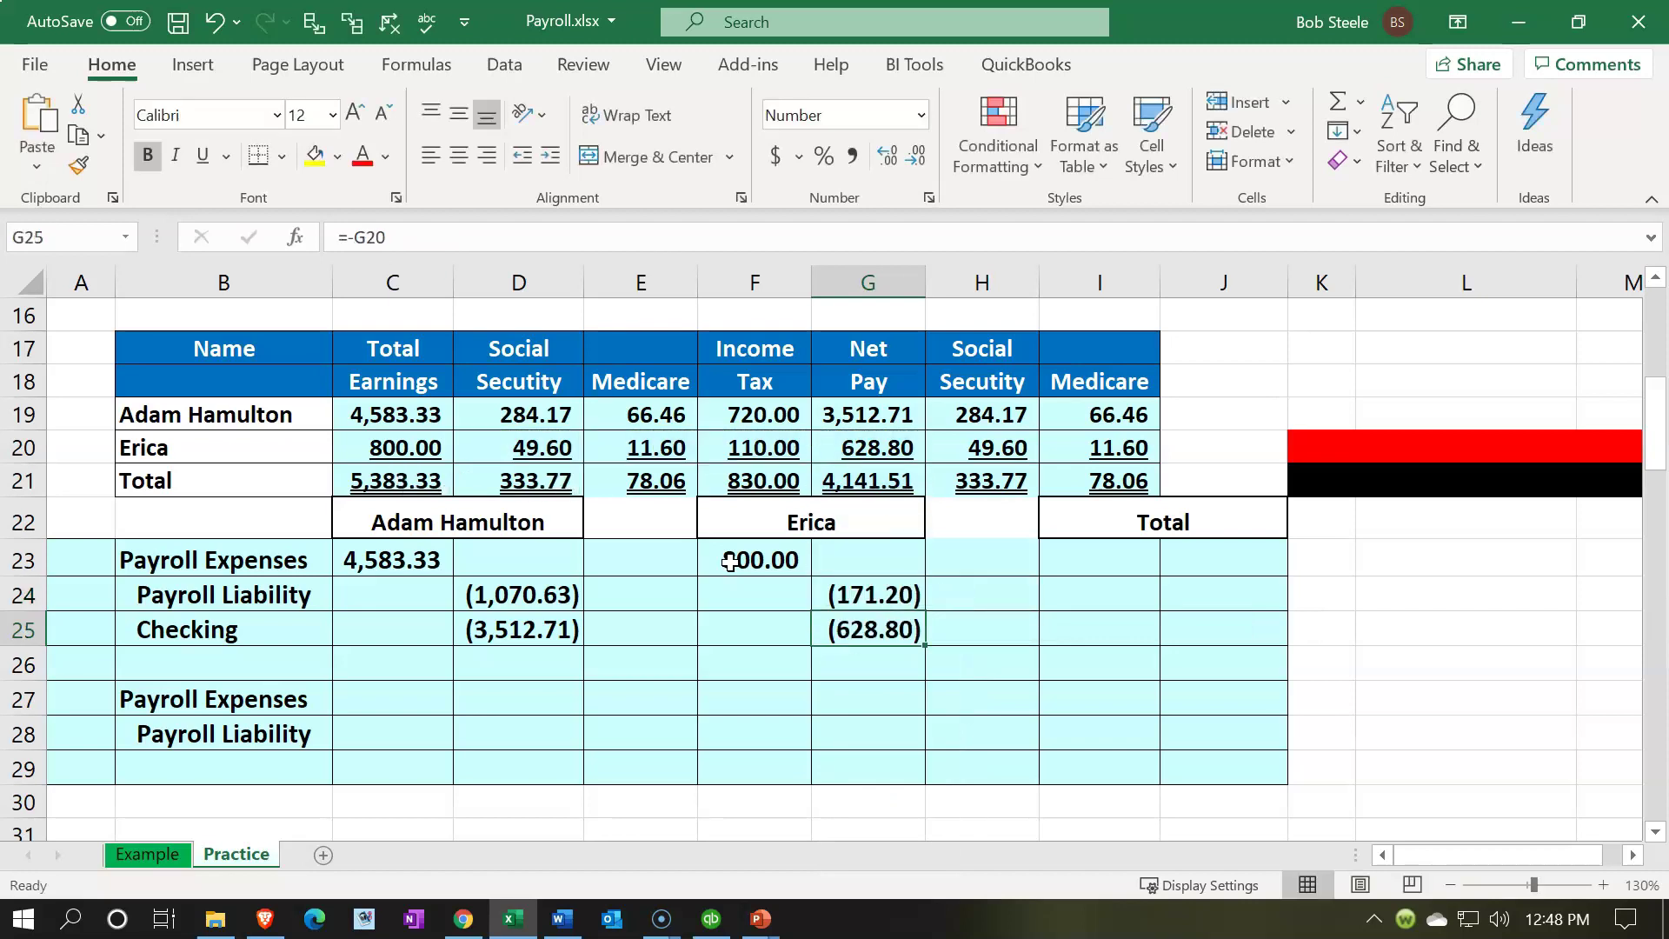
left_click_drag(876, 594, 875, 653)
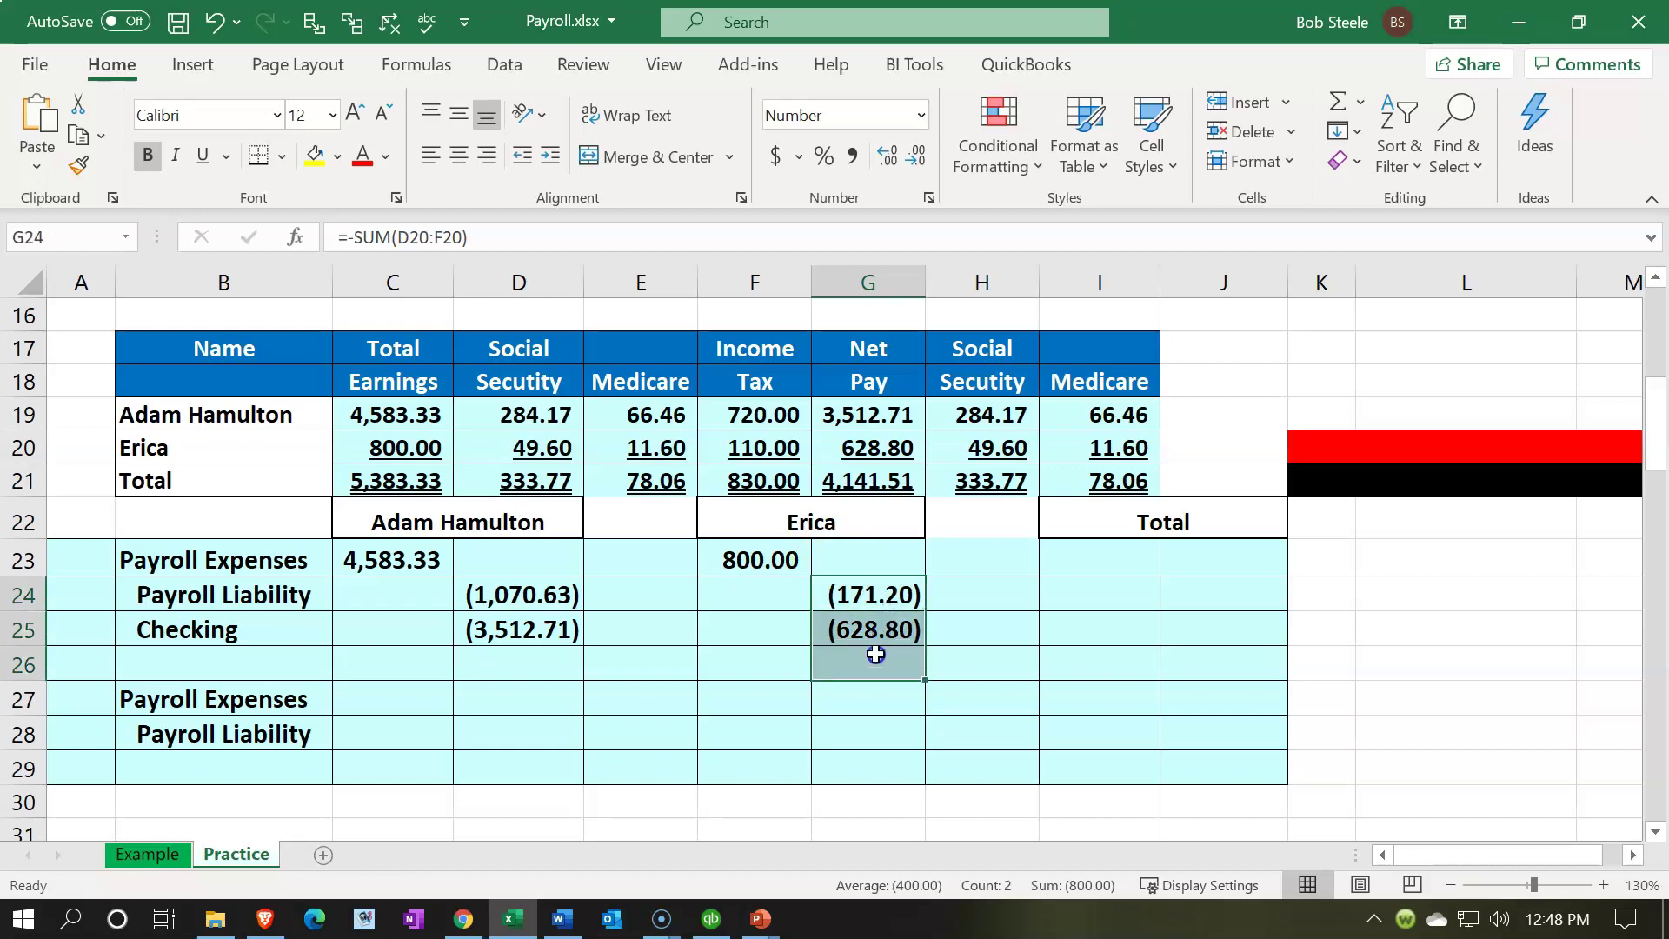
Step: Record the Payroll Expenses debit of the Total entry in I23 by linking it to total earnings with =C21
left_click(1093, 558)
type("=")
key("Left")
key("Left")
key("Left")
key("Left")
key("Left")
key("Left")
key("Up")
key("Up")
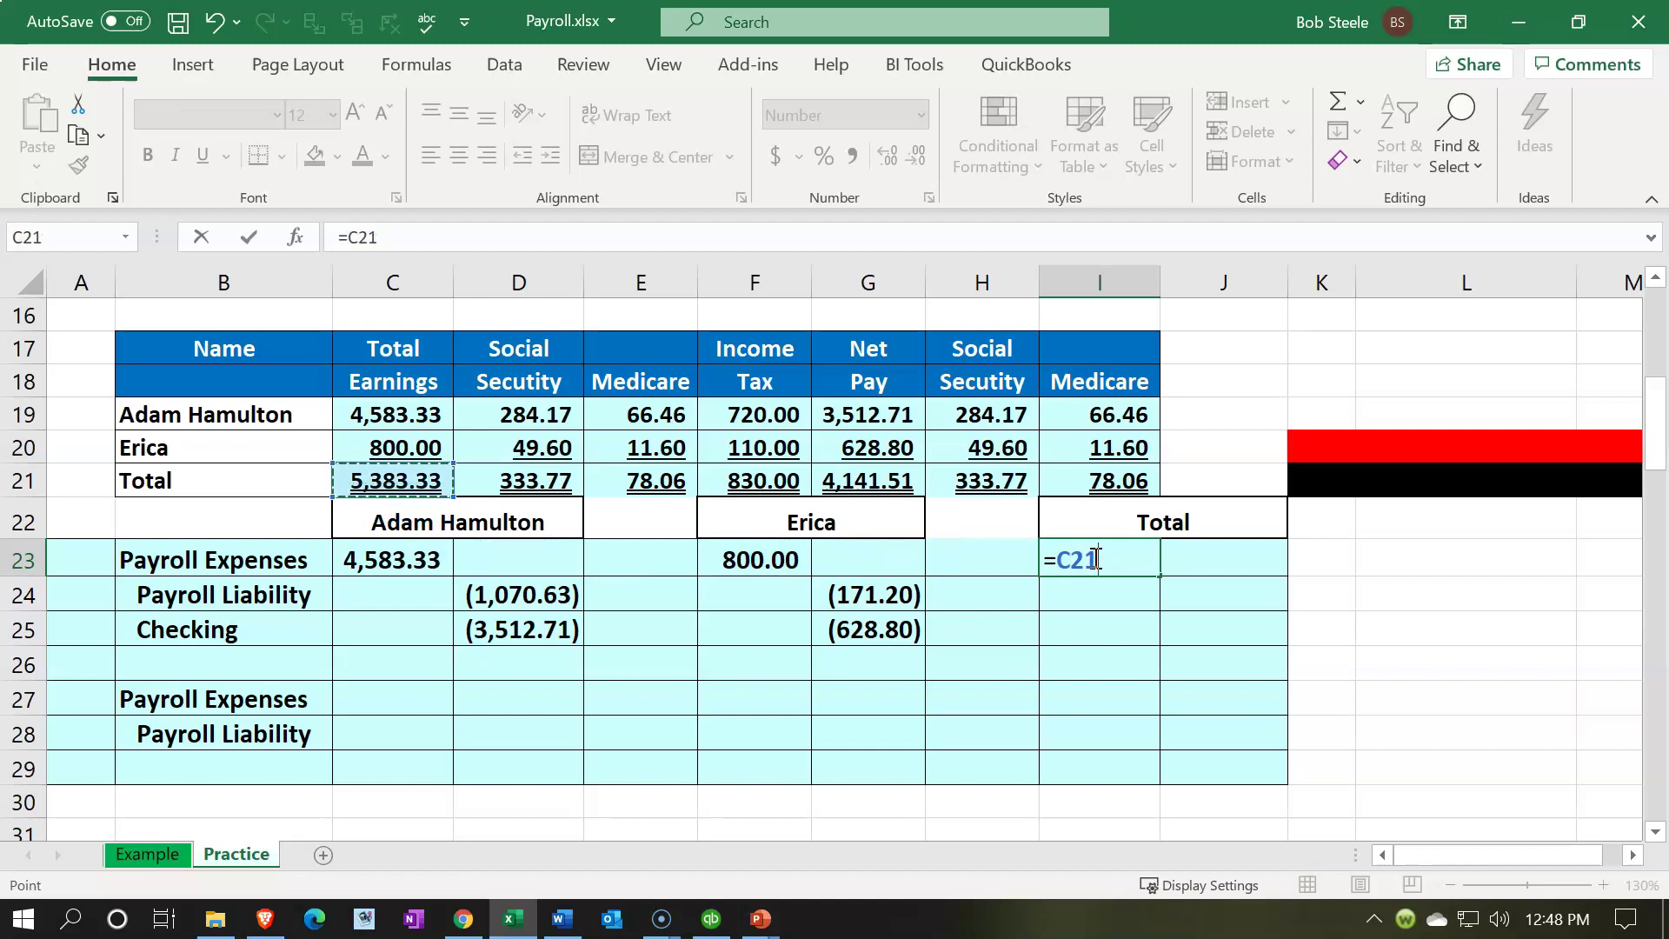
key("Return")
Step: Record the Checking credit of the Total entry in J25 as the negative of total net pay with -G21
key("Down")
key("Right")
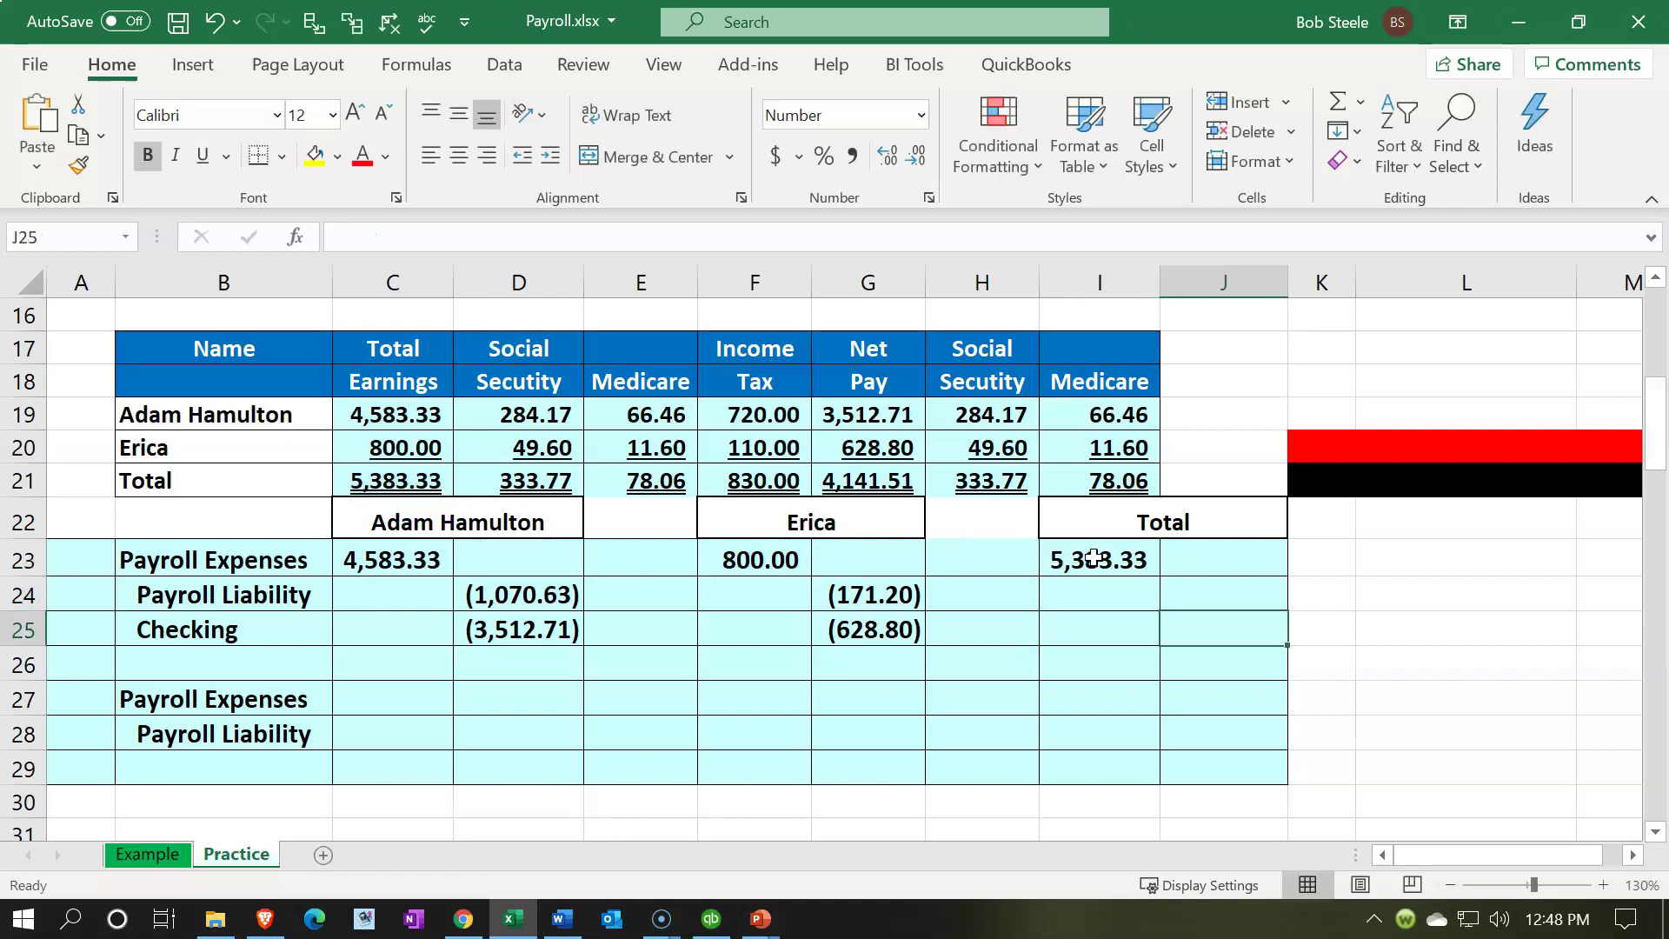
type("-")
key("Left")
key("Left")
key("Up")
key("Up")
key("Up")
key("Up")
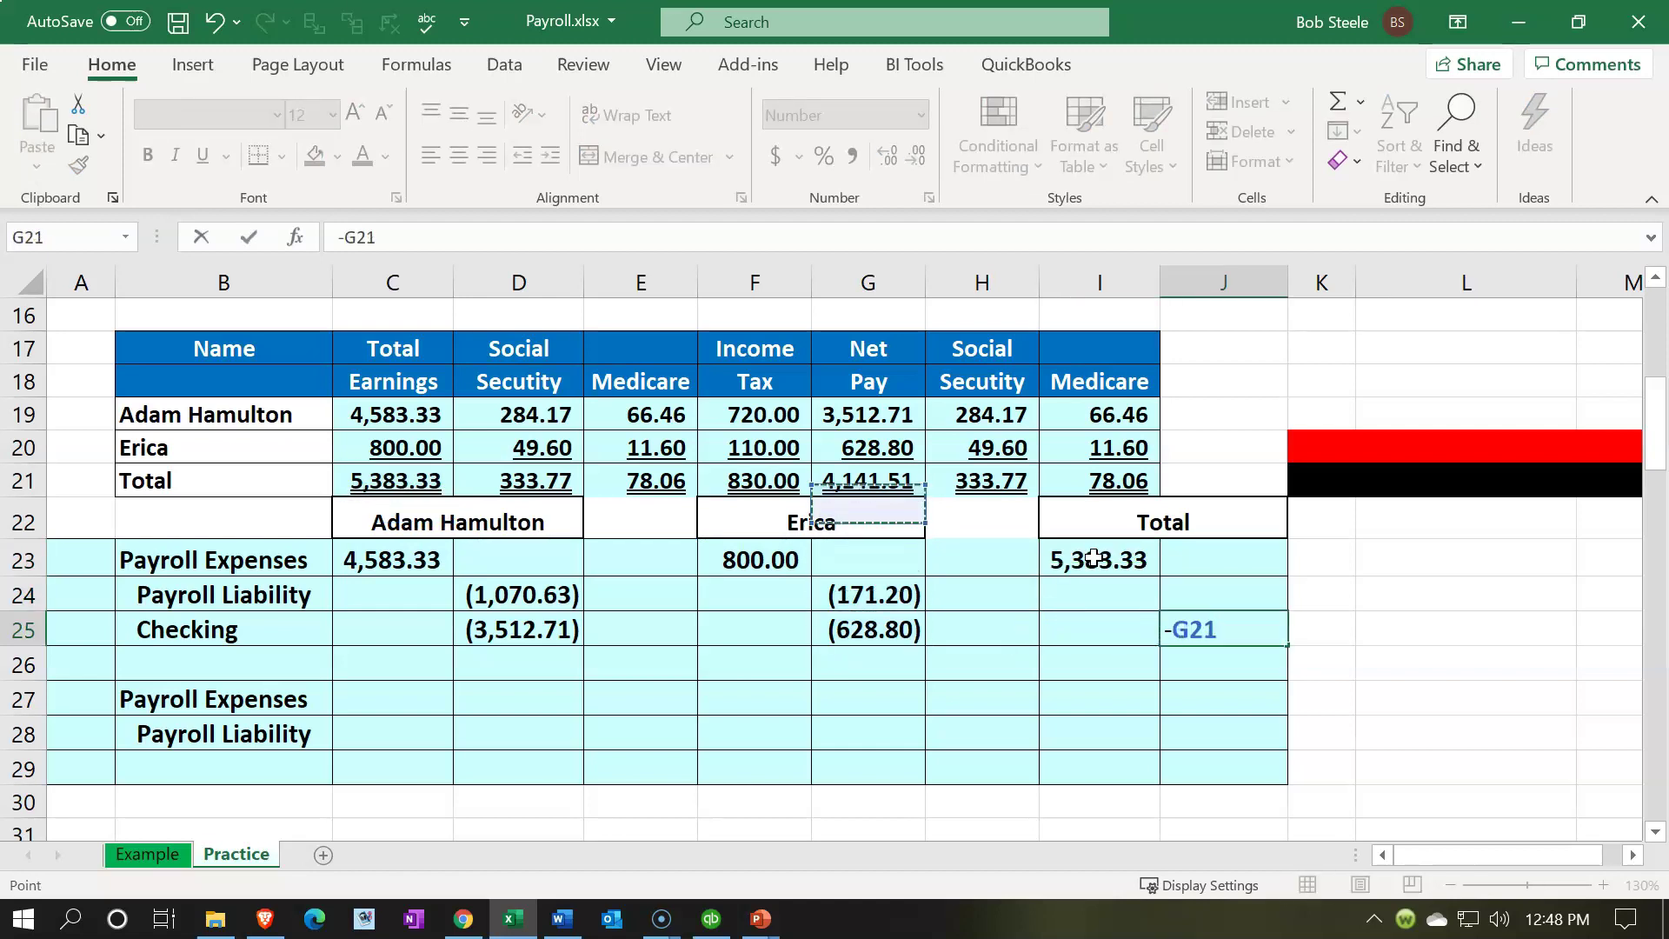
key("Return")
Step: Record the Total entry's Payroll Liability credit in J24 with -SUM(D21:F21) and check the sum of the credits against the debit
key("Up")
key("Up")
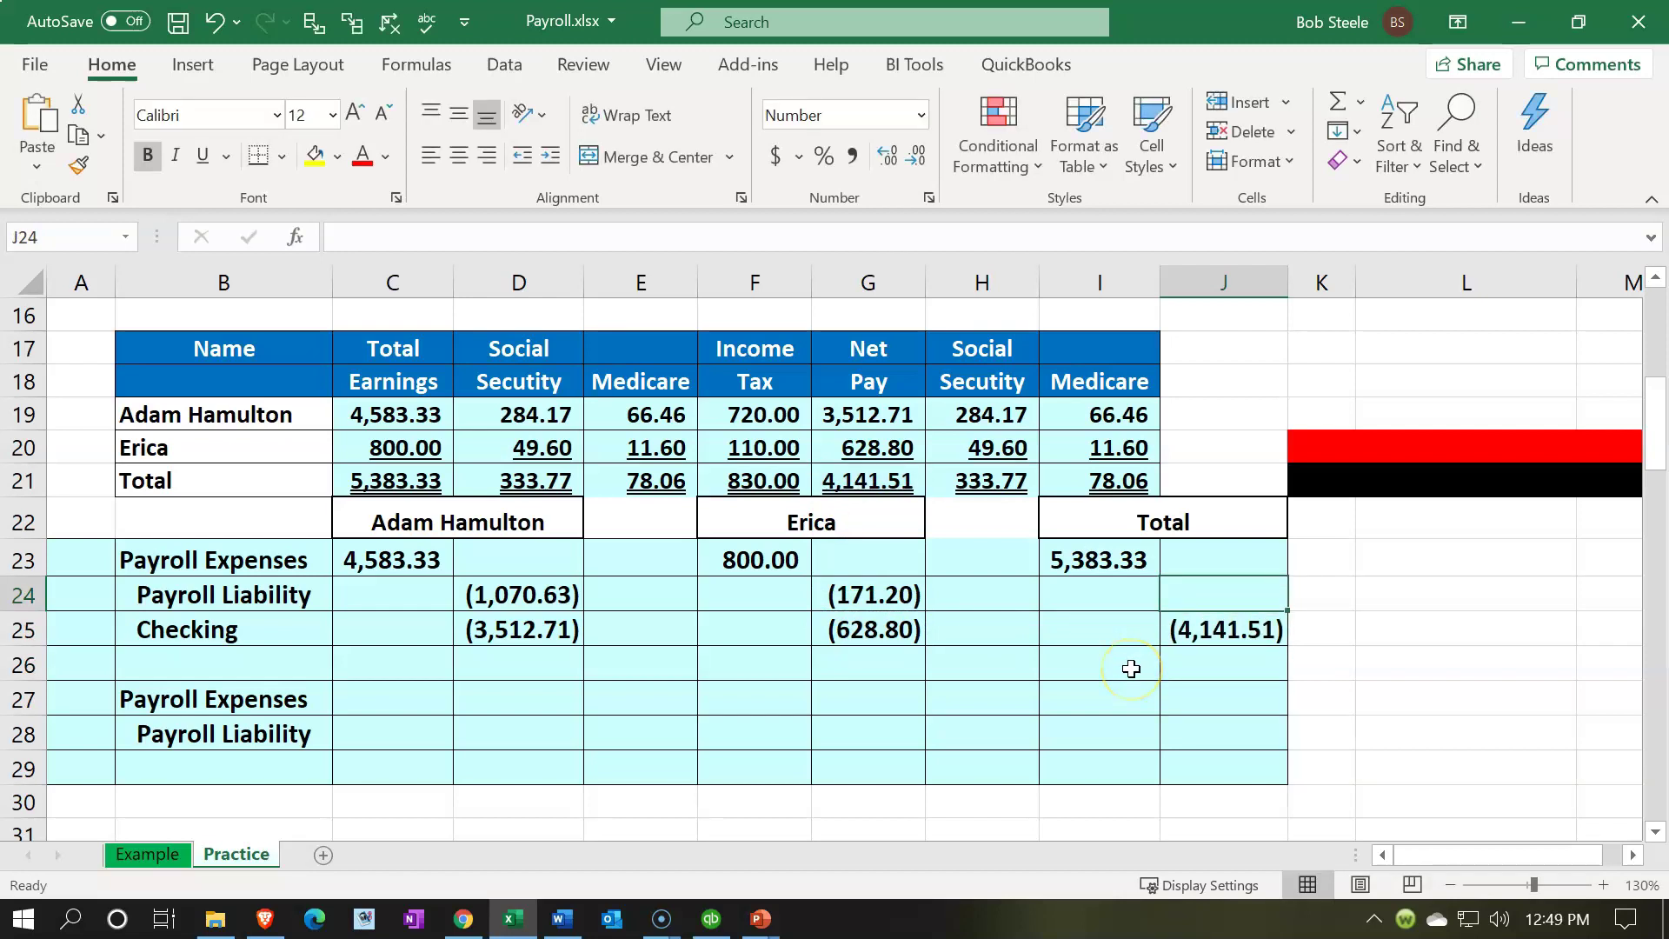
type("-sum(")
key("Left")
key("Left")
key("Left")
key("Left")
key("Left")
key("Left")
key("Up")
key("Up")
key("Up")
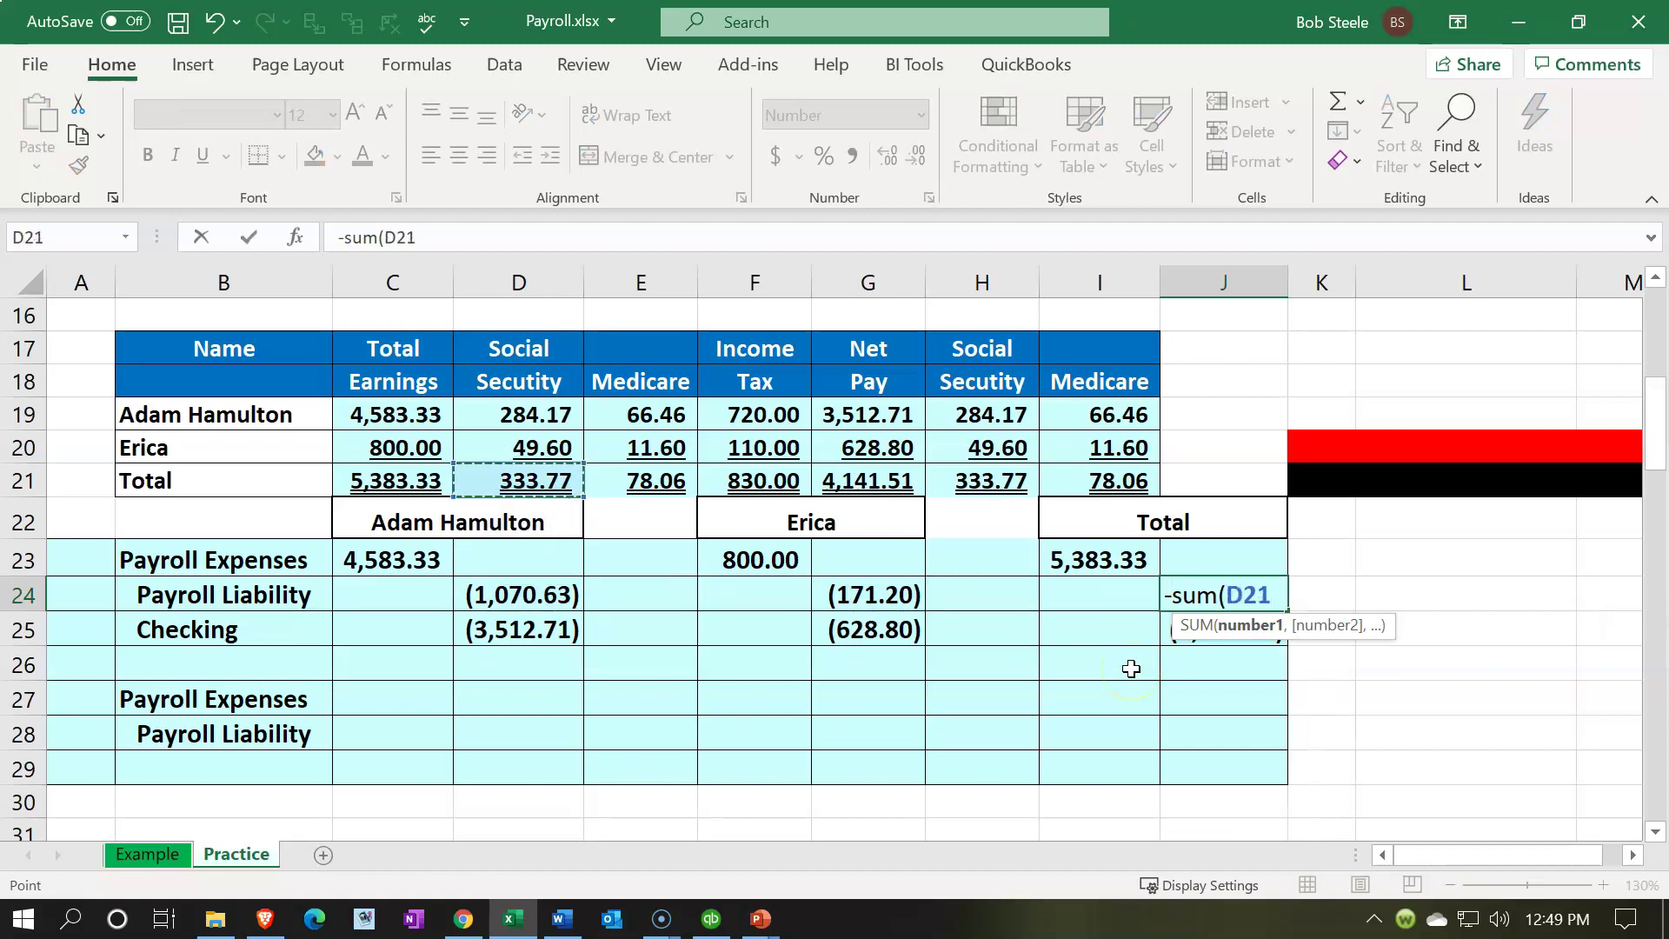
key("shift+Right")
key("shift+Right")
key("Return")
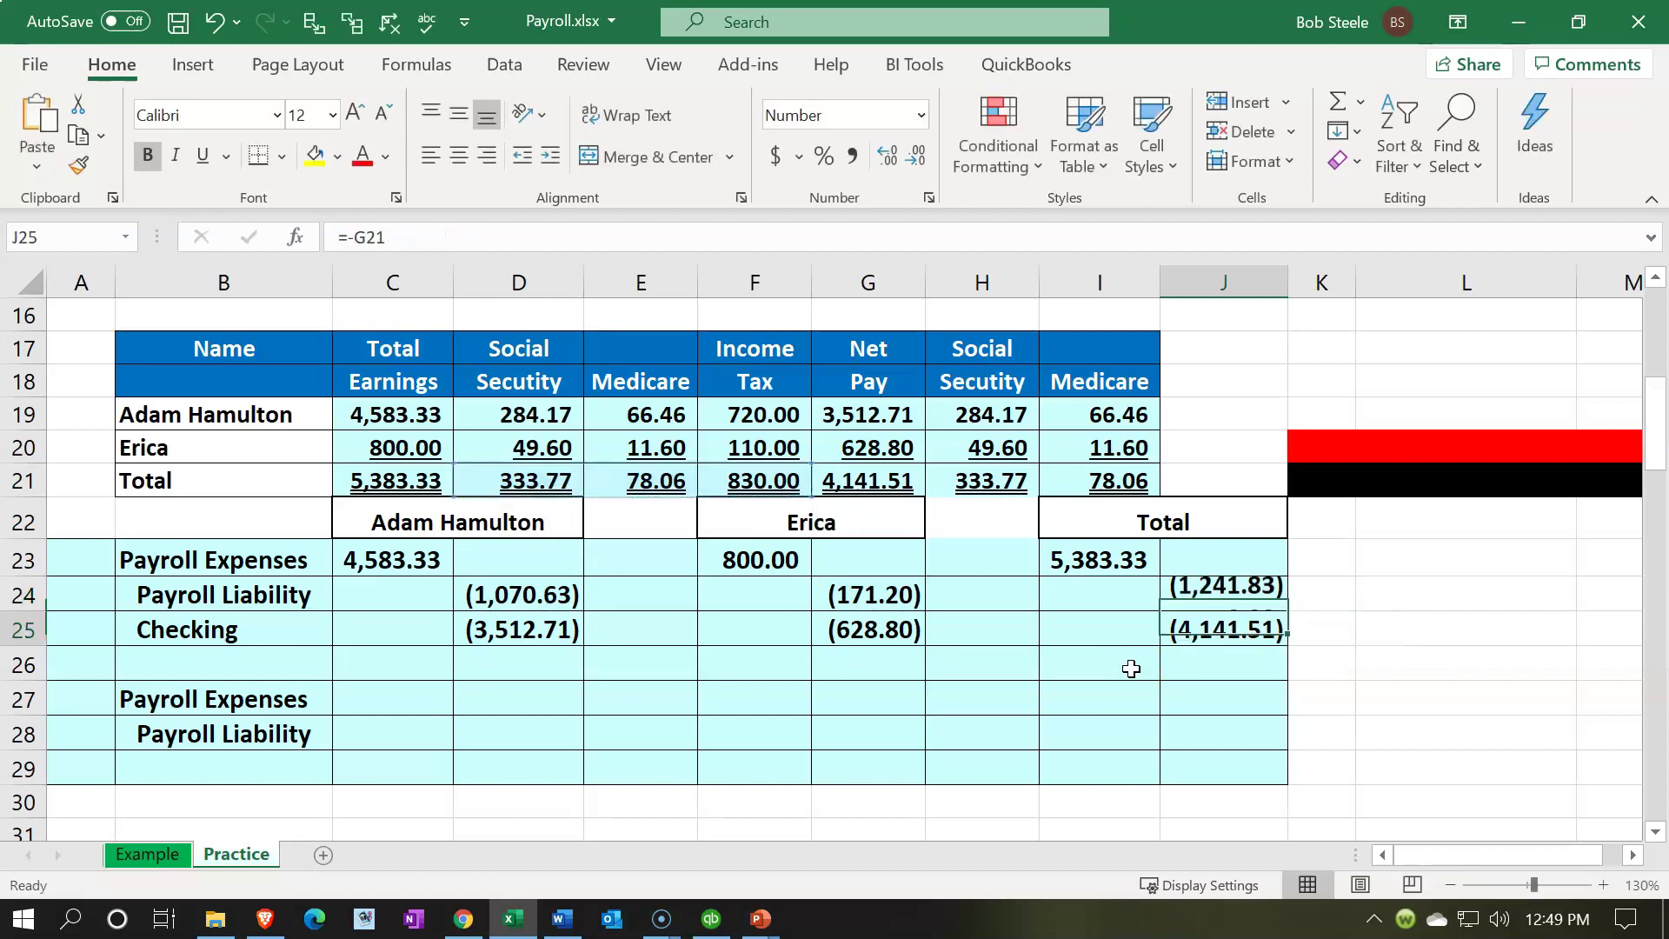
left_click_drag(1221, 595, 1234, 652)
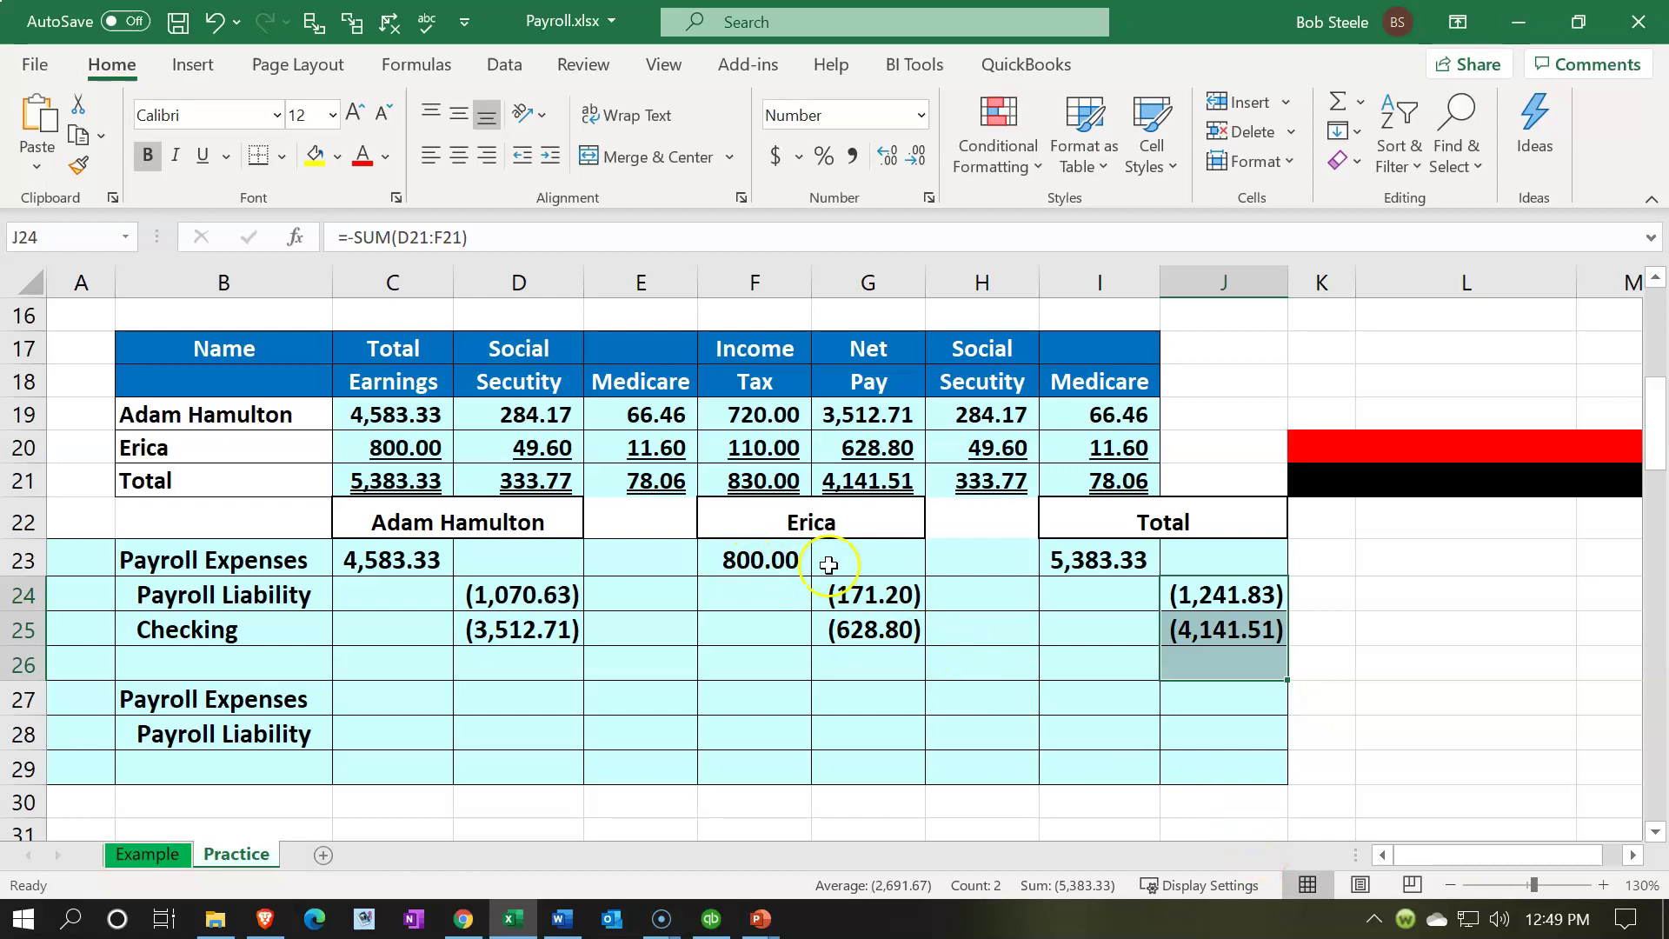
Step: Record the employer tax Payroll Expenses debit in I27 by summing the employer Social Security and Medicare totals with =SUM(H21:I21)
left_click(415, 706)
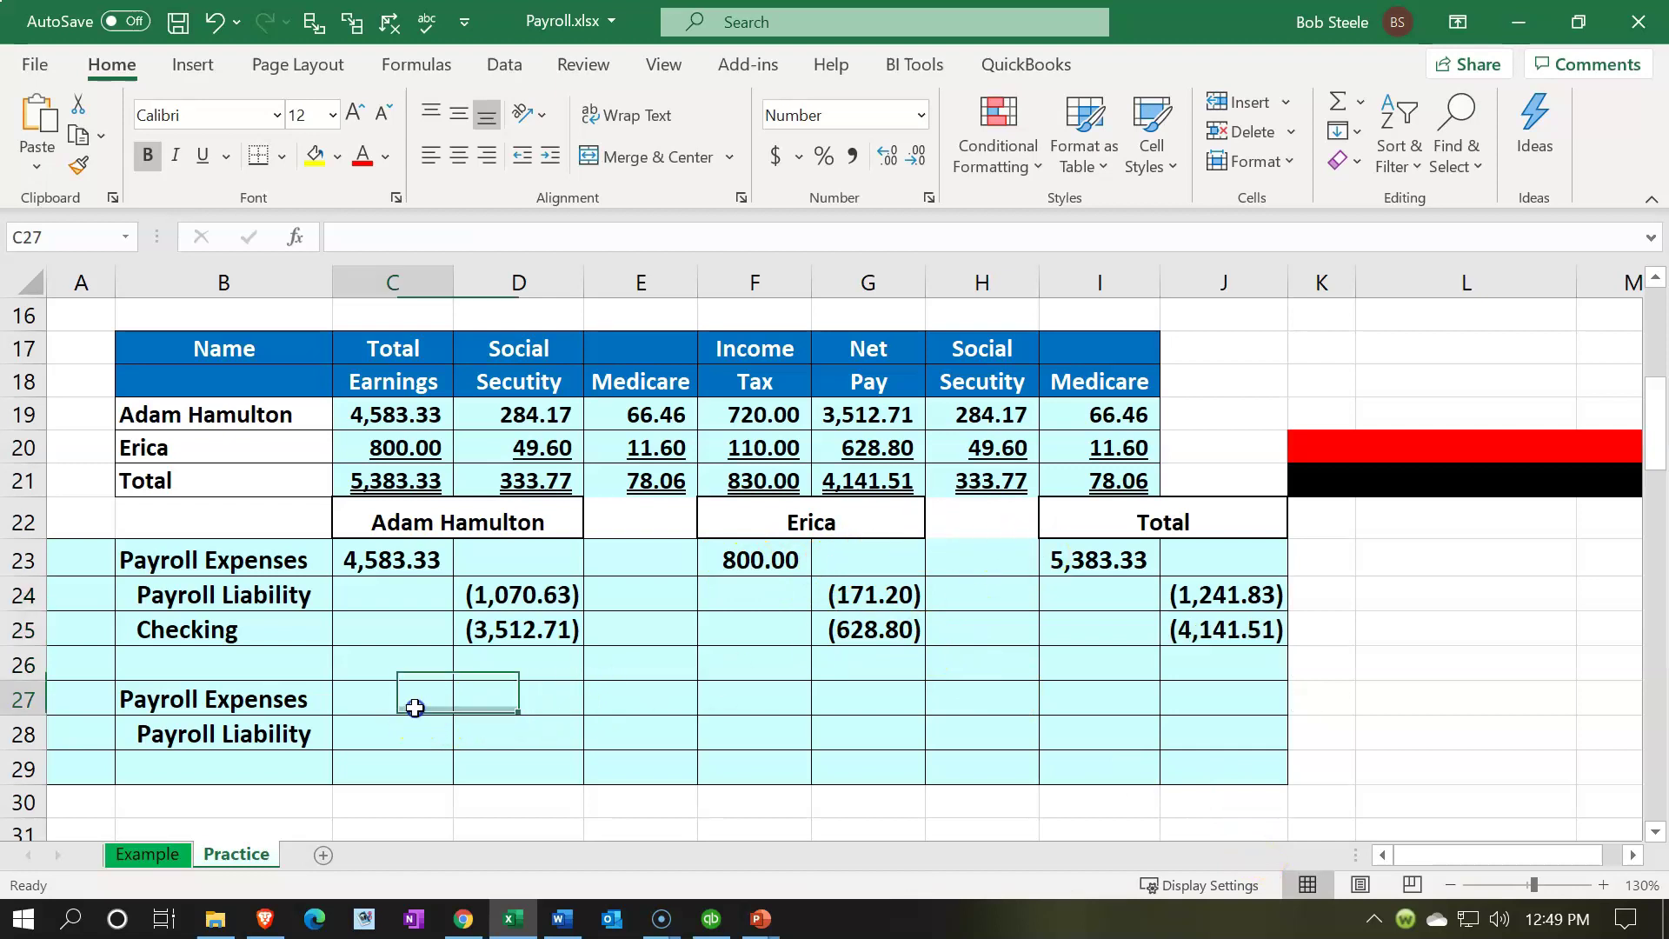
left_click(1064, 689)
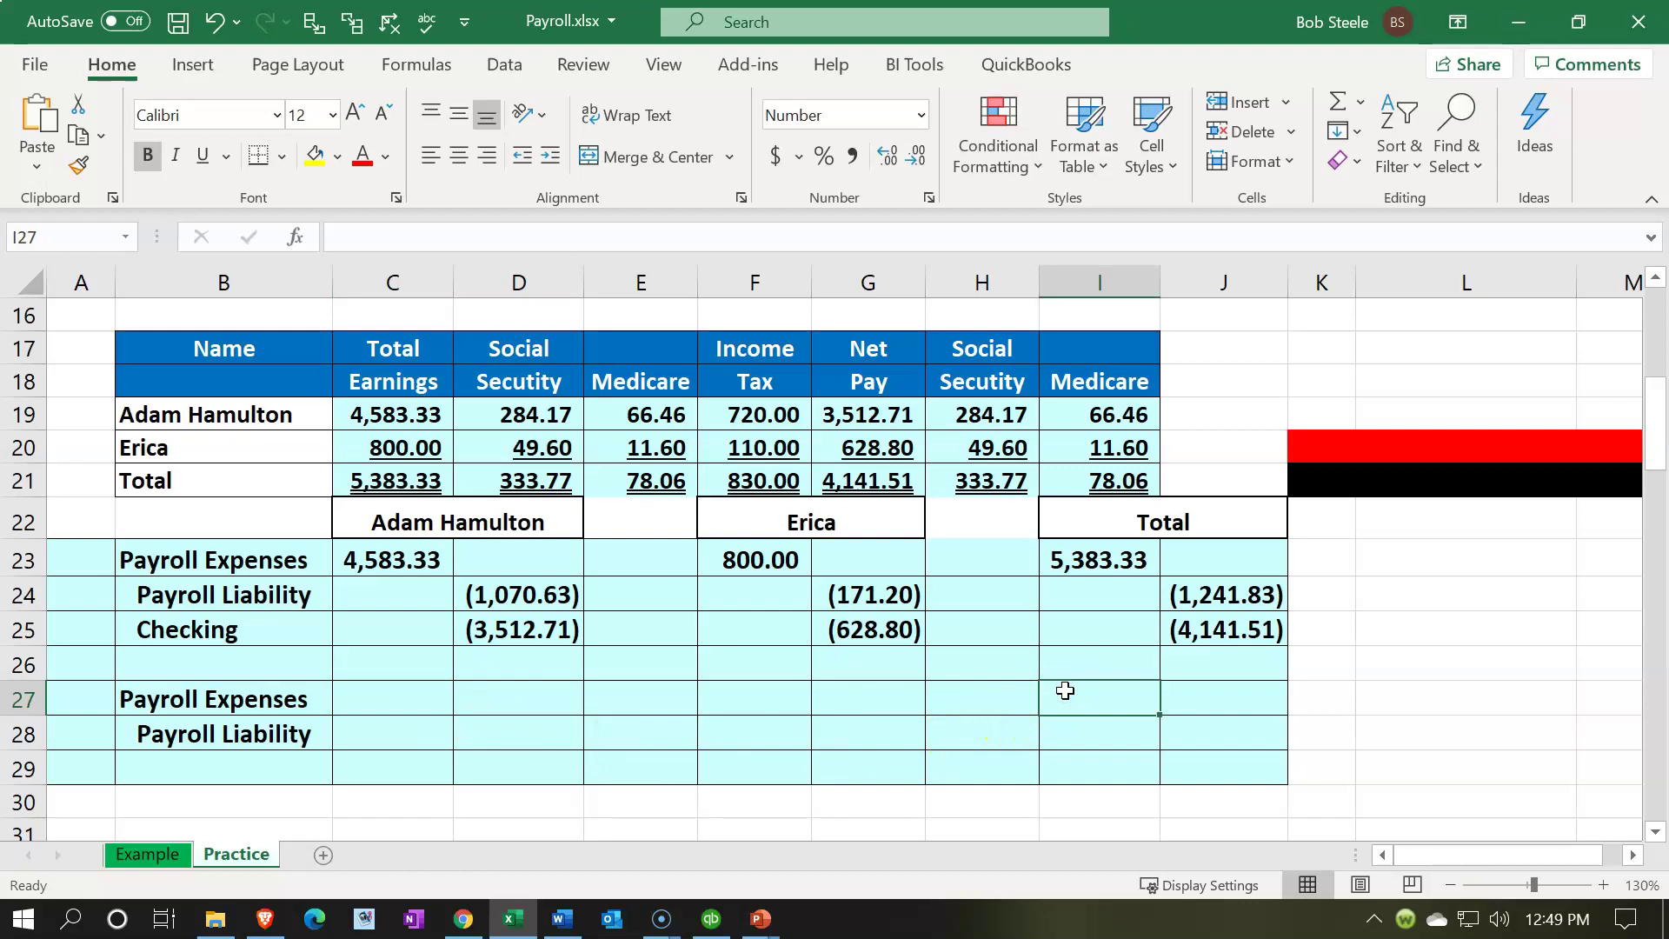
type("=sum(")
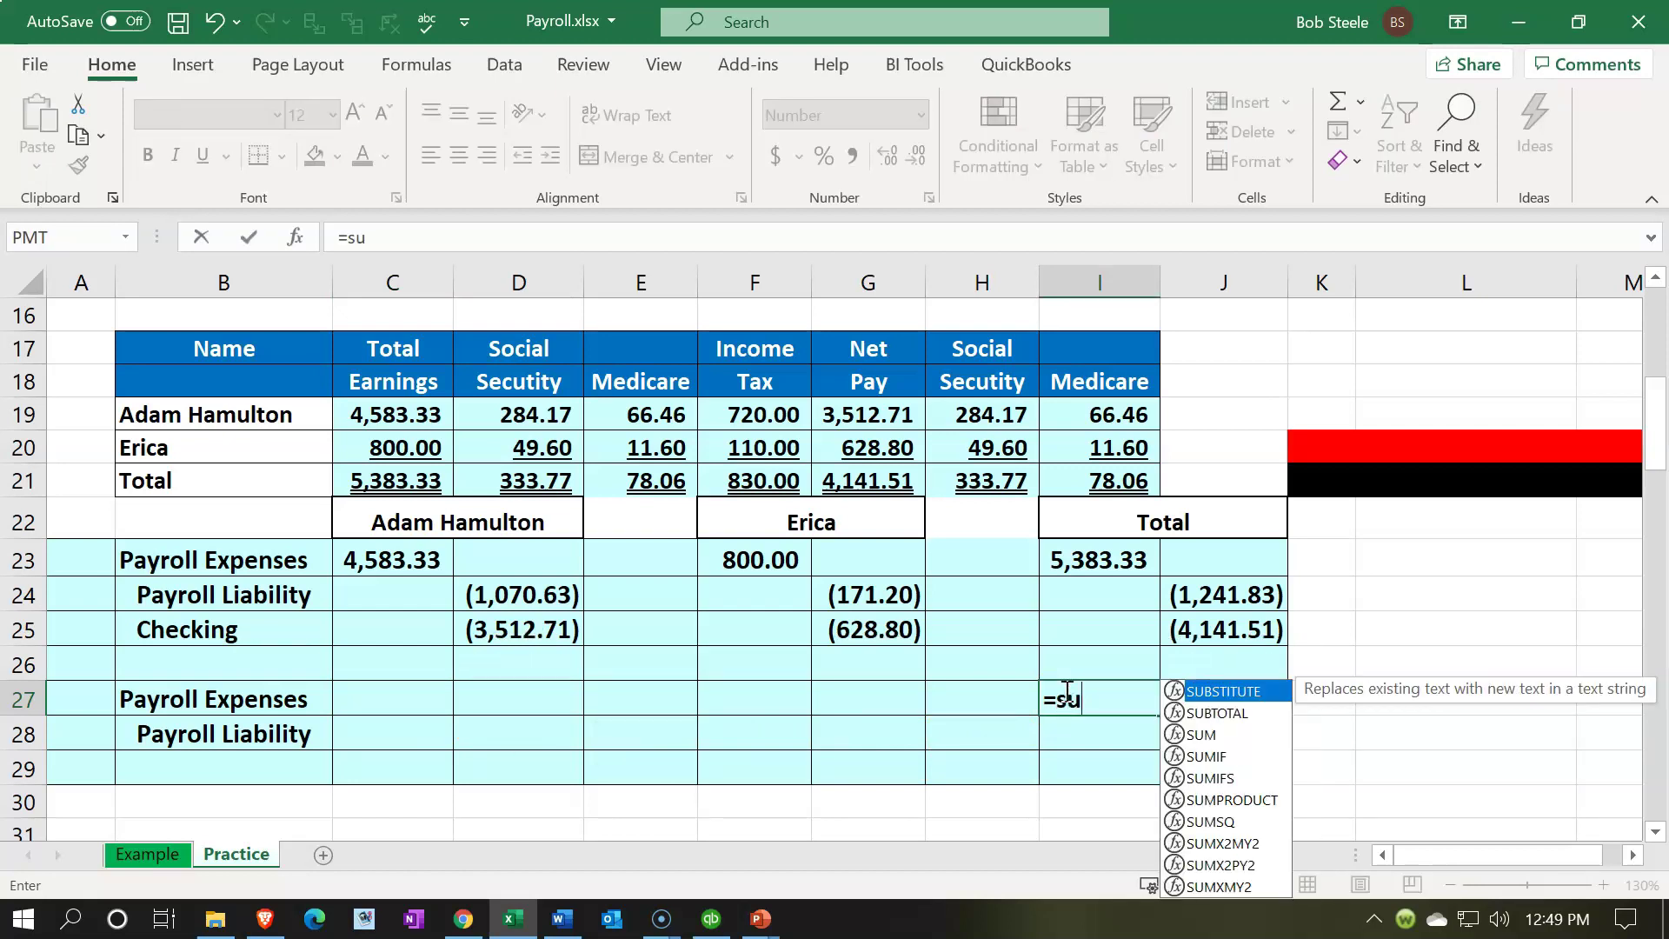
key("Up")
key("Up")
key("Up")
key("Up")
key("Up")
key("Up")
key("Left")
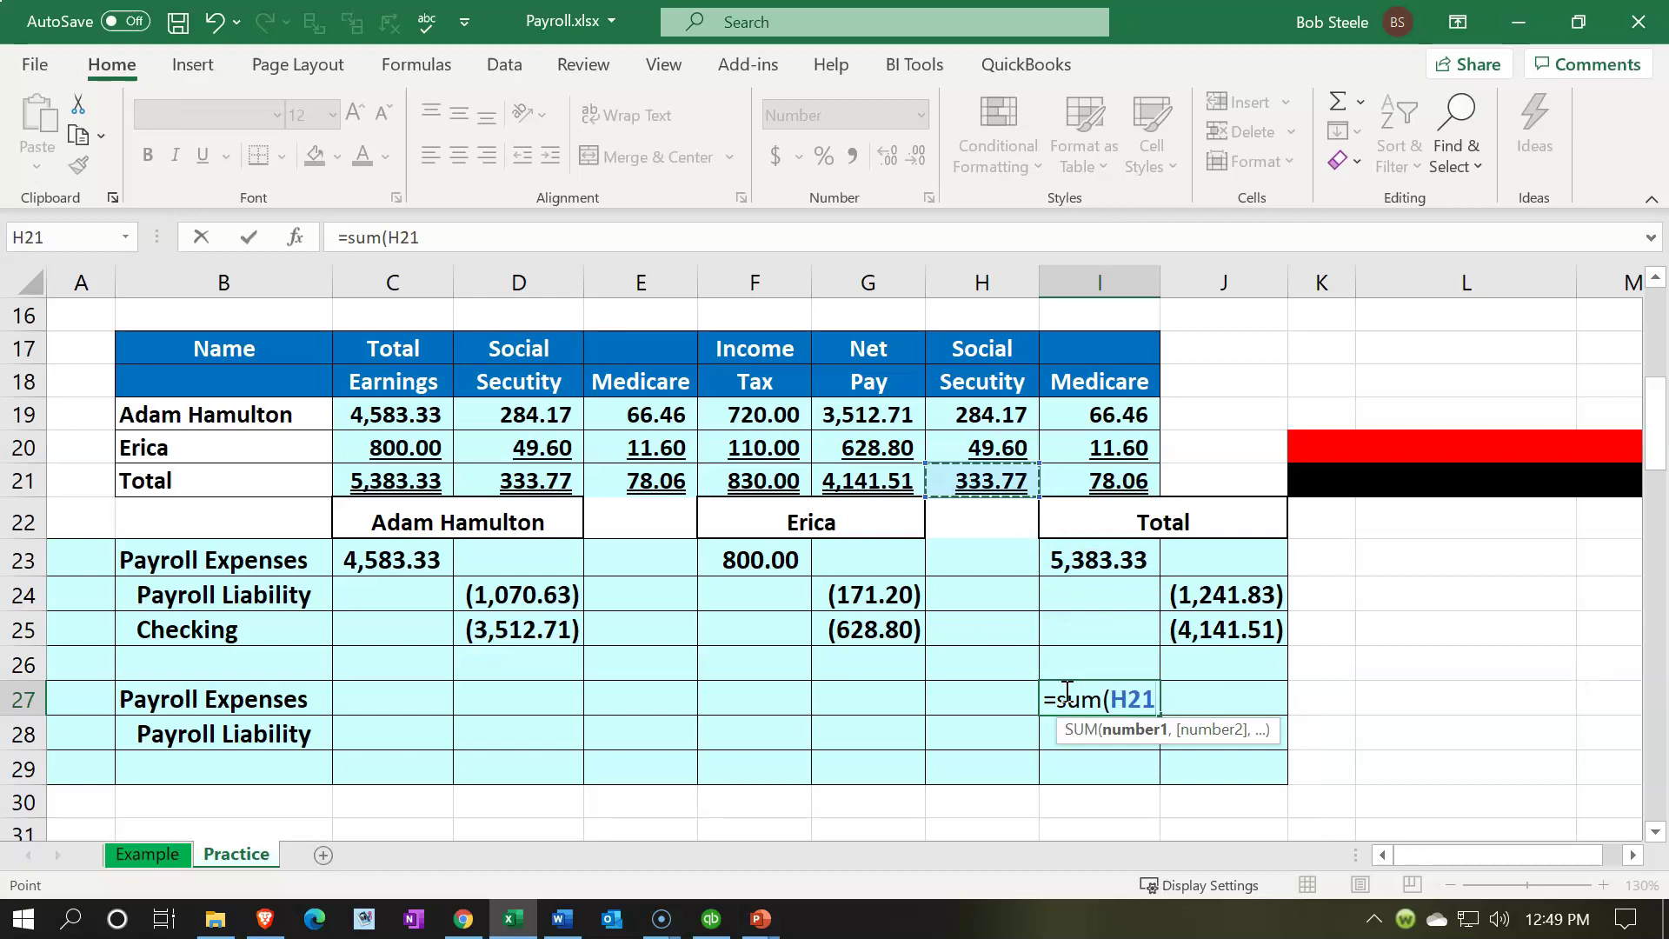
key("shift+Right")
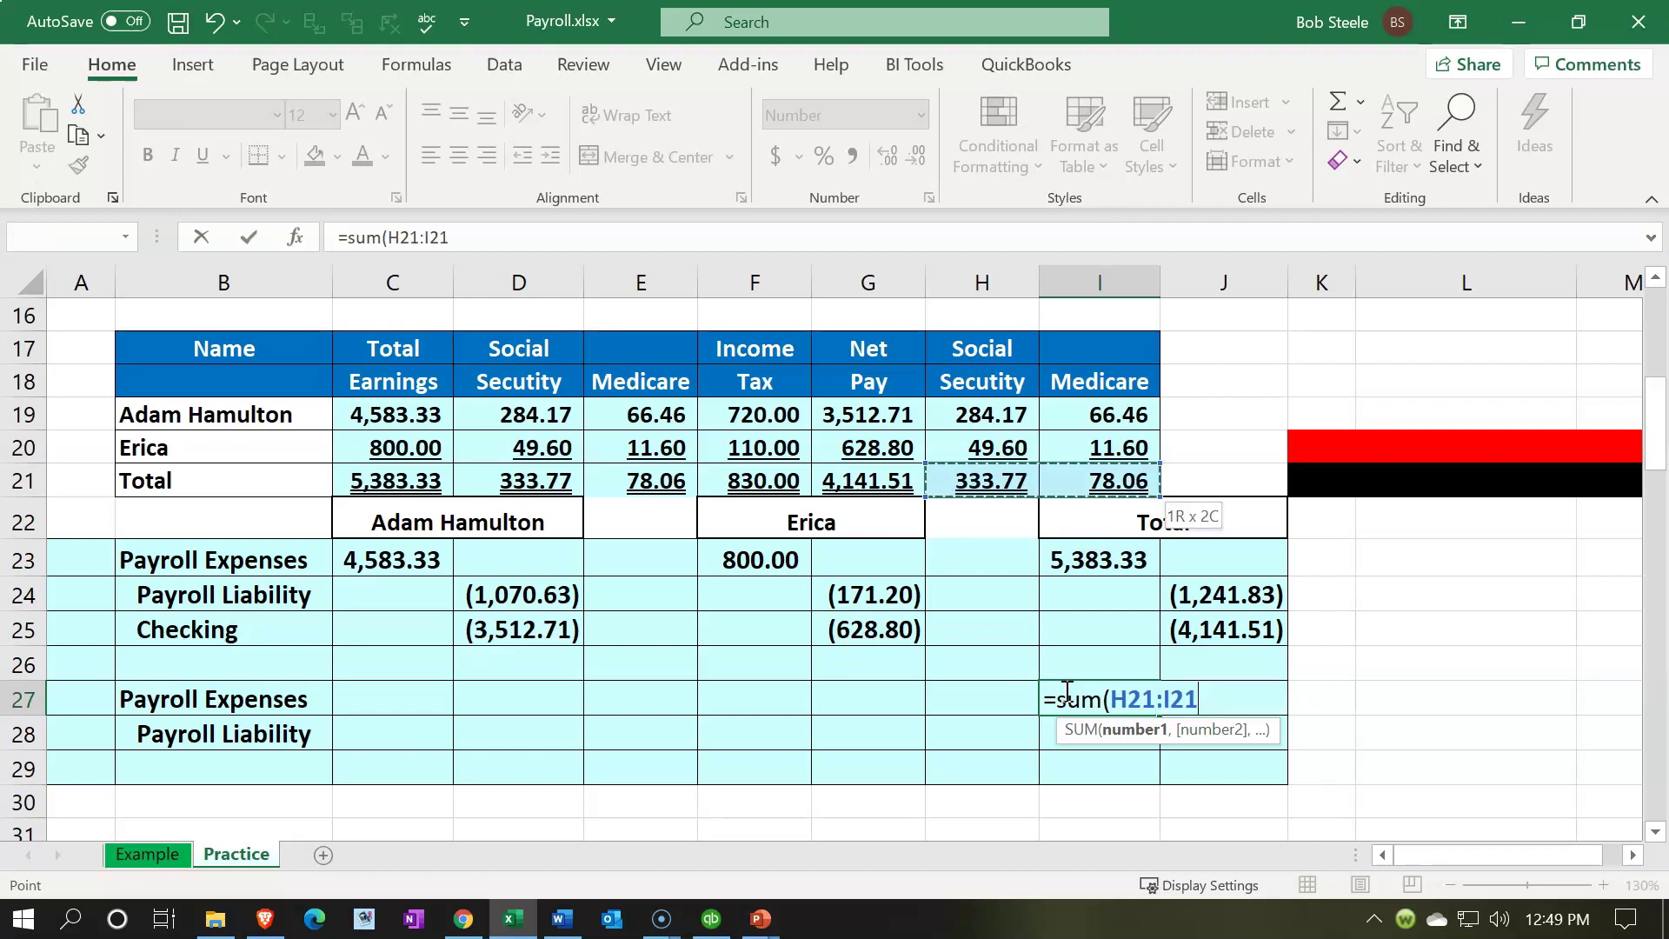
key("Return")
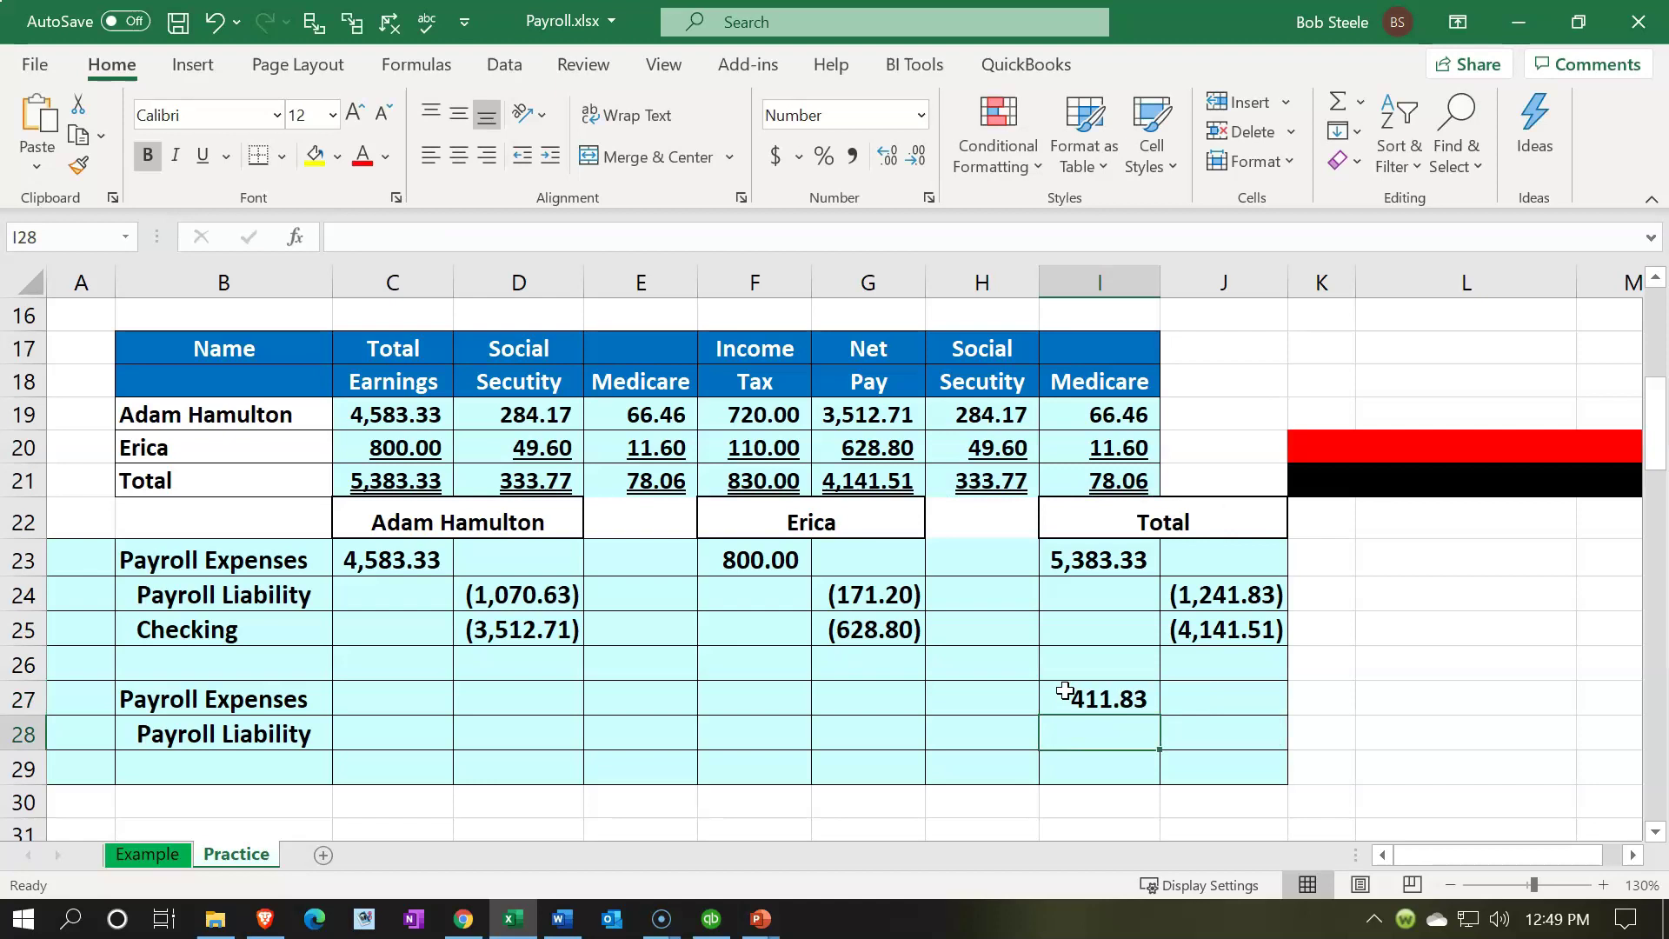
Step: Record the employer tax Payroll Liability credit in J28 as the negative of the debit in I27
key("Right")
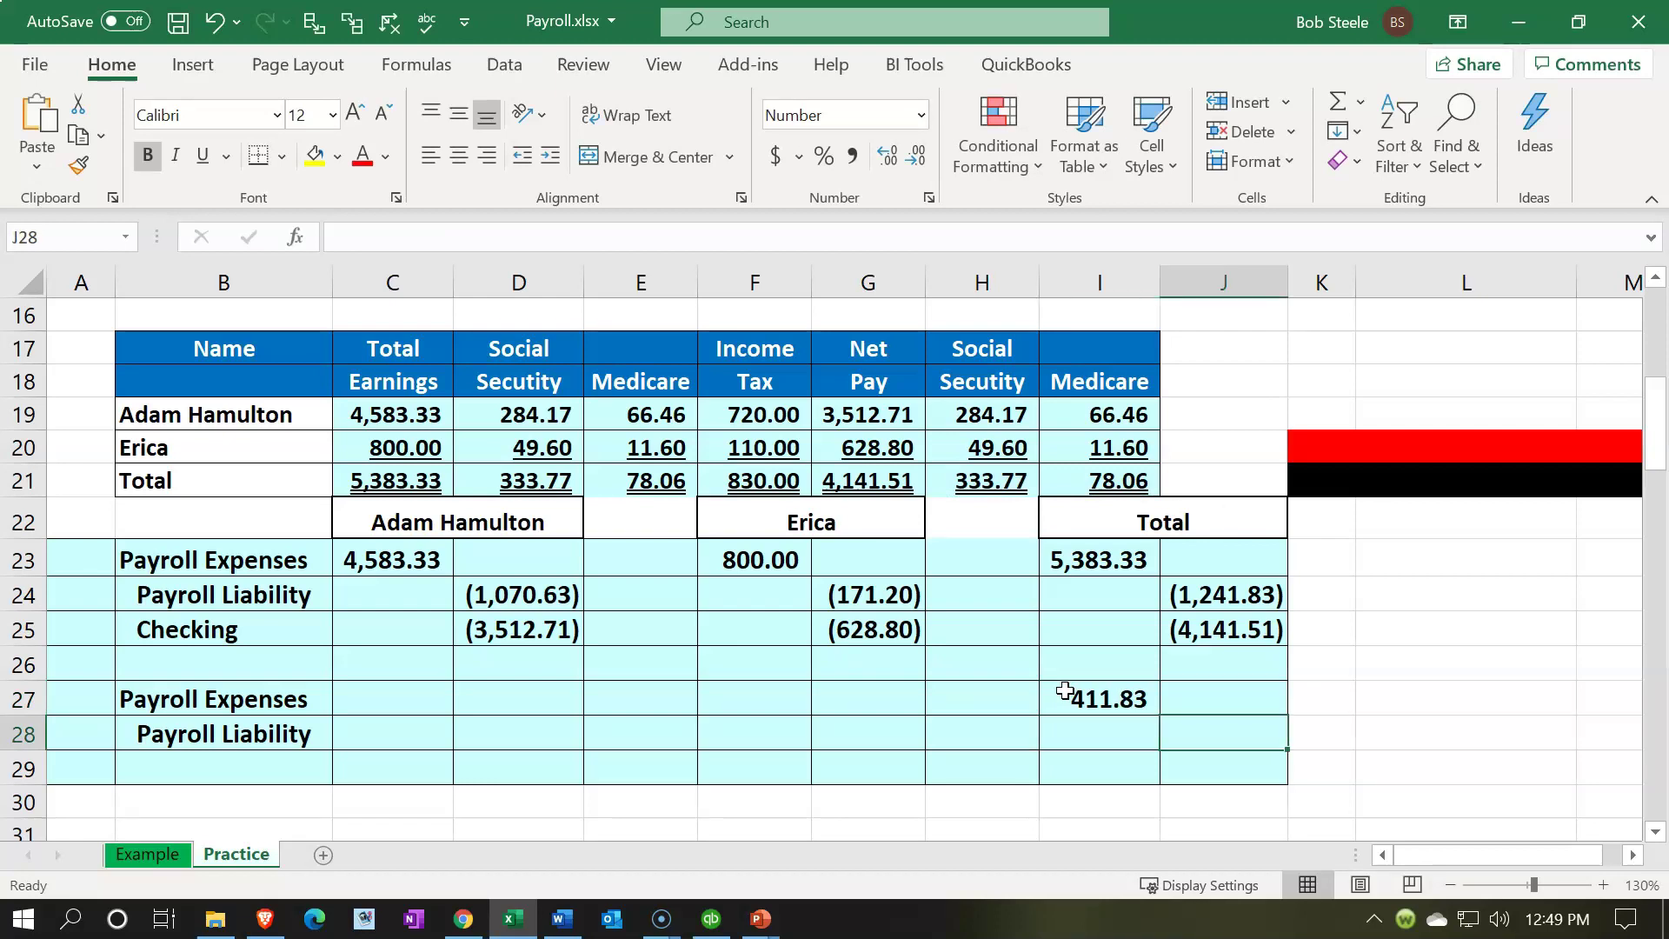
type("=-")
key("Left")
key("Up")
key("Return")
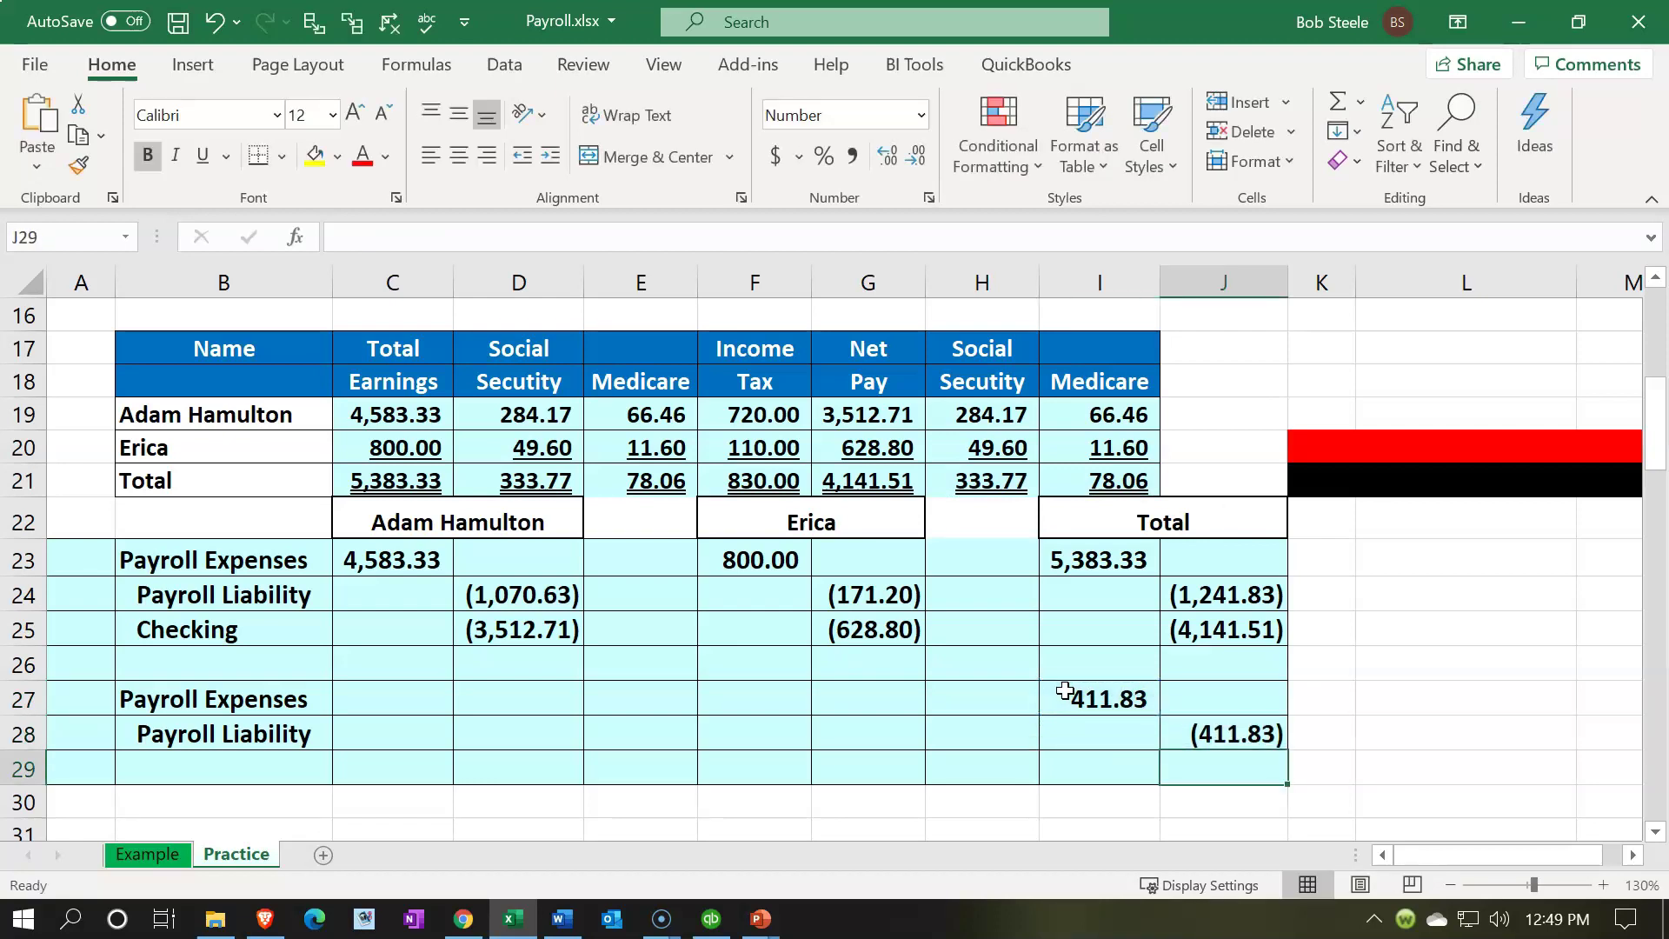
left_click(1068, 691)
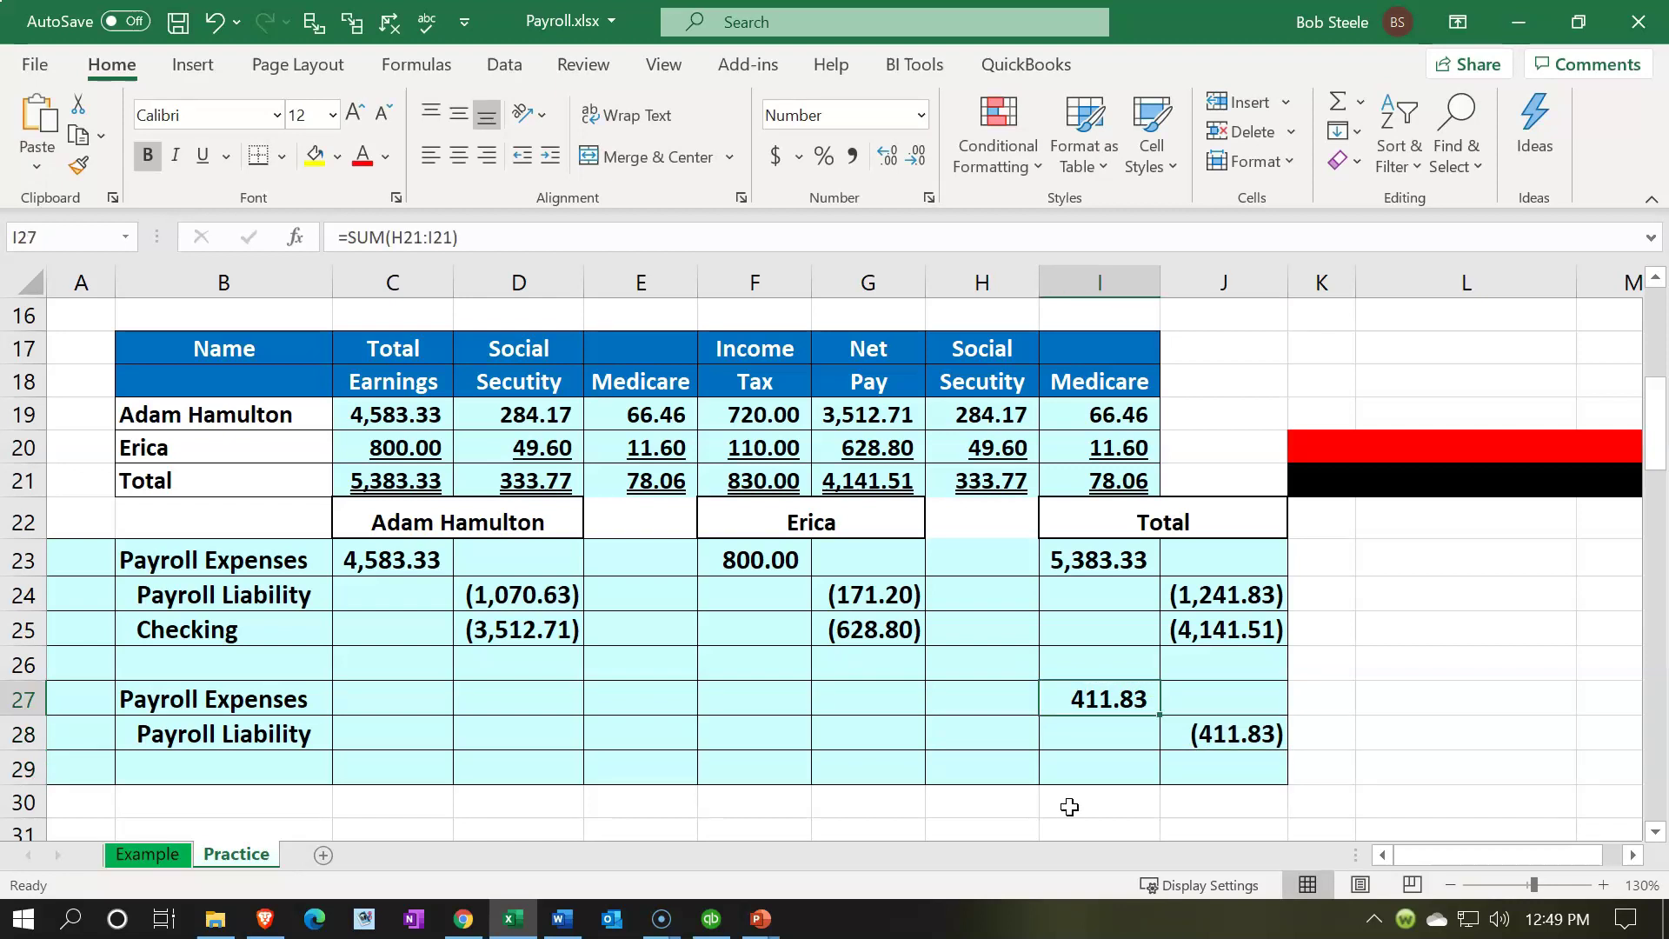
left_click(905, 768)
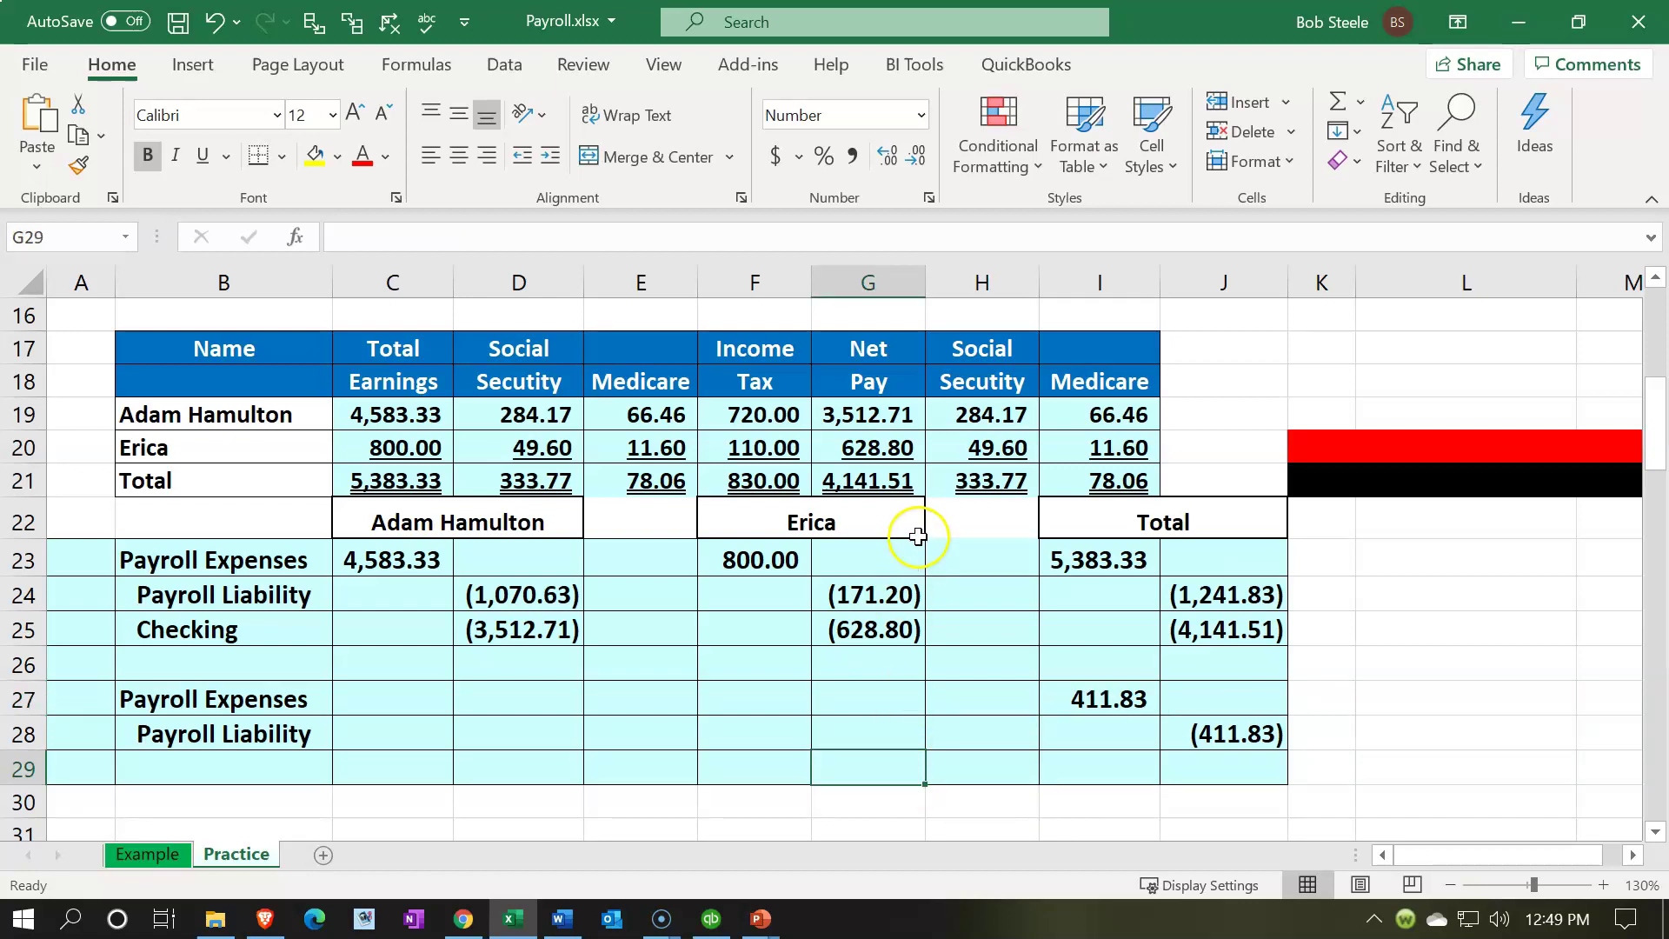
Step: Switch to QuickBooks, start a payroll run for the employees and set the check date to 02/28/2021
left_click(711, 918)
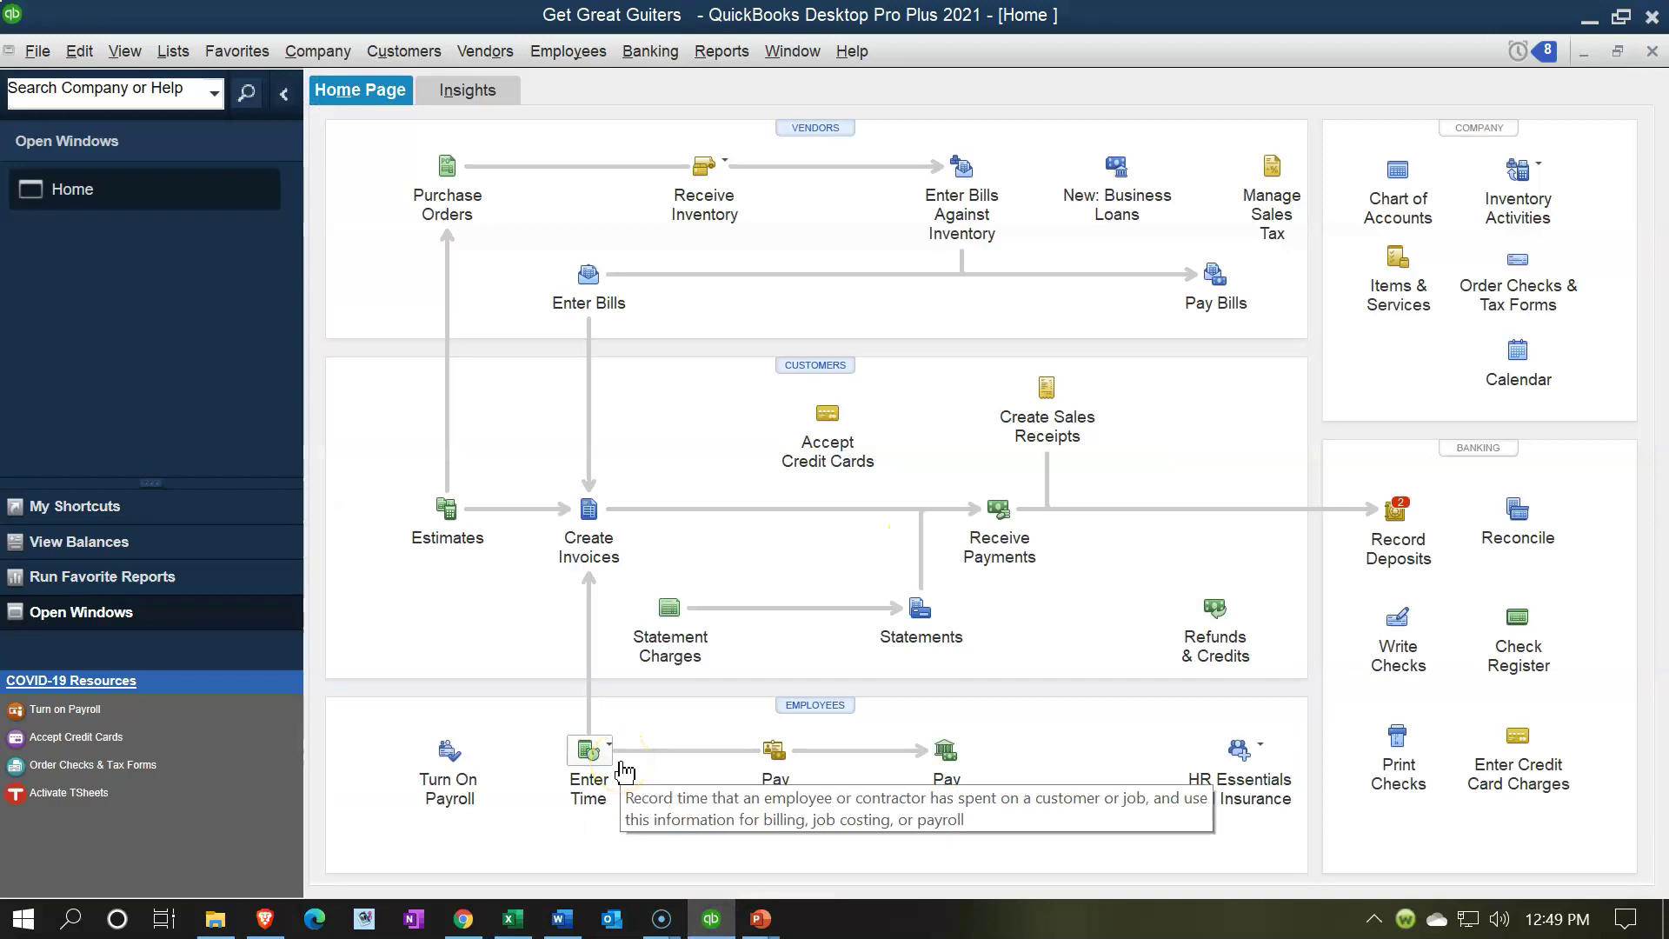
left_click(774, 773)
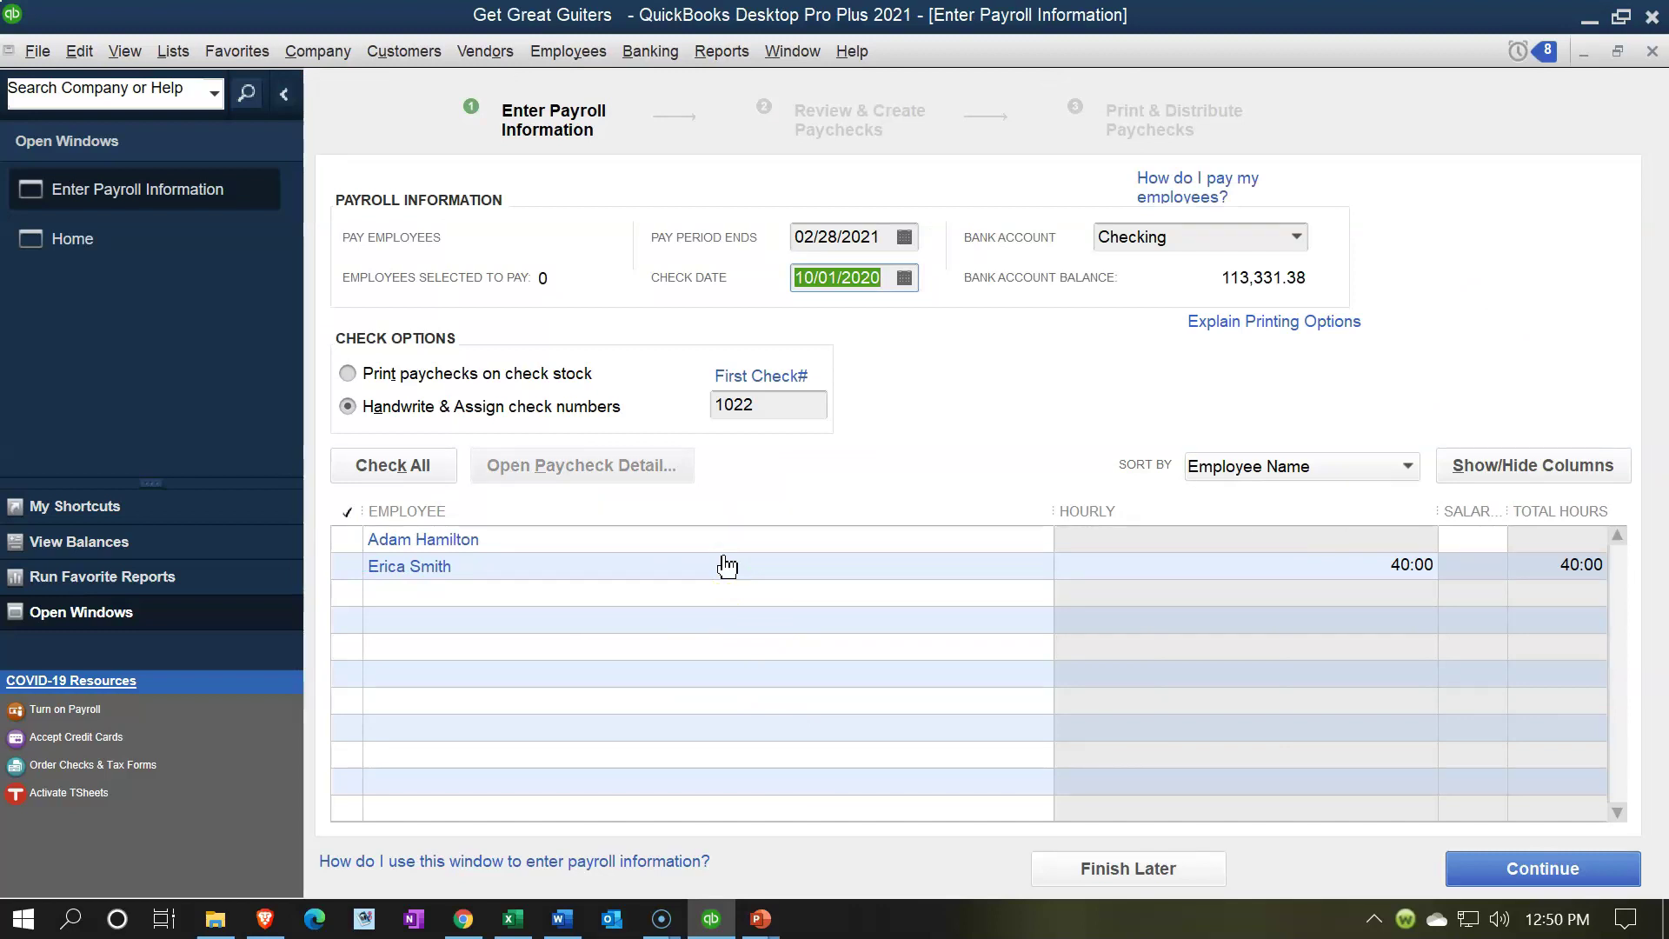
left_click(881, 248)
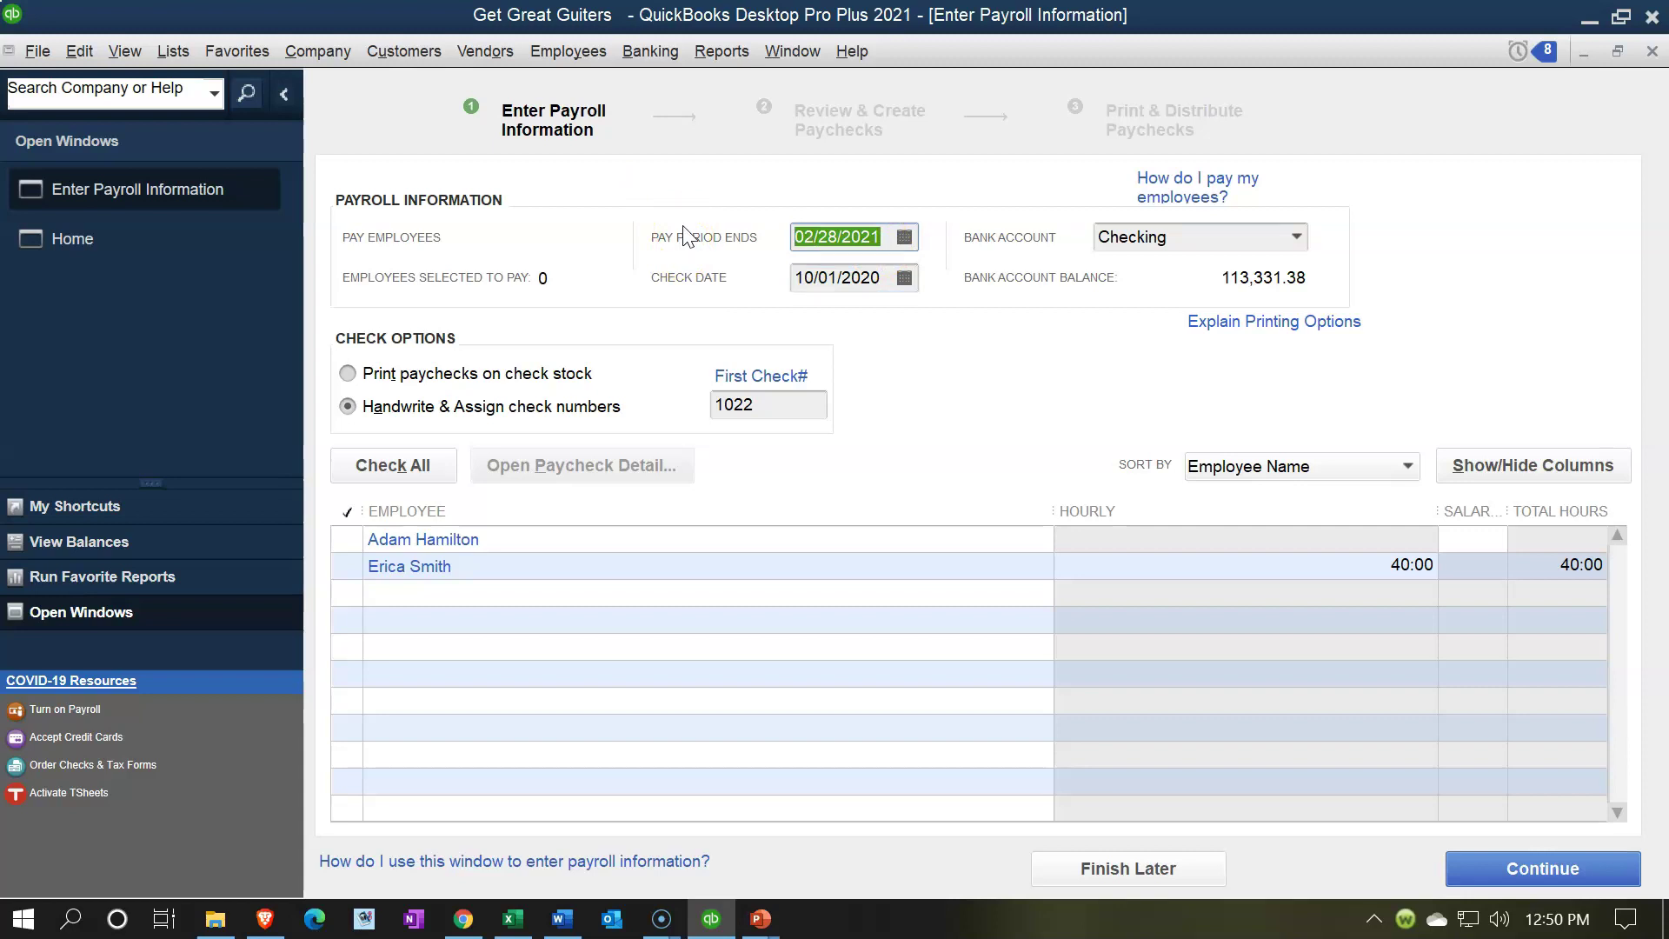
key("Tab")
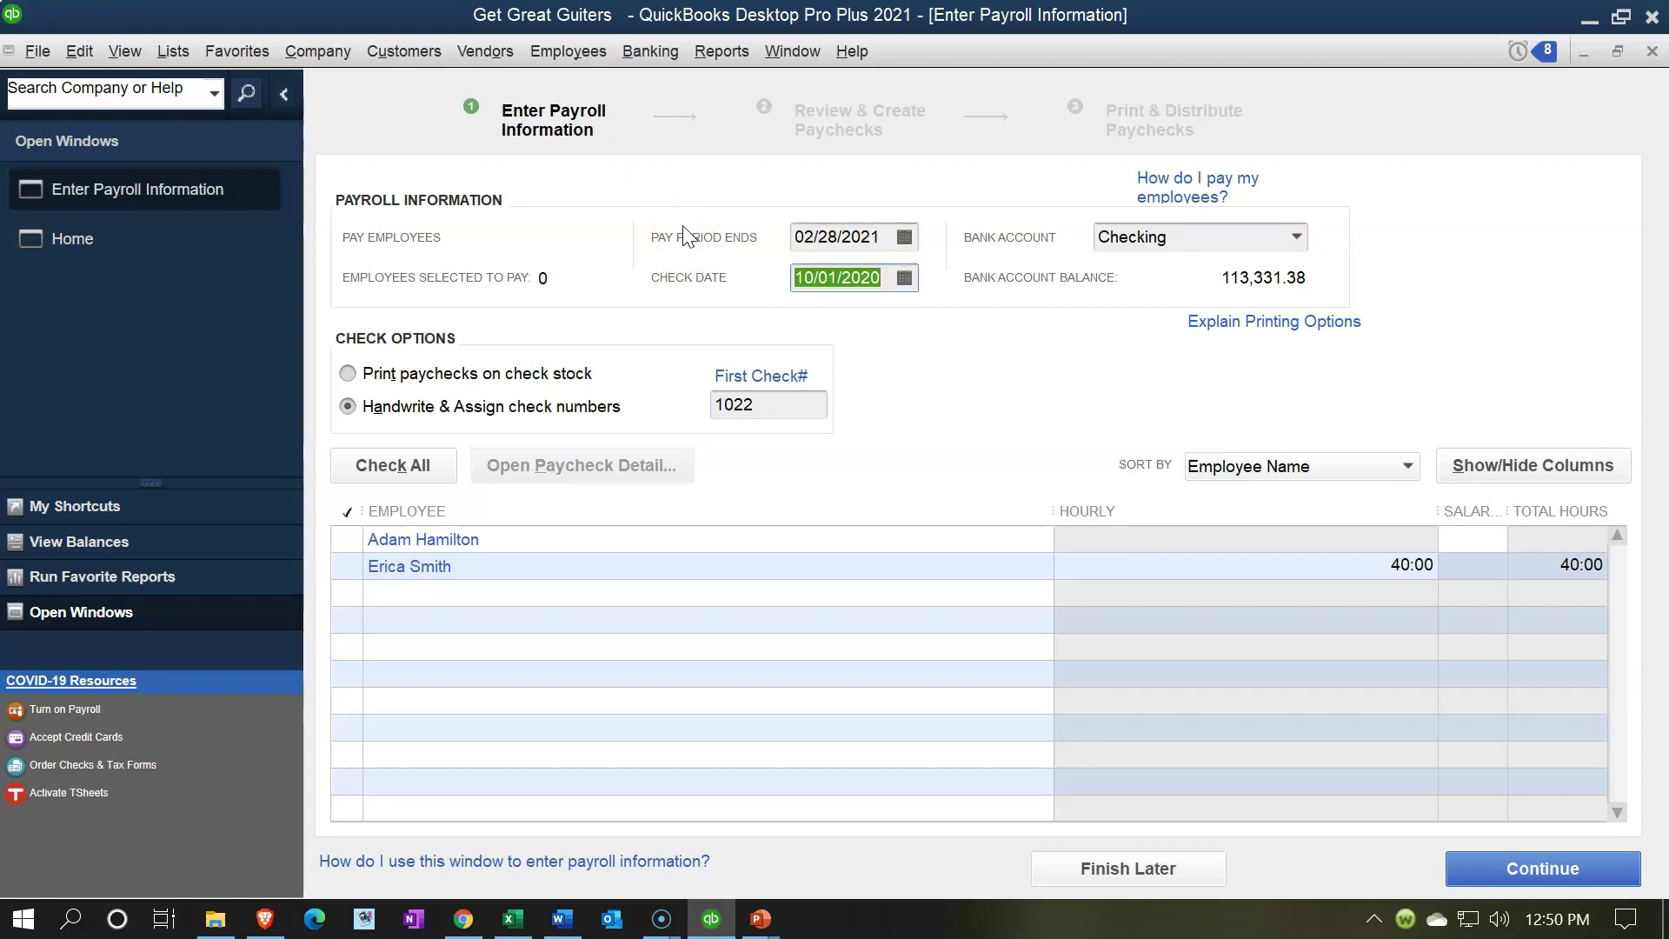
type("02/28/2021")
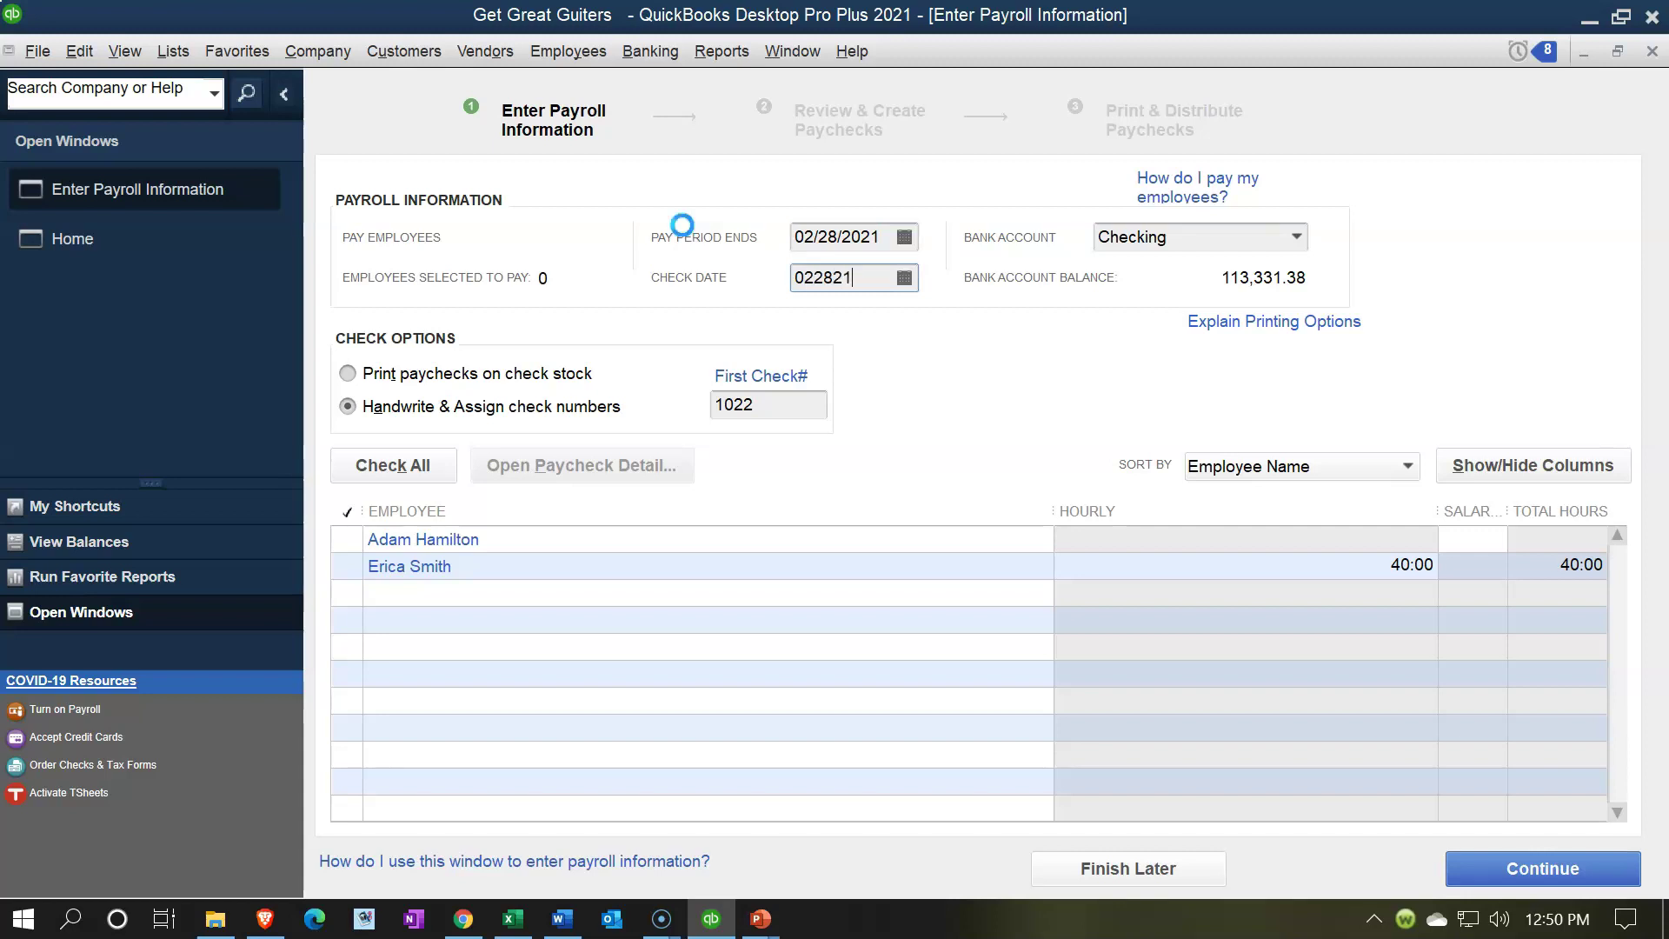
key("Tab")
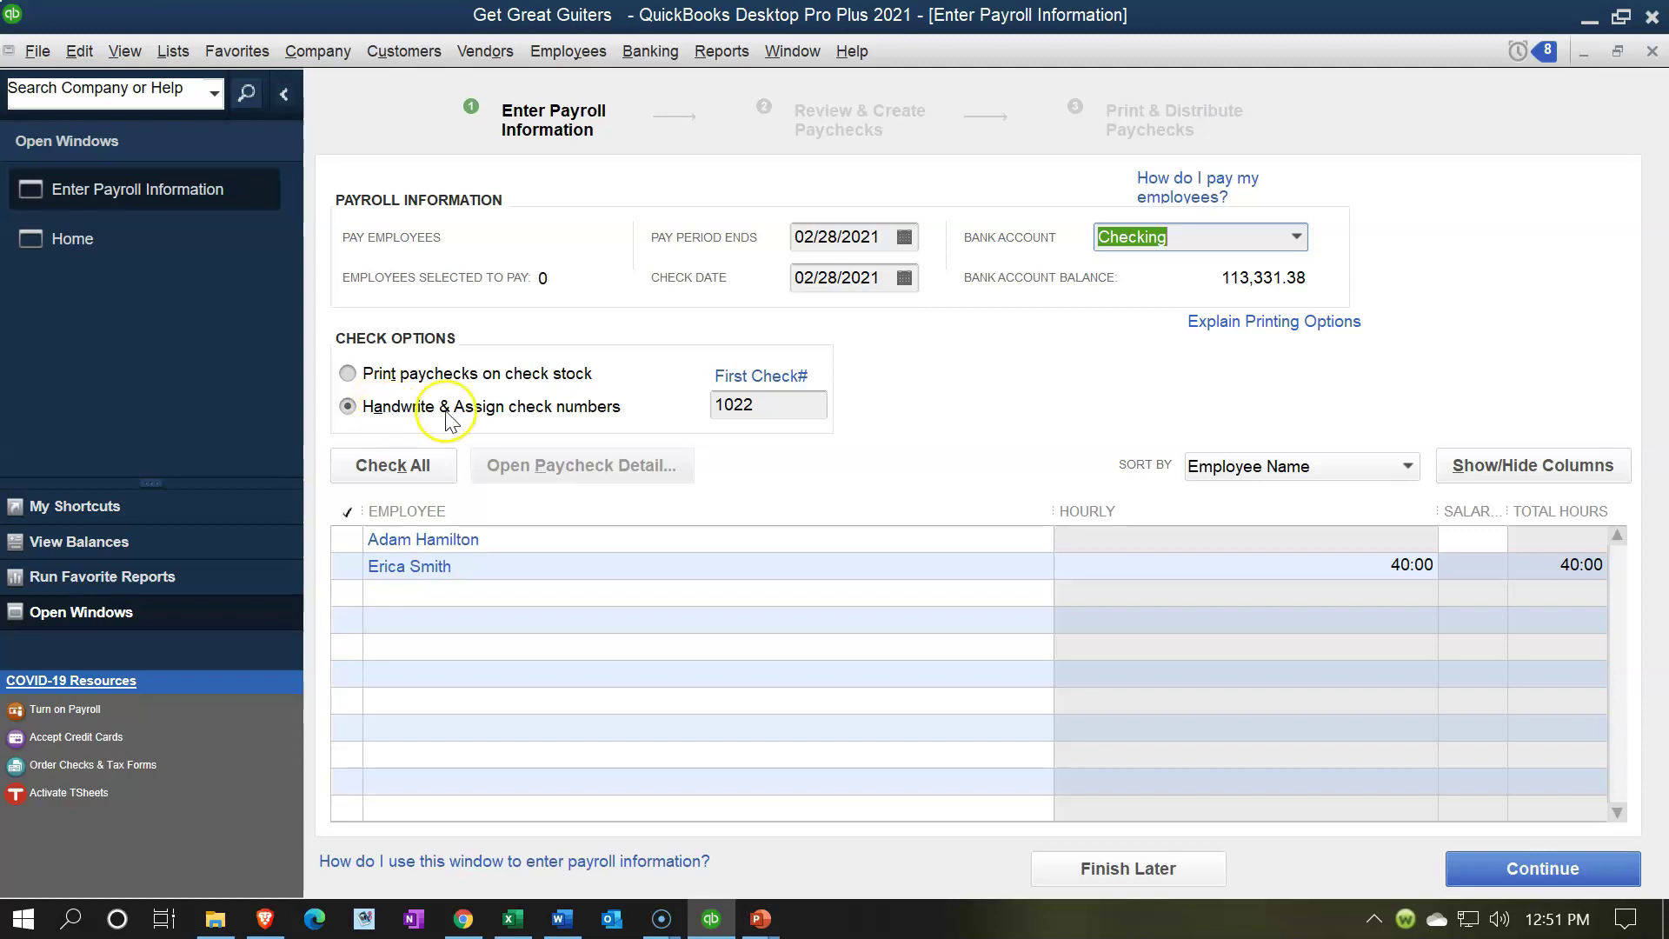
Step: Mark both employees for payment and open the first employee's paycheck preview
left_click(751, 426)
left_click(351, 561)
left_click(350, 541)
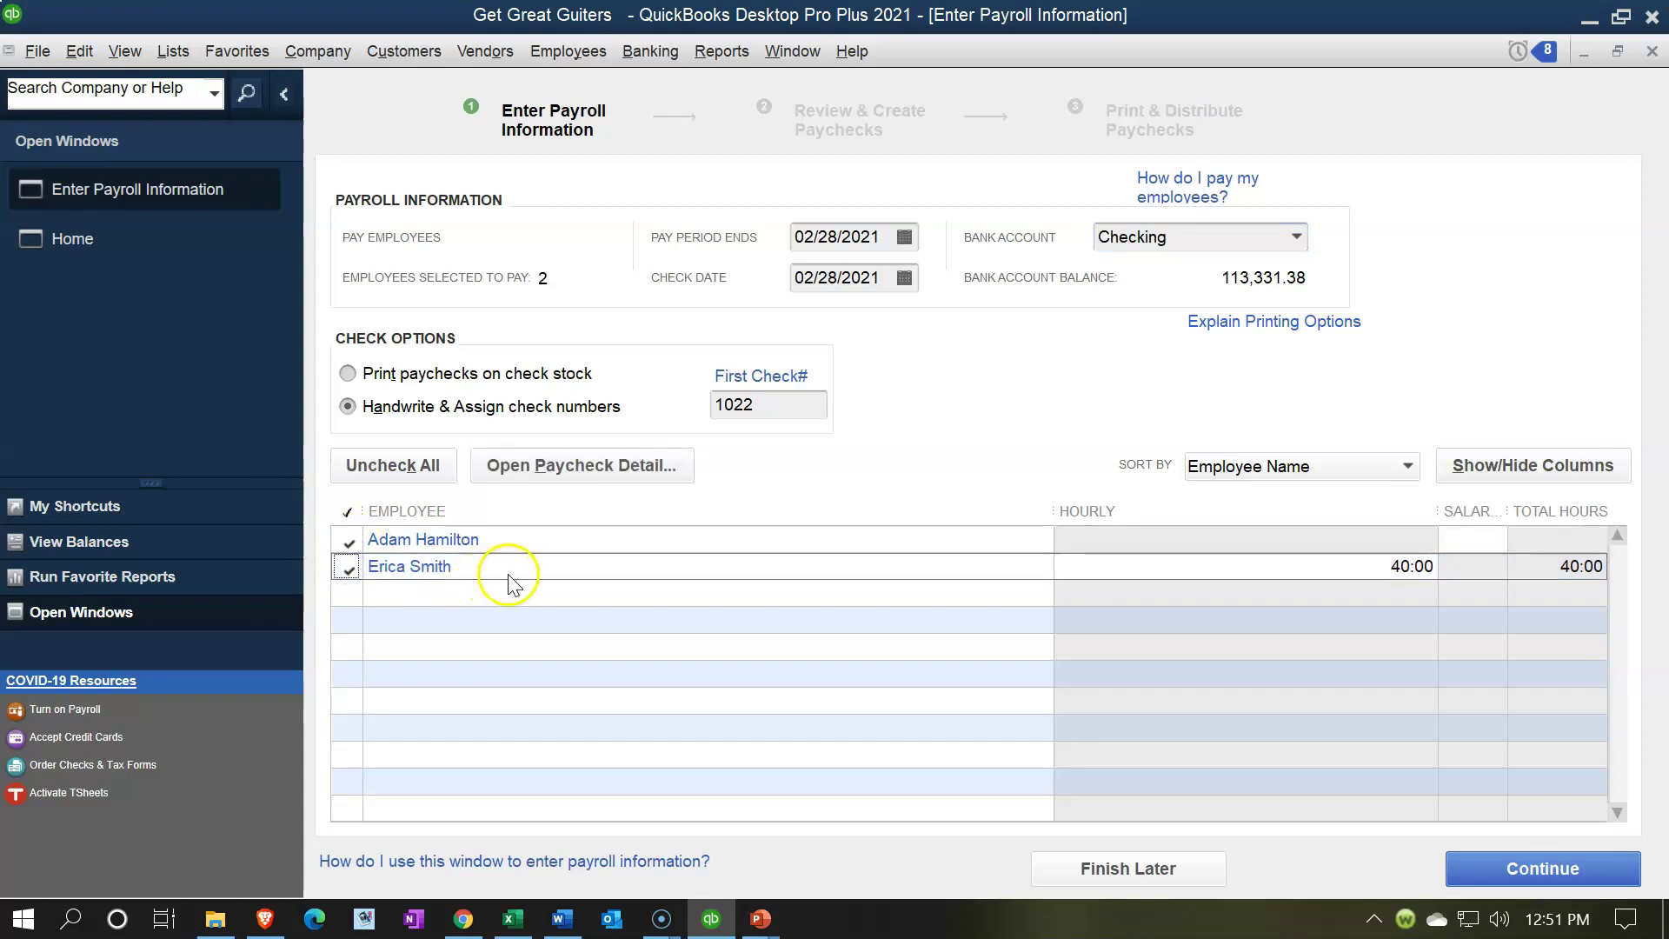
left_click(449, 542)
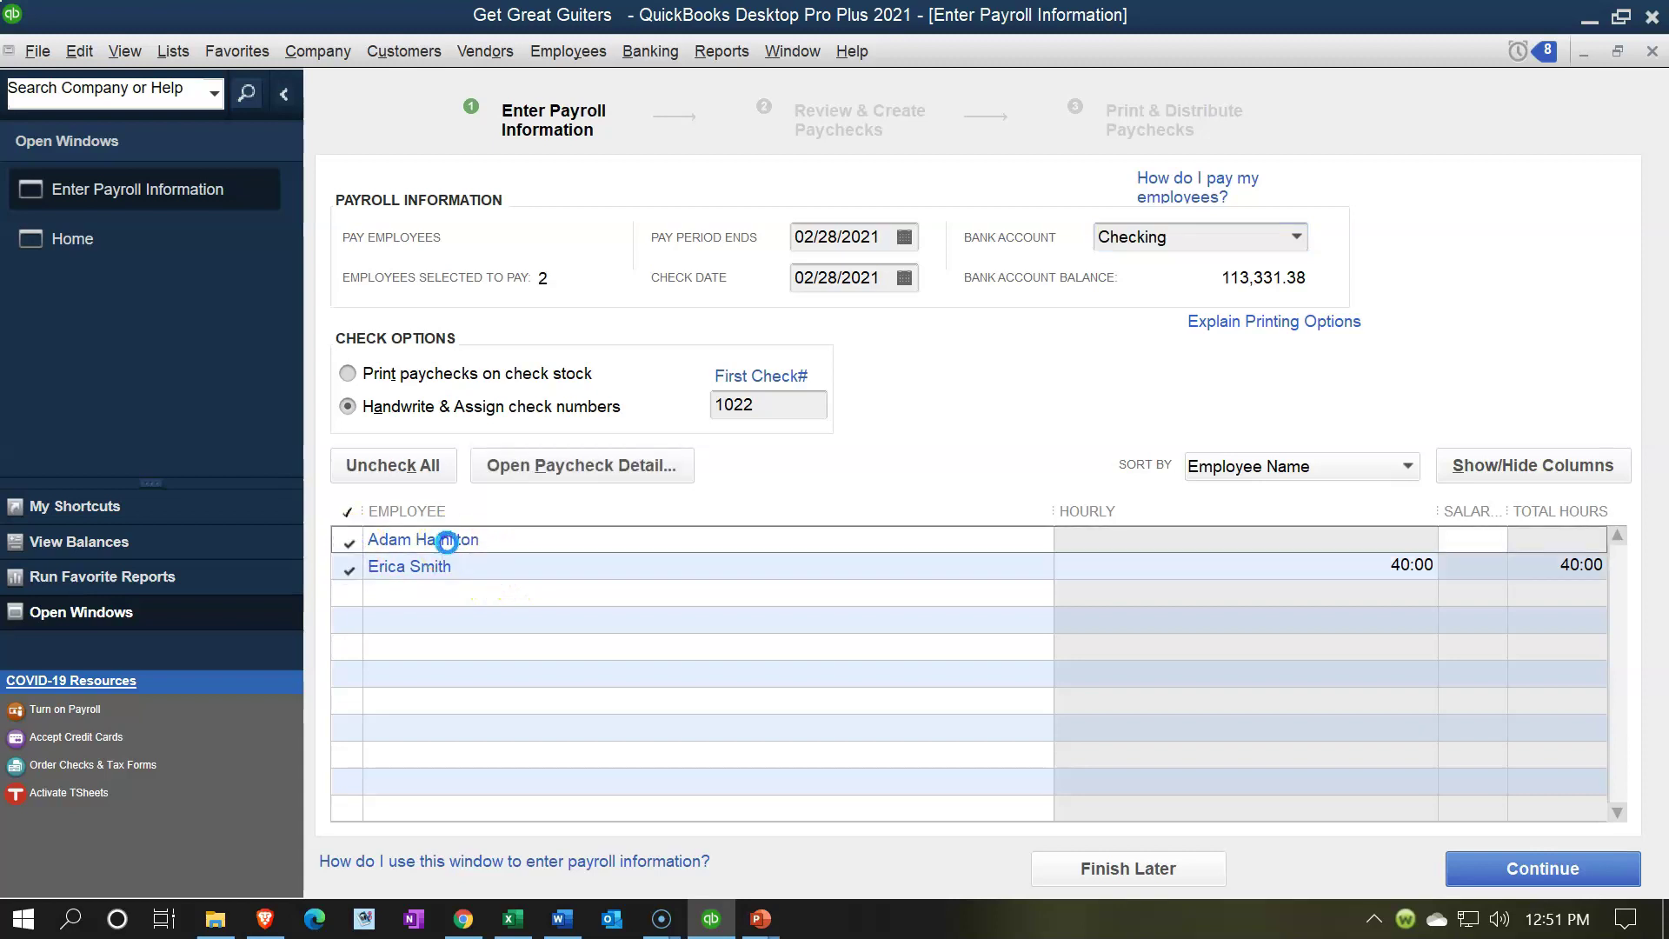
left_click_drag(575, 20, 722, 30)
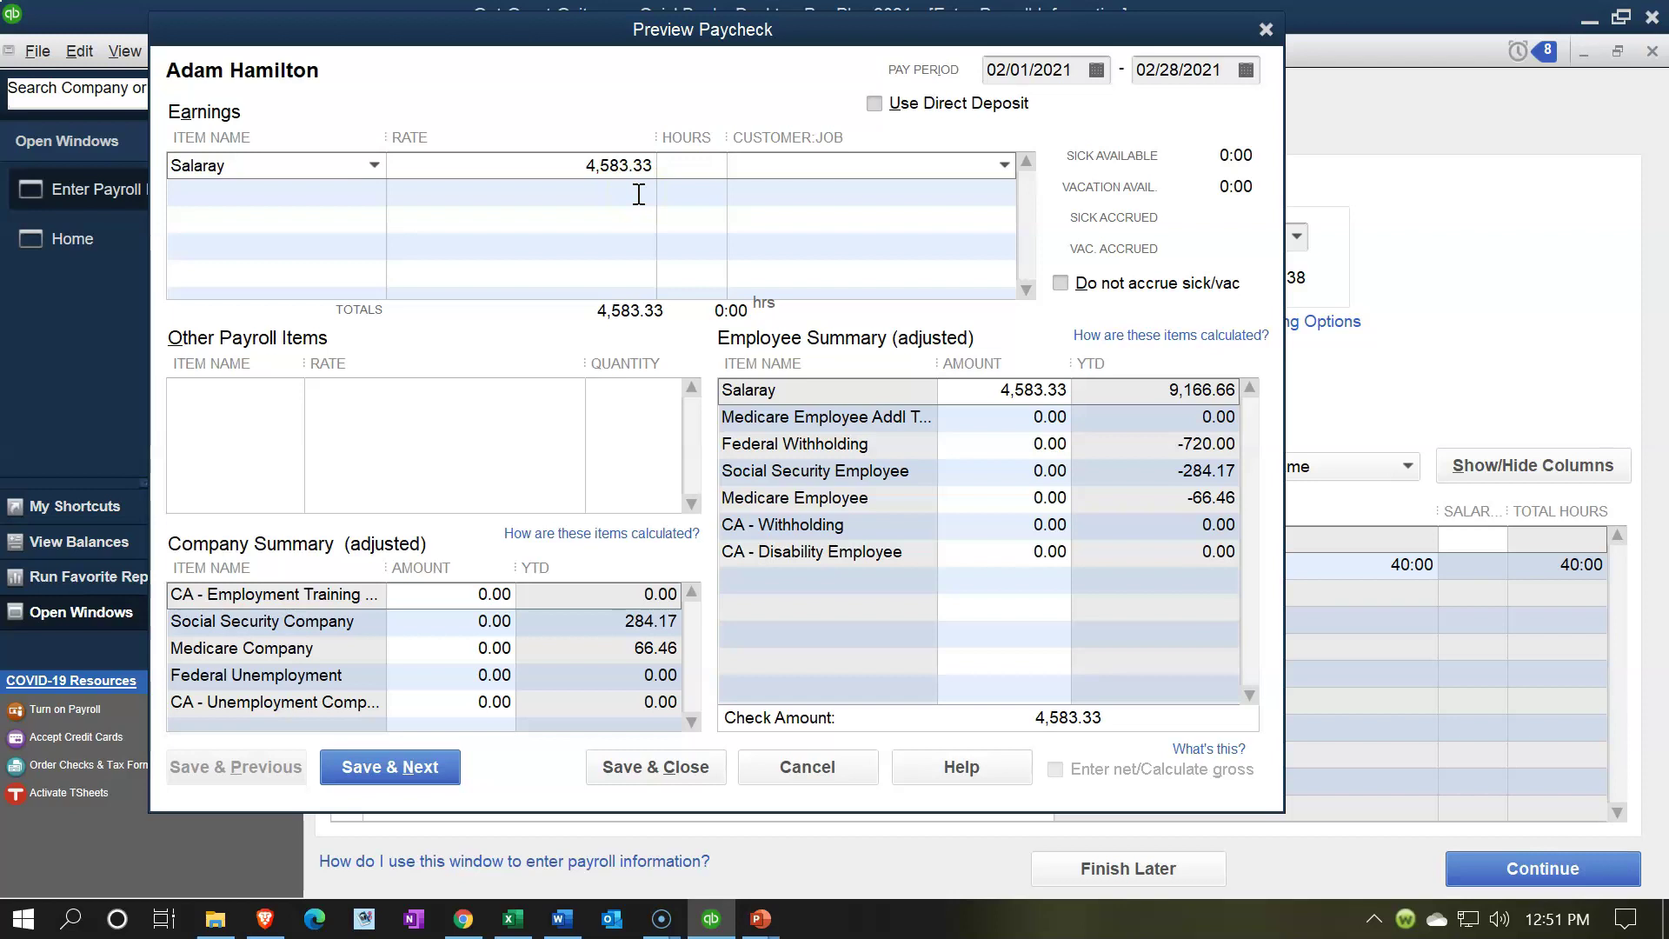
Step: Look up the first employee's Social Security in the Excel worksheet and enter 284.17 as Social Security Employee on the QuickBooks paycheck
left_click(987, 397)
left_click(999, 426)
left_click(993, 438)
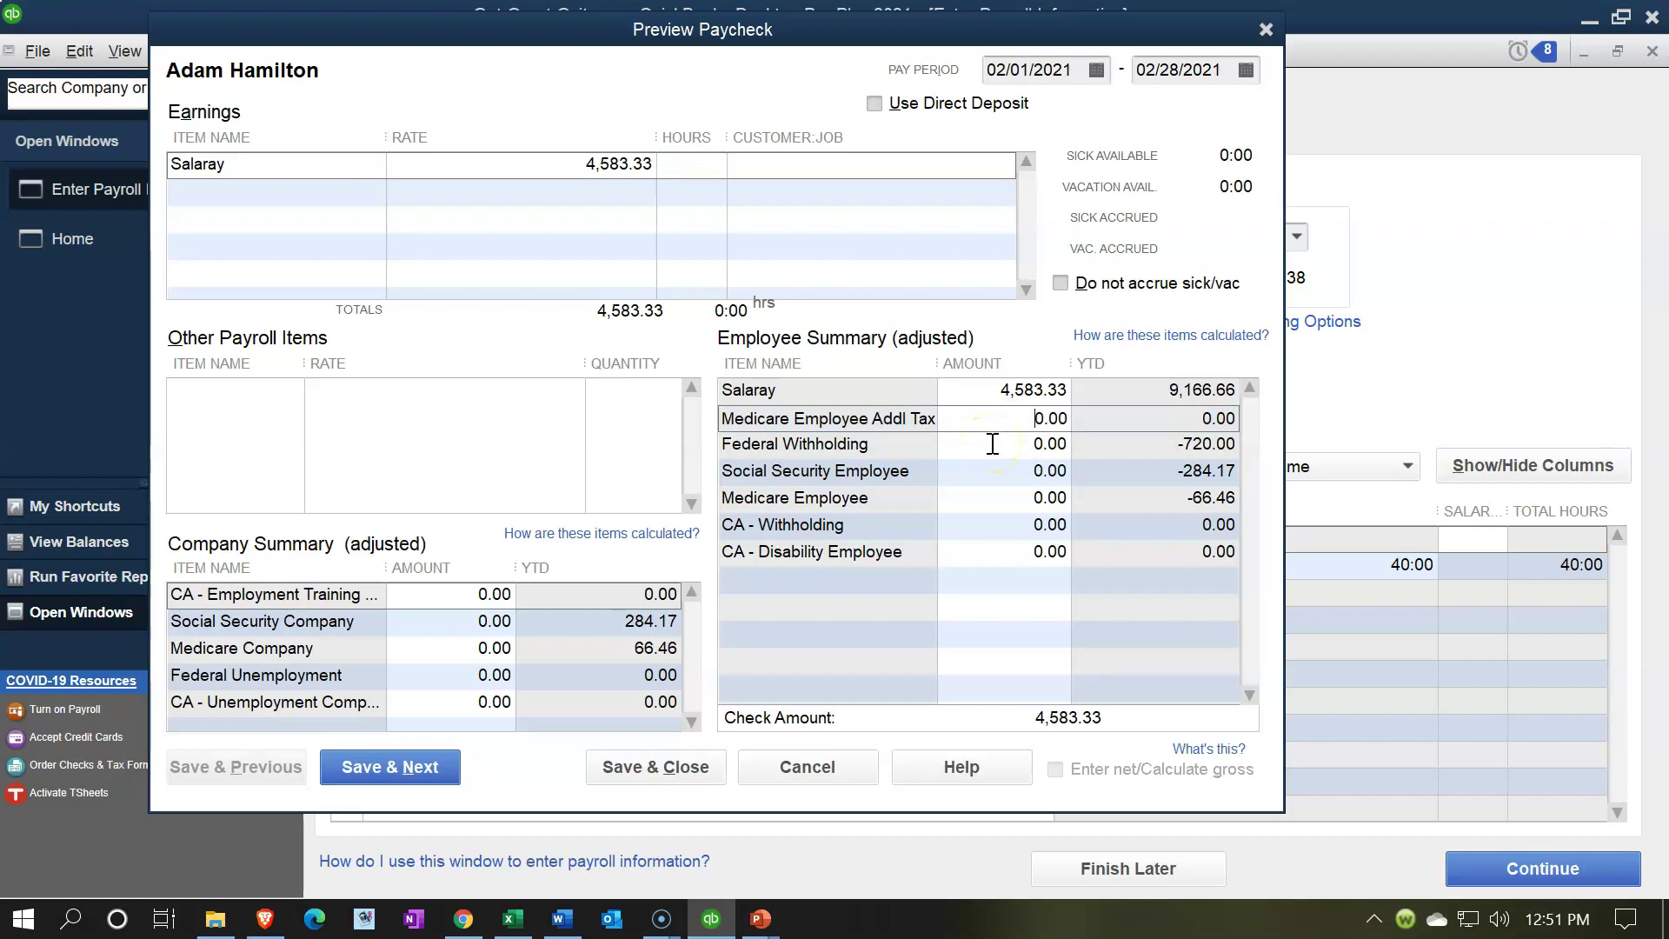
left_click(513, 919)
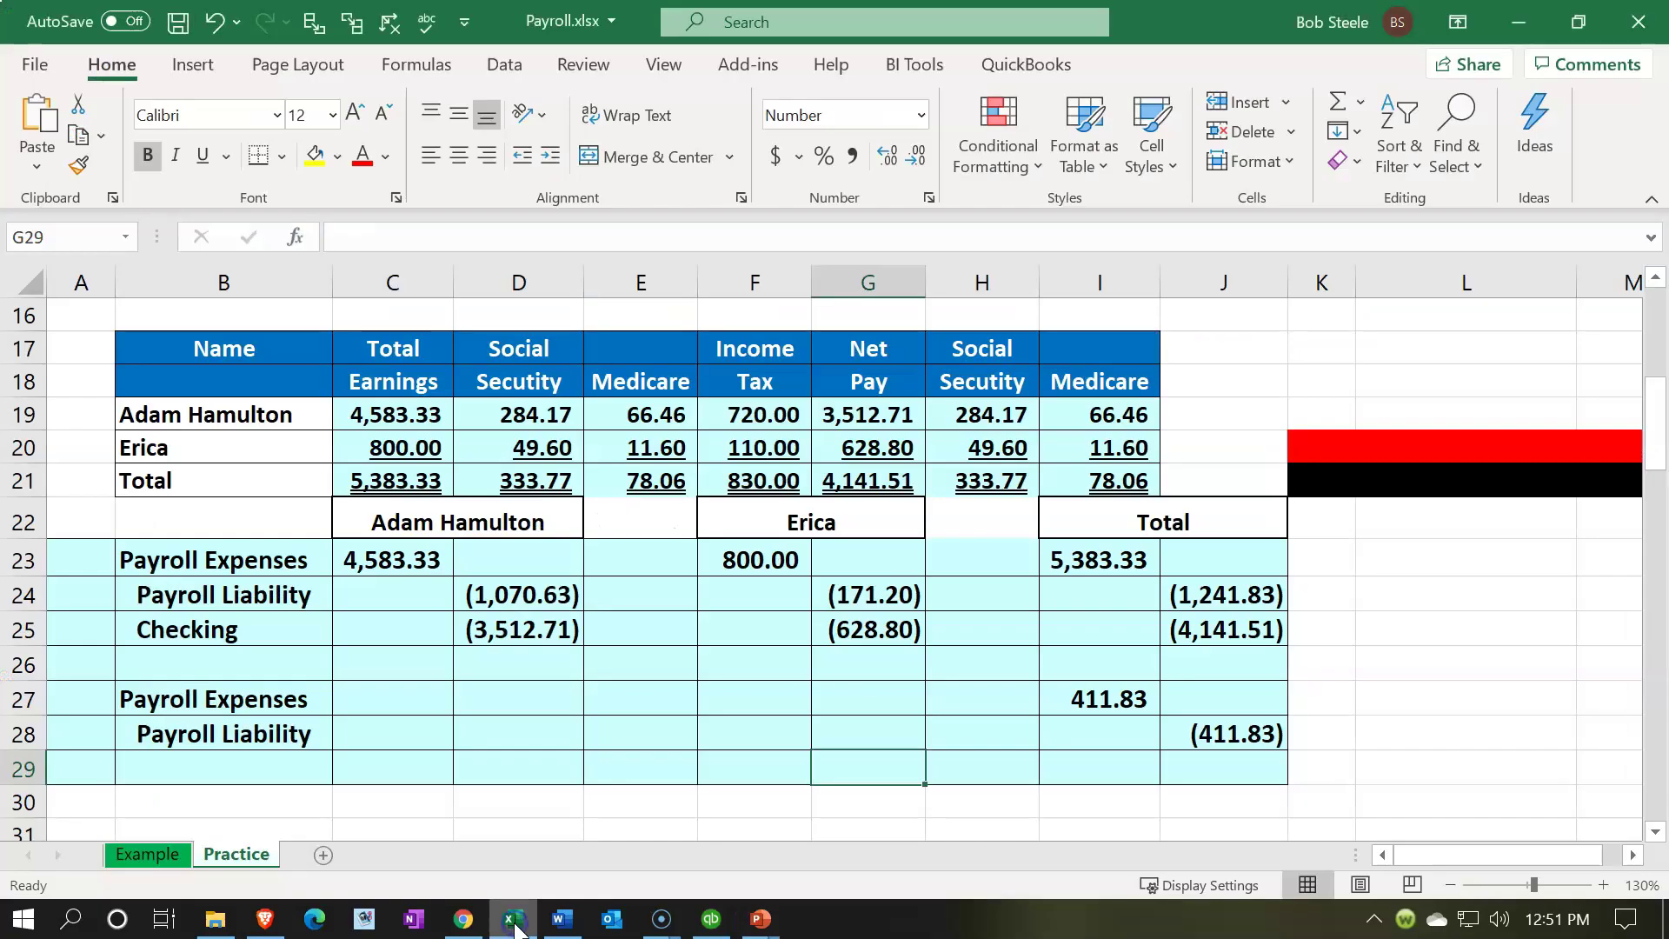
left_click(518, 409)
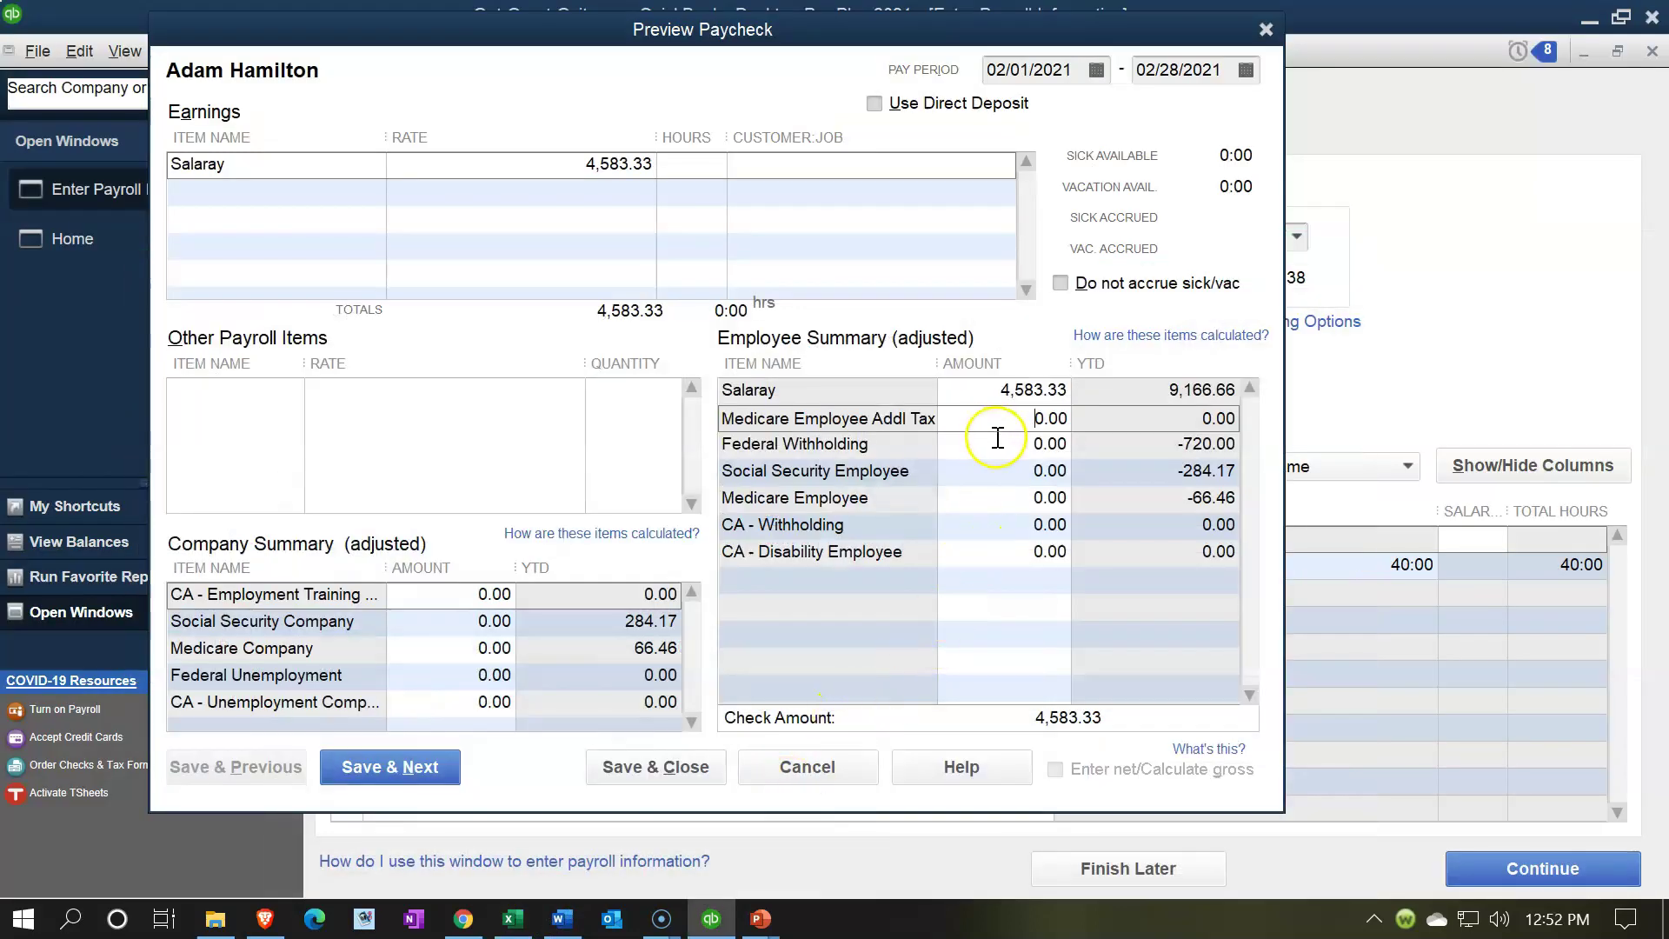
left_click(996, 472)
type("284.17")
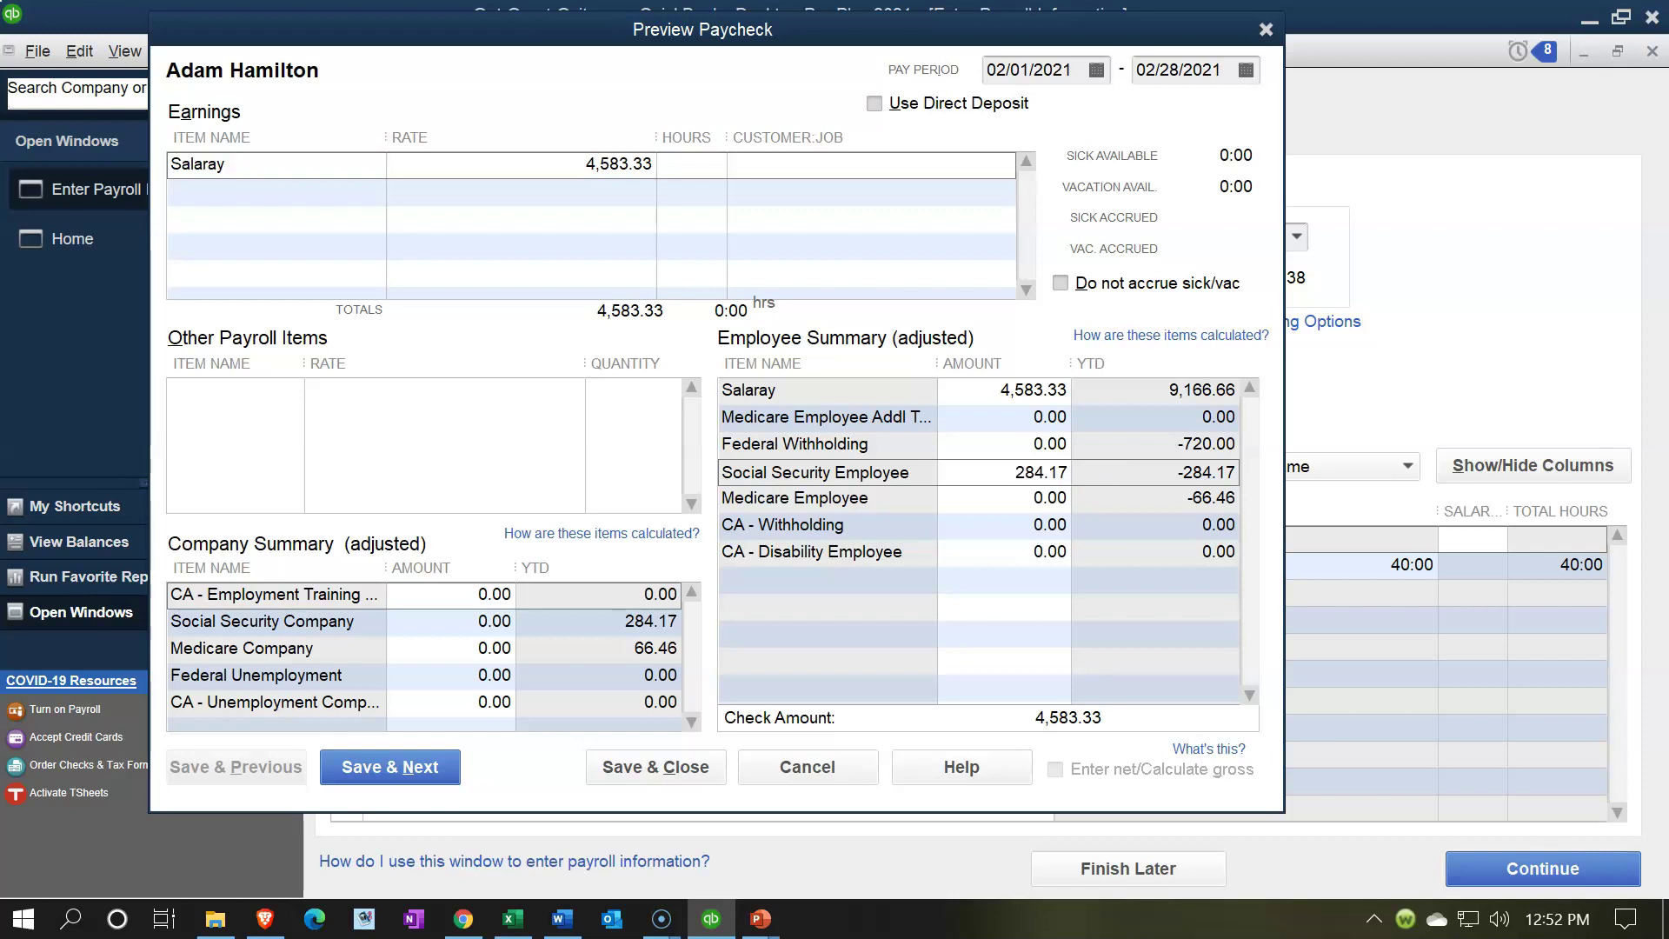
key("Tab")
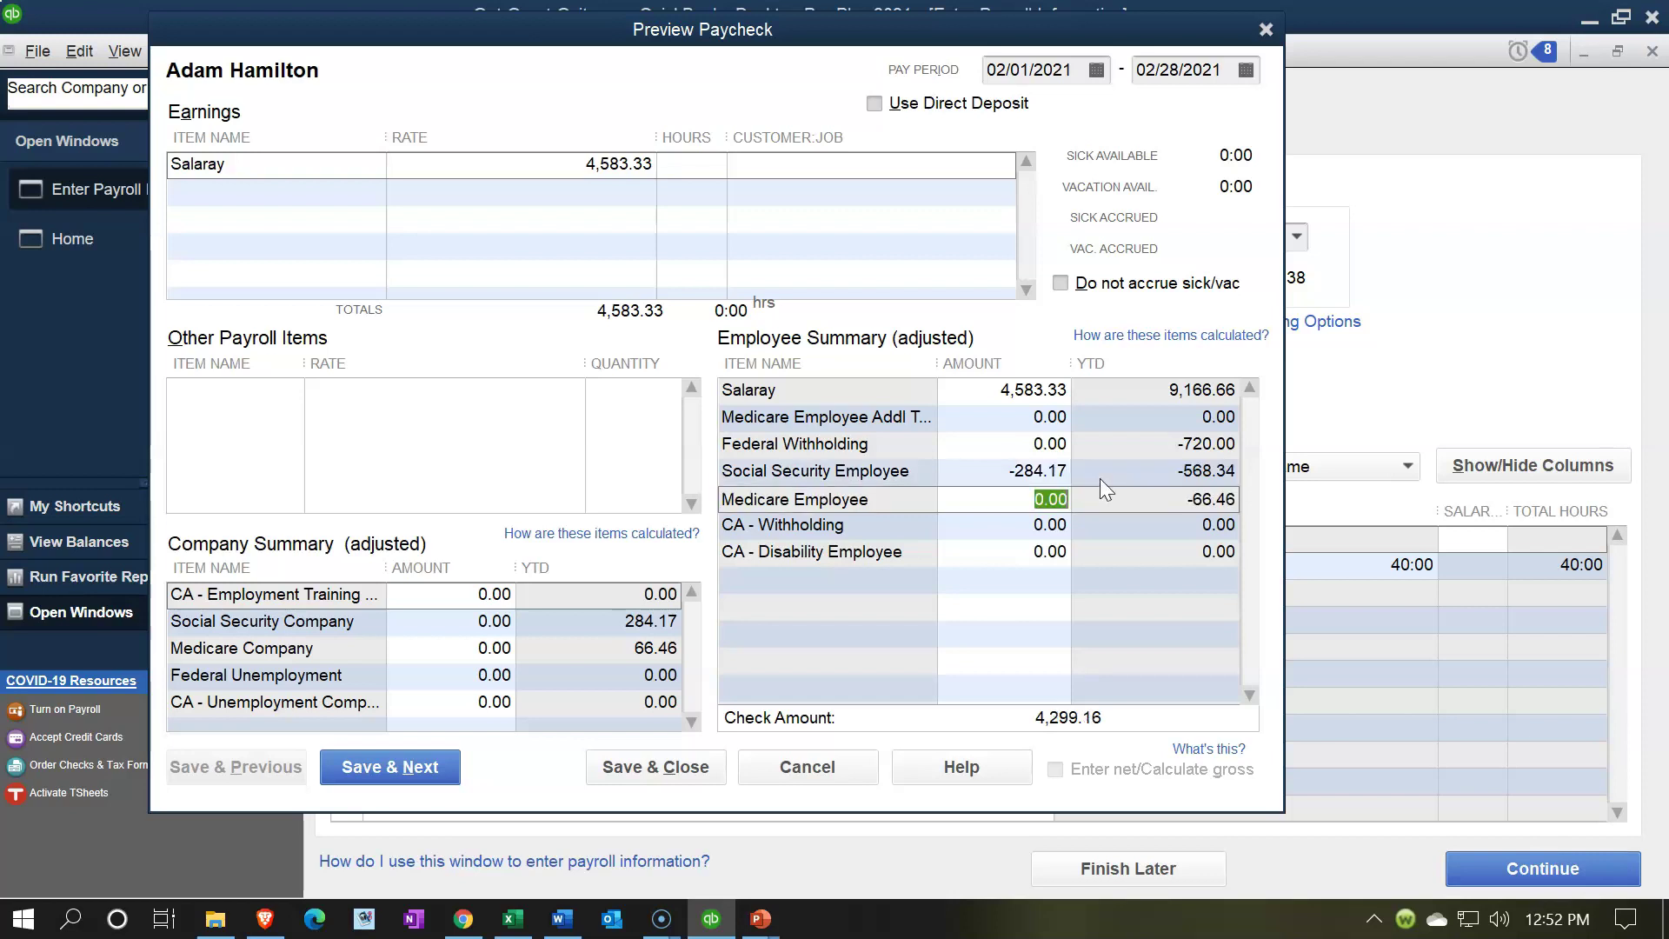
Step: Look up the first employee's Medicare in the Excel worksheet and enter 66.46 as Medicare Employee Addl Tax on the QuickBooks paycheck
left_click(514, 918)
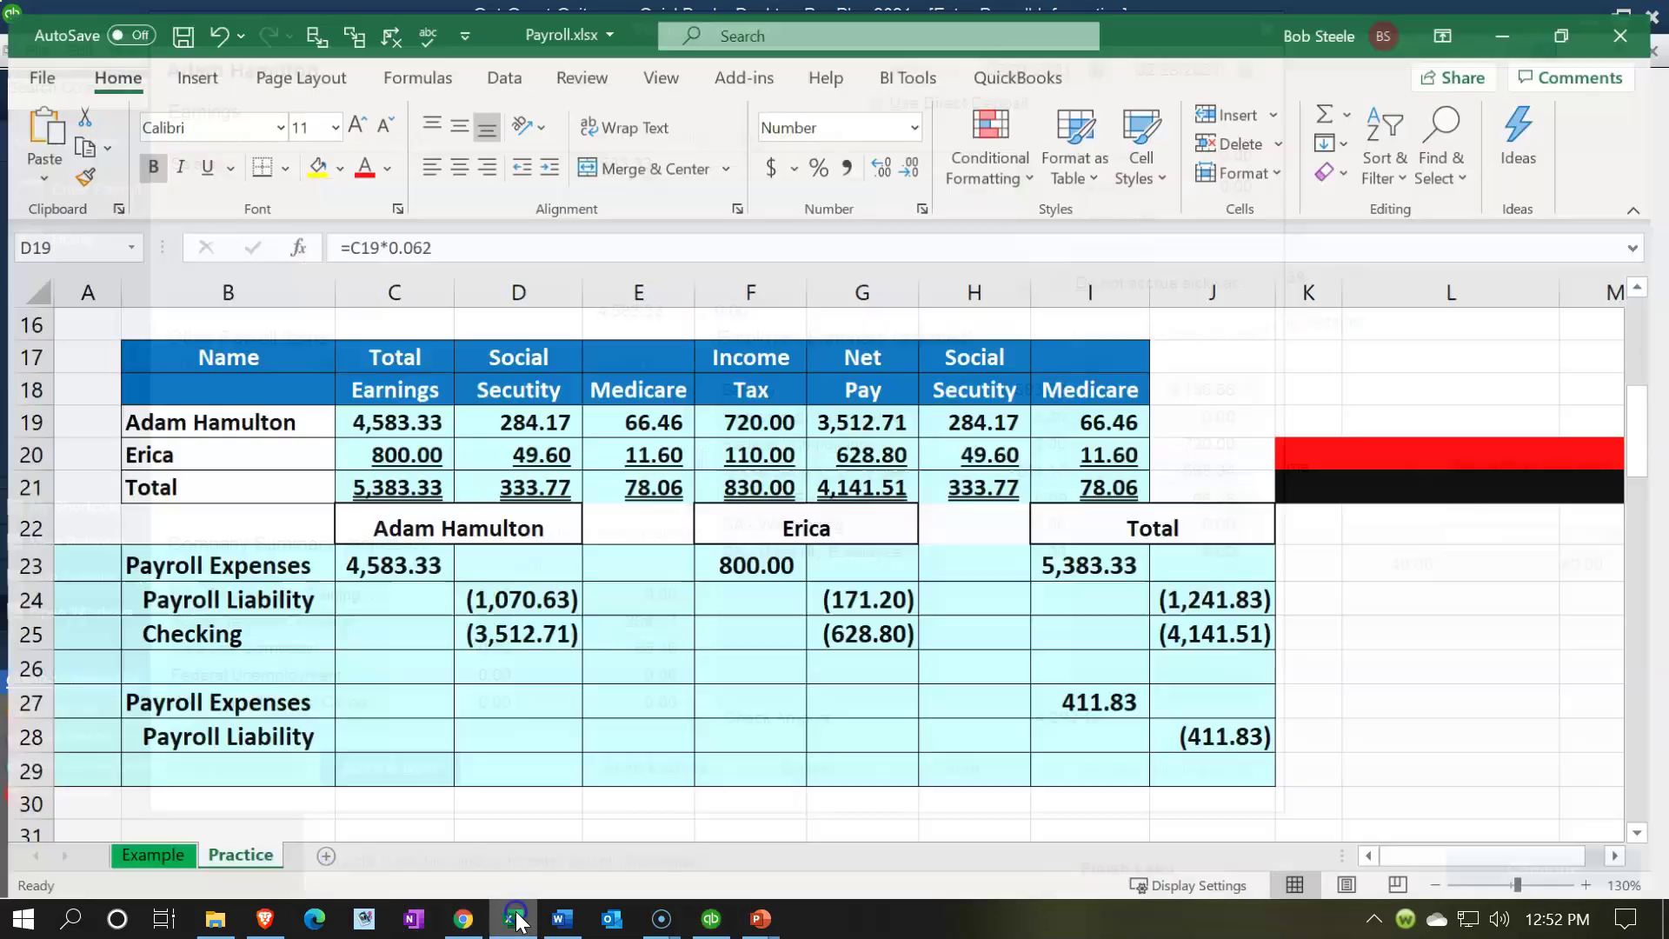
left_click(643, 379)
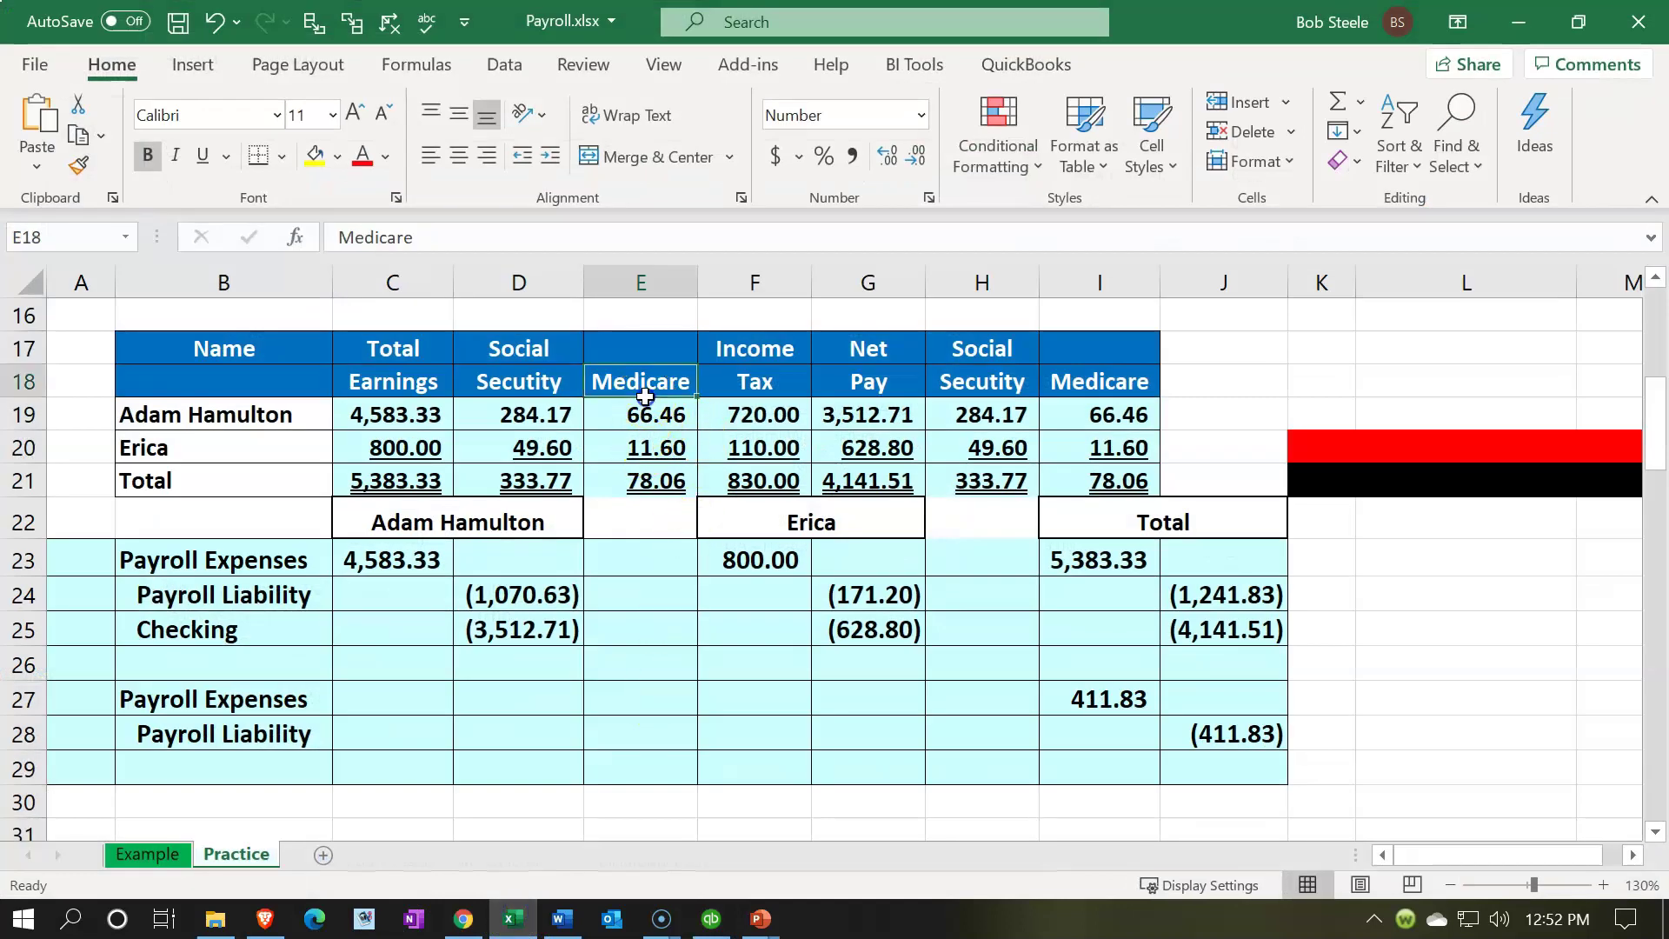
left_click(655, 412)
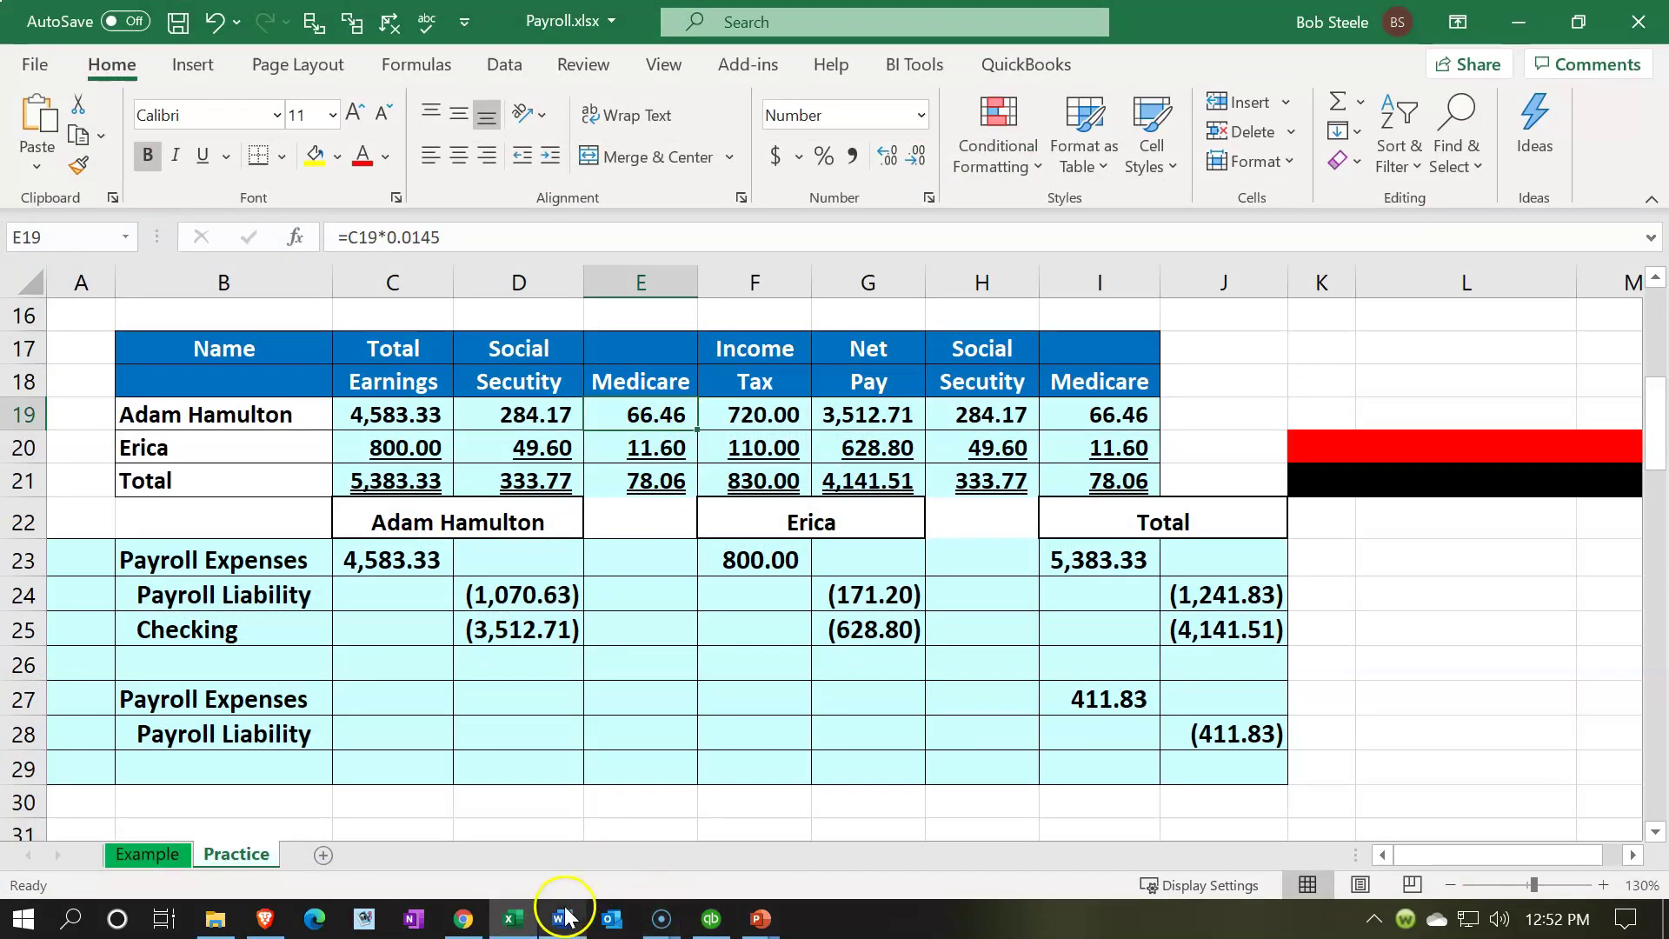
left_click(711, 919)
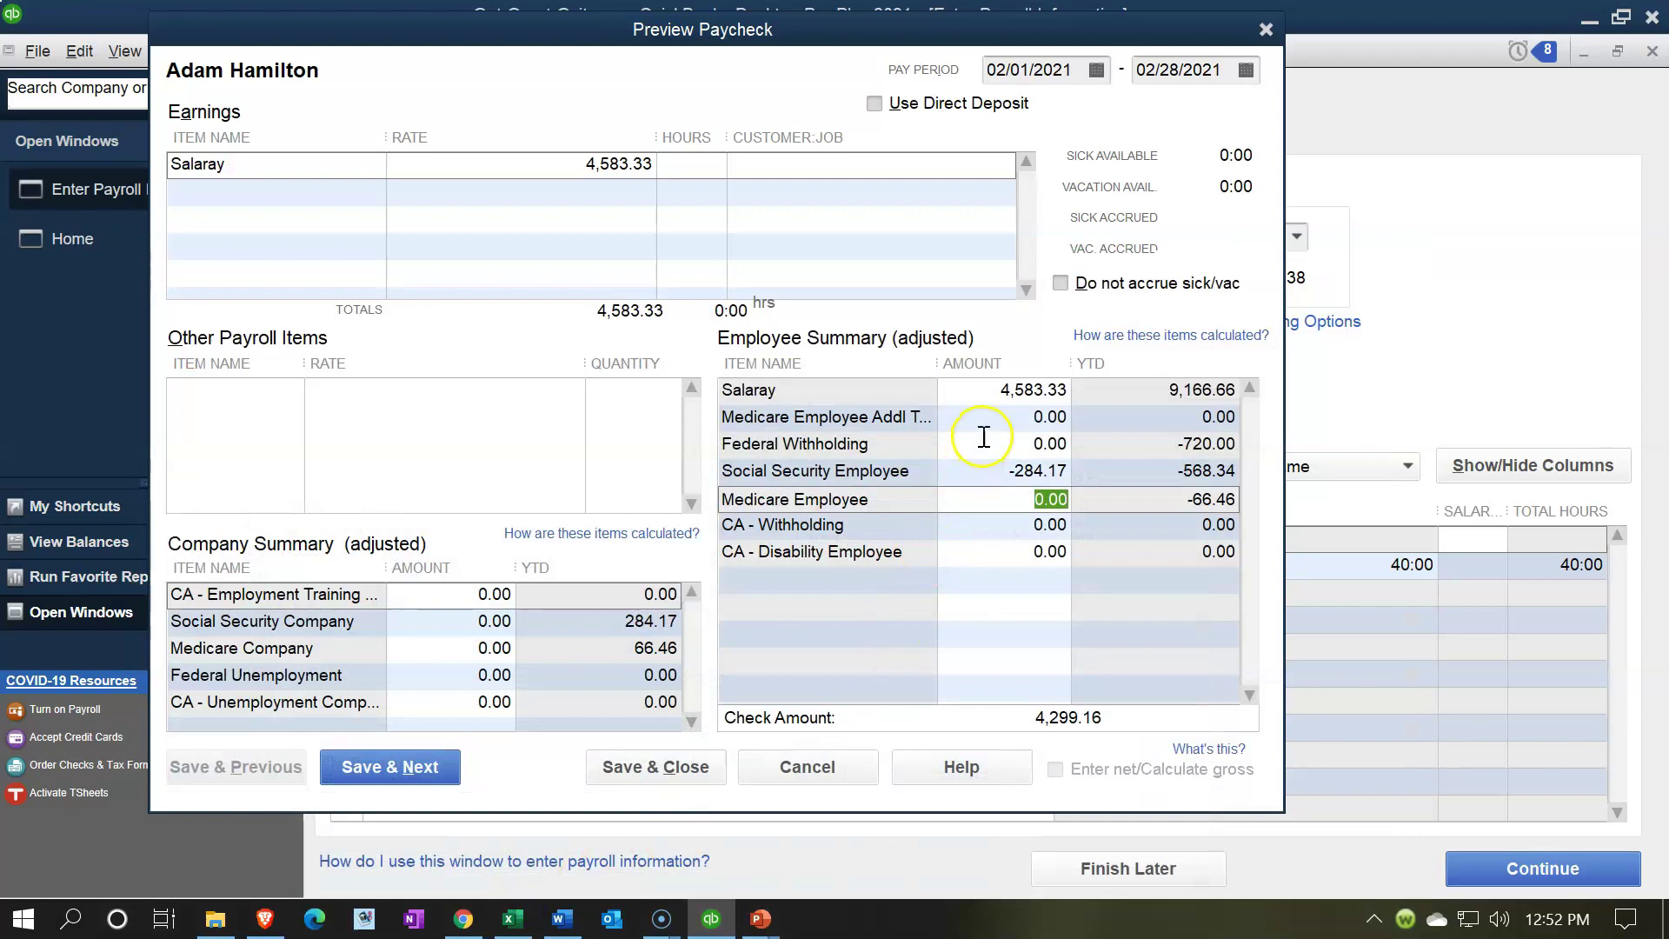
left_click(999, 418)
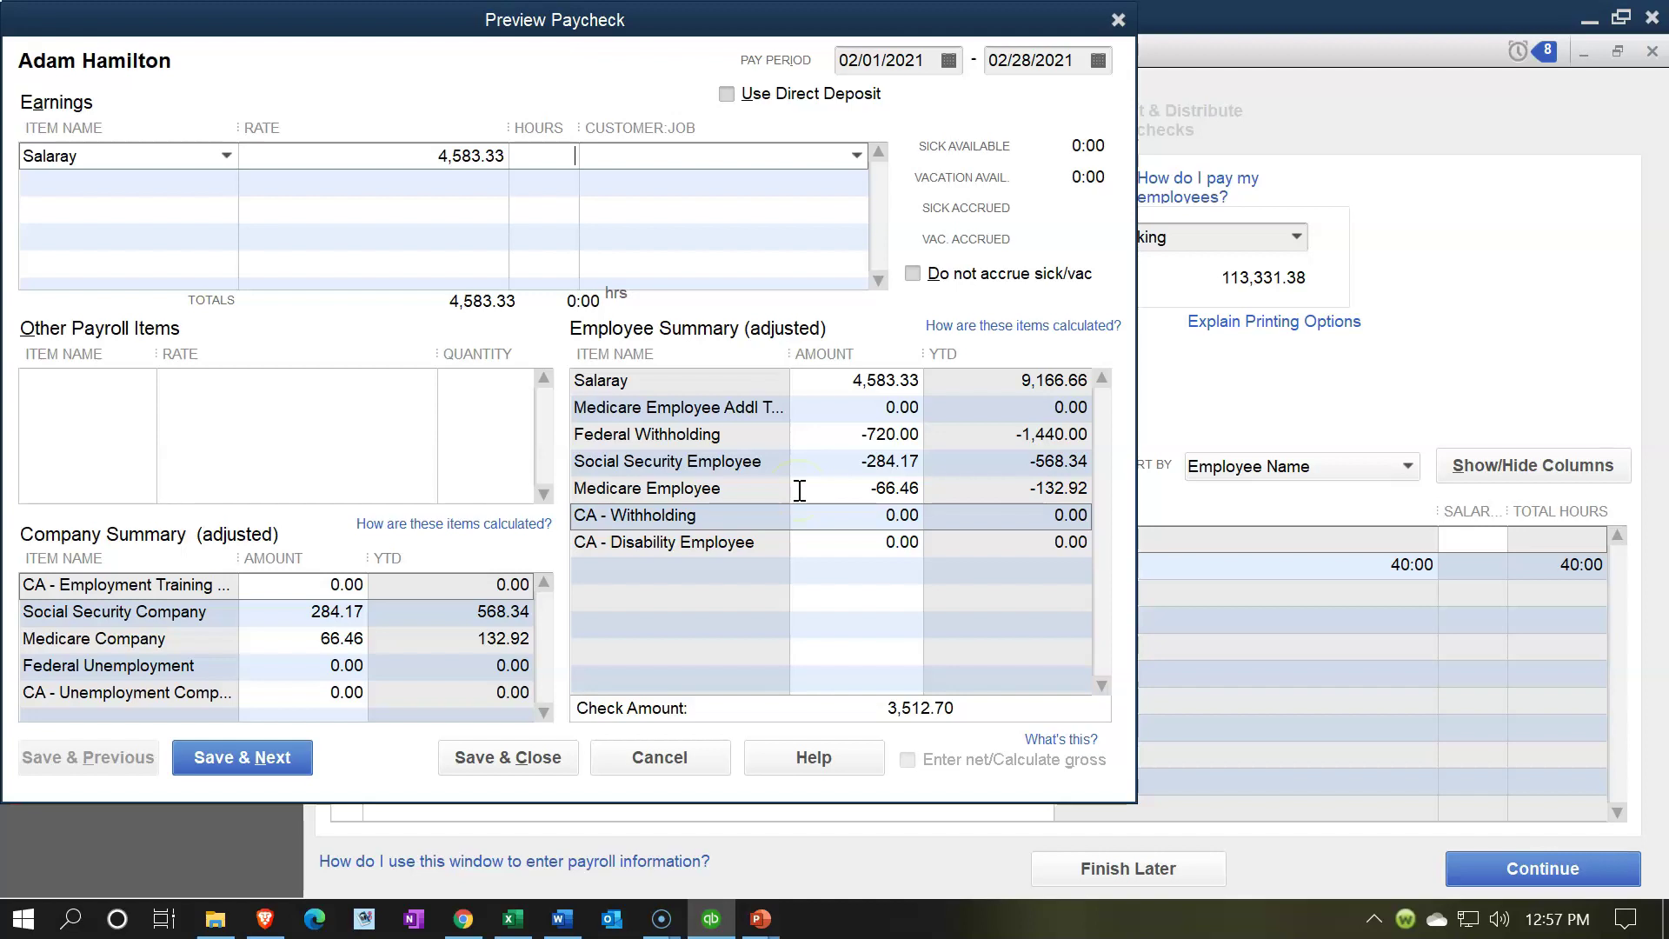
left_click(869, 400)
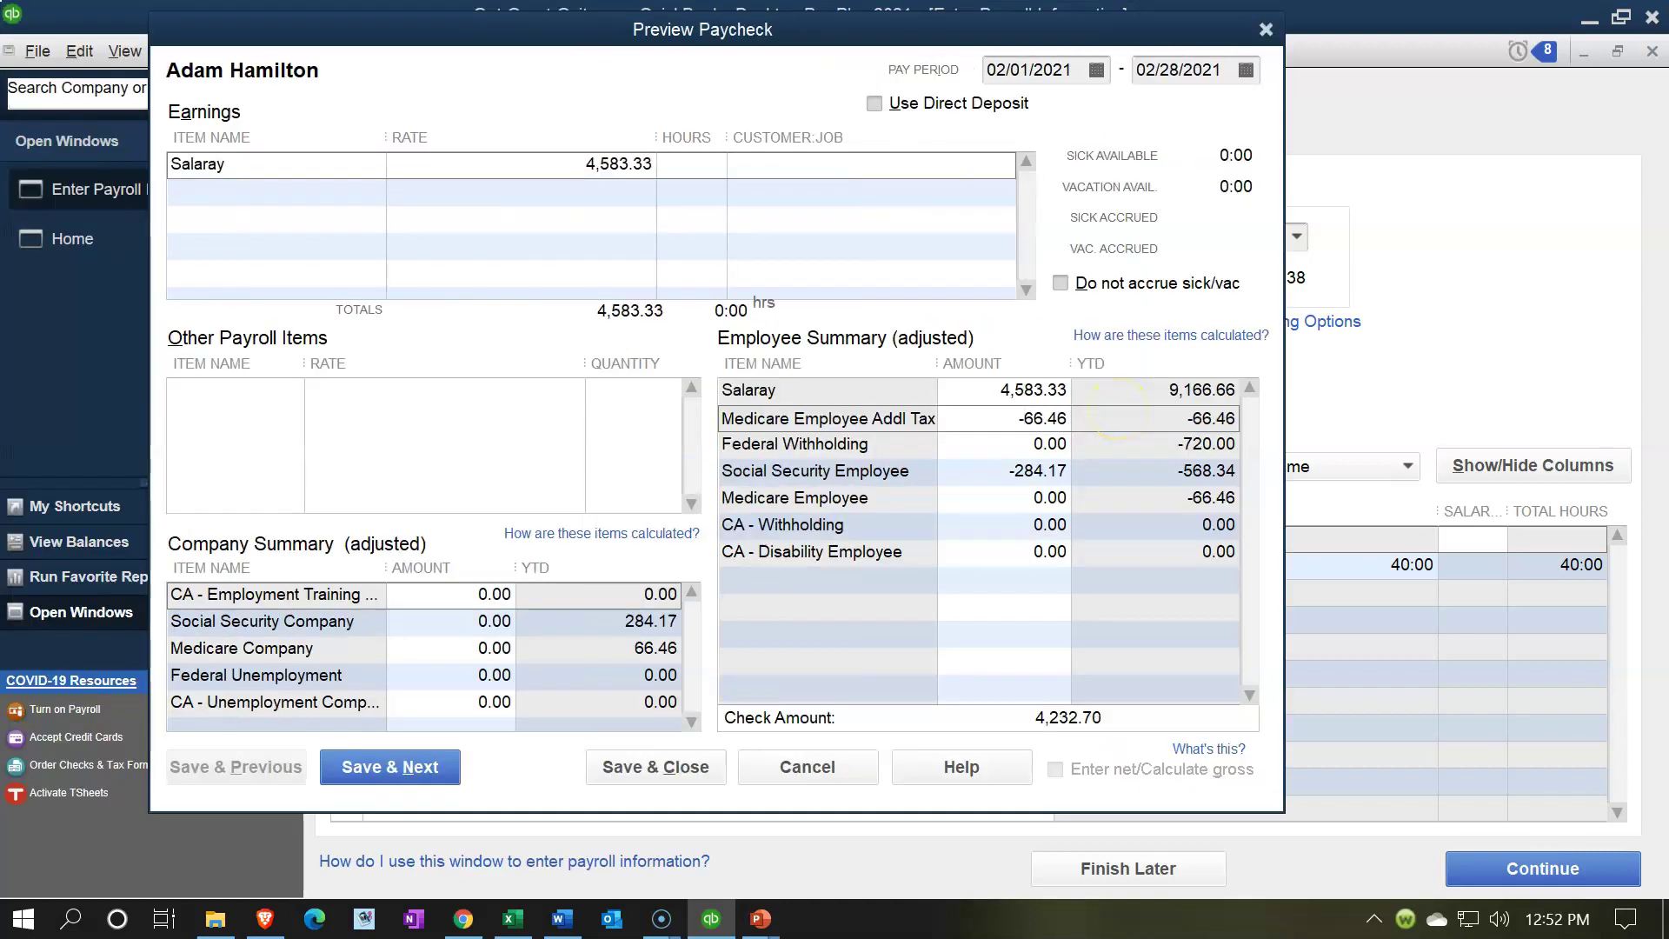
key("alt+n")
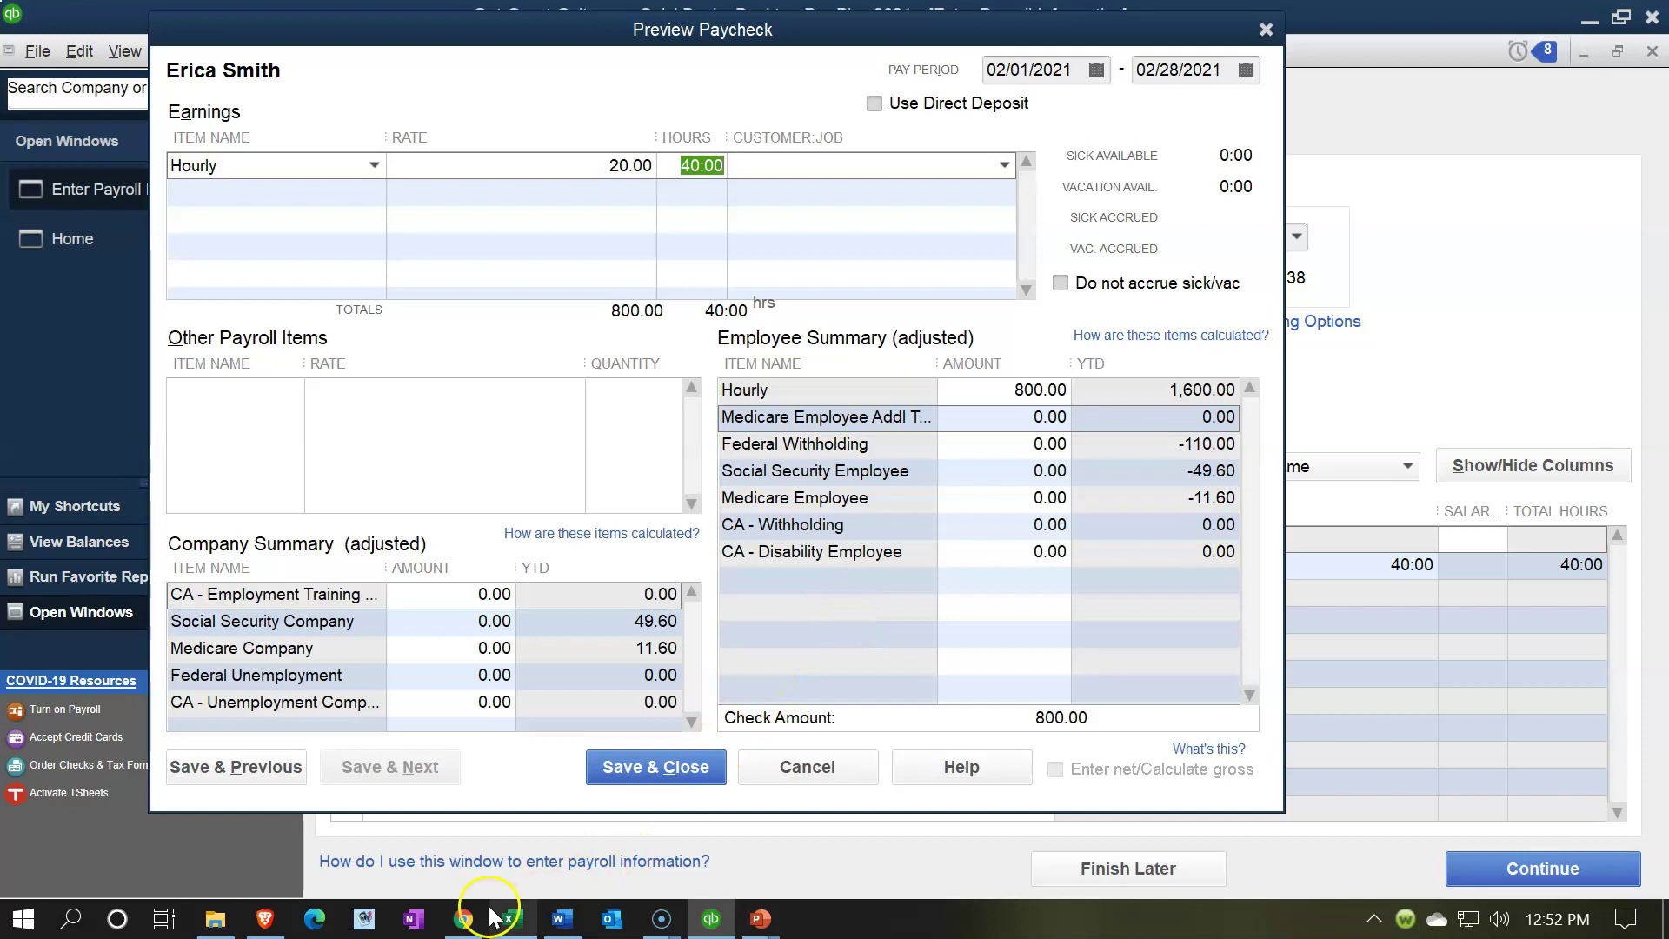
mouse_move(513, 919)
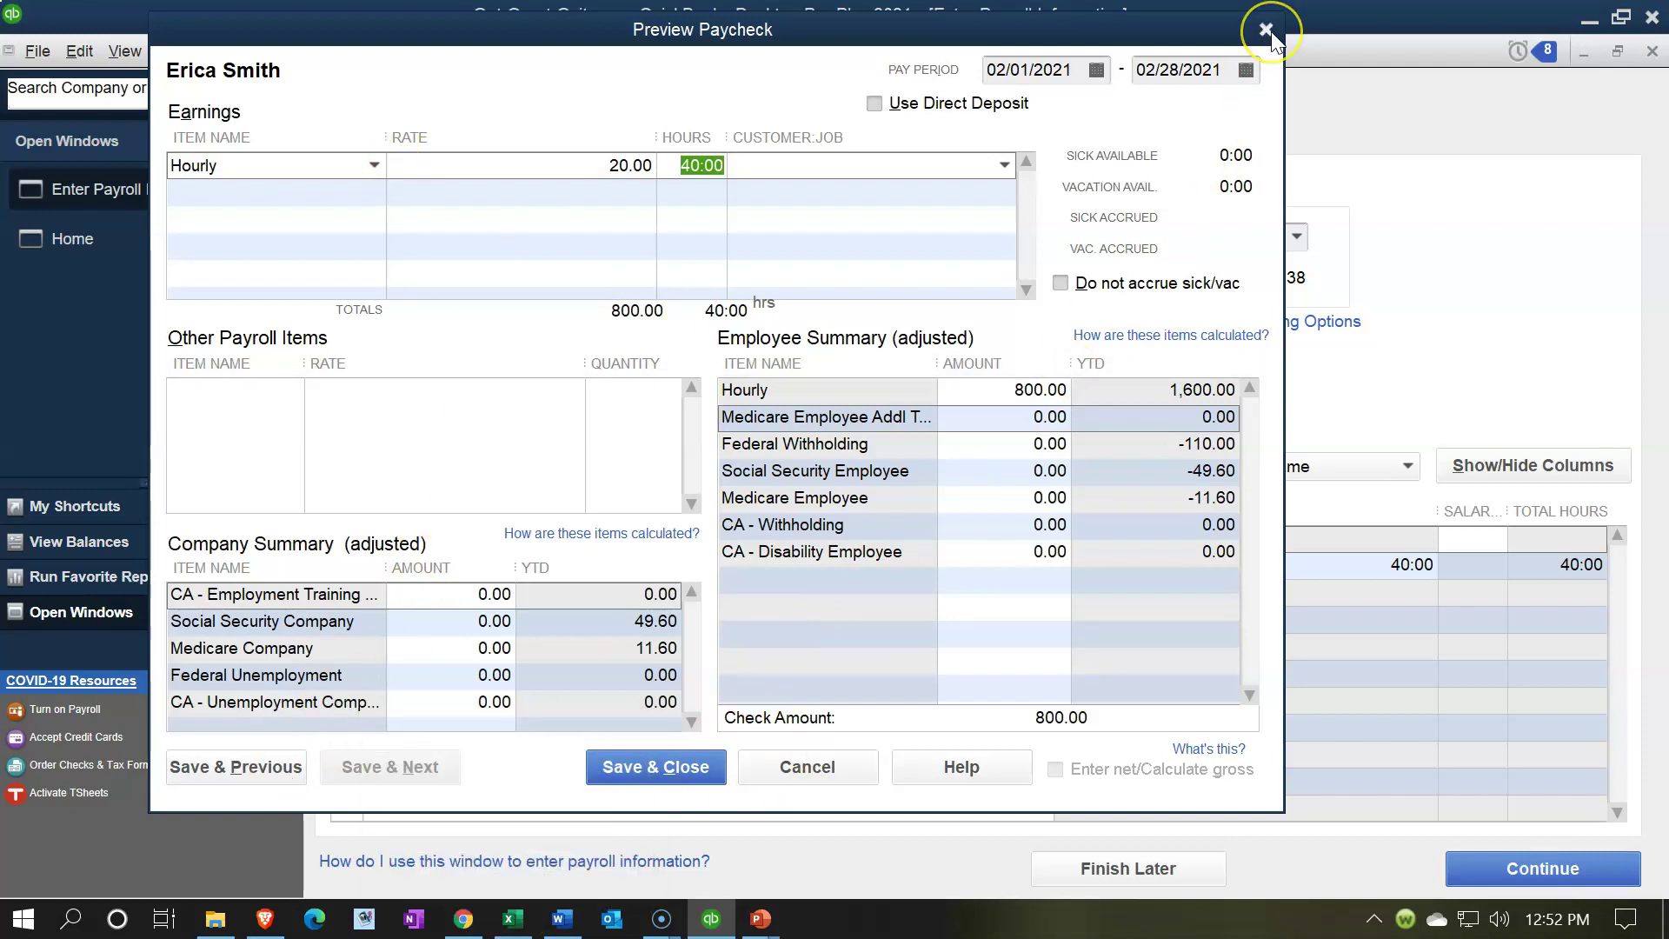
left_click(1267, 30)
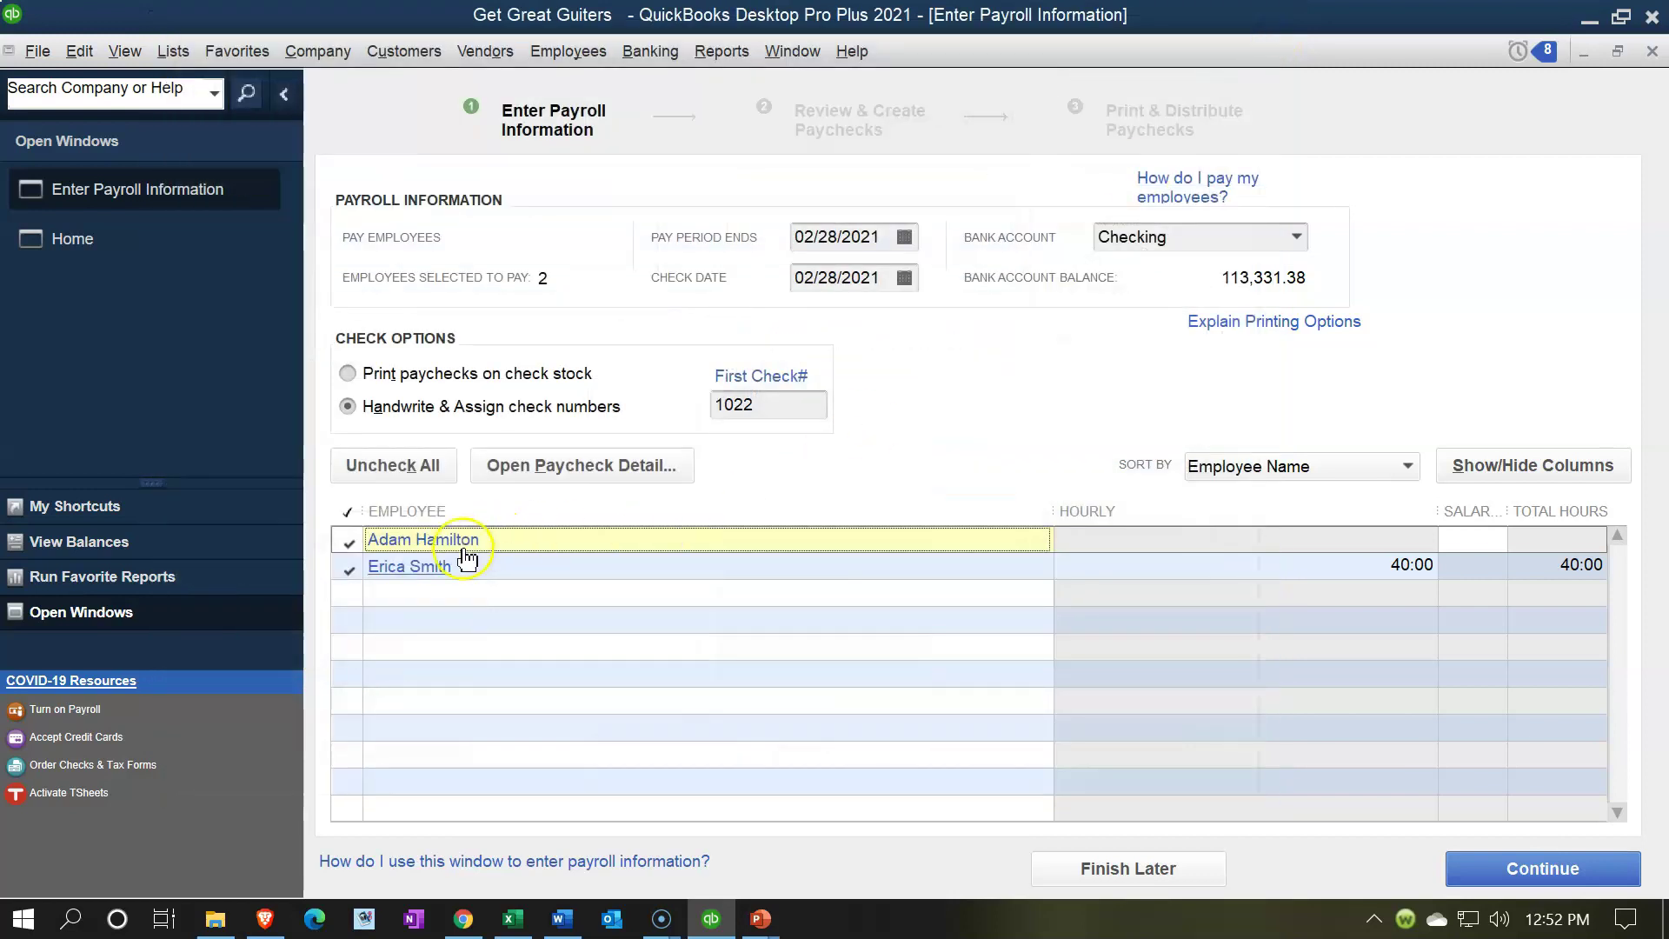
left_click(431, 539)
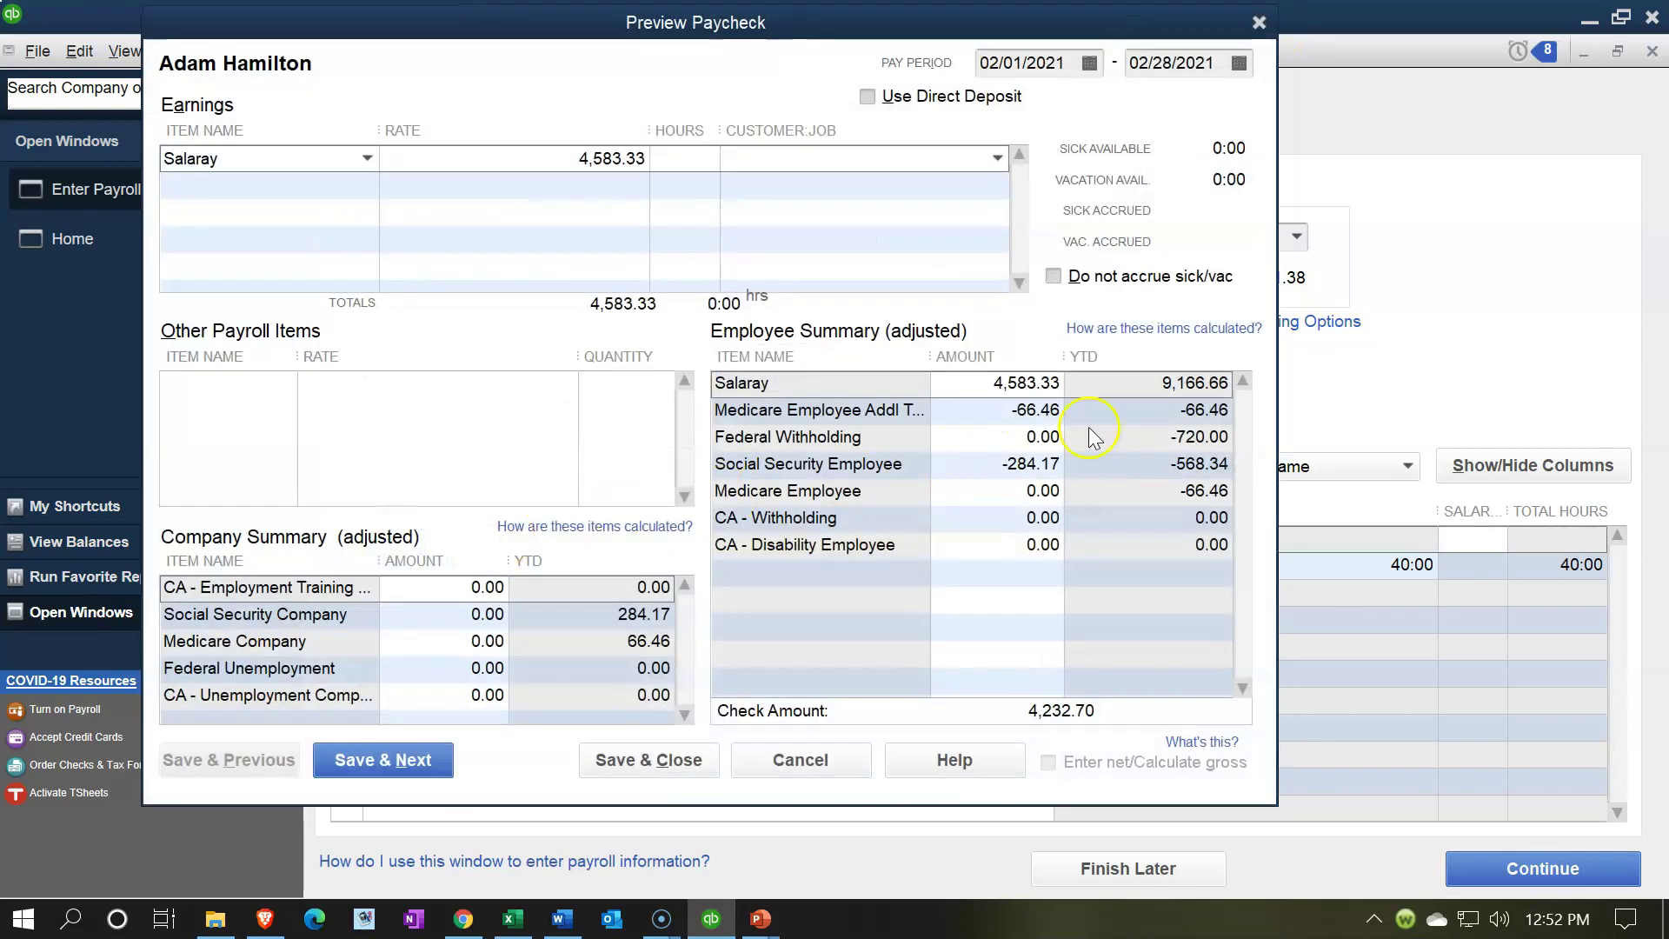
Step: Look up the first employee's income tax in the Excel worksheet and enter 720 as Federal Withholding on the QuickBooks paycheck
left_click(508, 922)
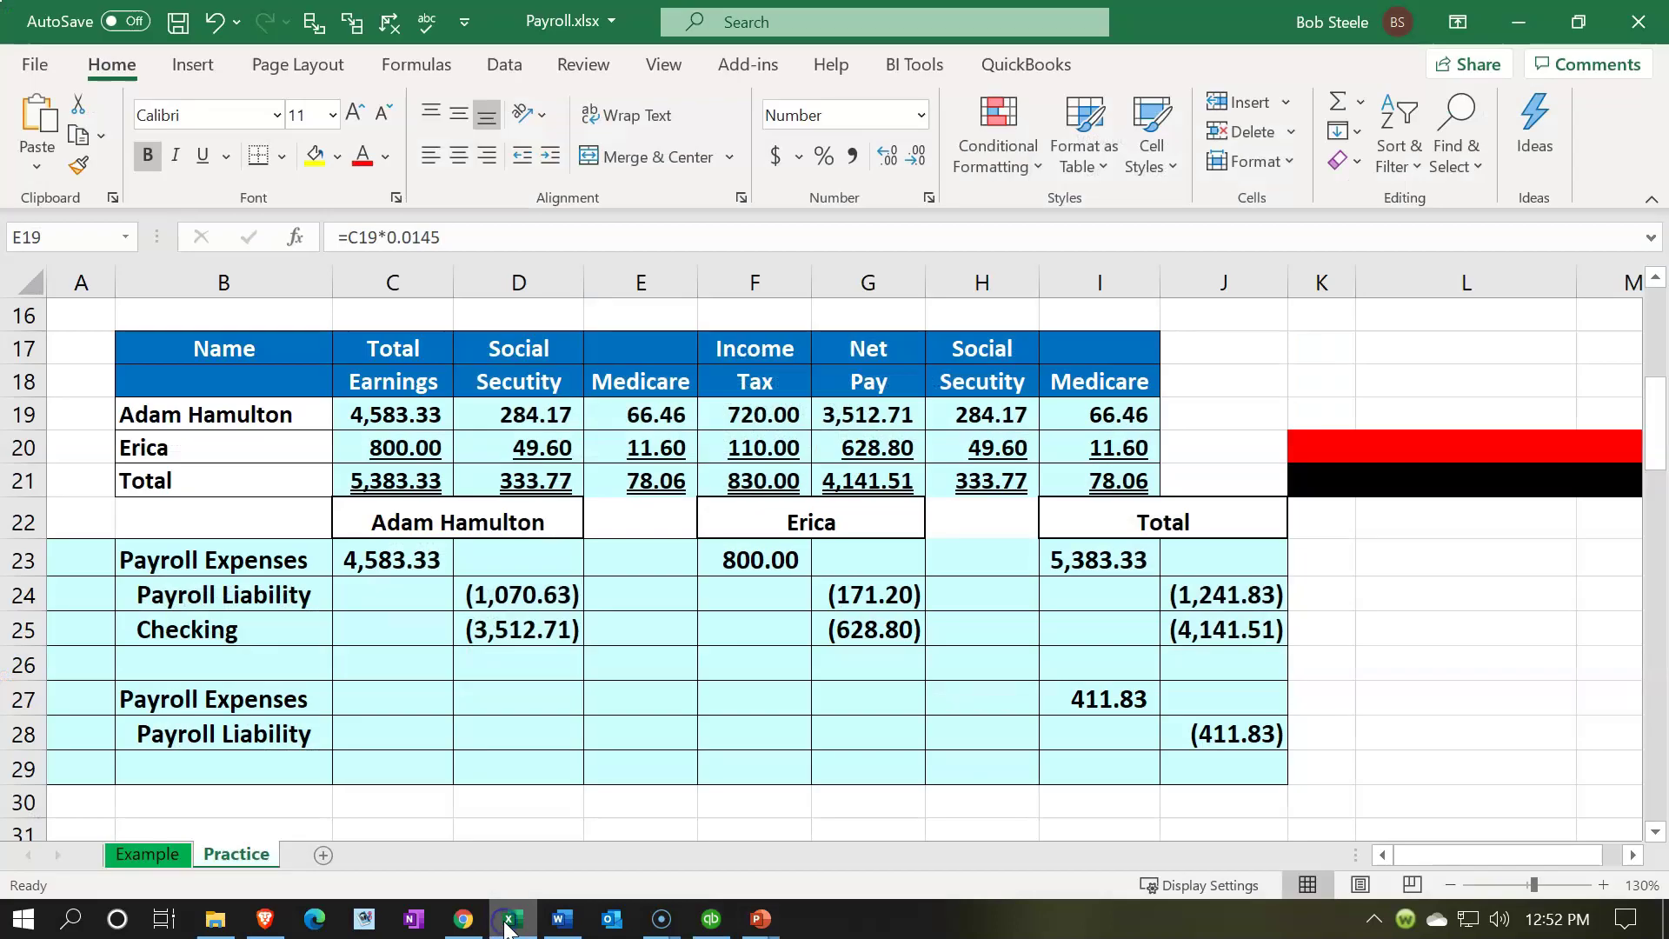
left_click(776, 406)
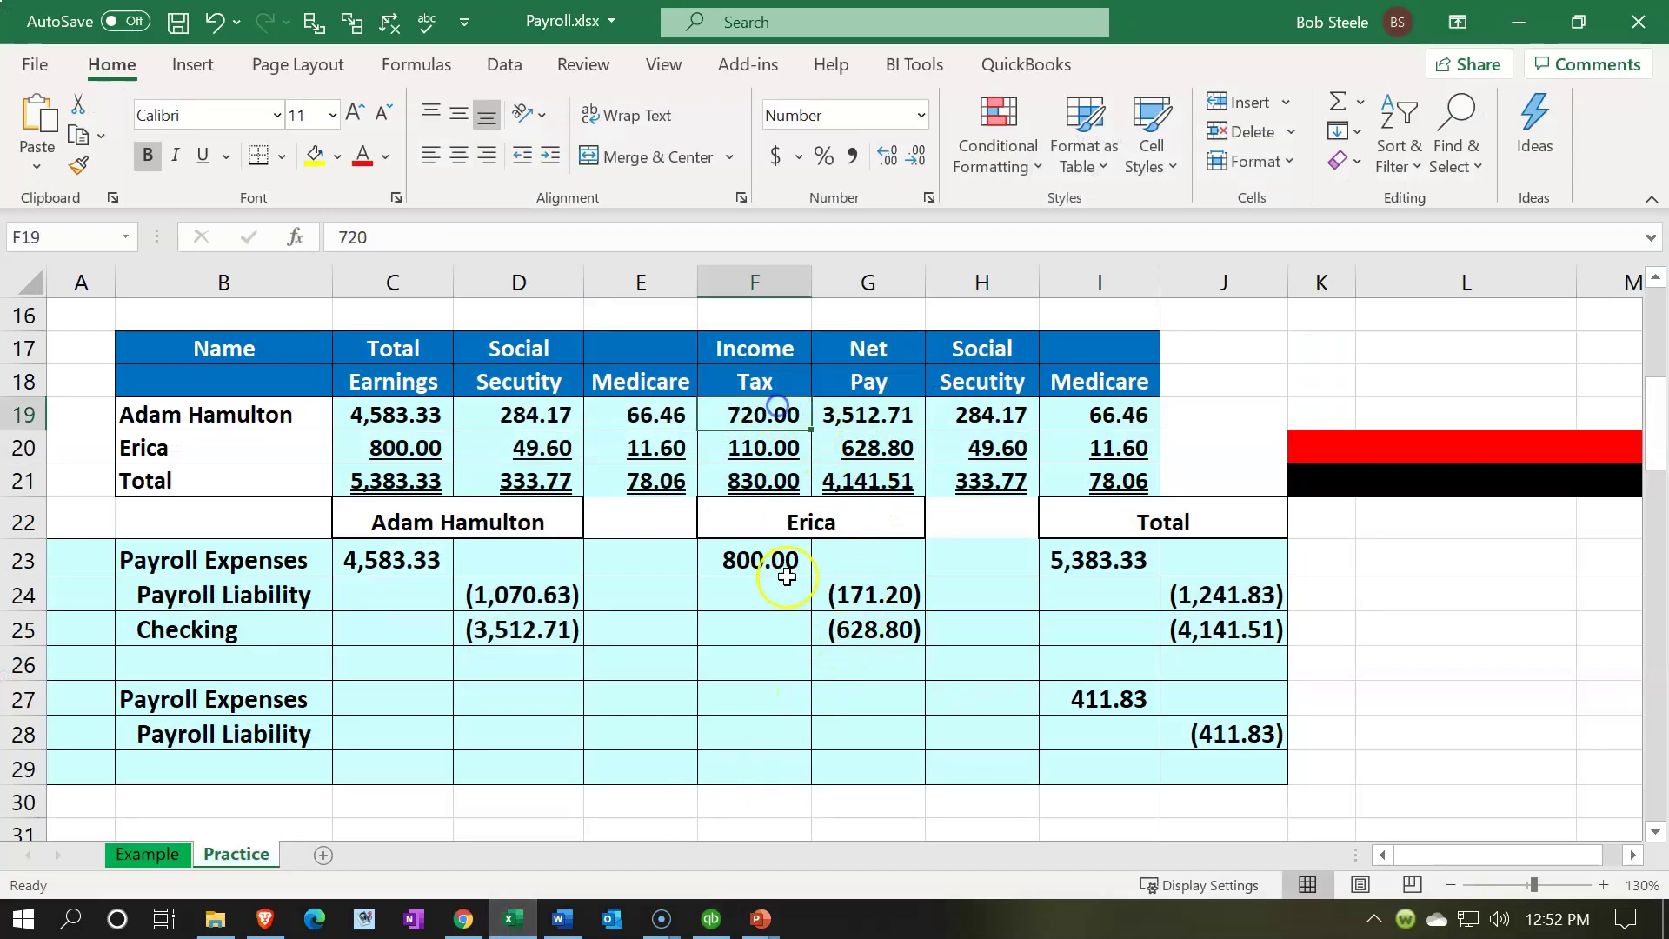
left_click(515, 919)
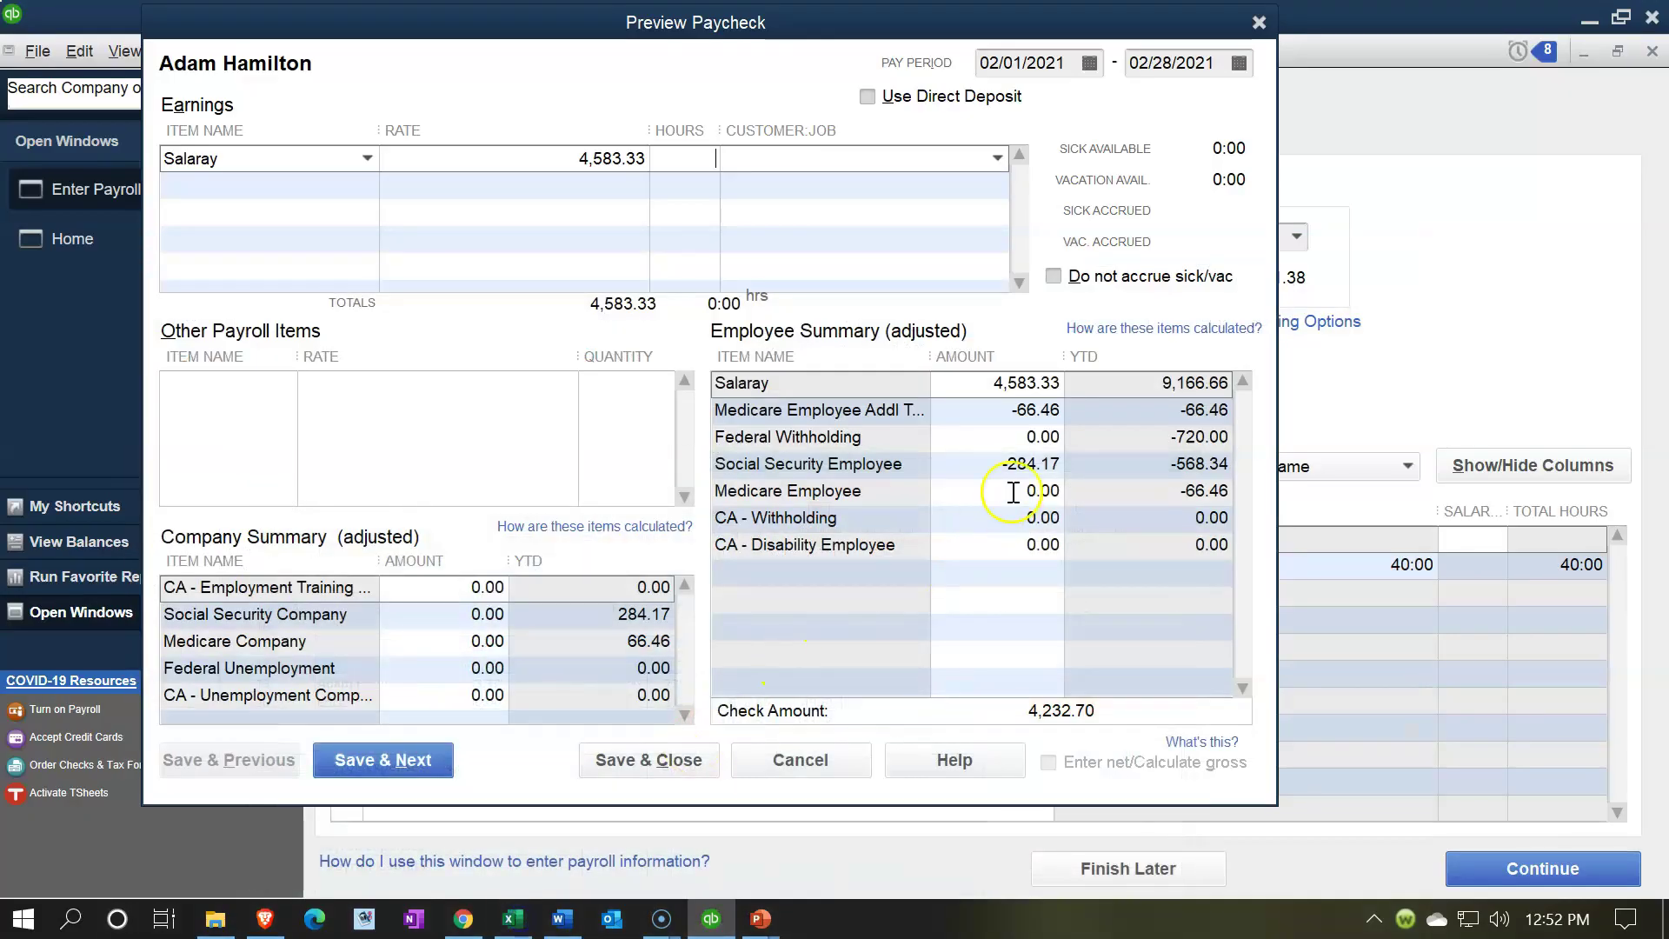
left_click(1034, 438)
type("720")
key("Tab")
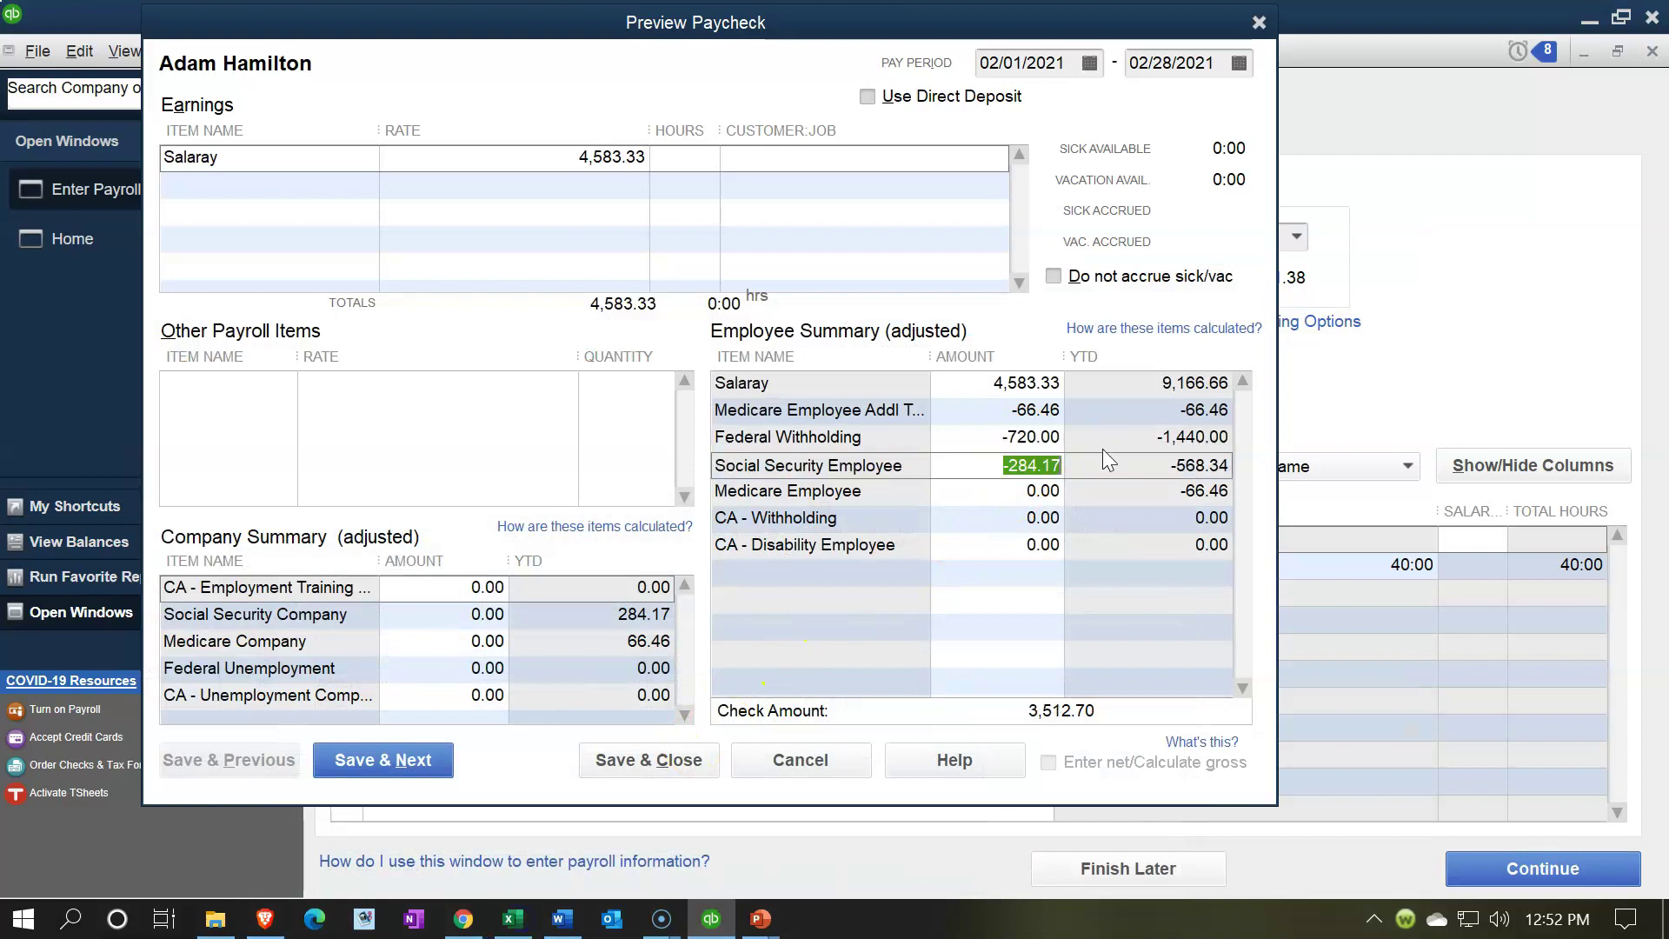
left_click(1030, 522)
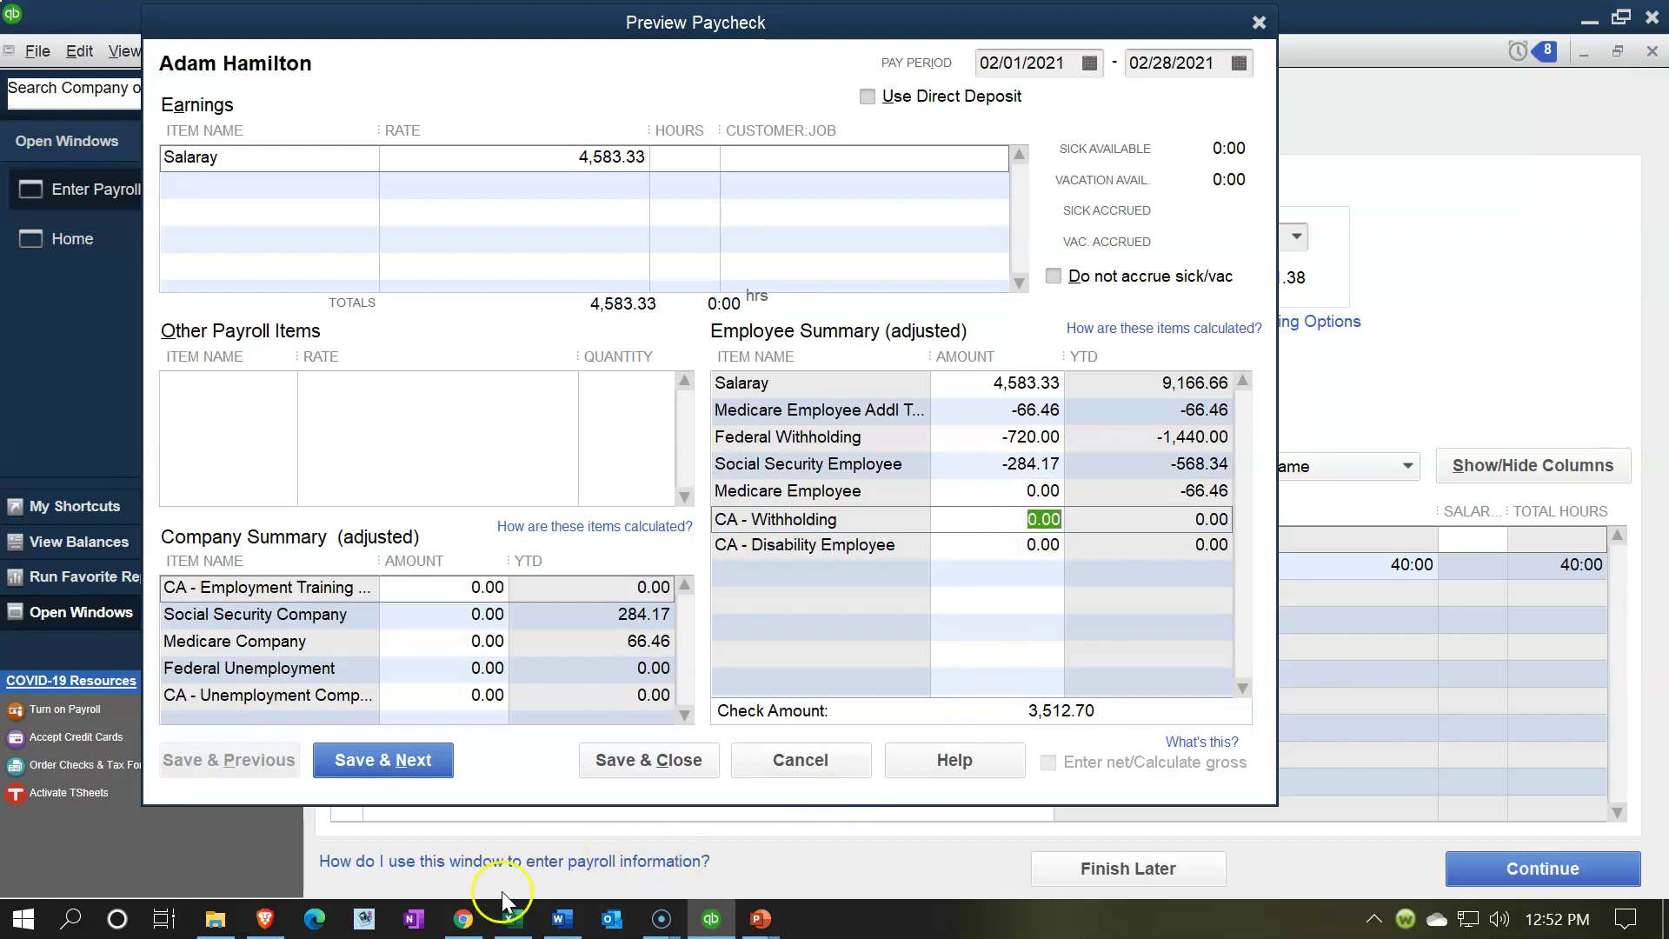
Step: Compare the first employee's net pay and journal entry in Excel with the check amount on the QuickBooks paycheck
left_click(513, 919)
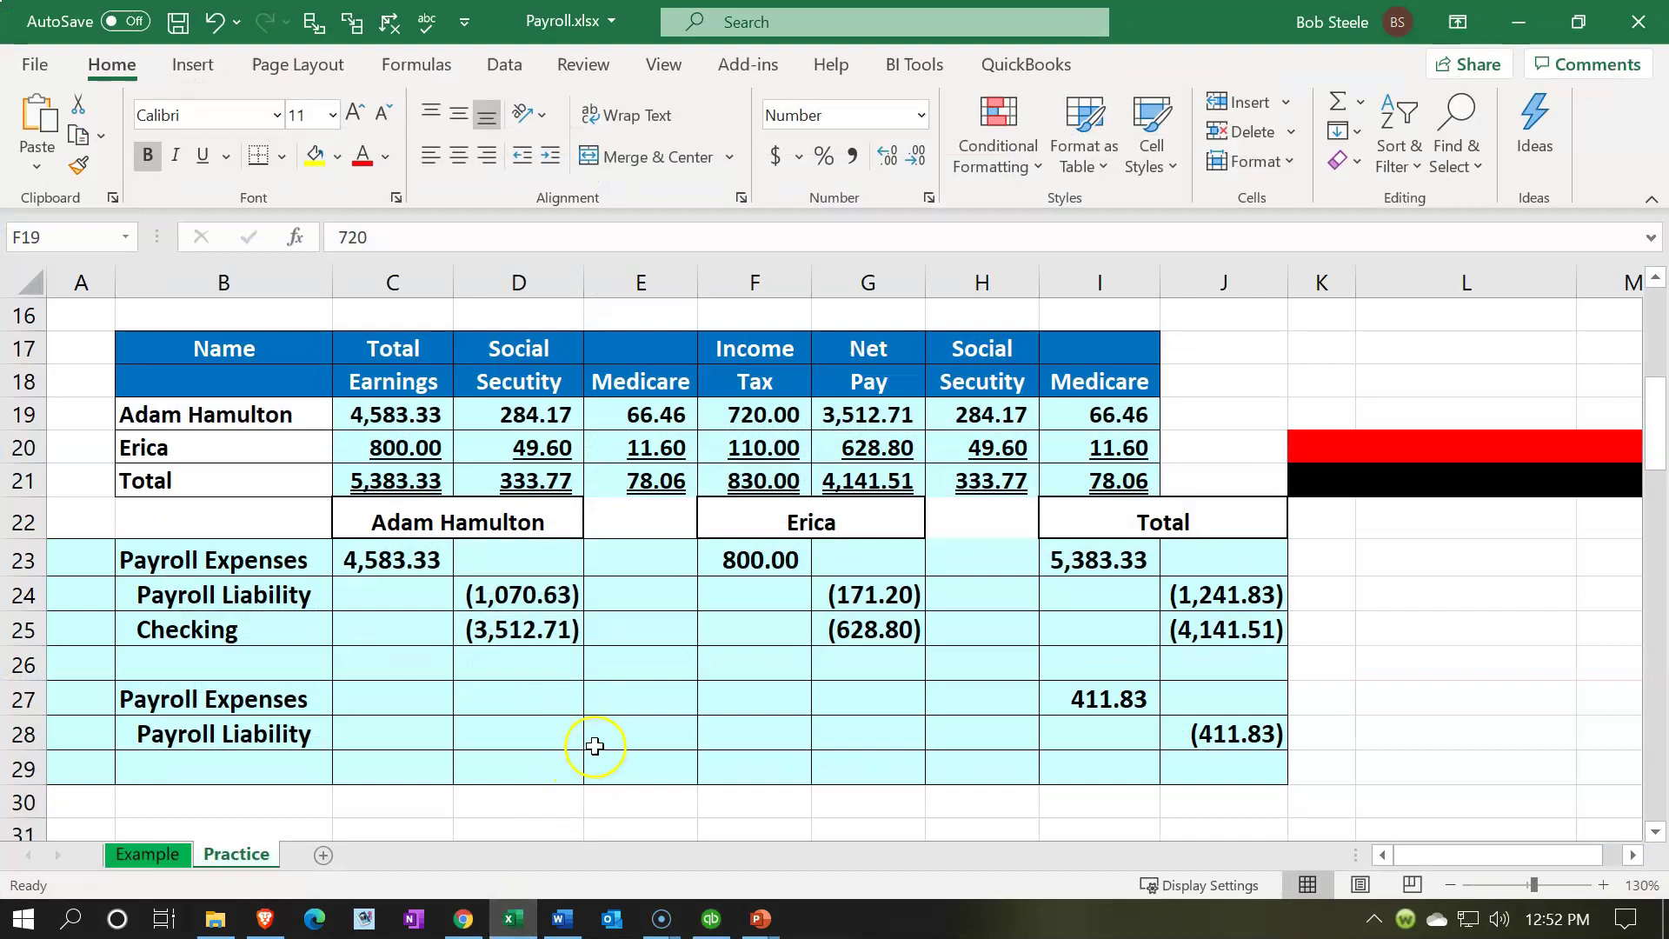
left_click(839, 419)
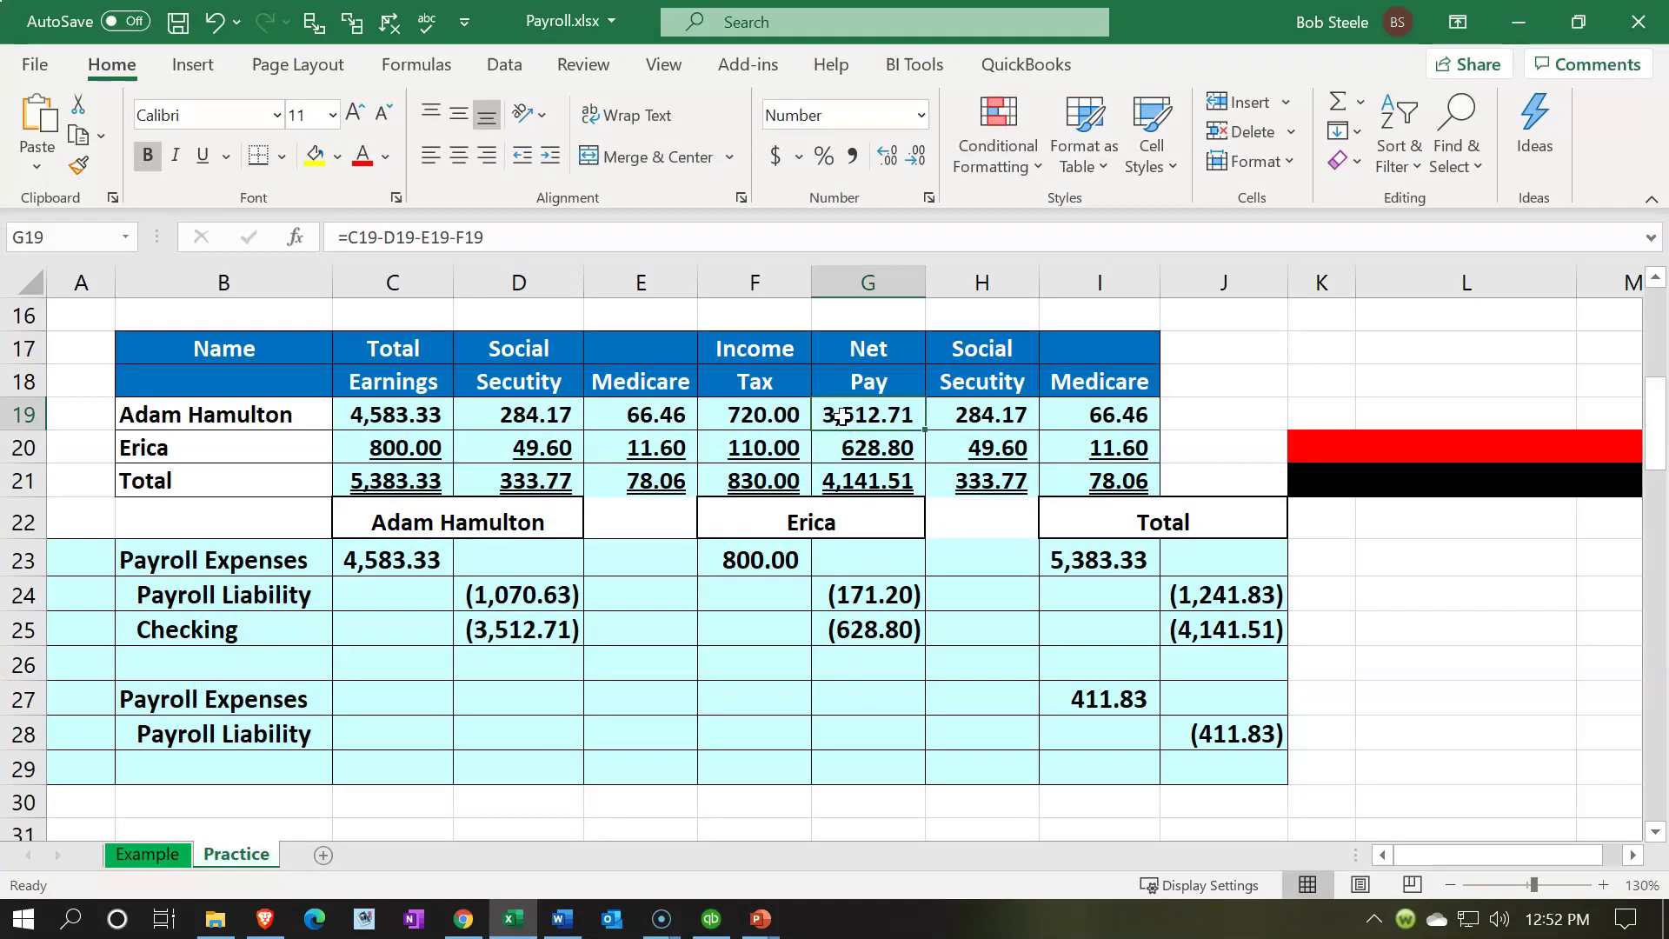
left_click(711, 919)
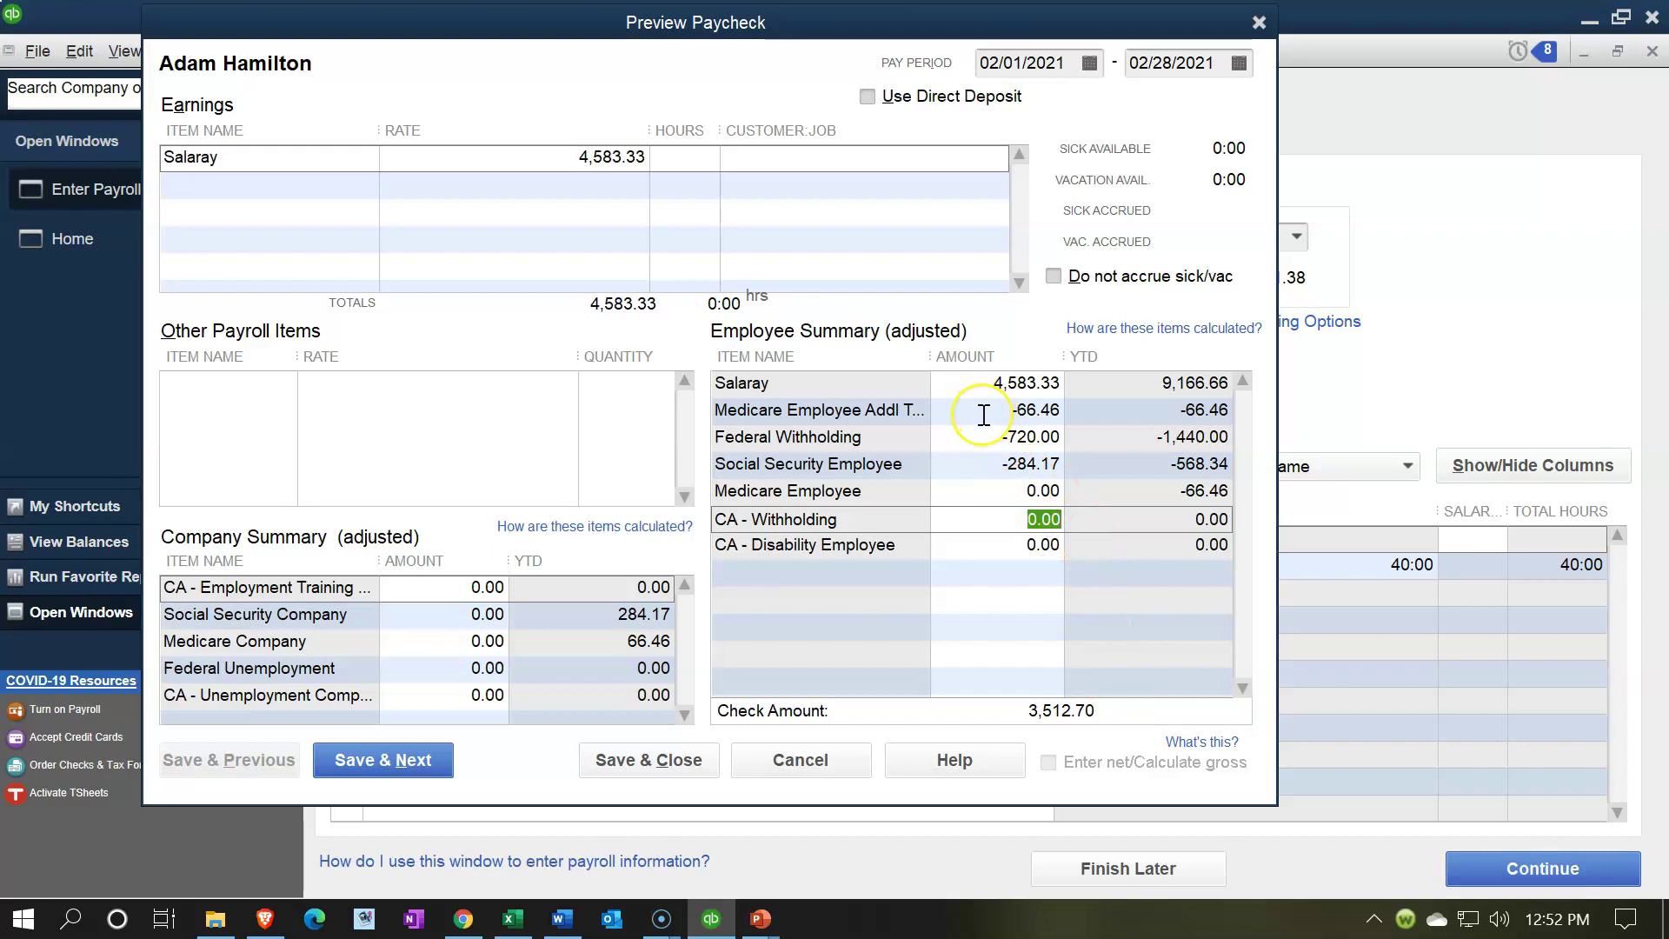
left_click(512, 918)
left_click(368, 557)
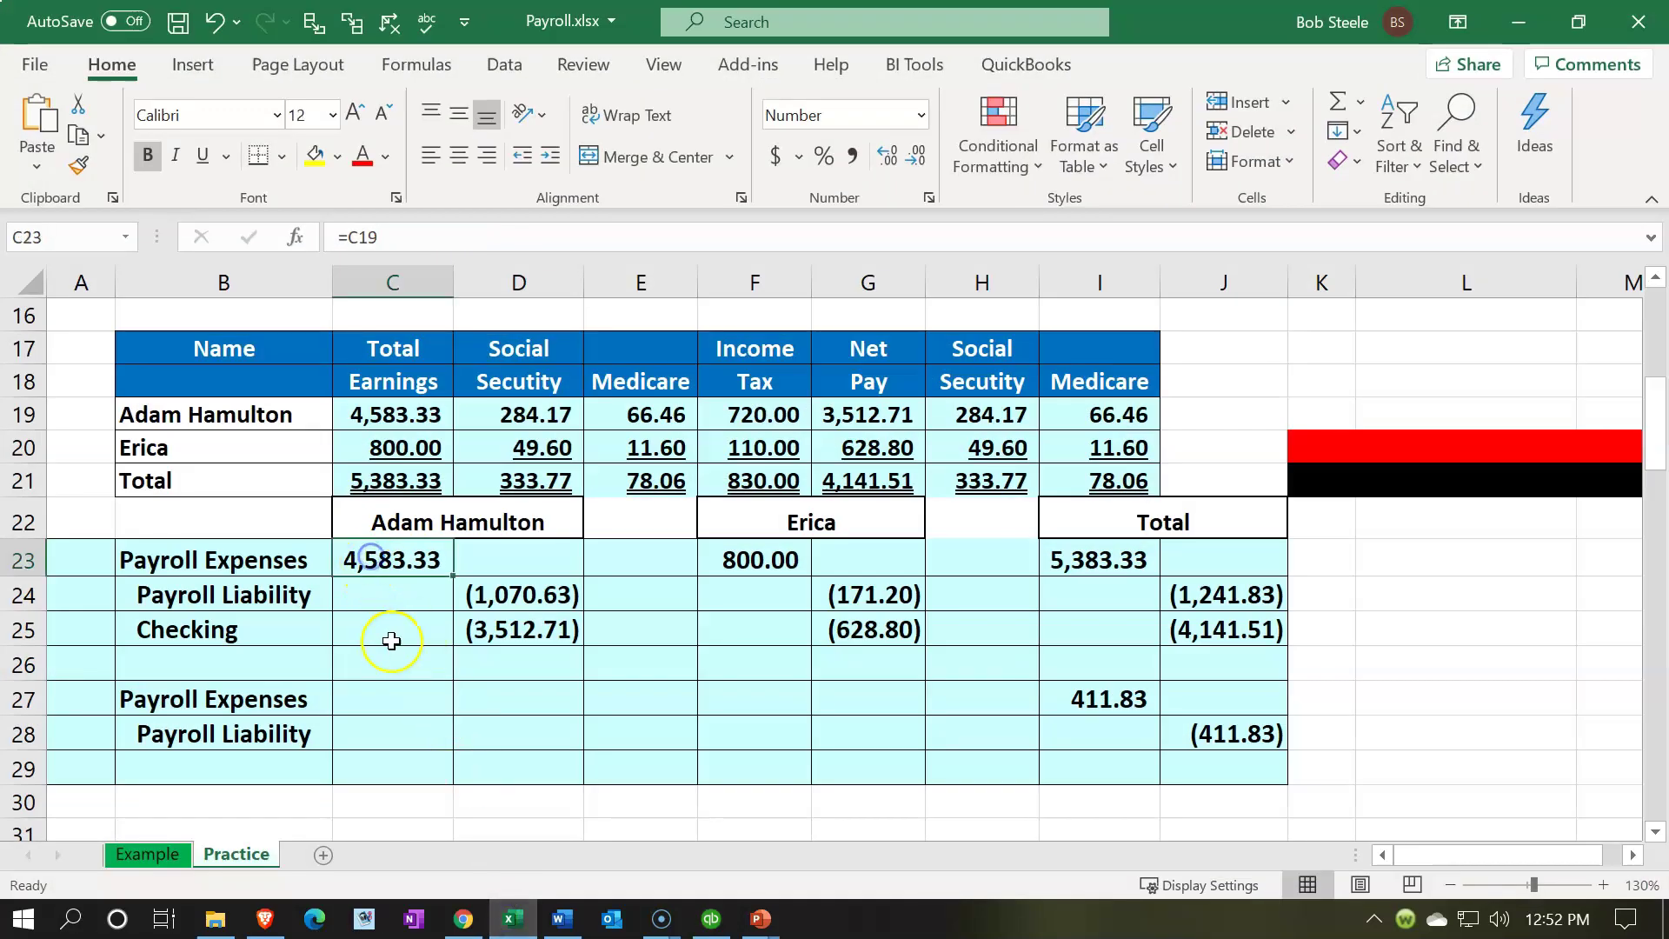
left_click(465, 598)
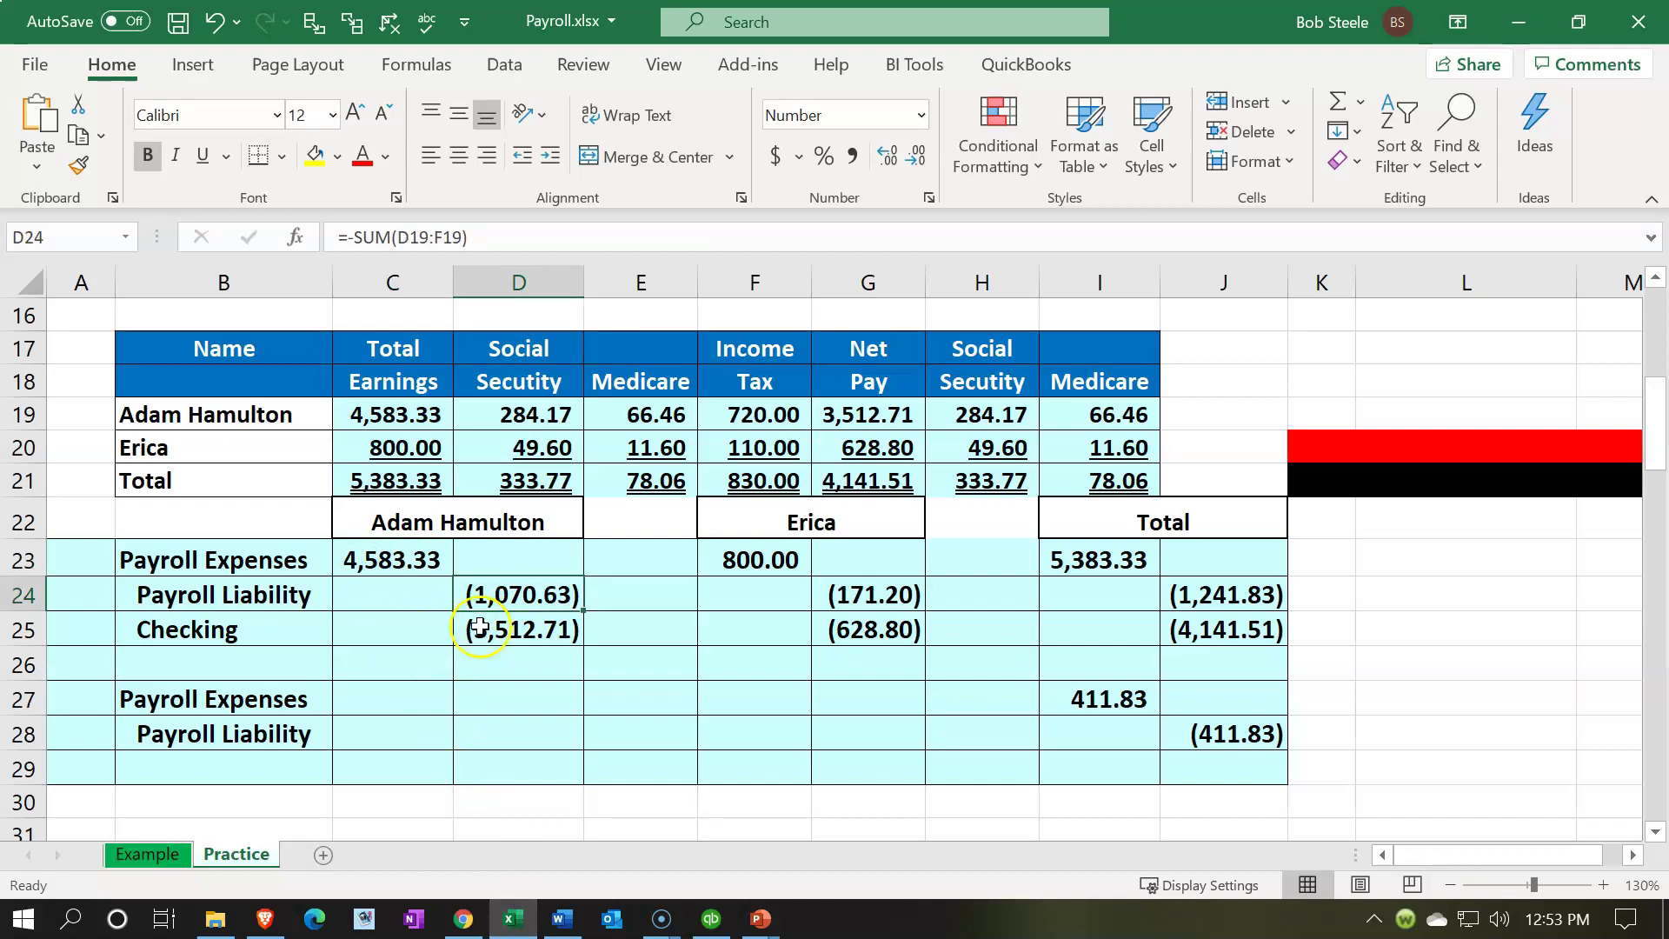
left_click(479, 625)
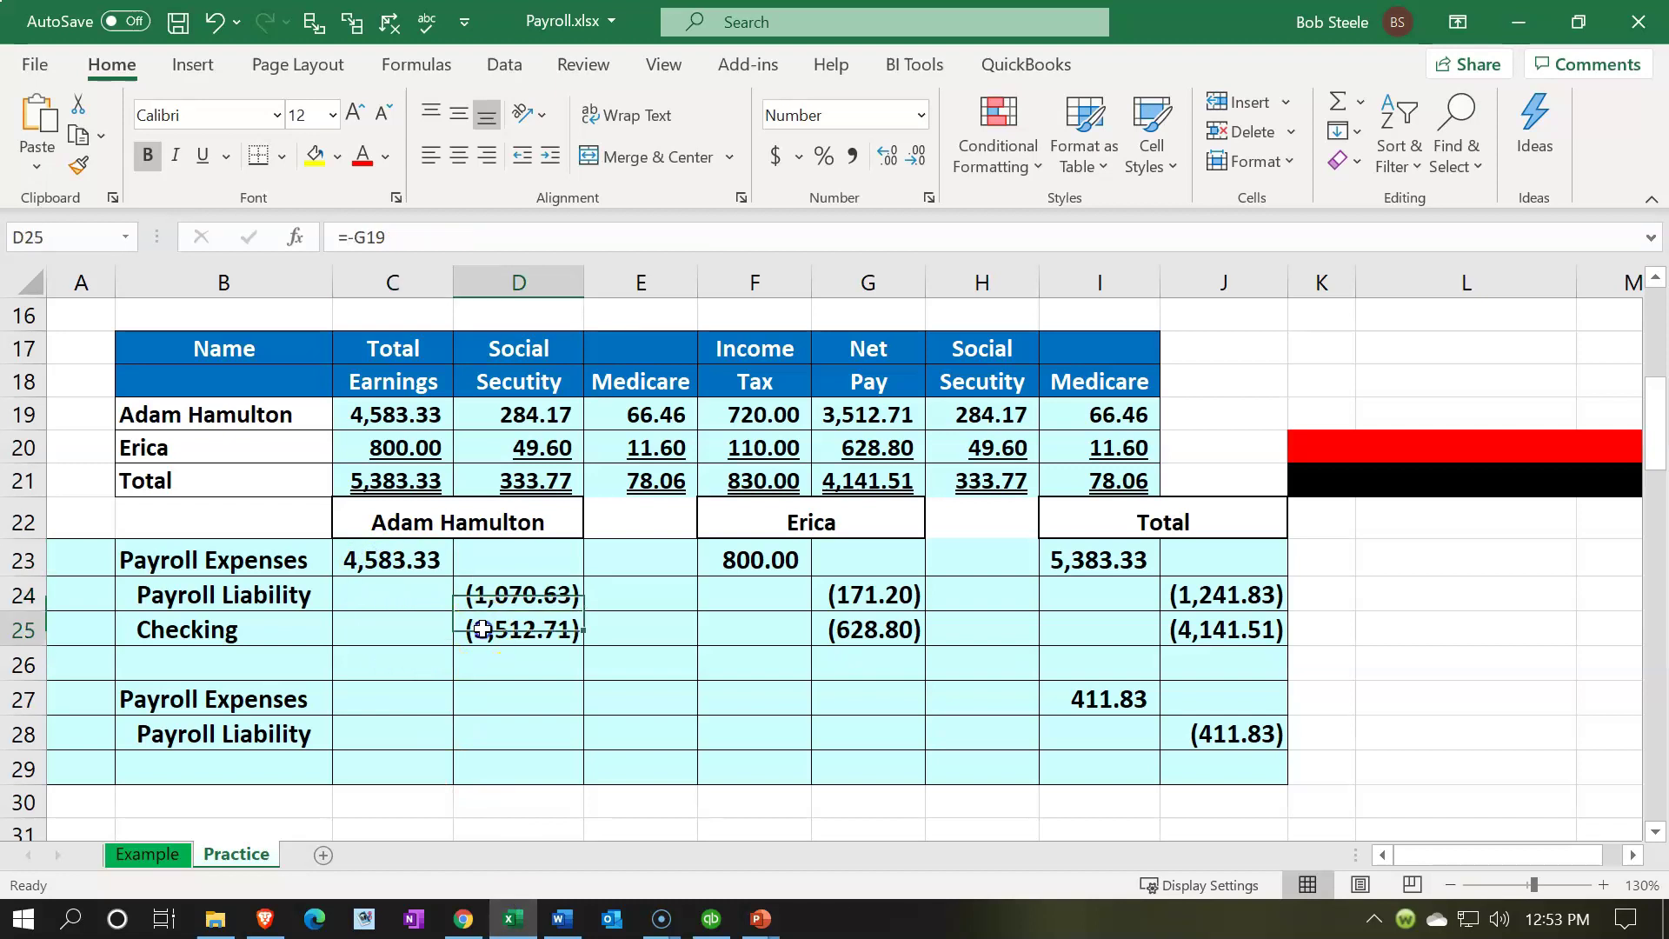
left_click(513, 919)
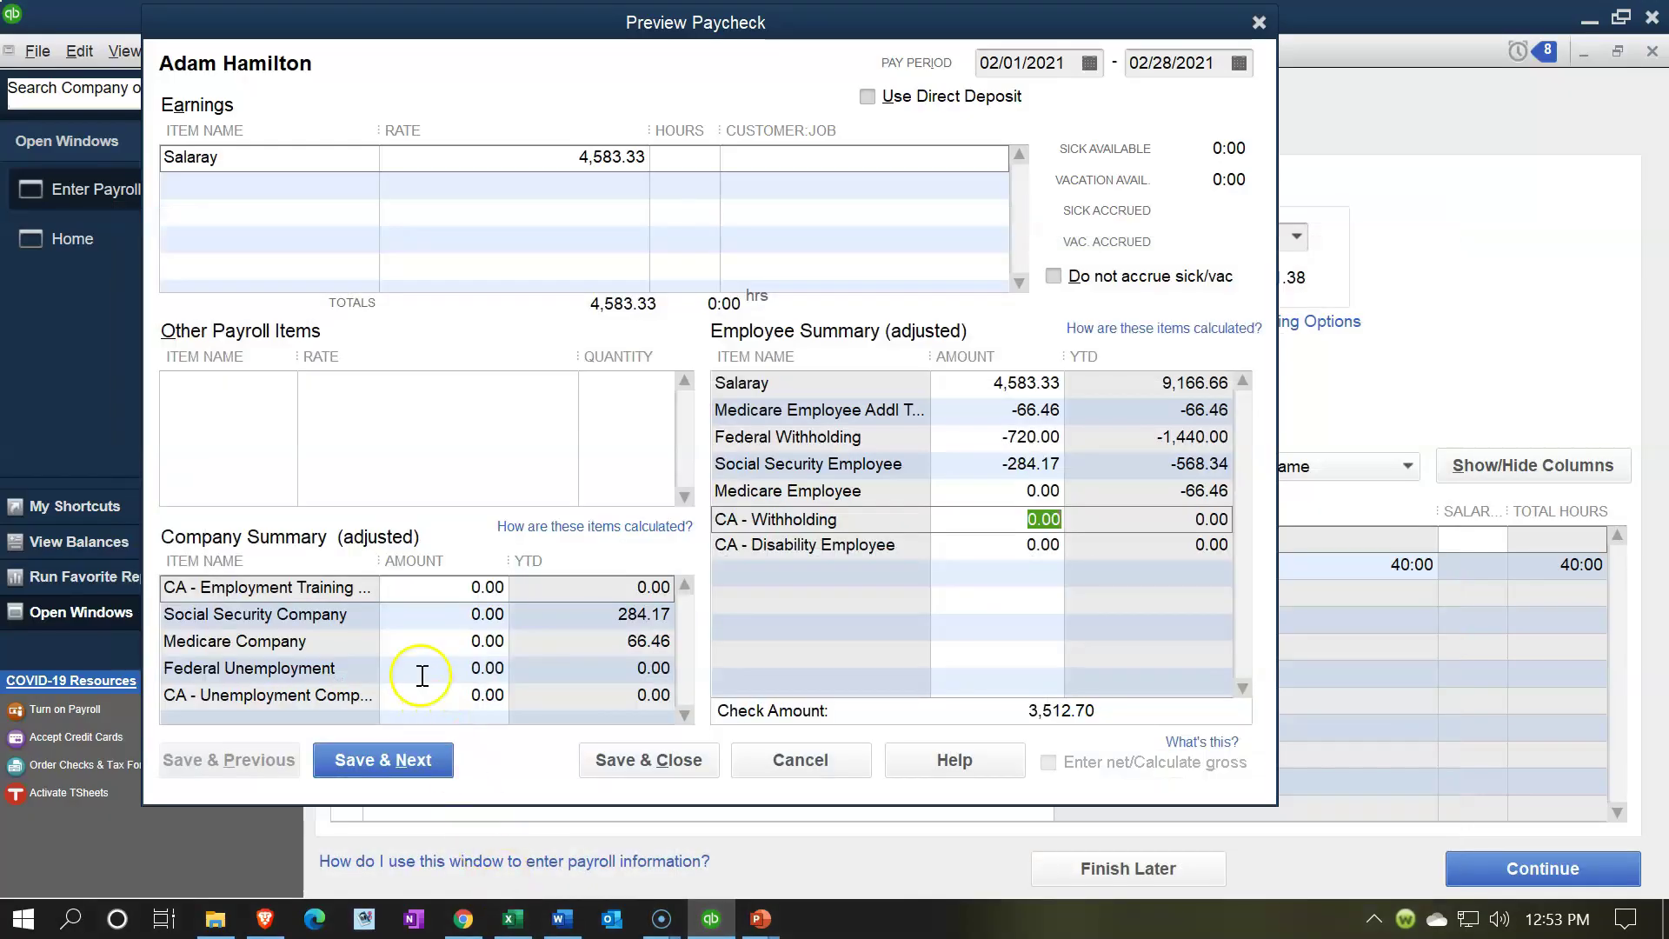
Step: Enter 284.17 as Social Security Company and 66.46 as Medicare Company in the first employee's company summary
left_click(435, 620)
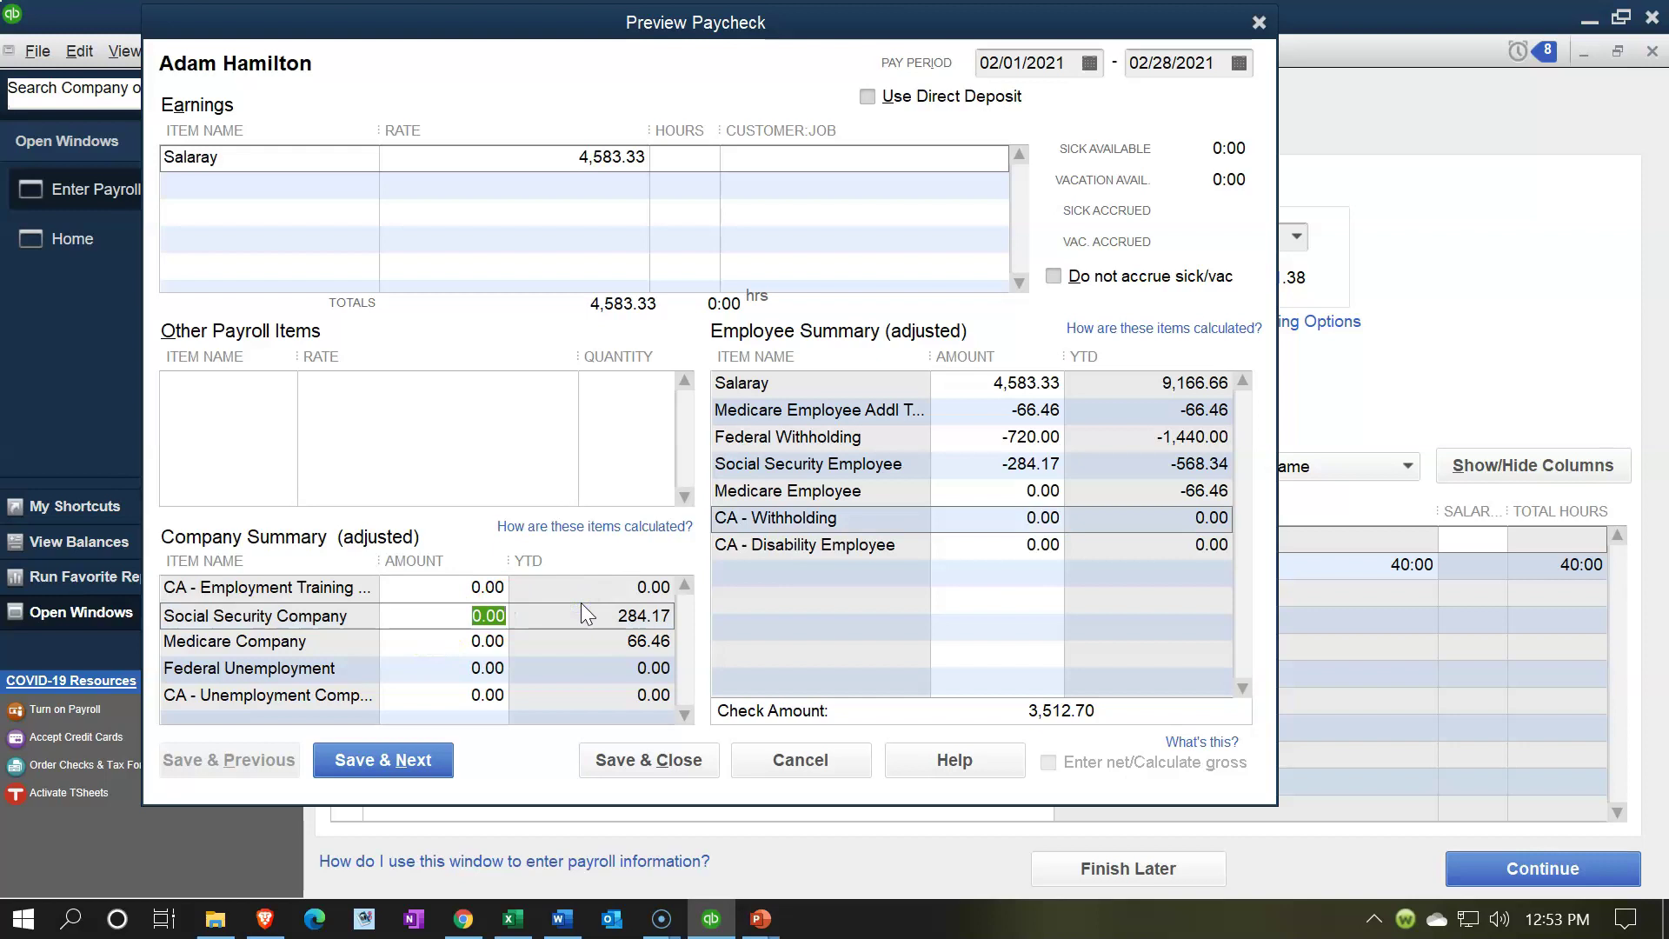
type("66.46")
key("Tab")
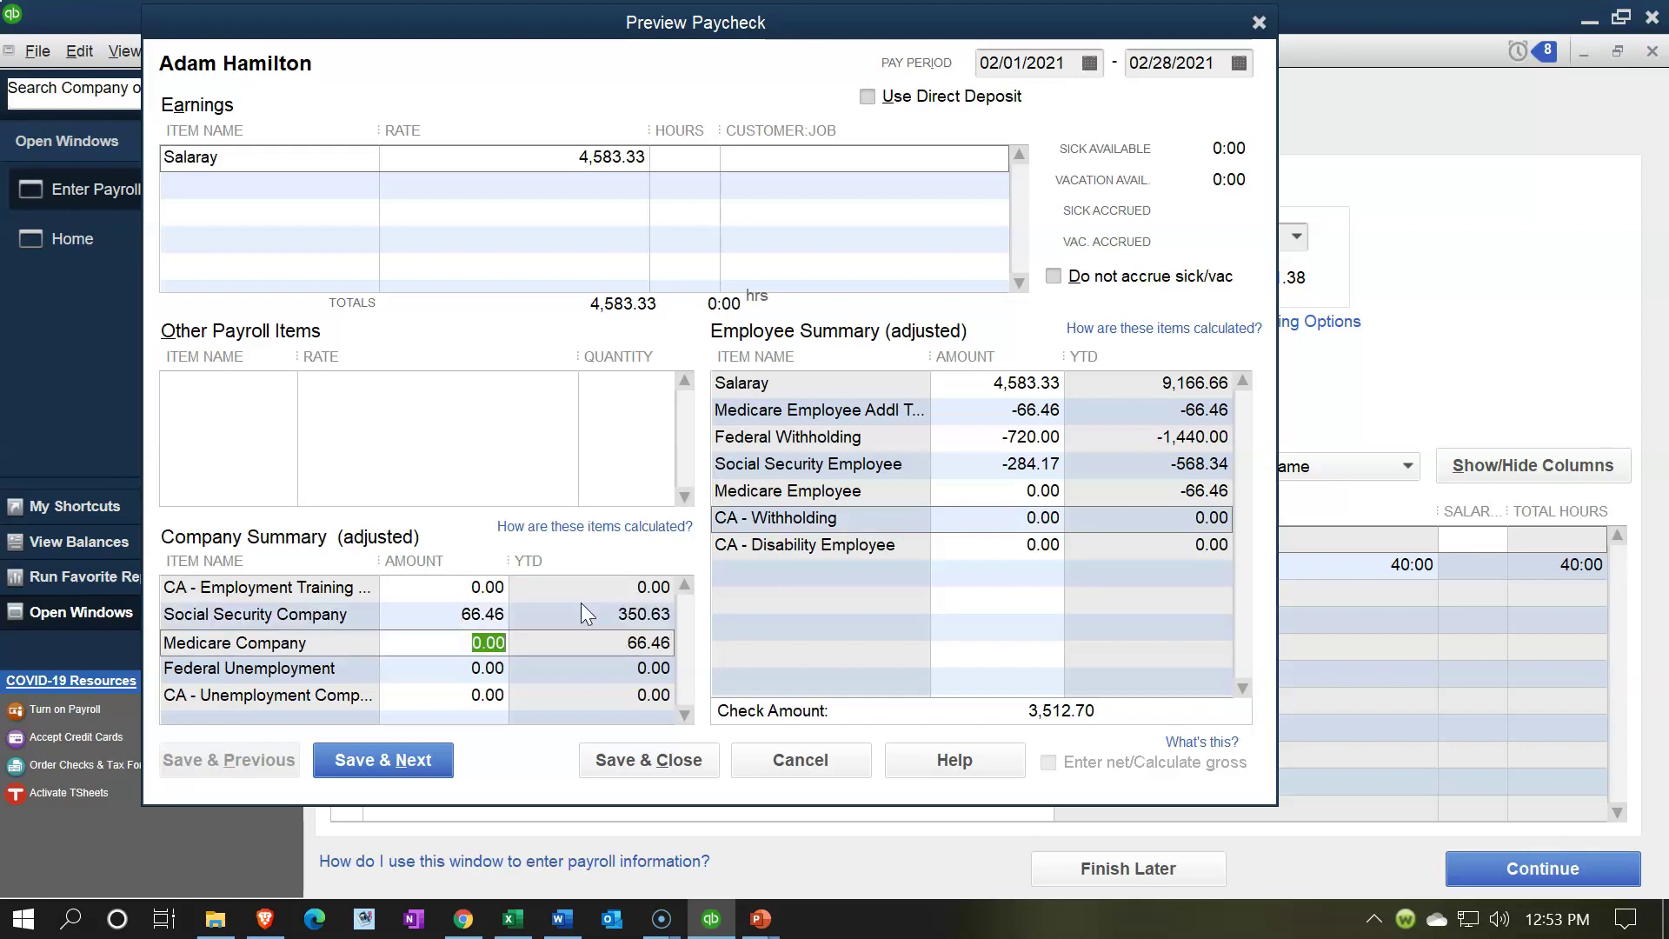
key("shift+Tab")
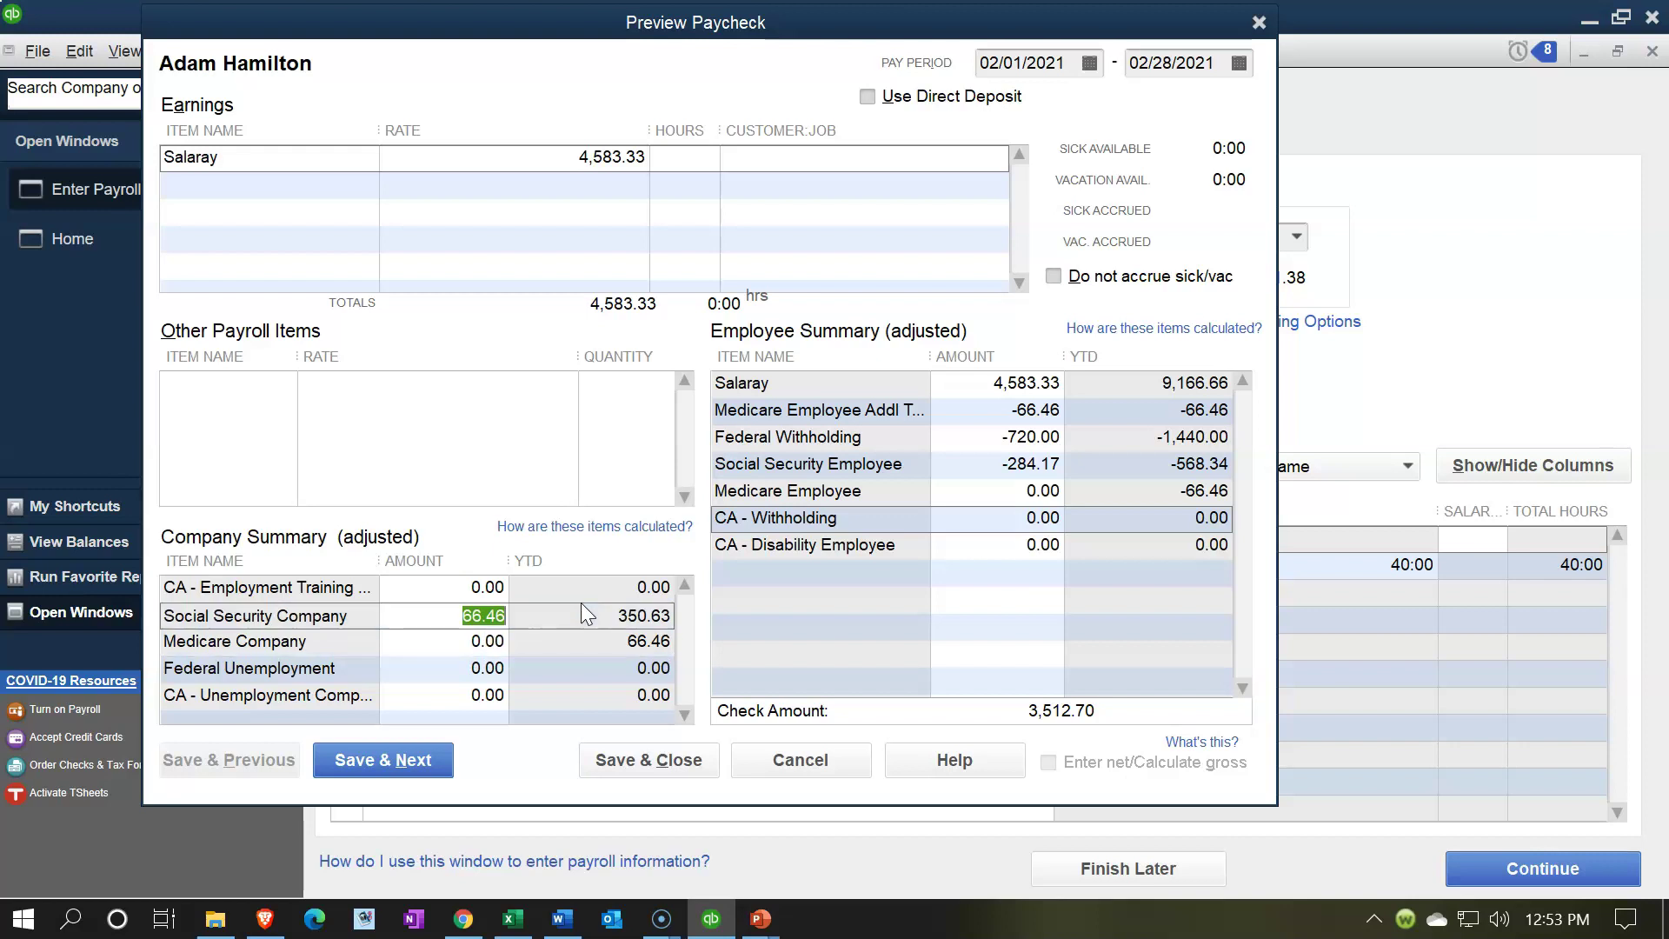
type("284.17")
key("Tab")
type("66")
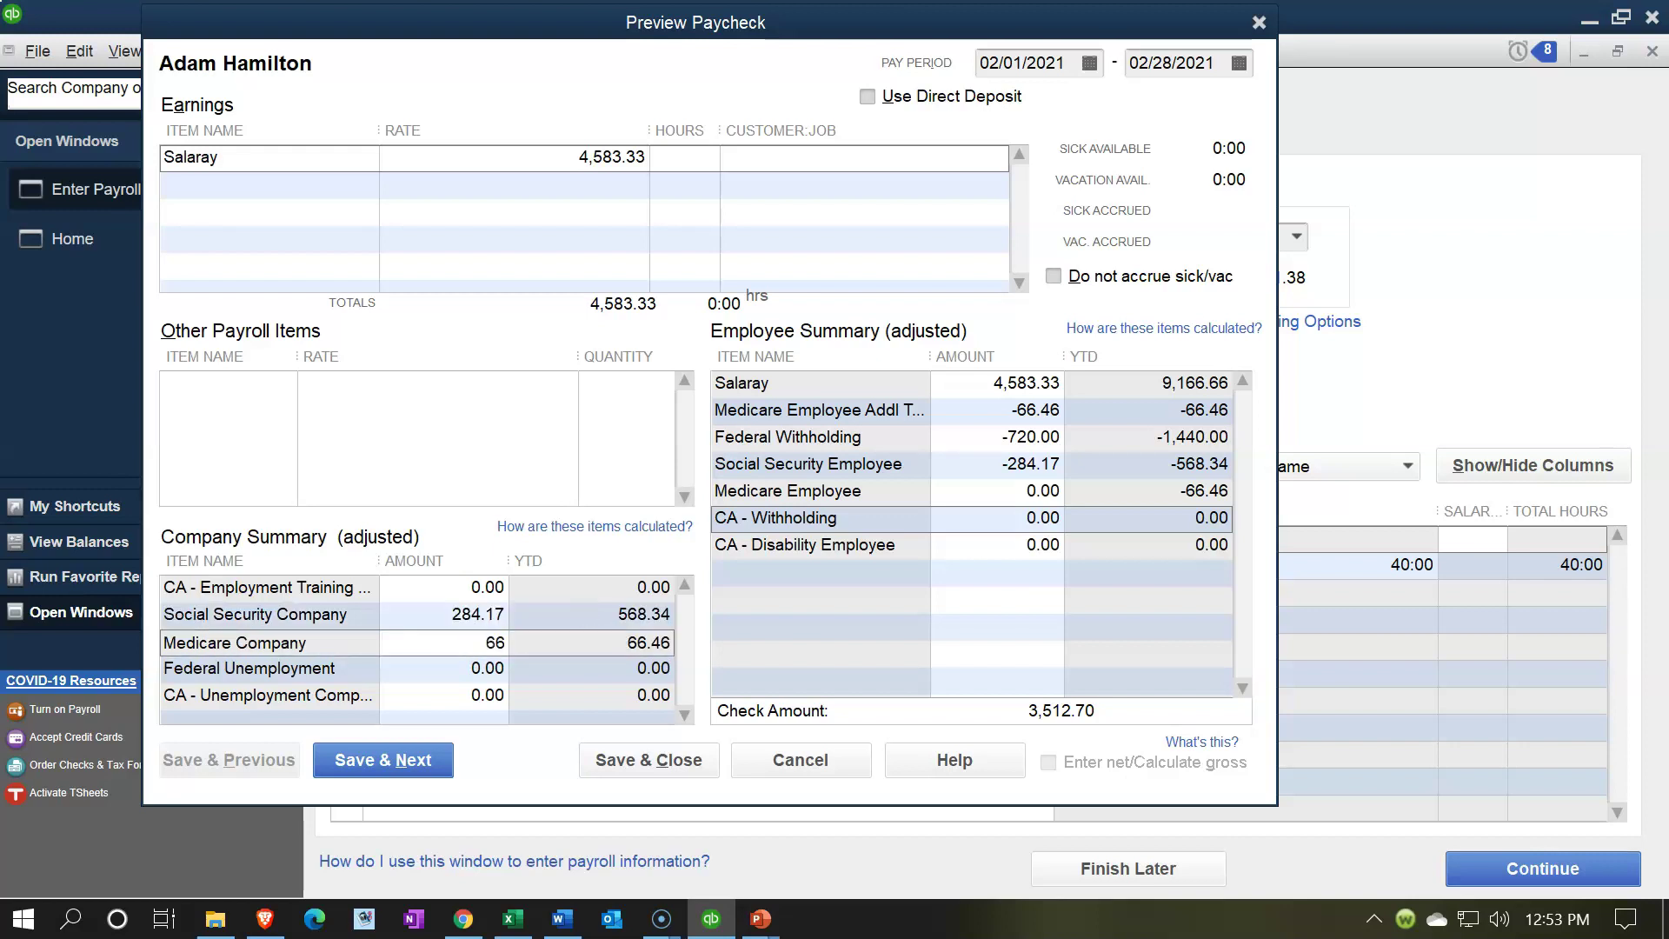
type(".46")
key("Tab")
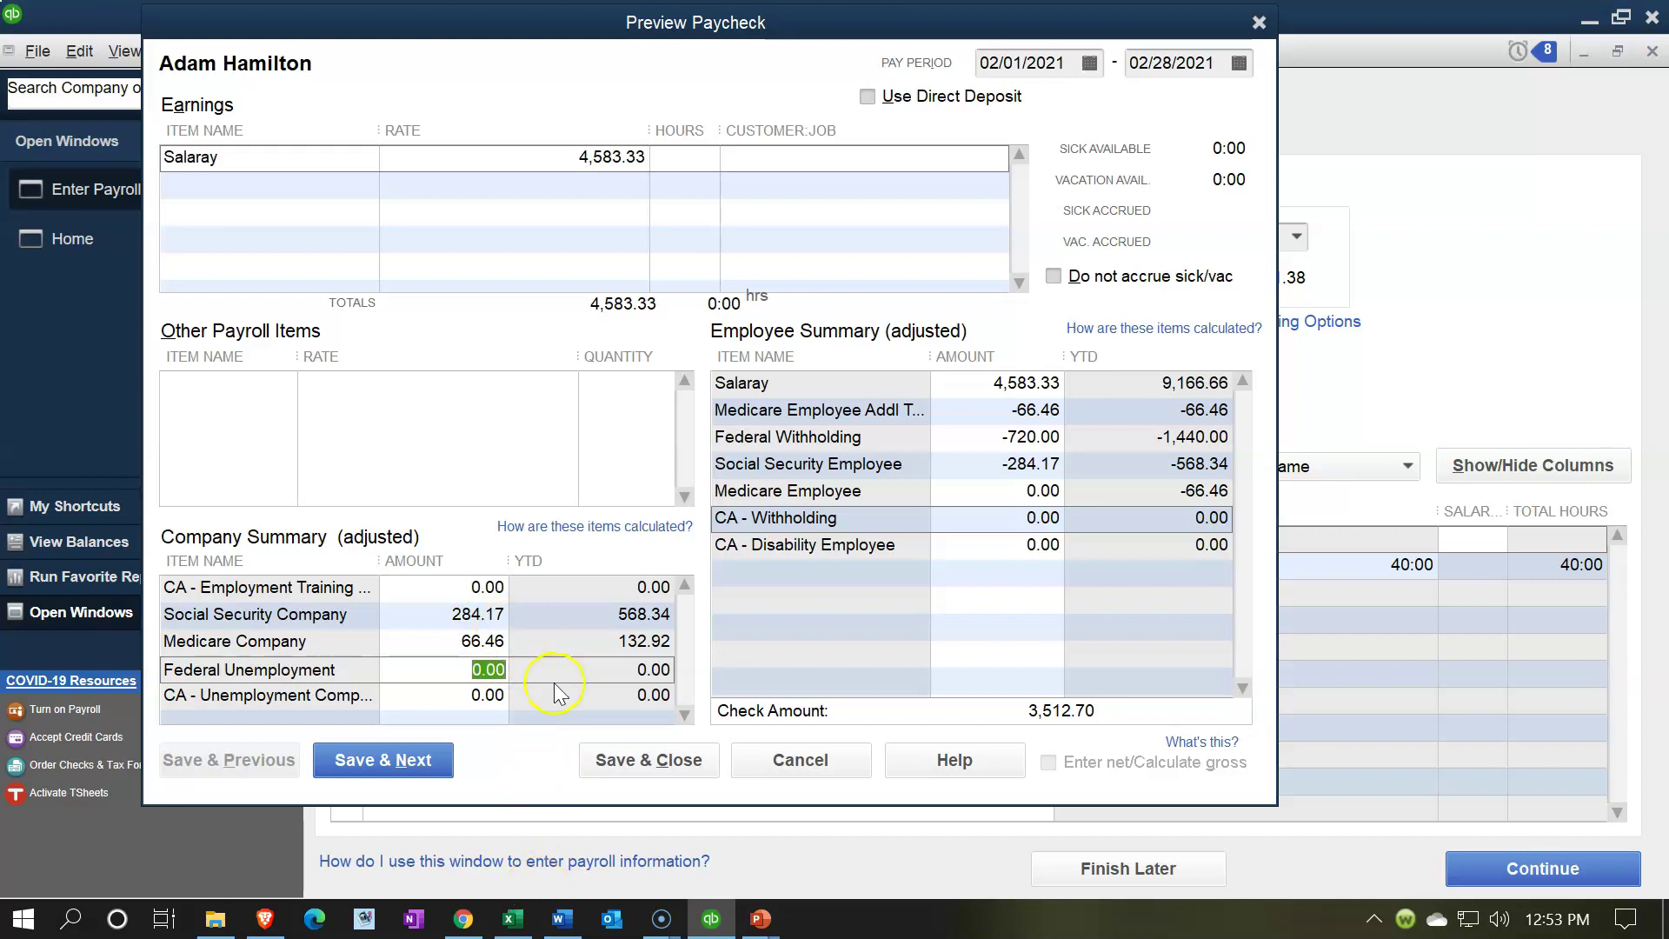
Step: Review the employer tax entry in I27 and J28 in Excel, and the state training and federal unemployment items on the QuickBooks paycheck
left_click(513, 919)
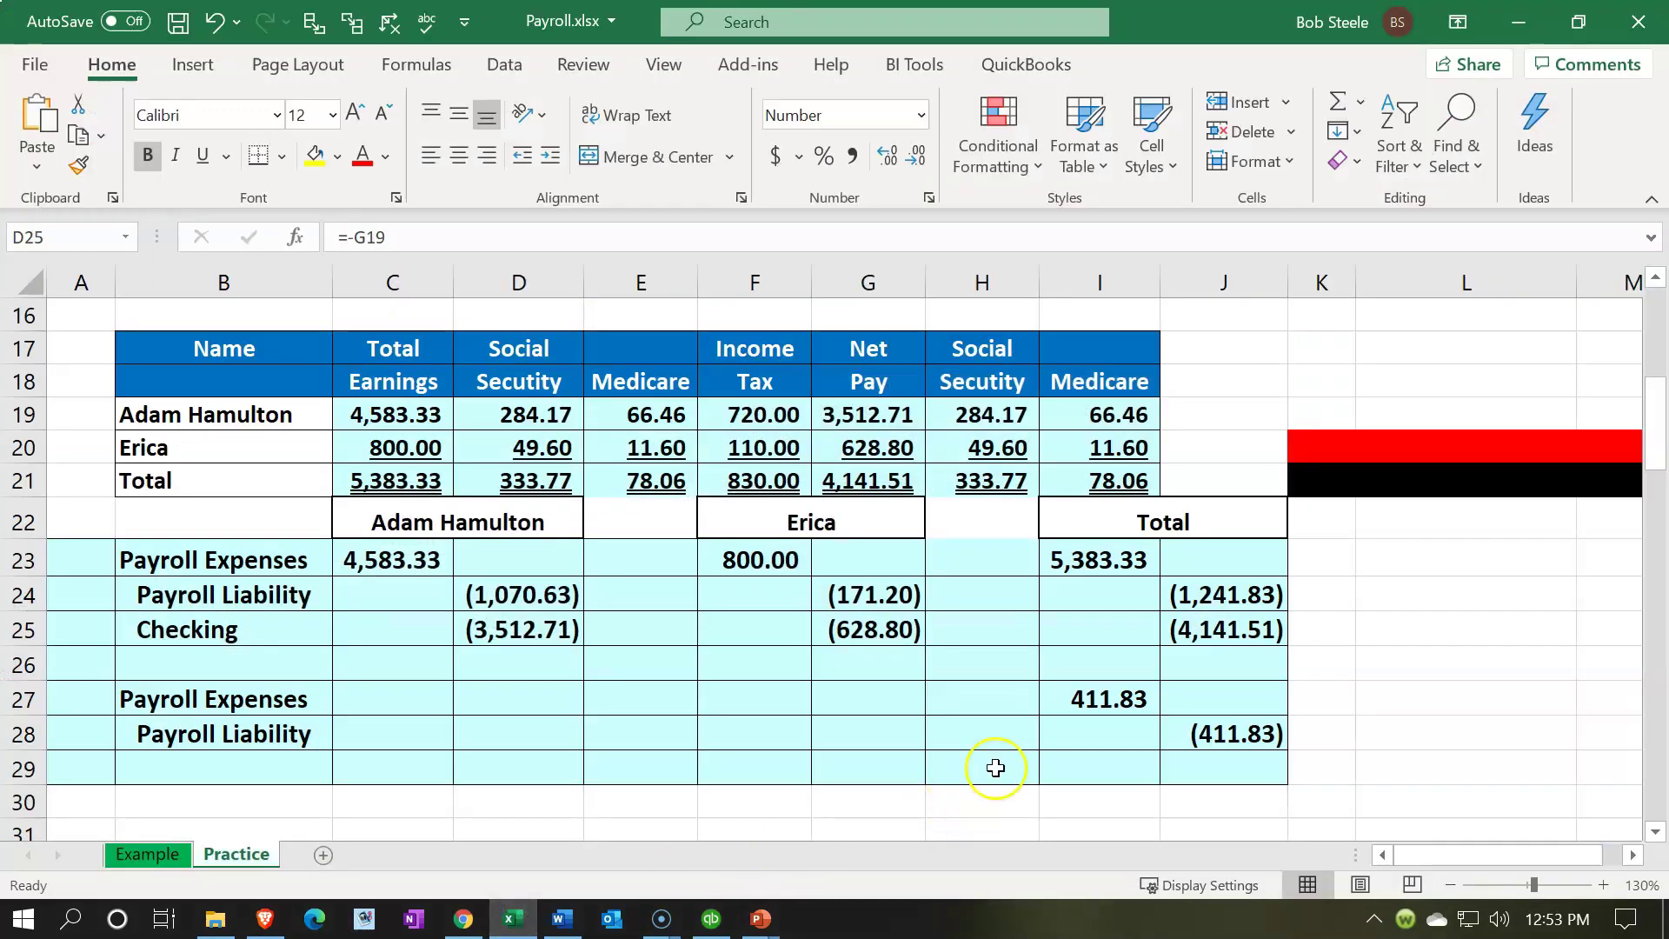
left_click(1047, 711)
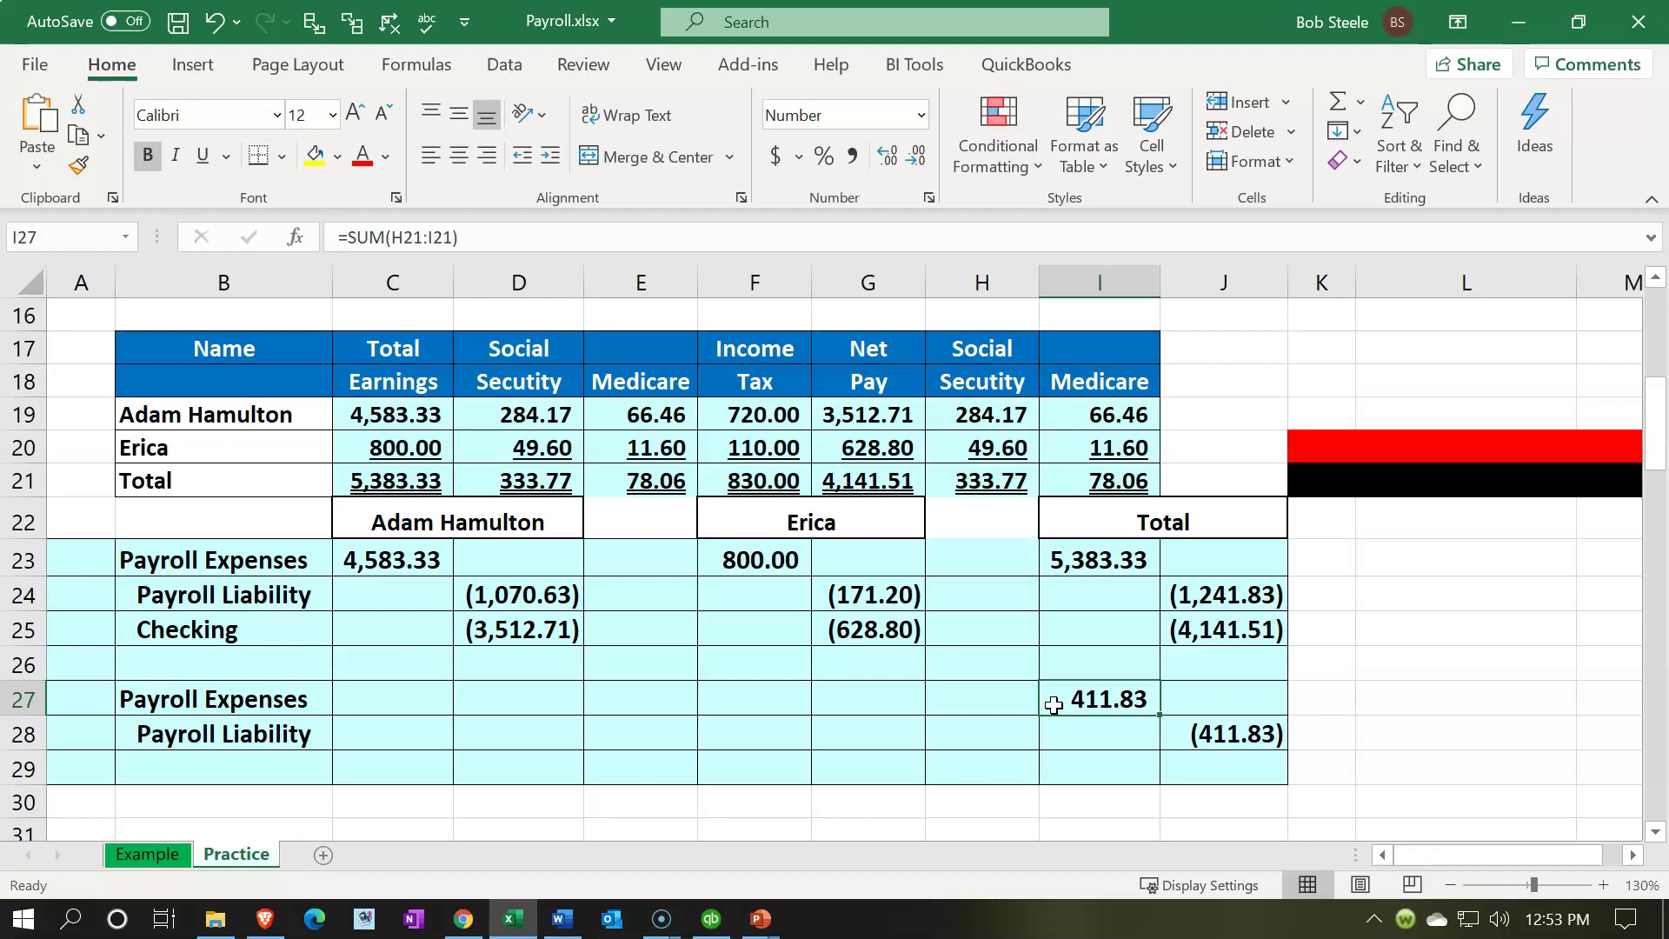
left_click(1222, 735)
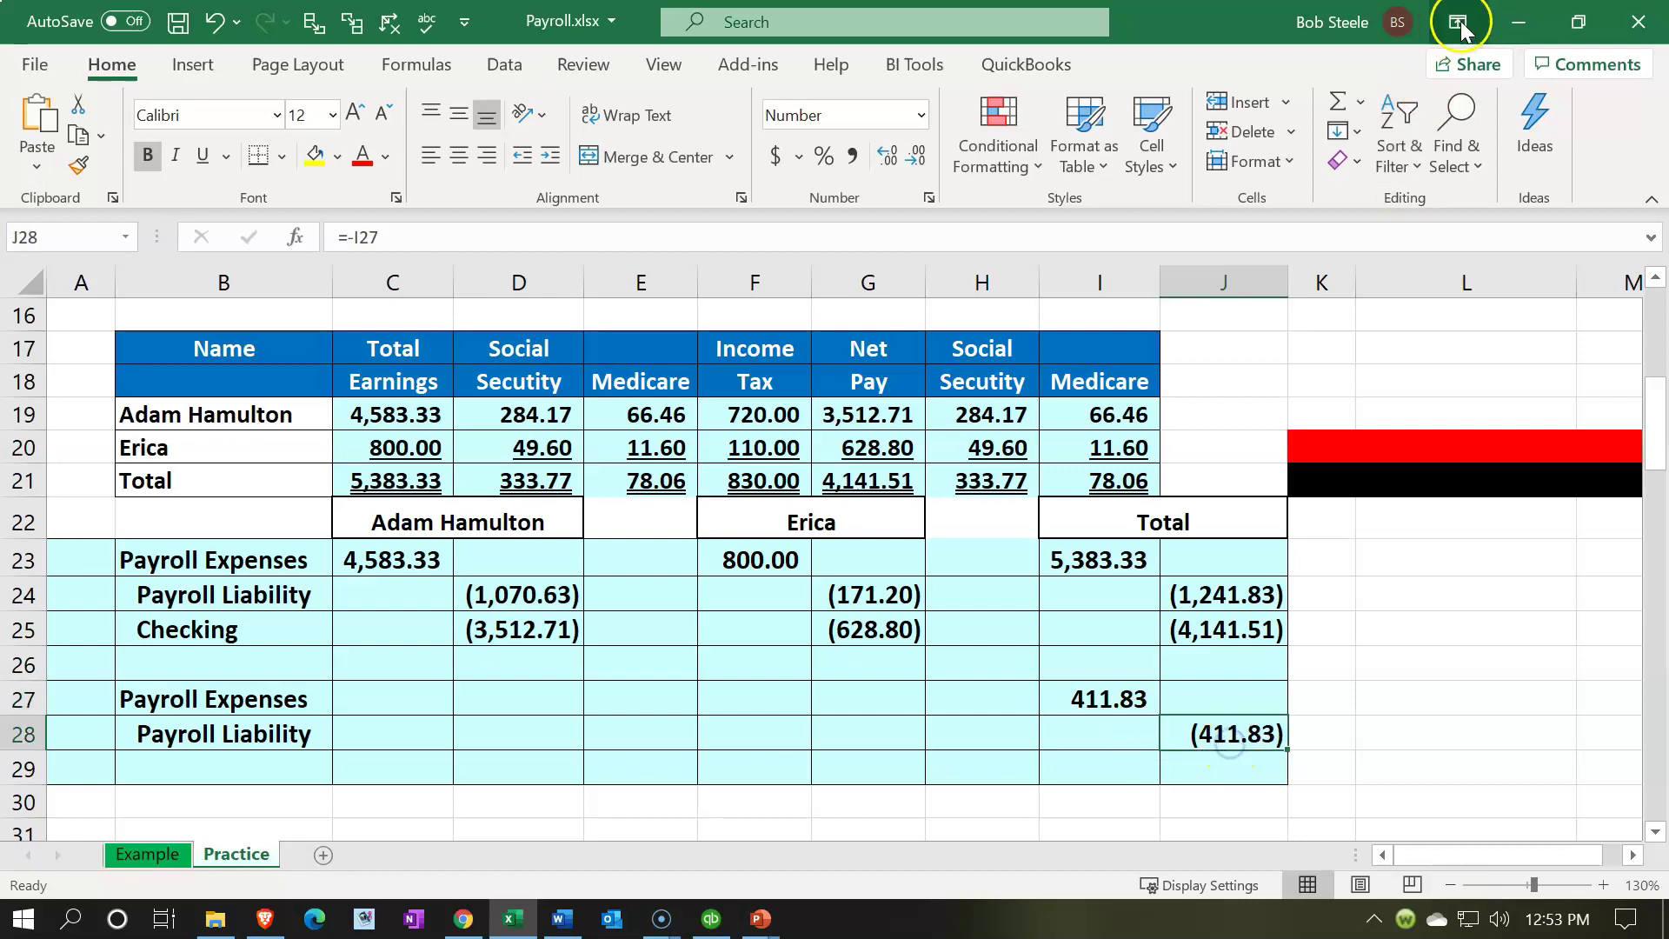
left_click(1516, 12)
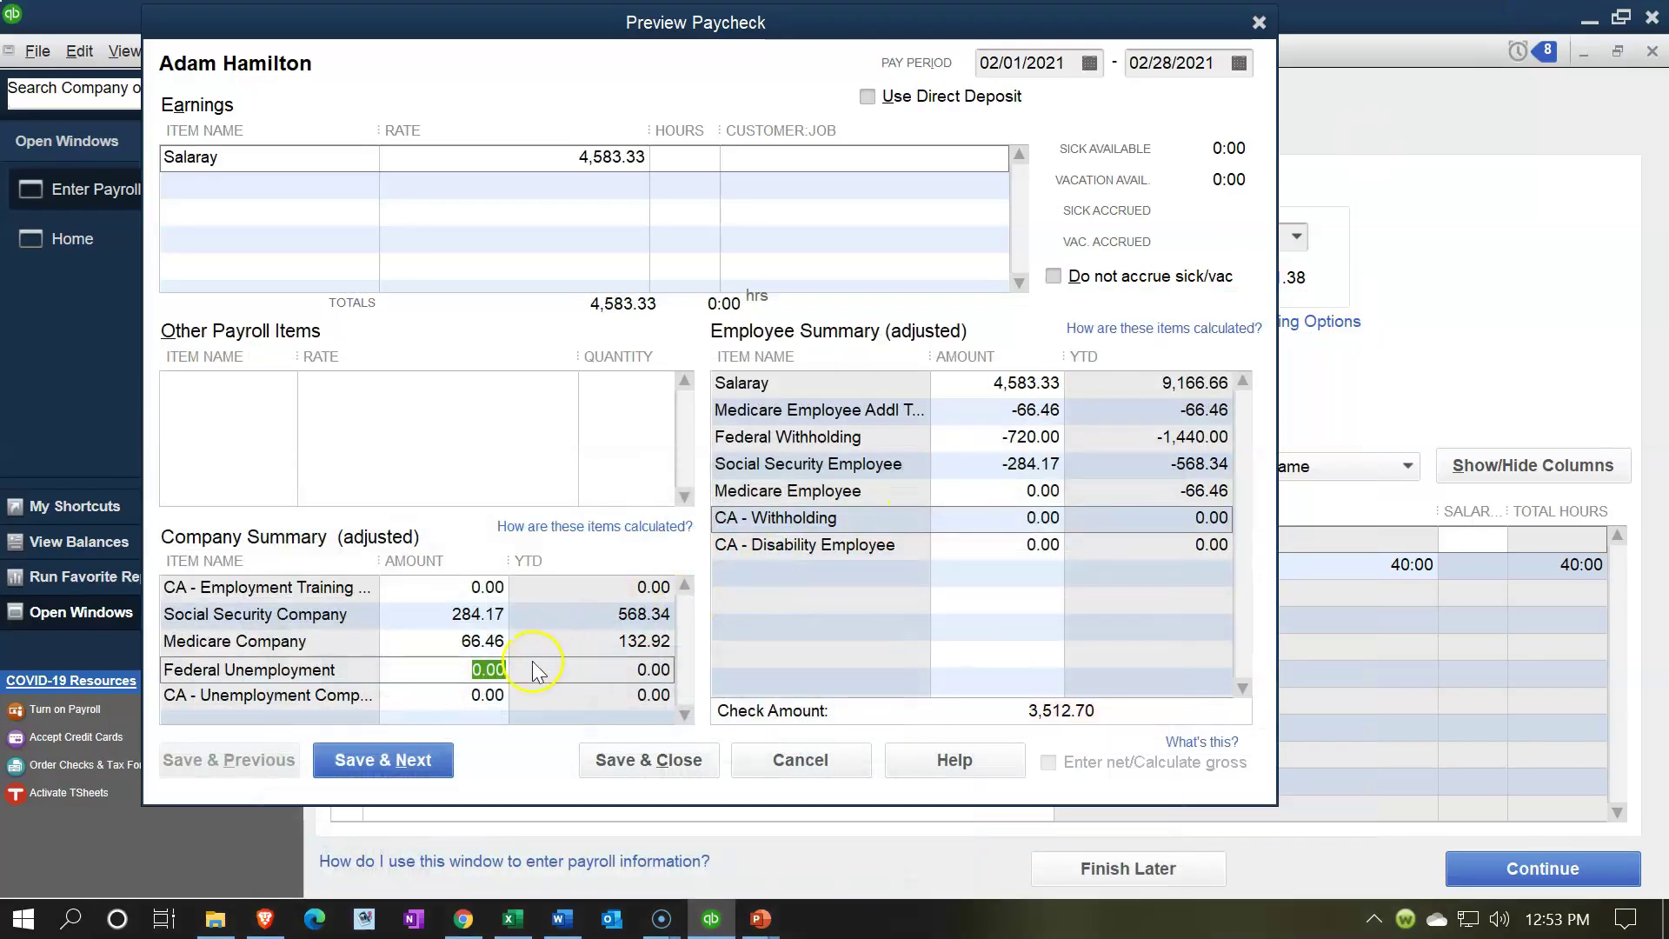
left_click(467, 588)
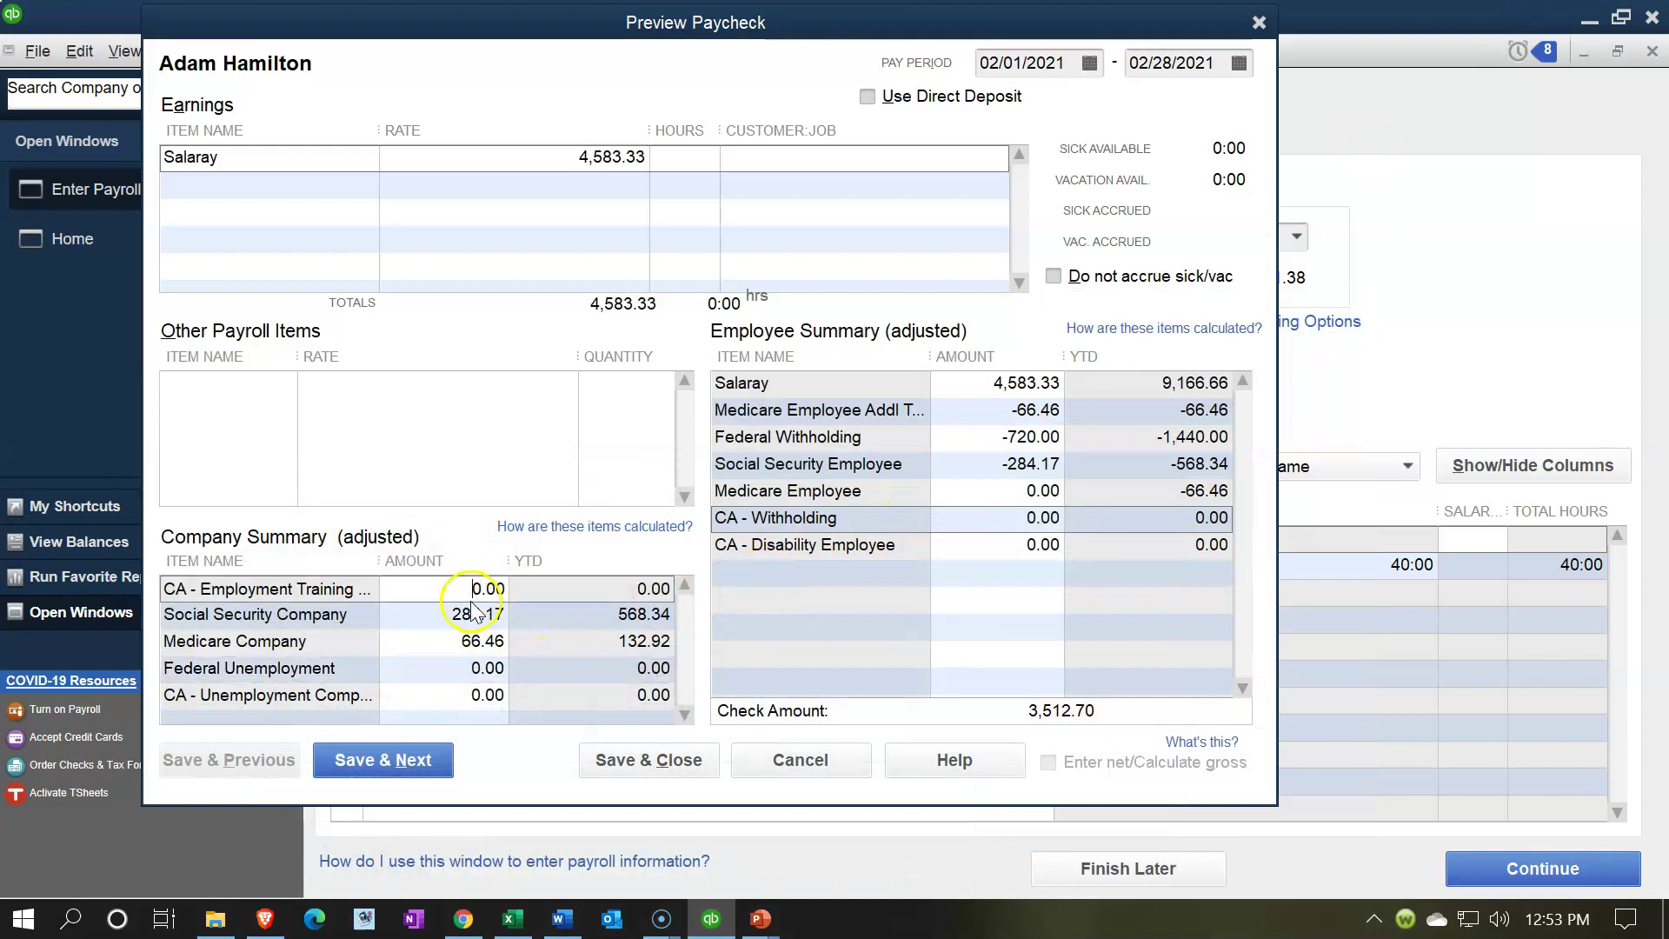
left_click(471, 669)
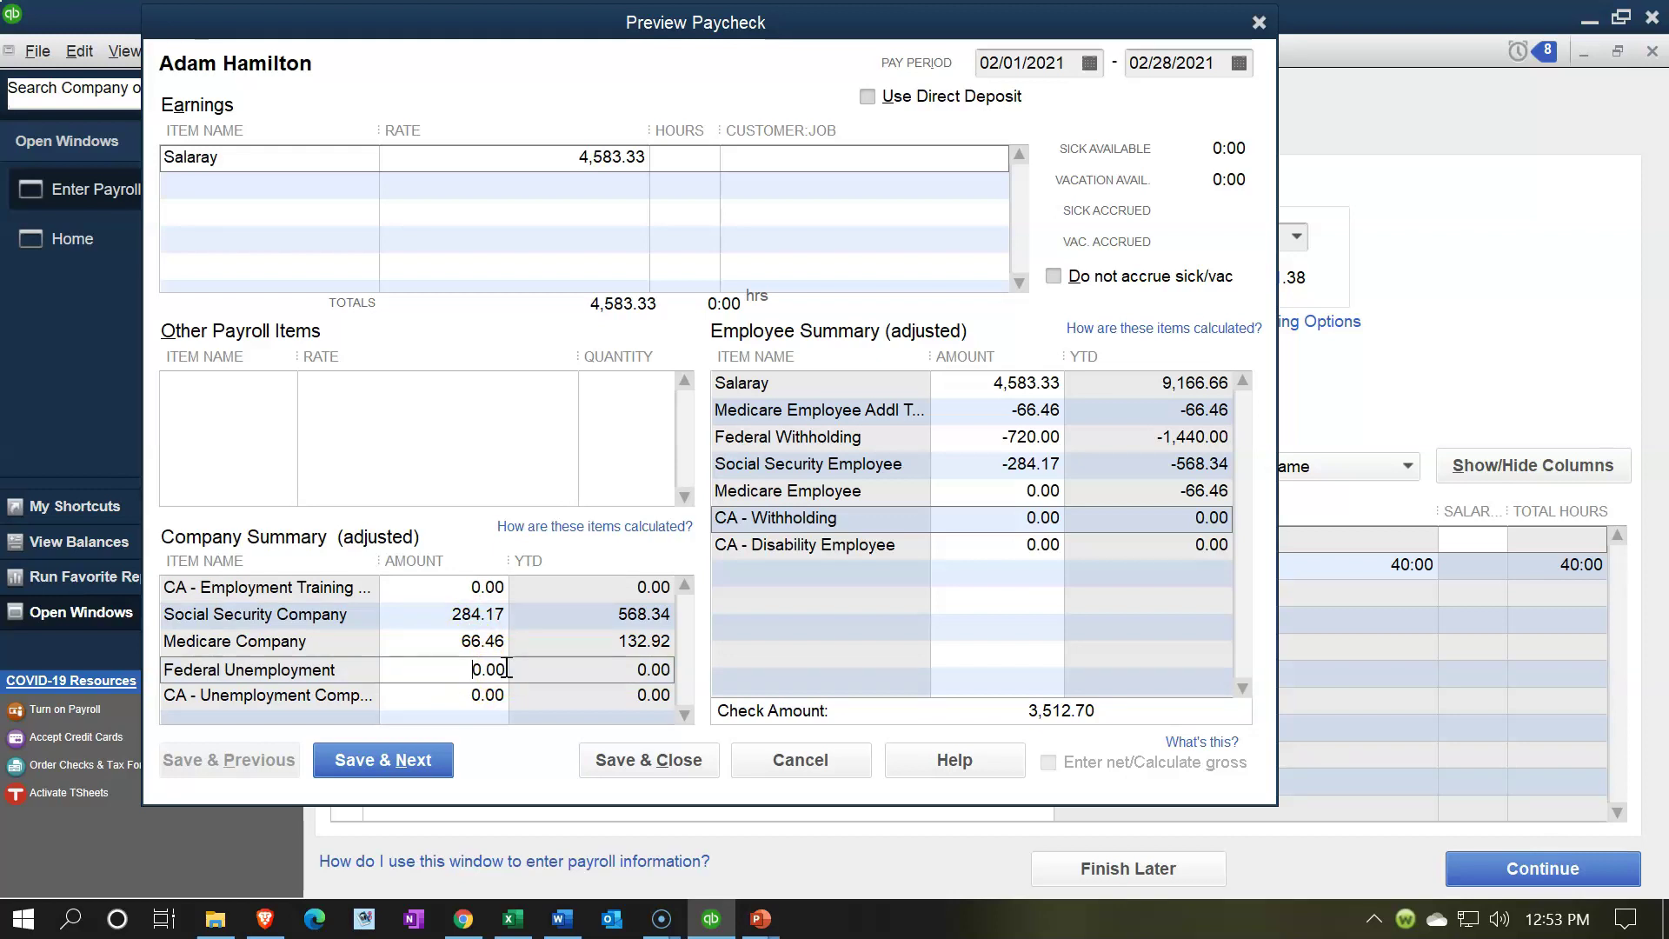
Step: Save the first employee's paycheck, then look up the second employee's Social Security in Excel and enter 49.60 as Social Security Employee in QuickBooks
left_click(422, 765)
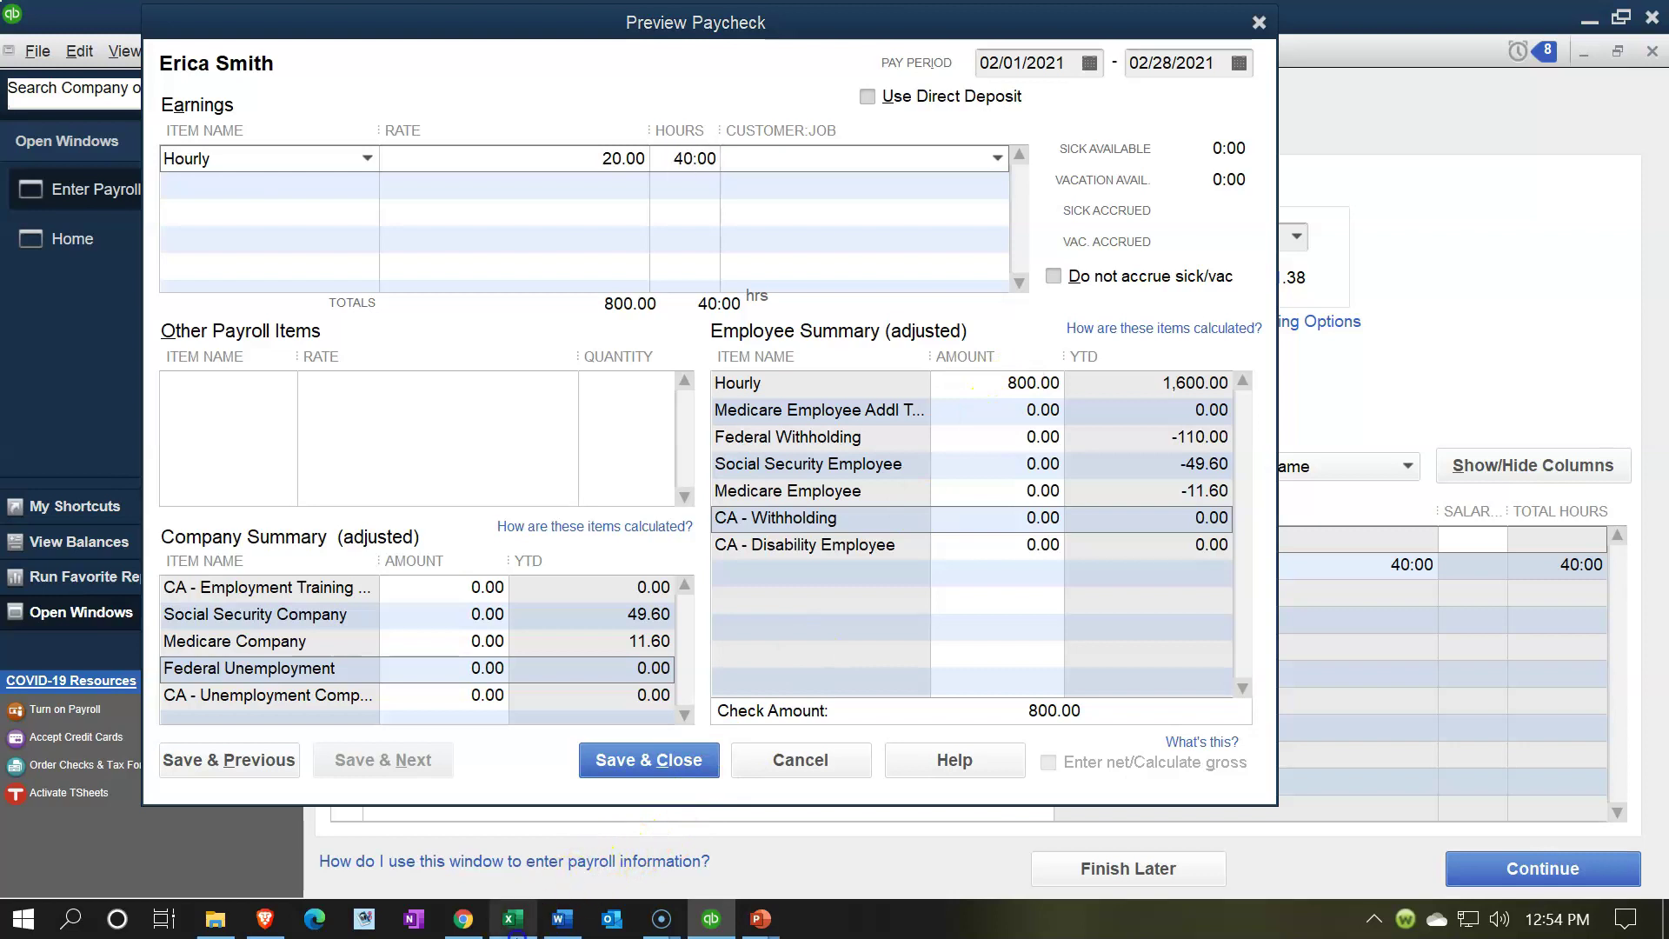
left_click(513, 918)
left_click(514, 448)
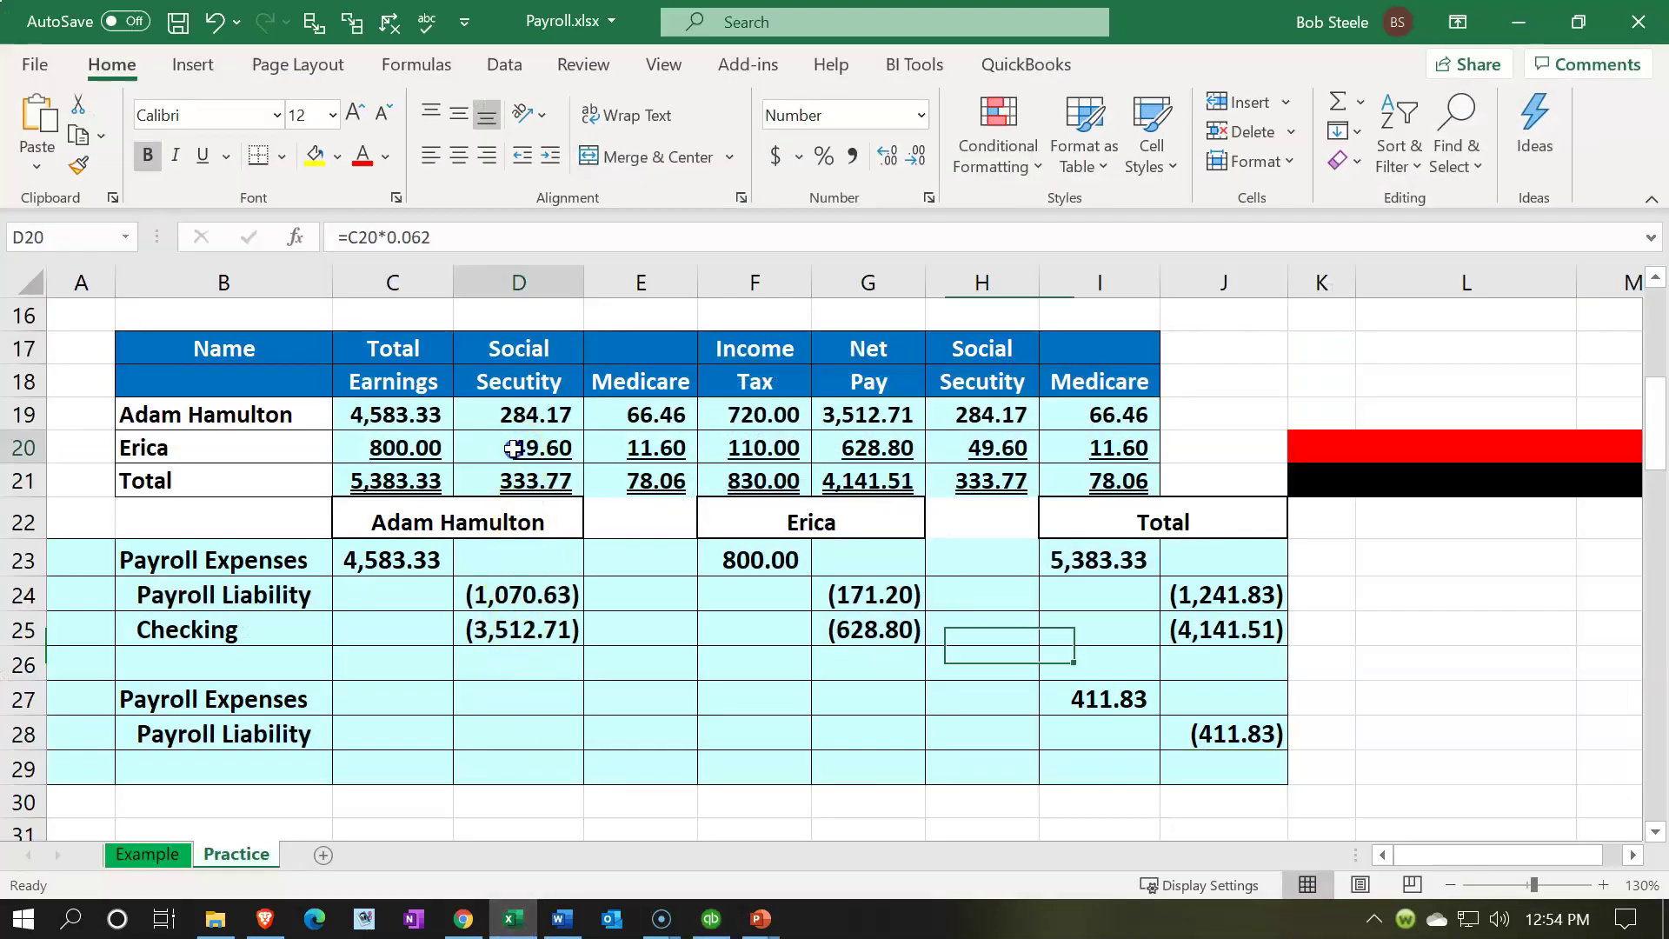
left_click(511, 923)
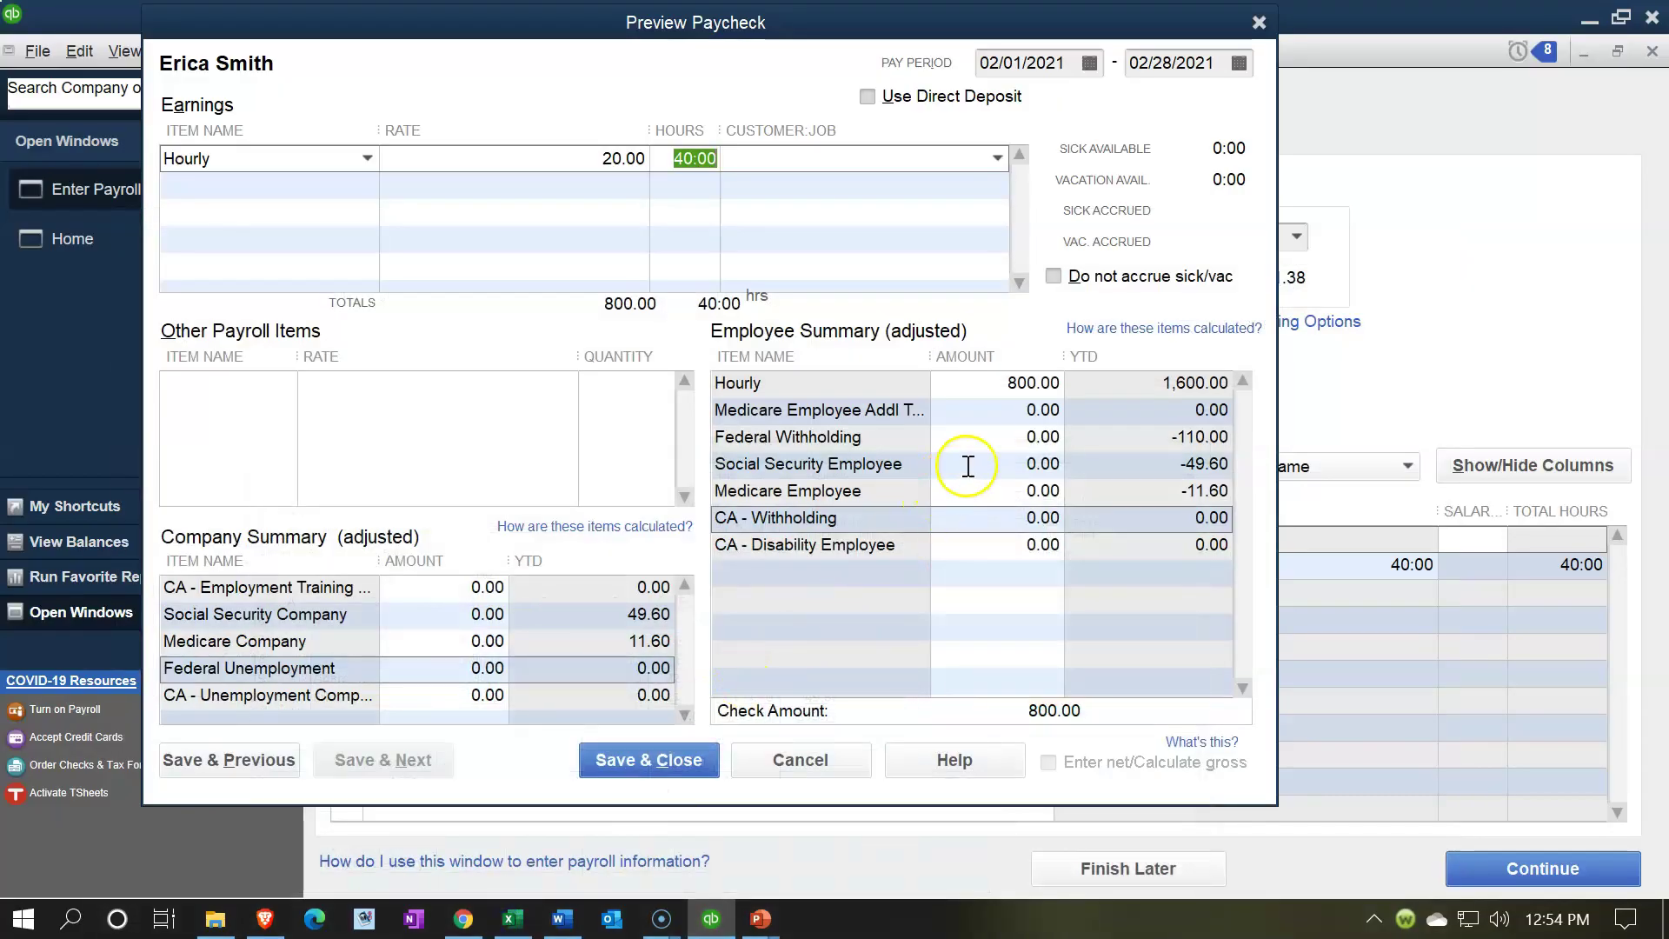
left_click(998, 461)
type("-49.60")
key("Tab")
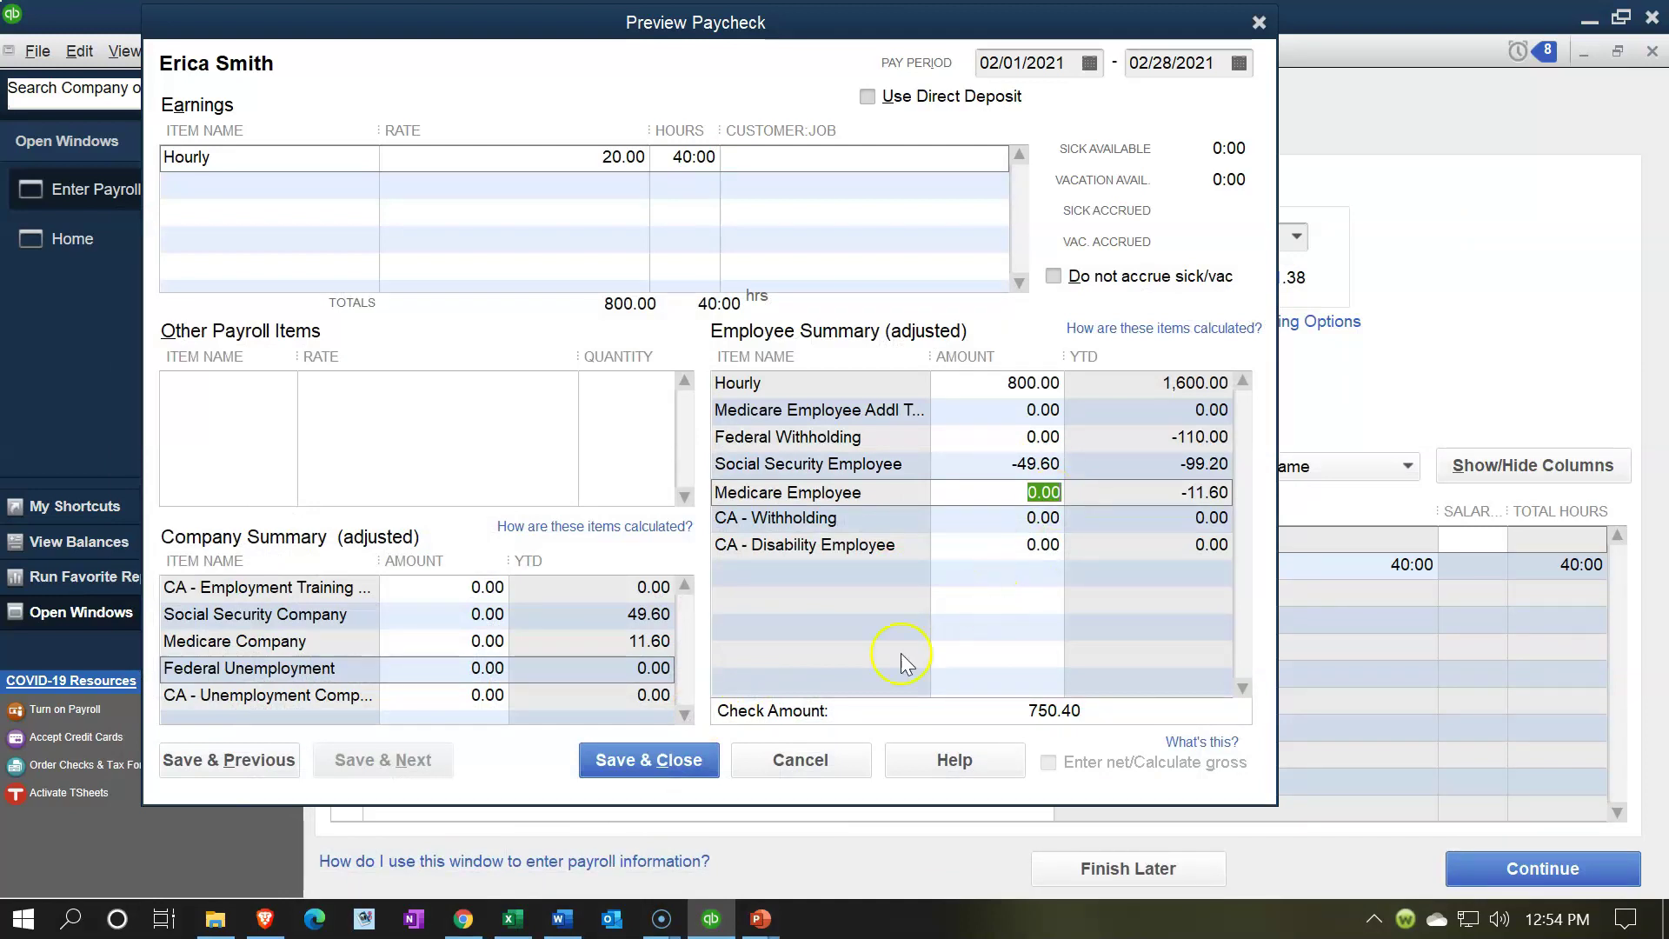
Step: Look up the second employee's Medicare amount in the Excel worksheet and enter 11.60 as Medicare Employee on the QuickBooks paycheck
left_click(515, 917)
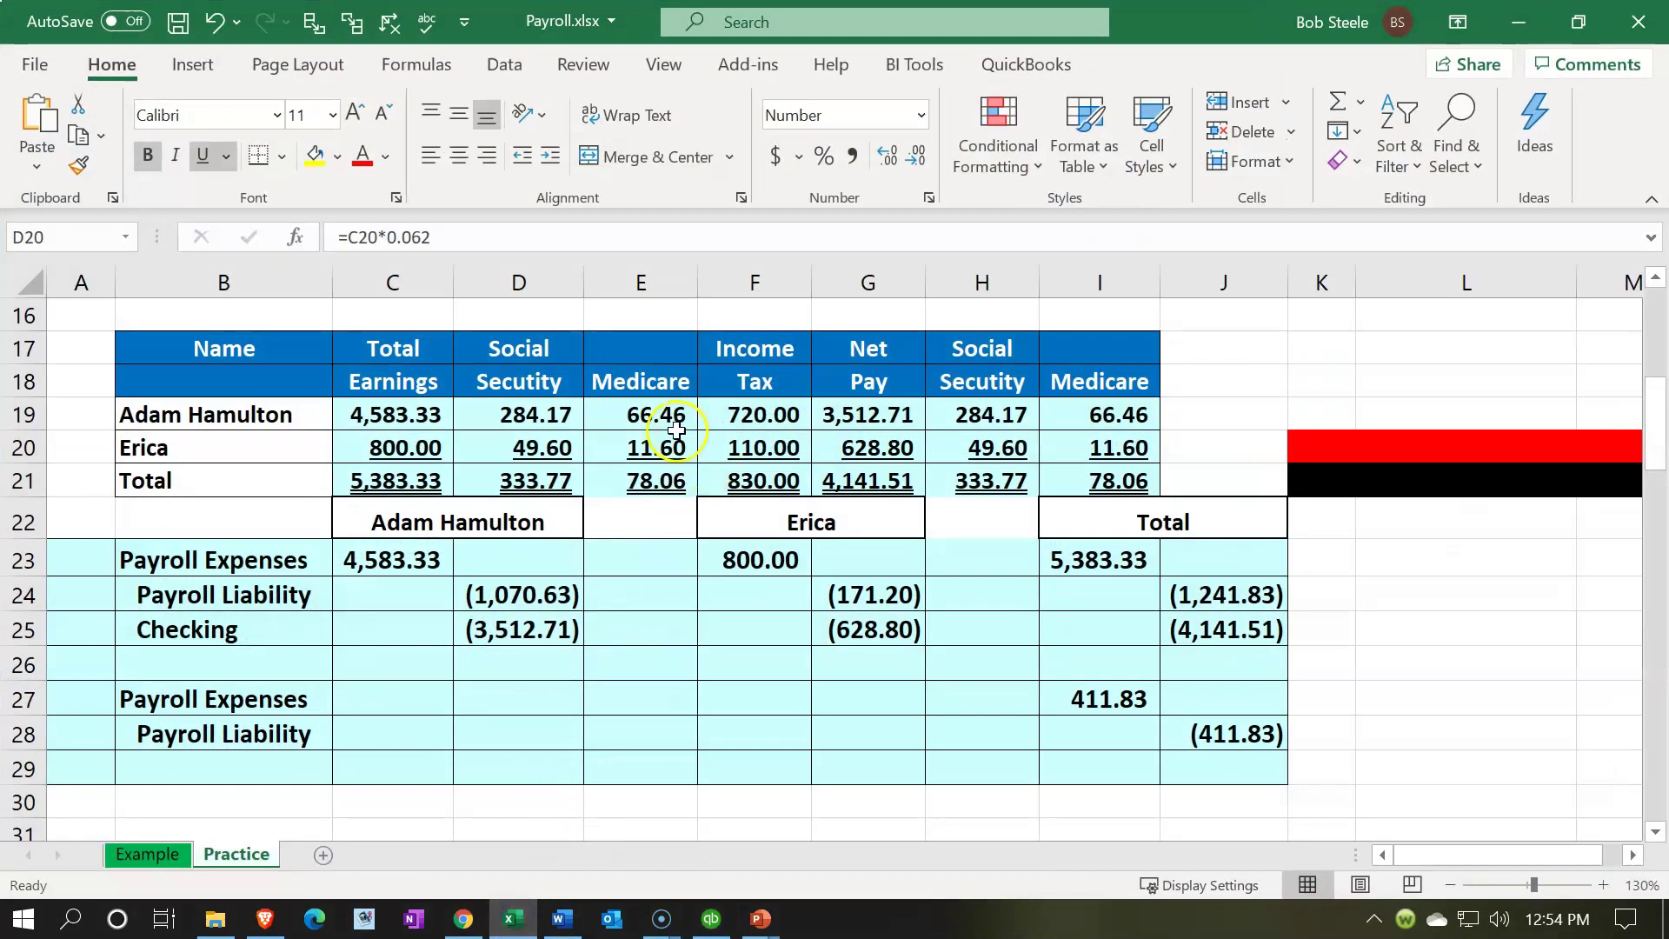
left_click(513, 917)
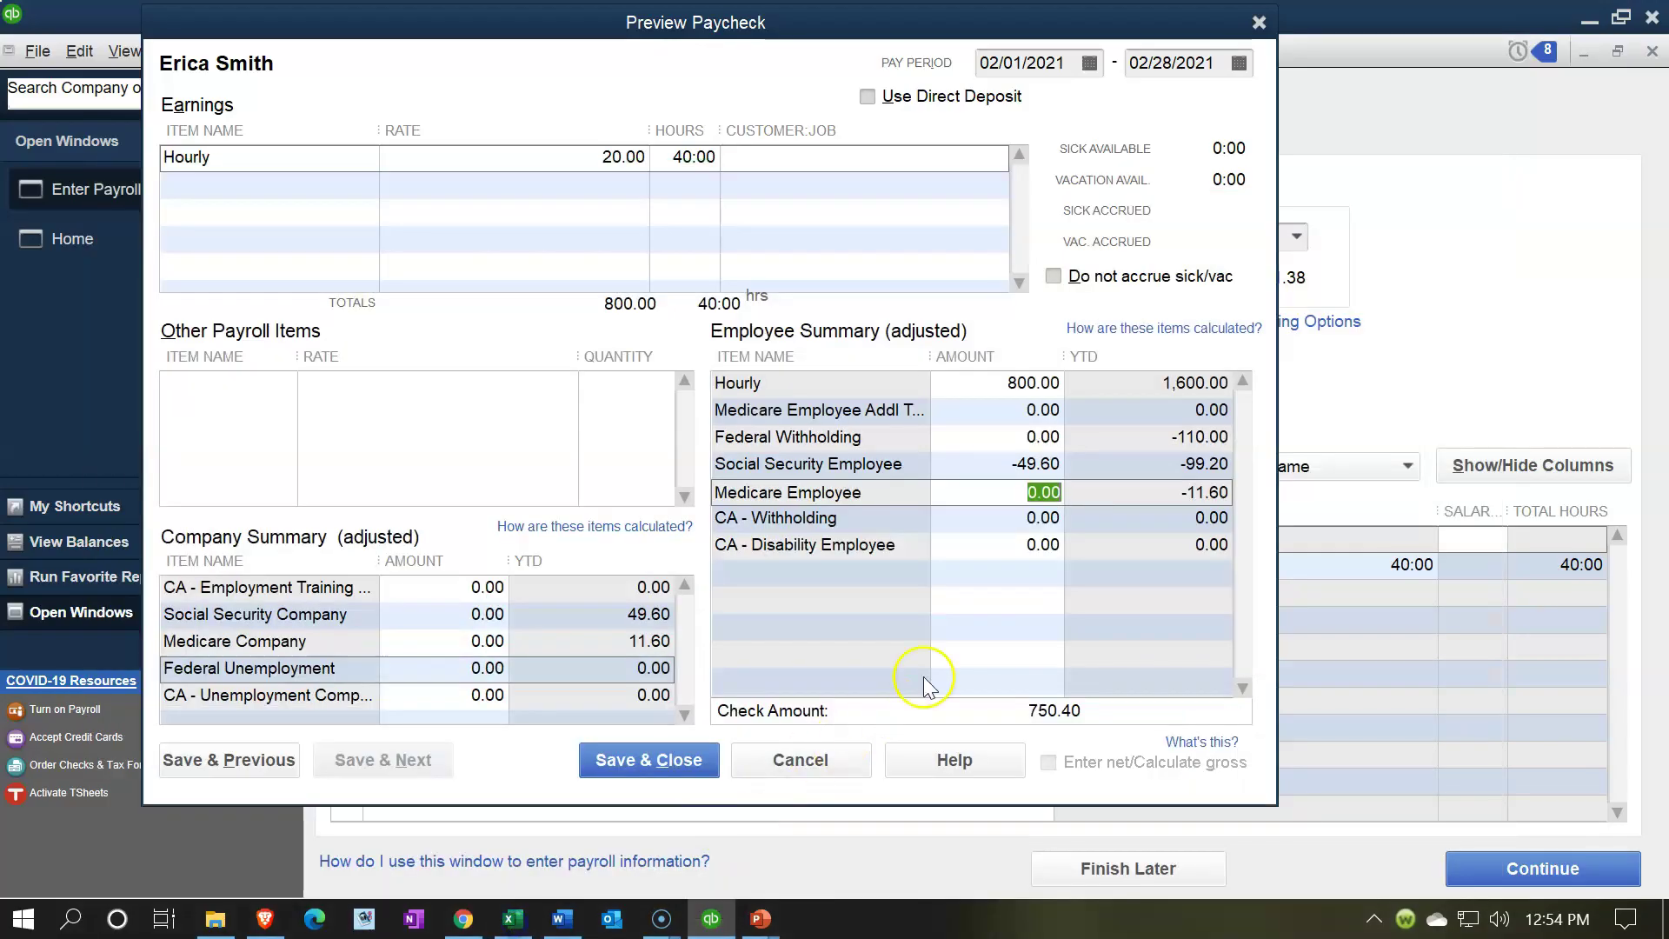
type("11.60")
key("Tab")
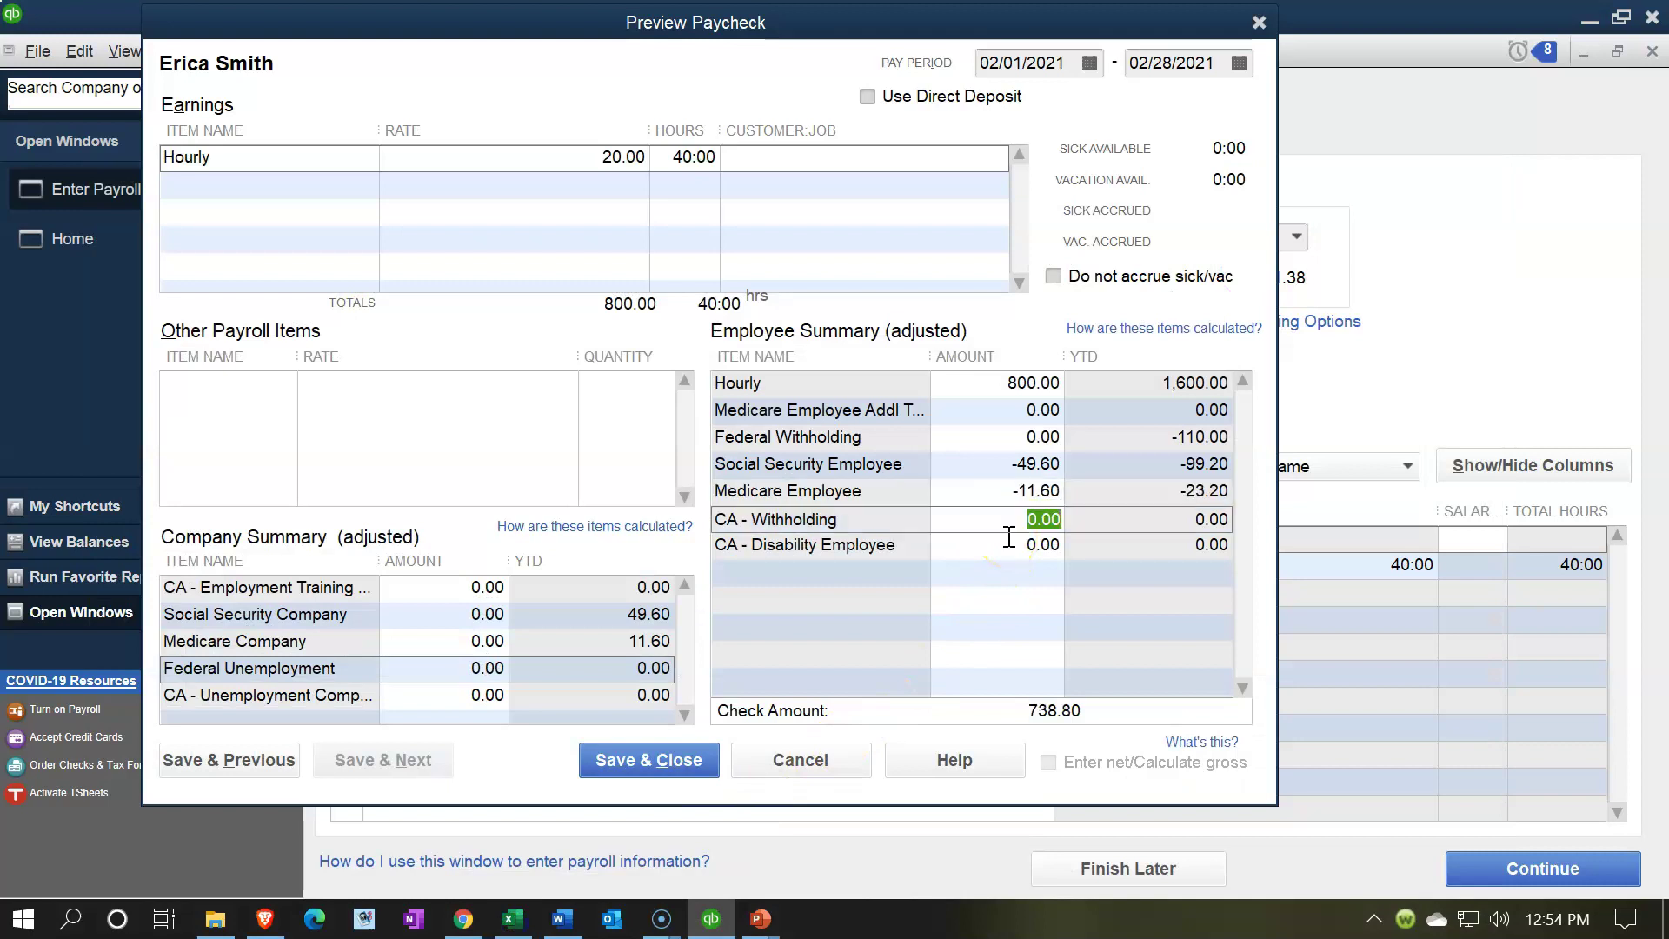
Step: Look up the second employee's income tax in Excel cell F20 and enter 110 as Federal Withholding on the QuickBooks paycheck
left_click(513, 917)
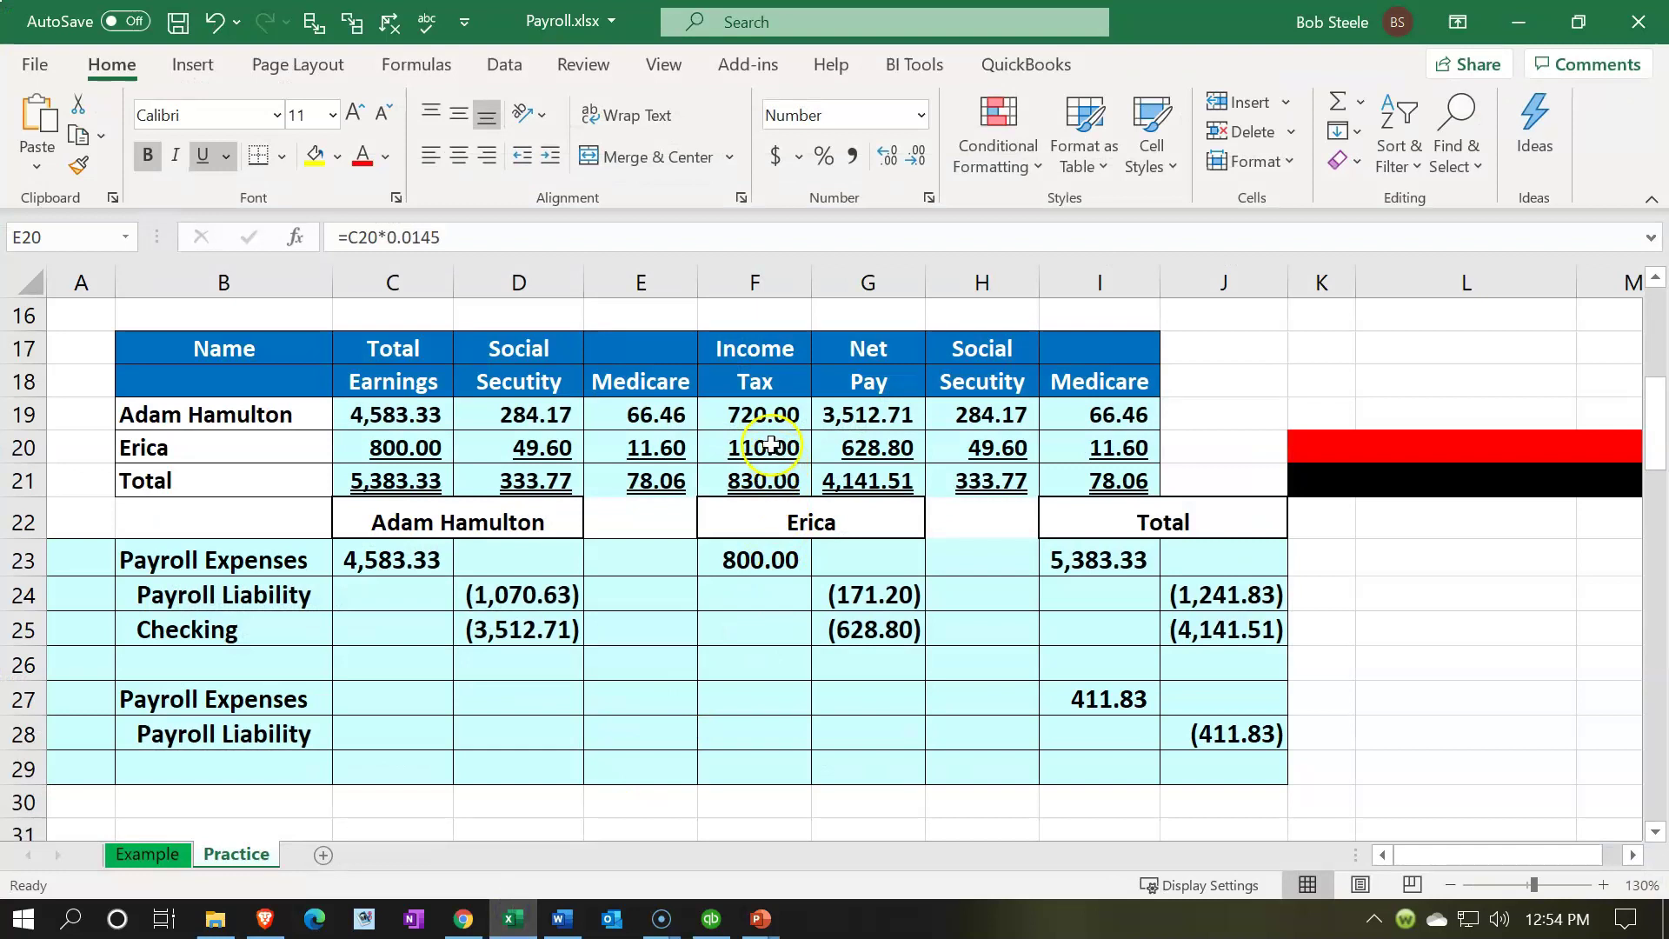
left_click(763, 445)
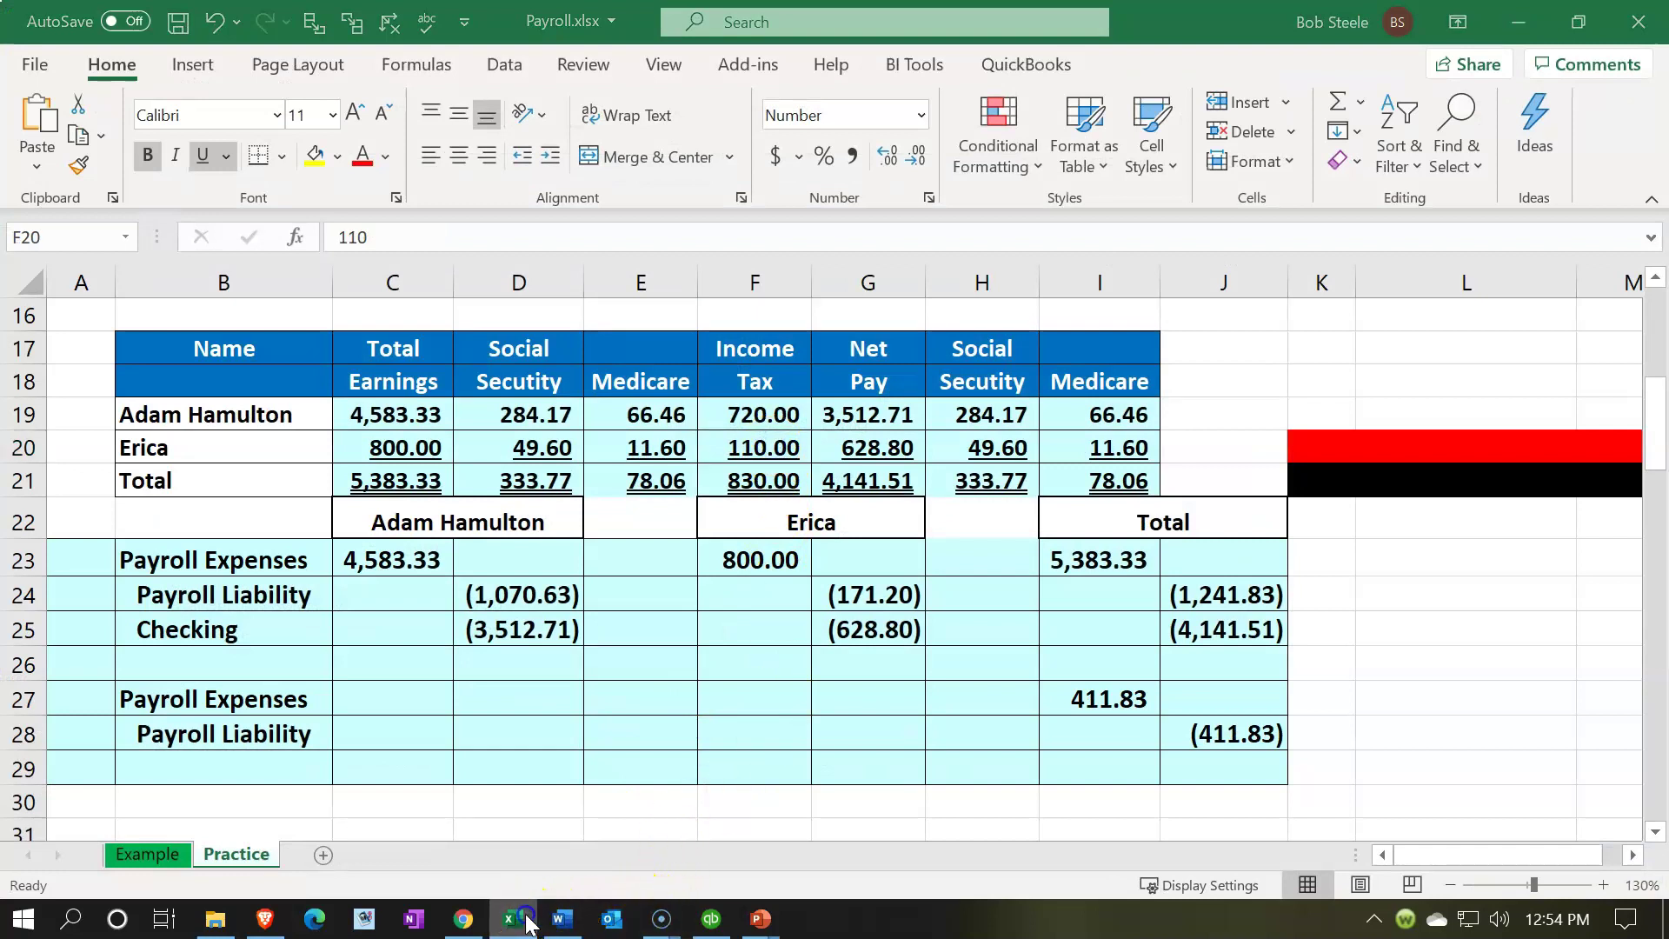
left_click(711, 917)
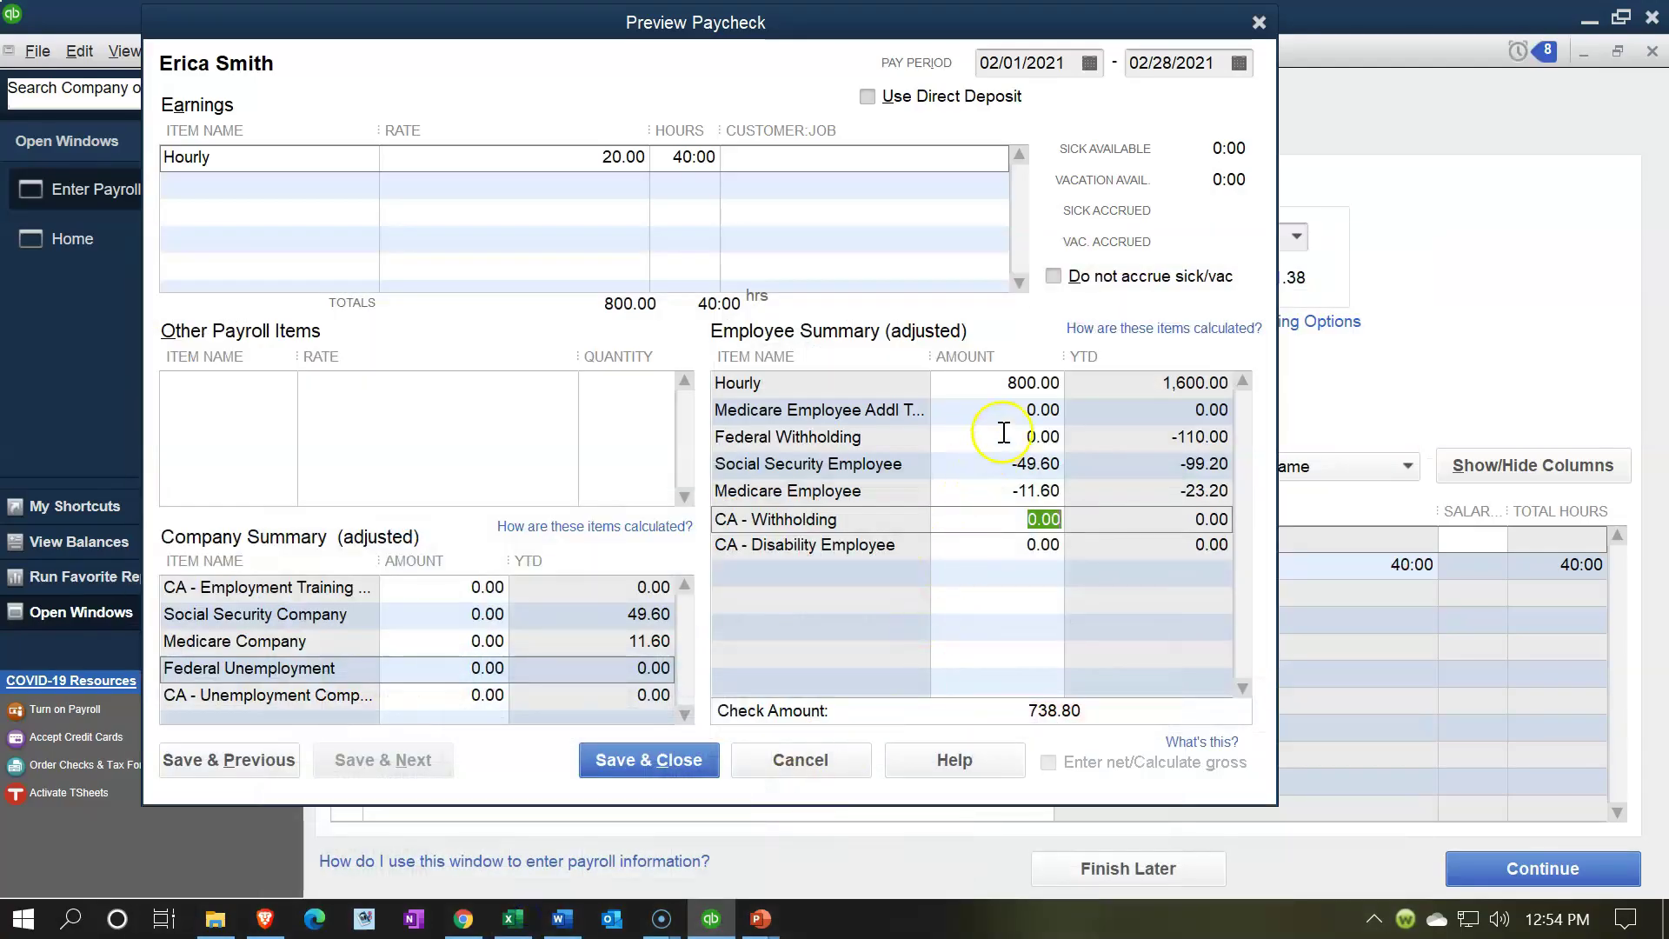
left_click(1040, 437)
type("110")
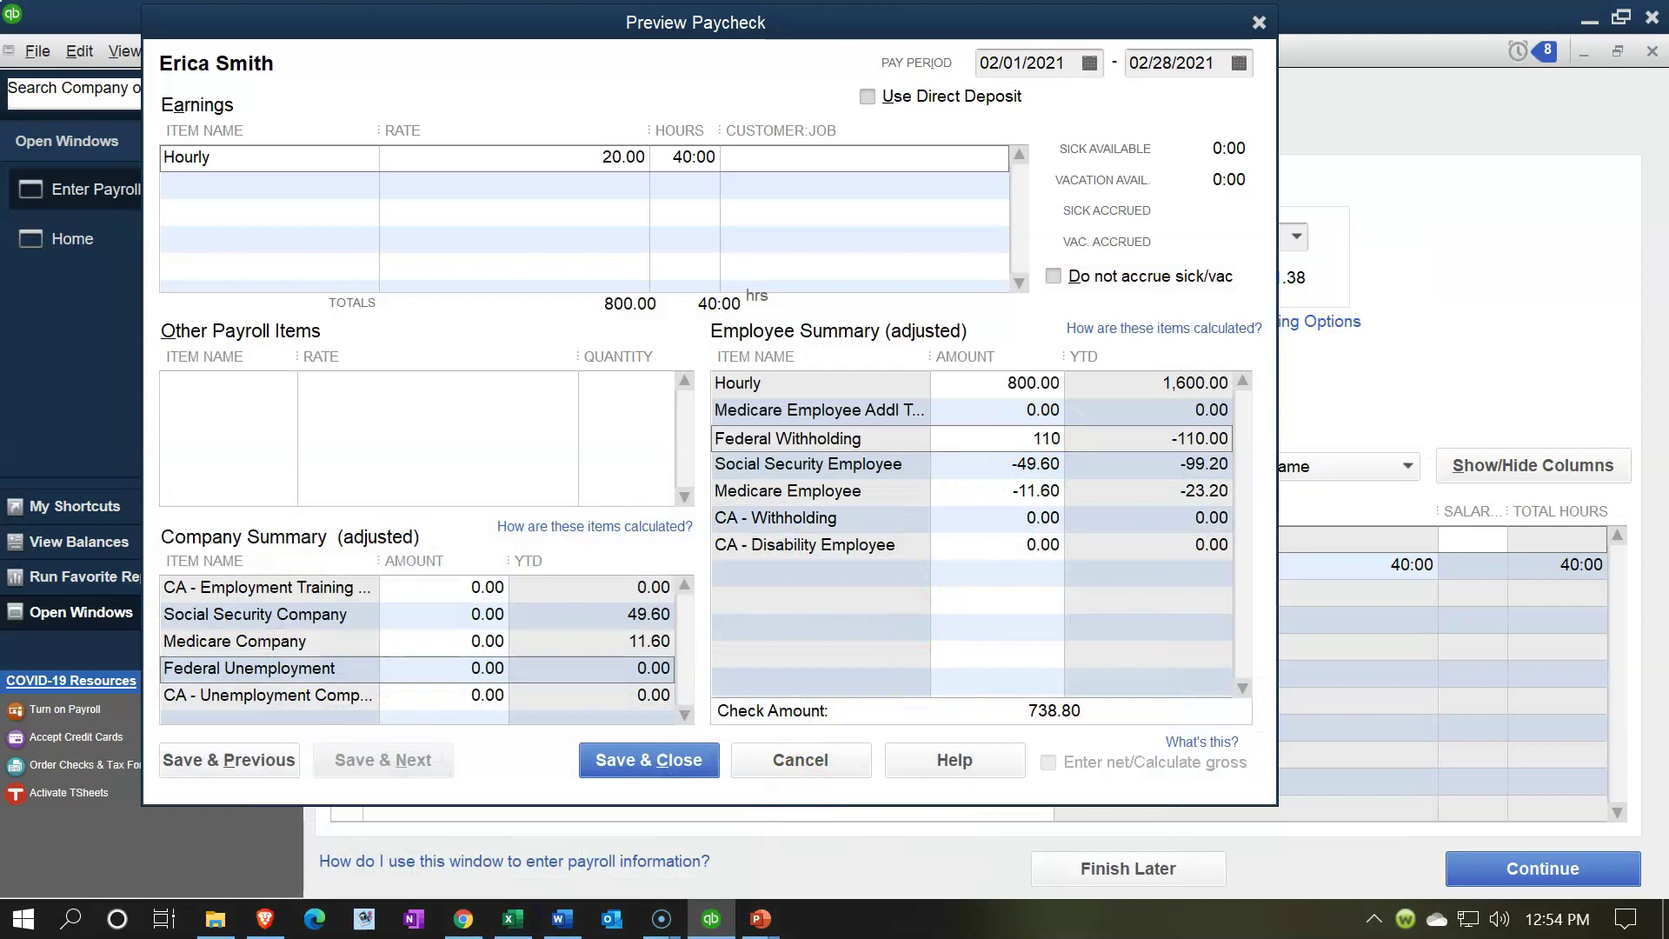
key("Tab")
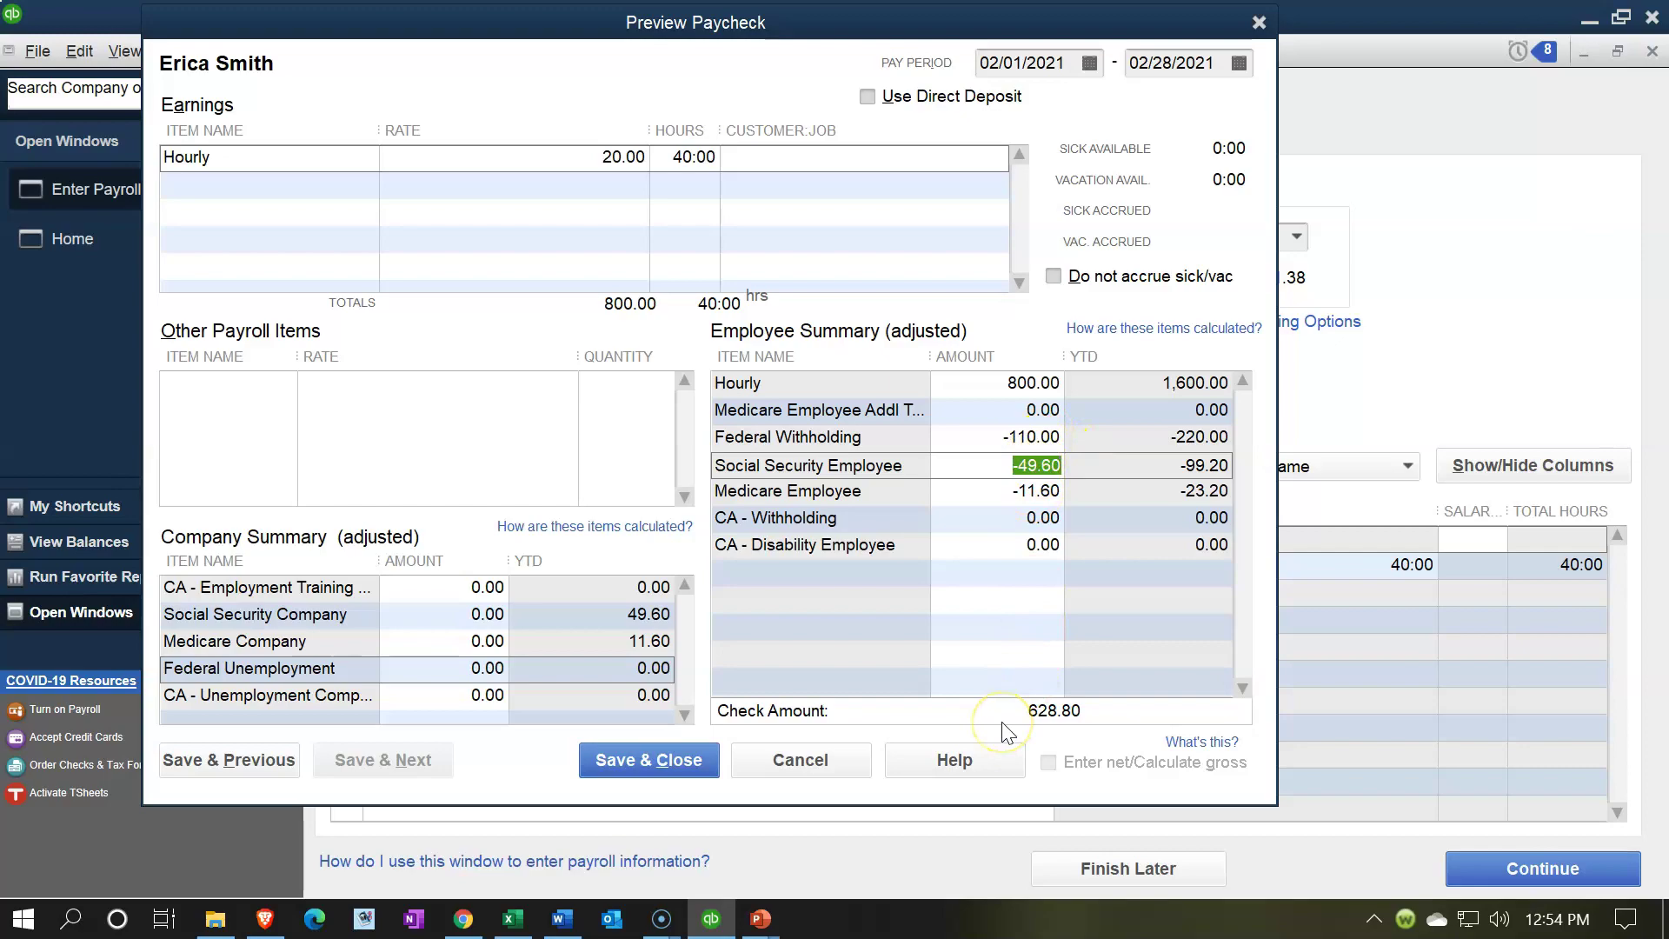
Step: Review the second employee's net pay and journal entry and the combined entry in I23:J25 in Excel, comparing them with the QuickBooks paycheck
left_click(512, 919)
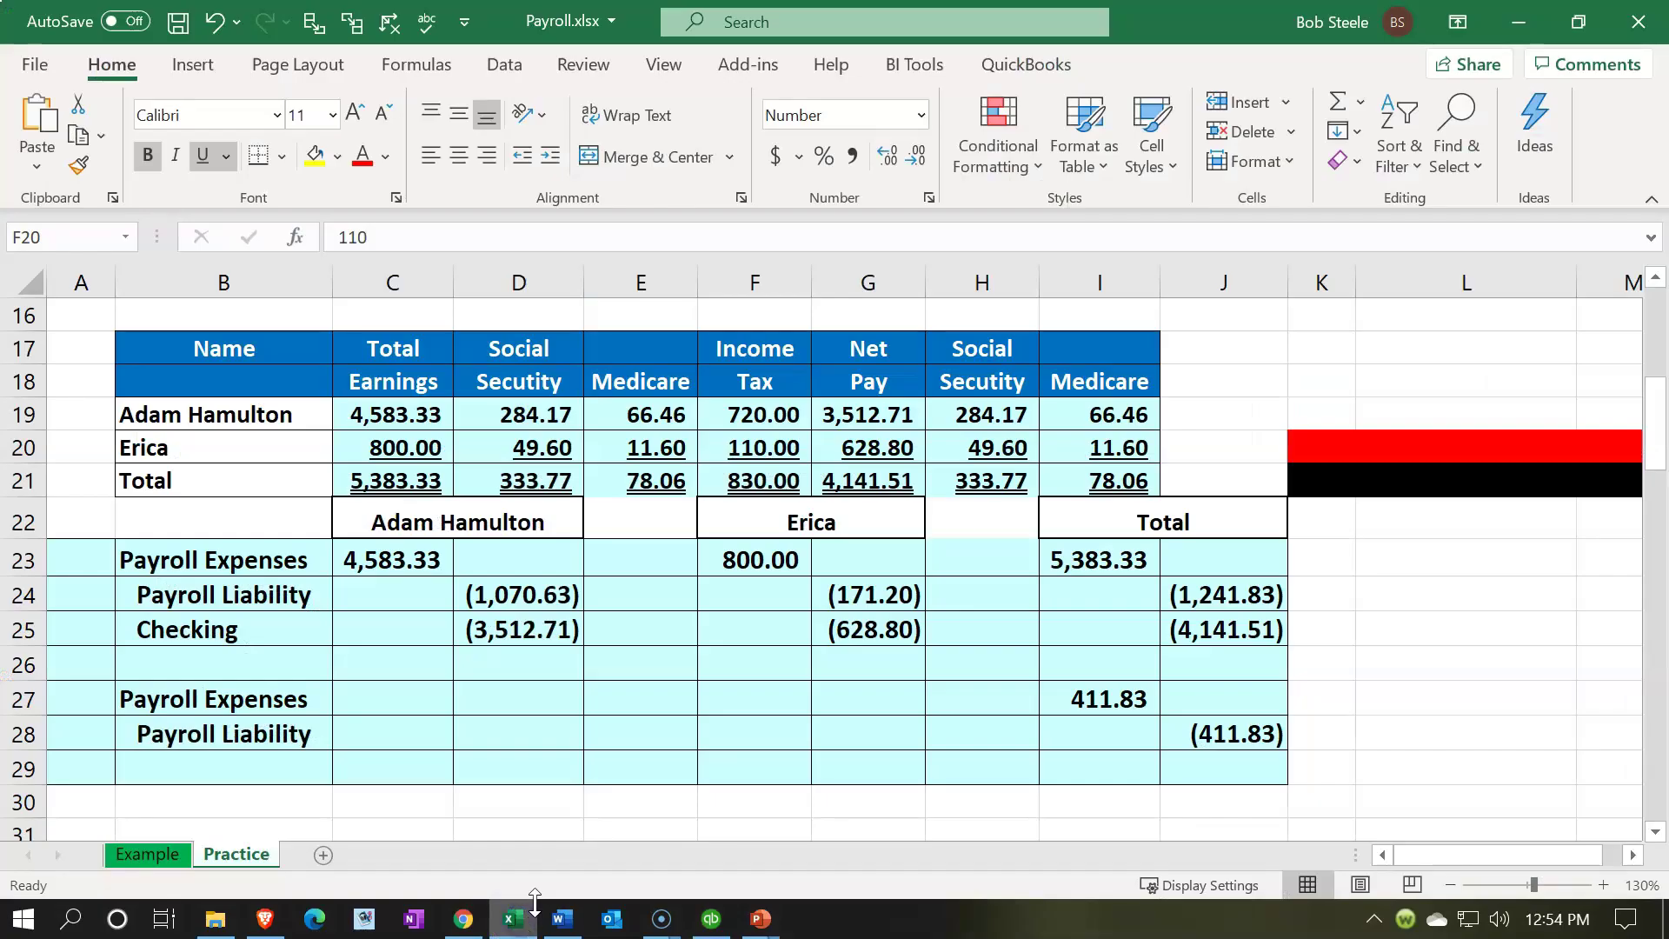
left_click(891, 446)
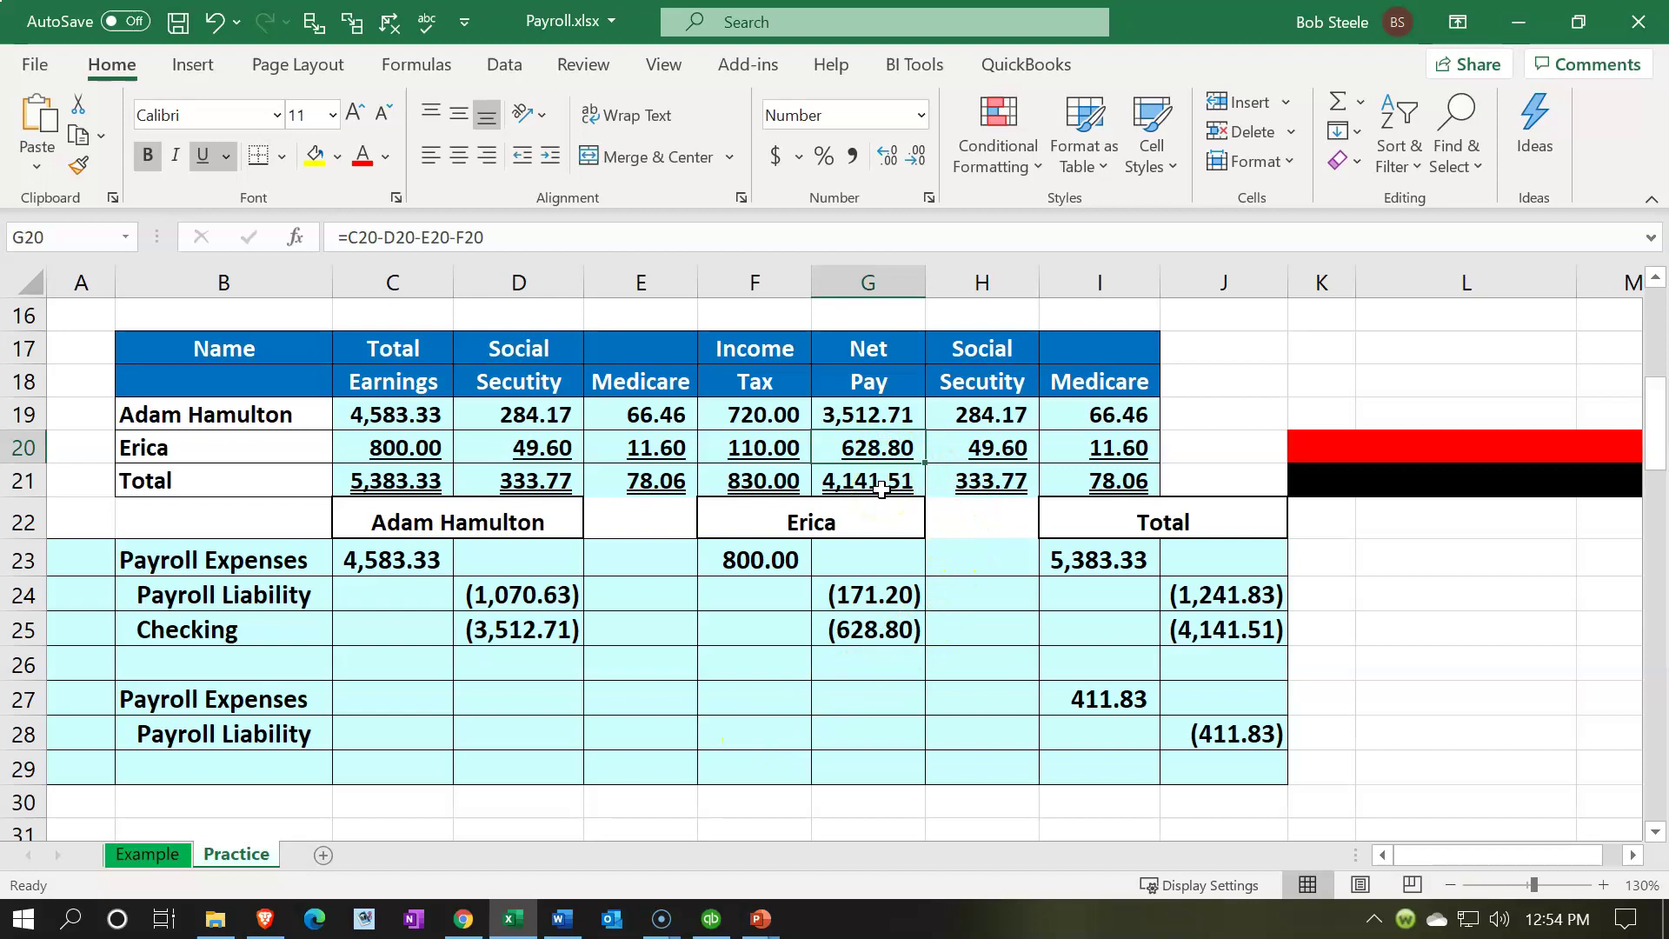
left_click(783, 561)
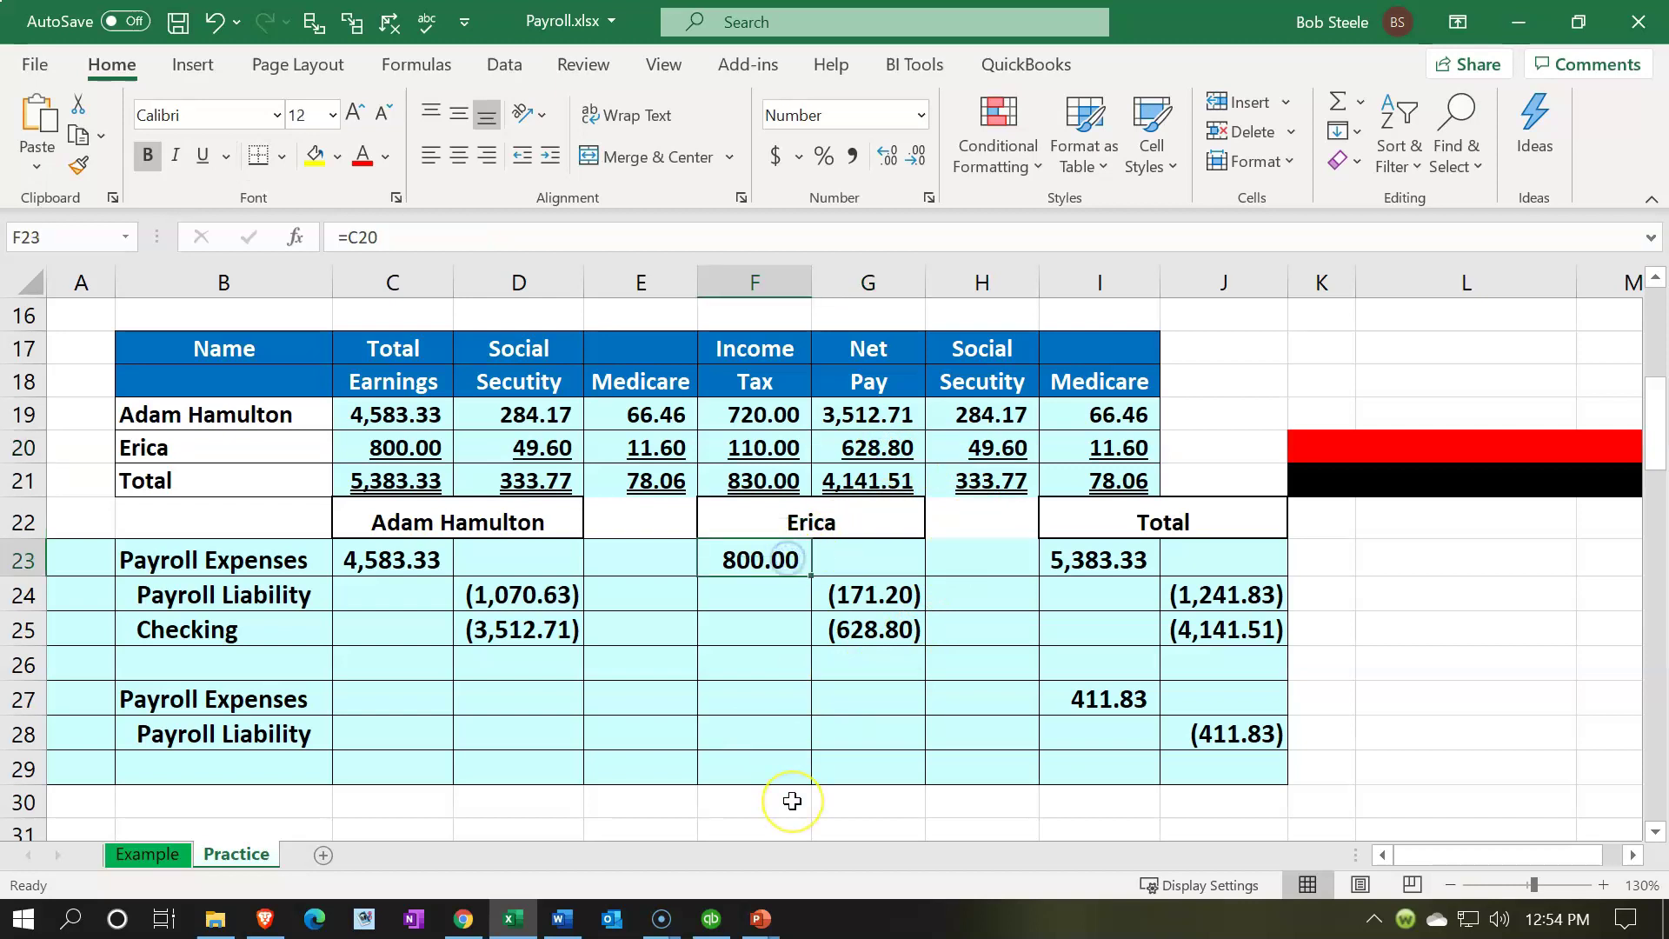
key("Down")
key("Right")
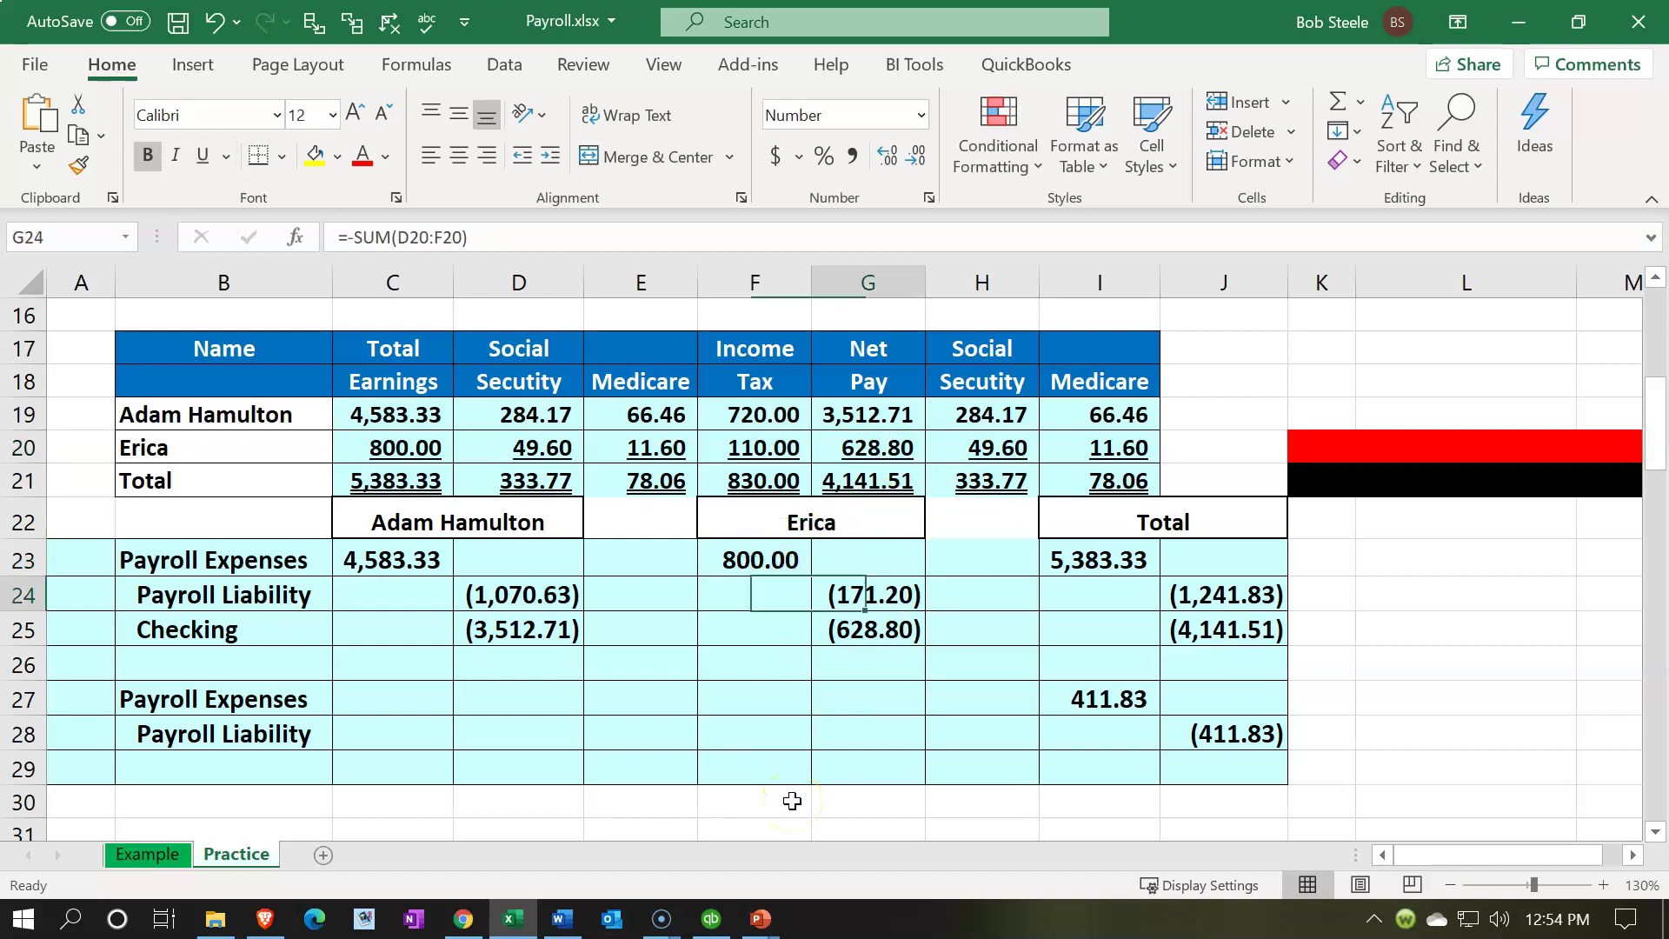
key("Down")
key("Up")
key("Down")
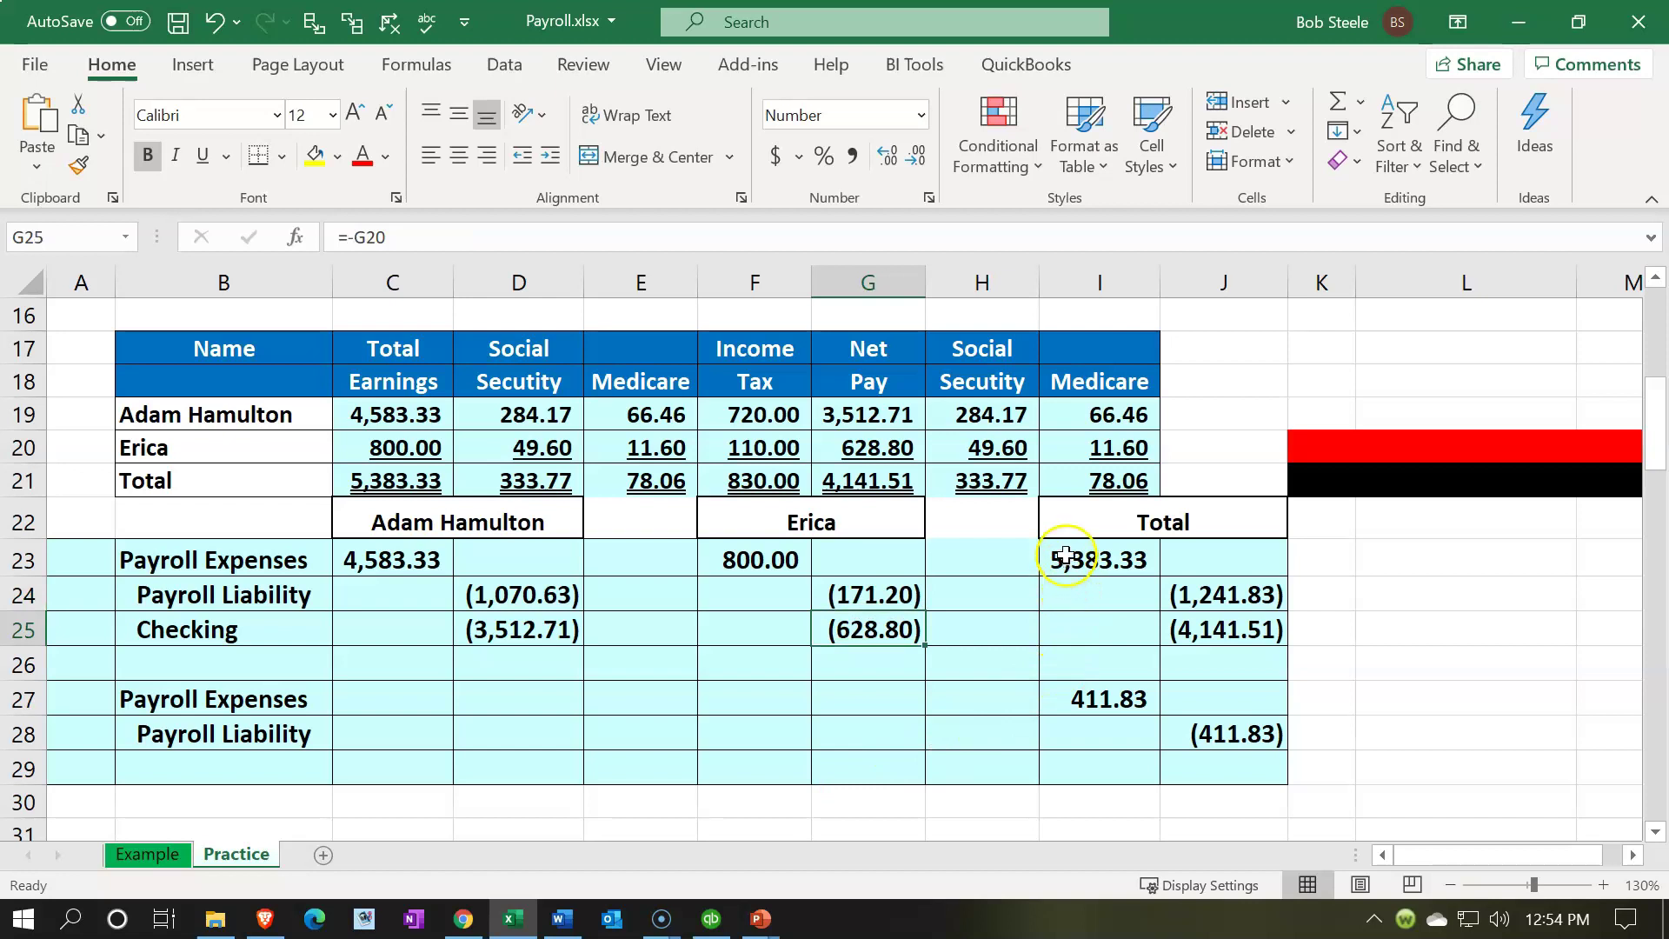
left_click(1127, 568)
left_click_drag(1127, 568, 1187, 611)
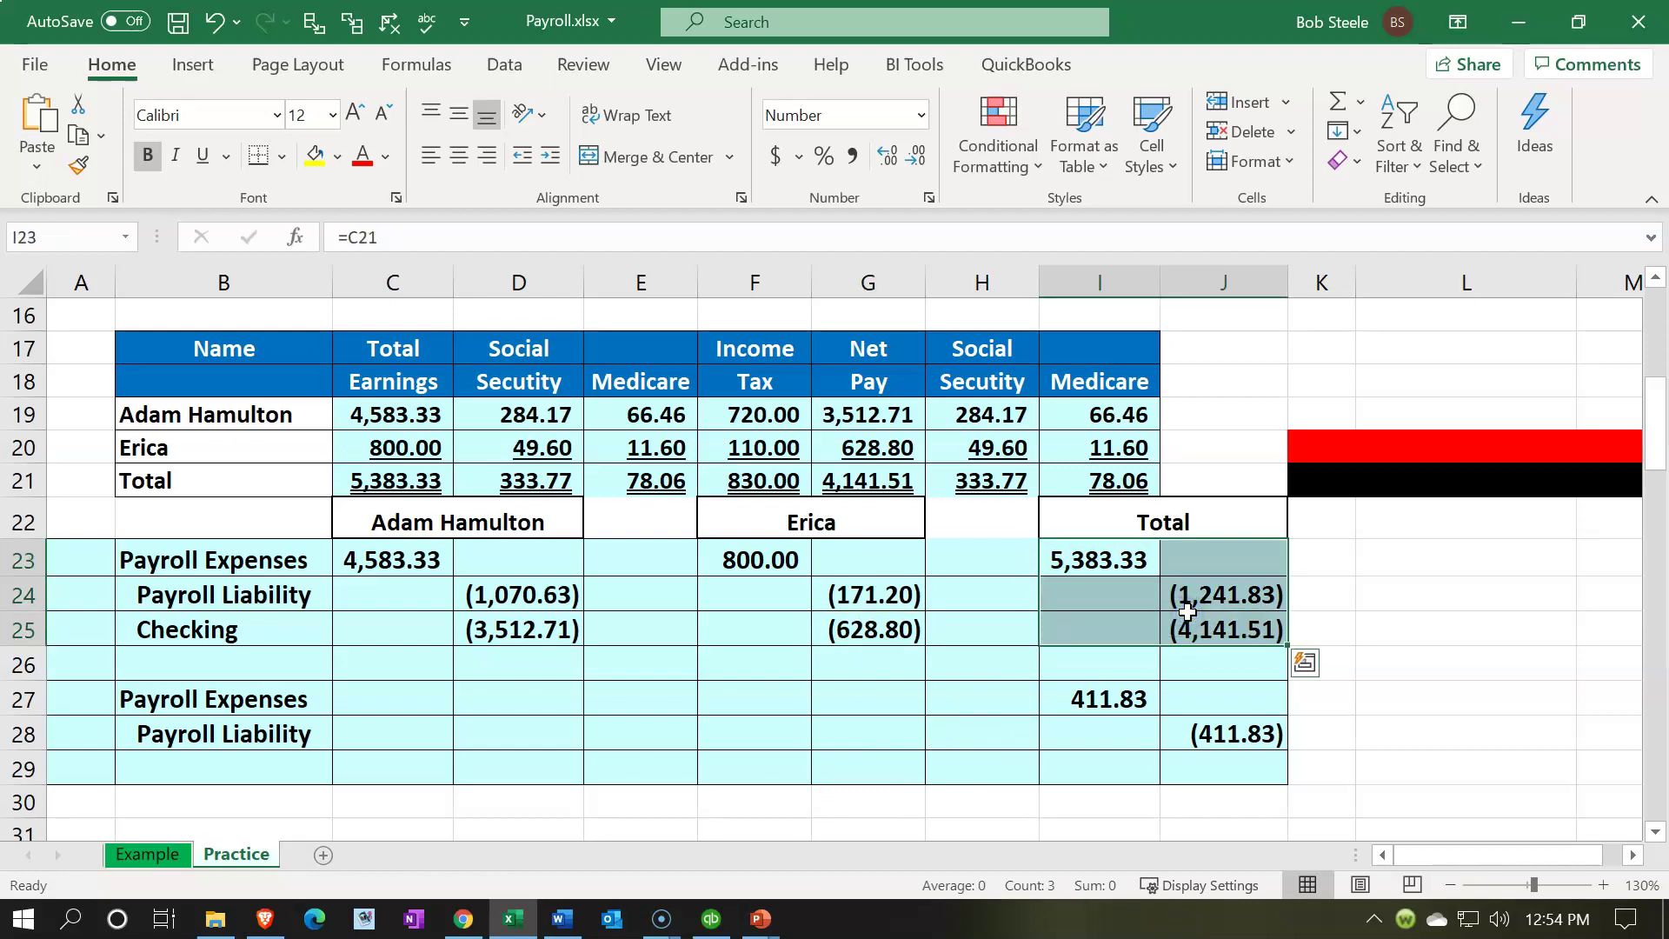
left_click(528, 924)
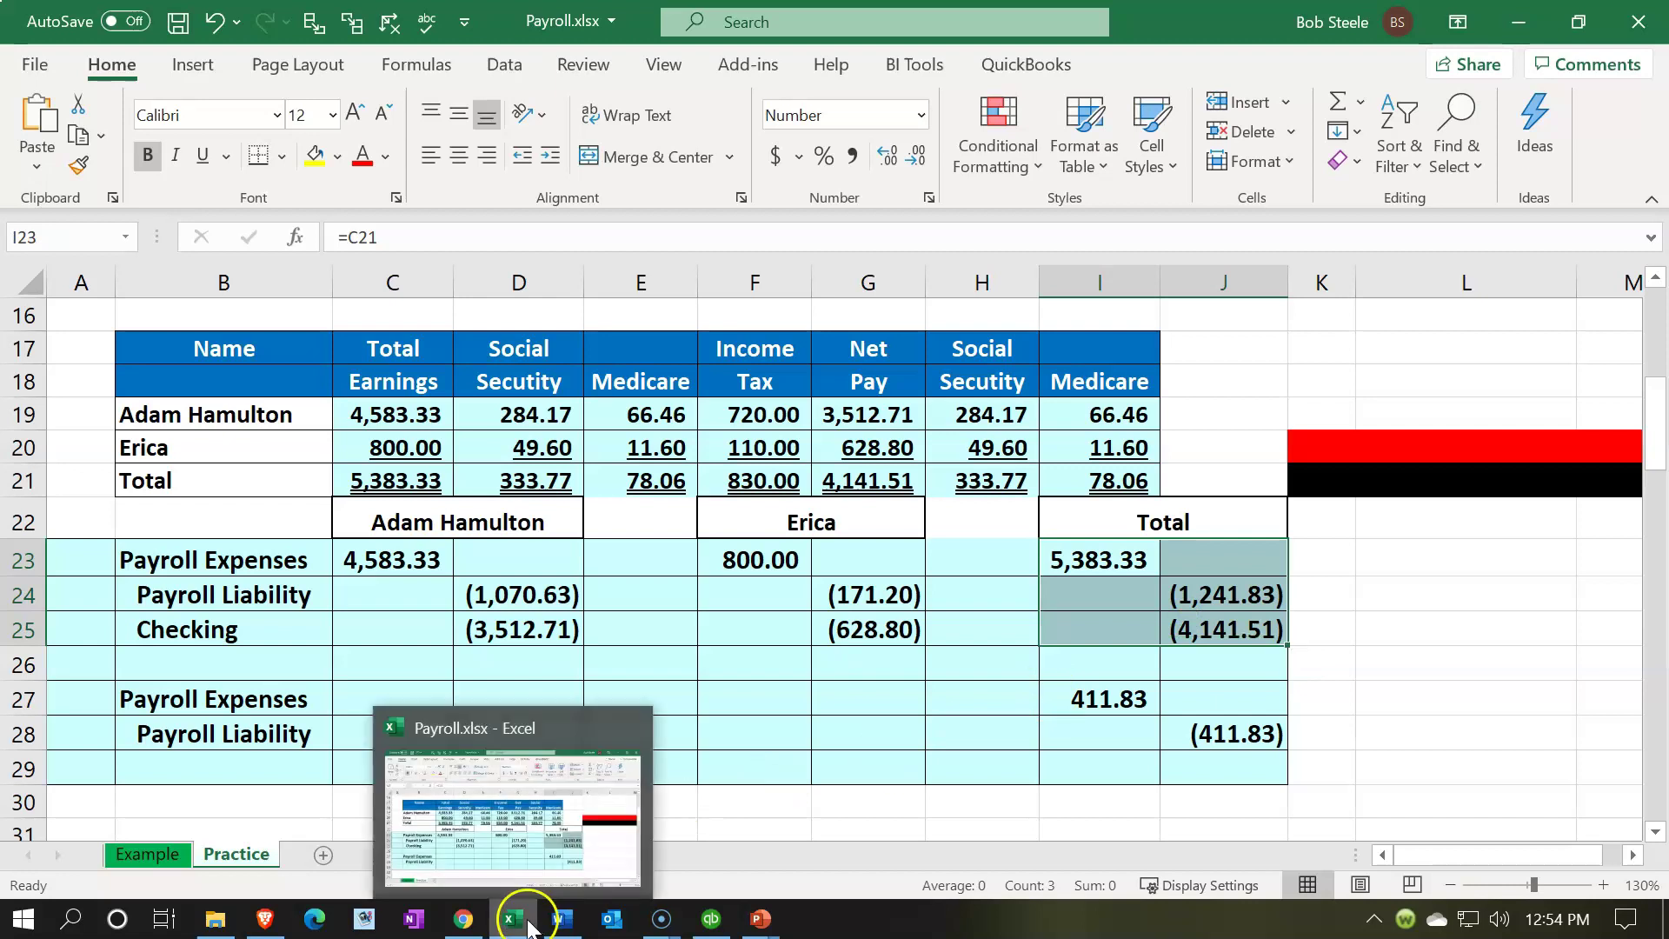
left_click(528, 923)
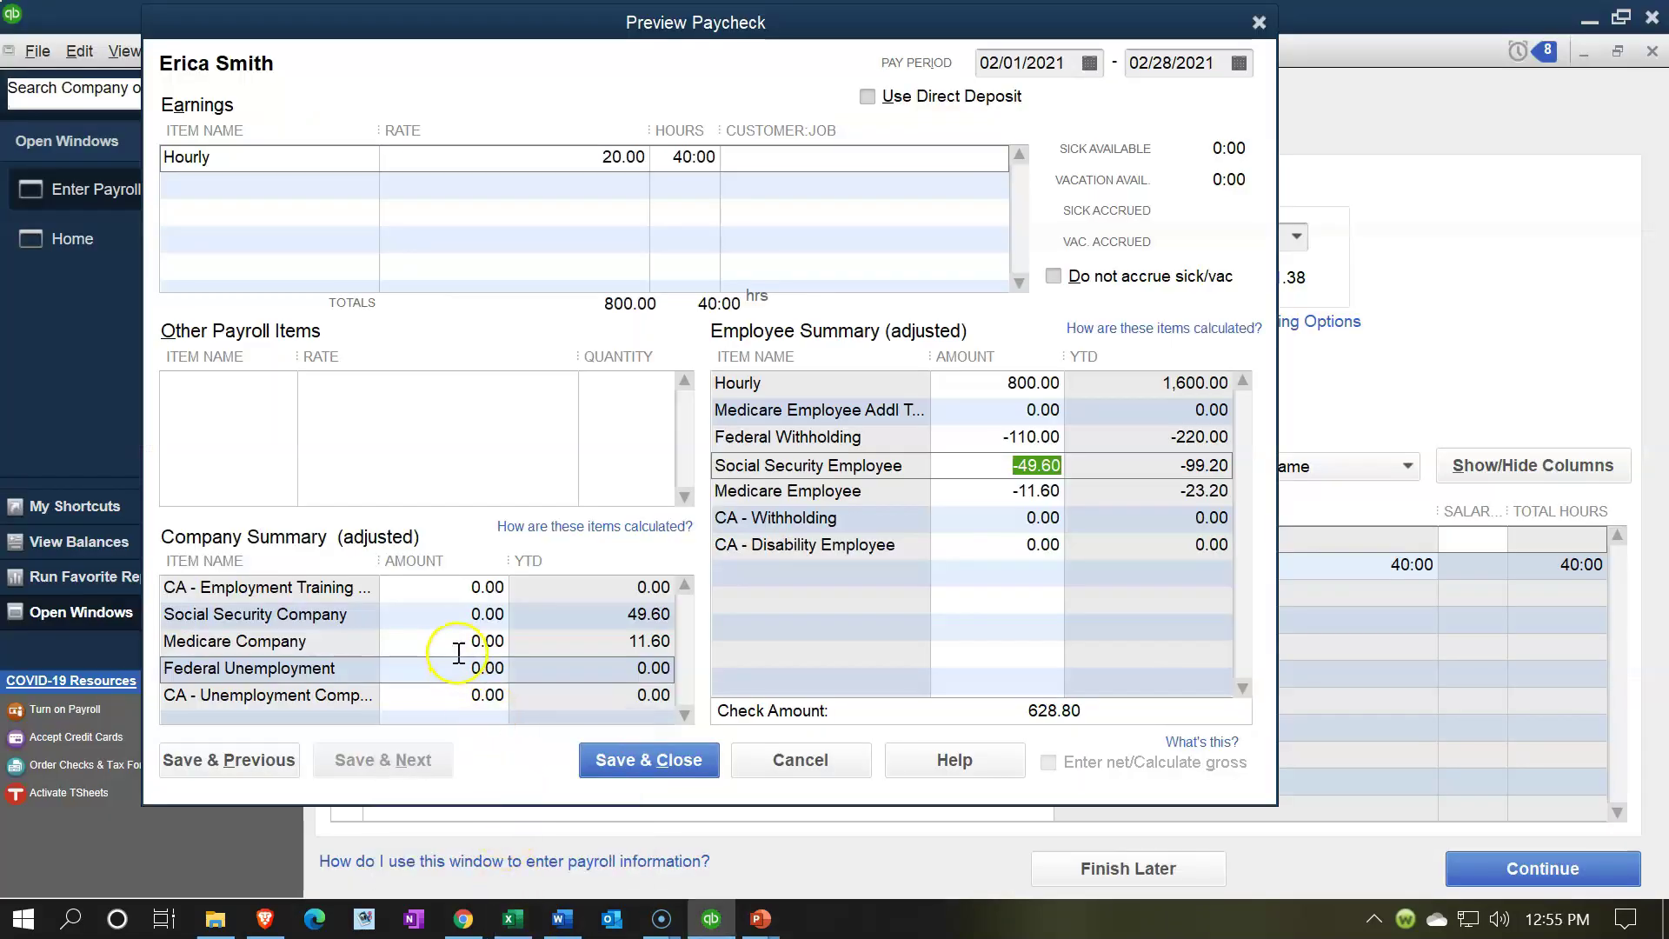
Step: Enter 49.60 as Social Security Company and 11.60 as Medicare Company in the second employee's company summary
left_click(524, 616)
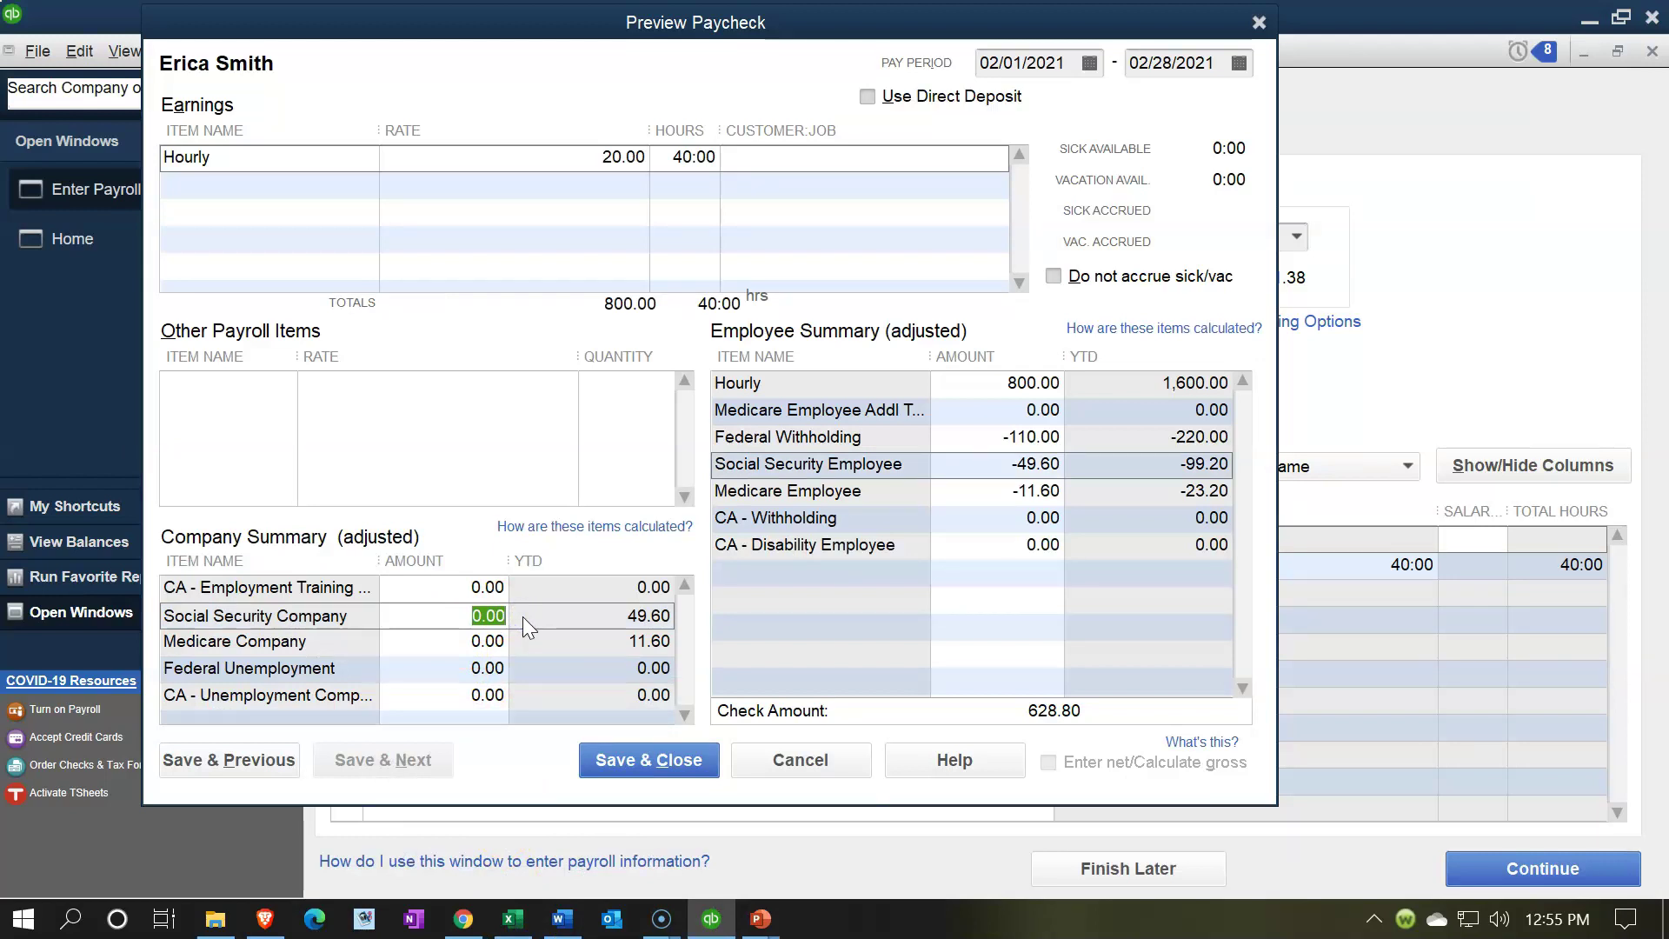
type("49.6")
key("Tab")
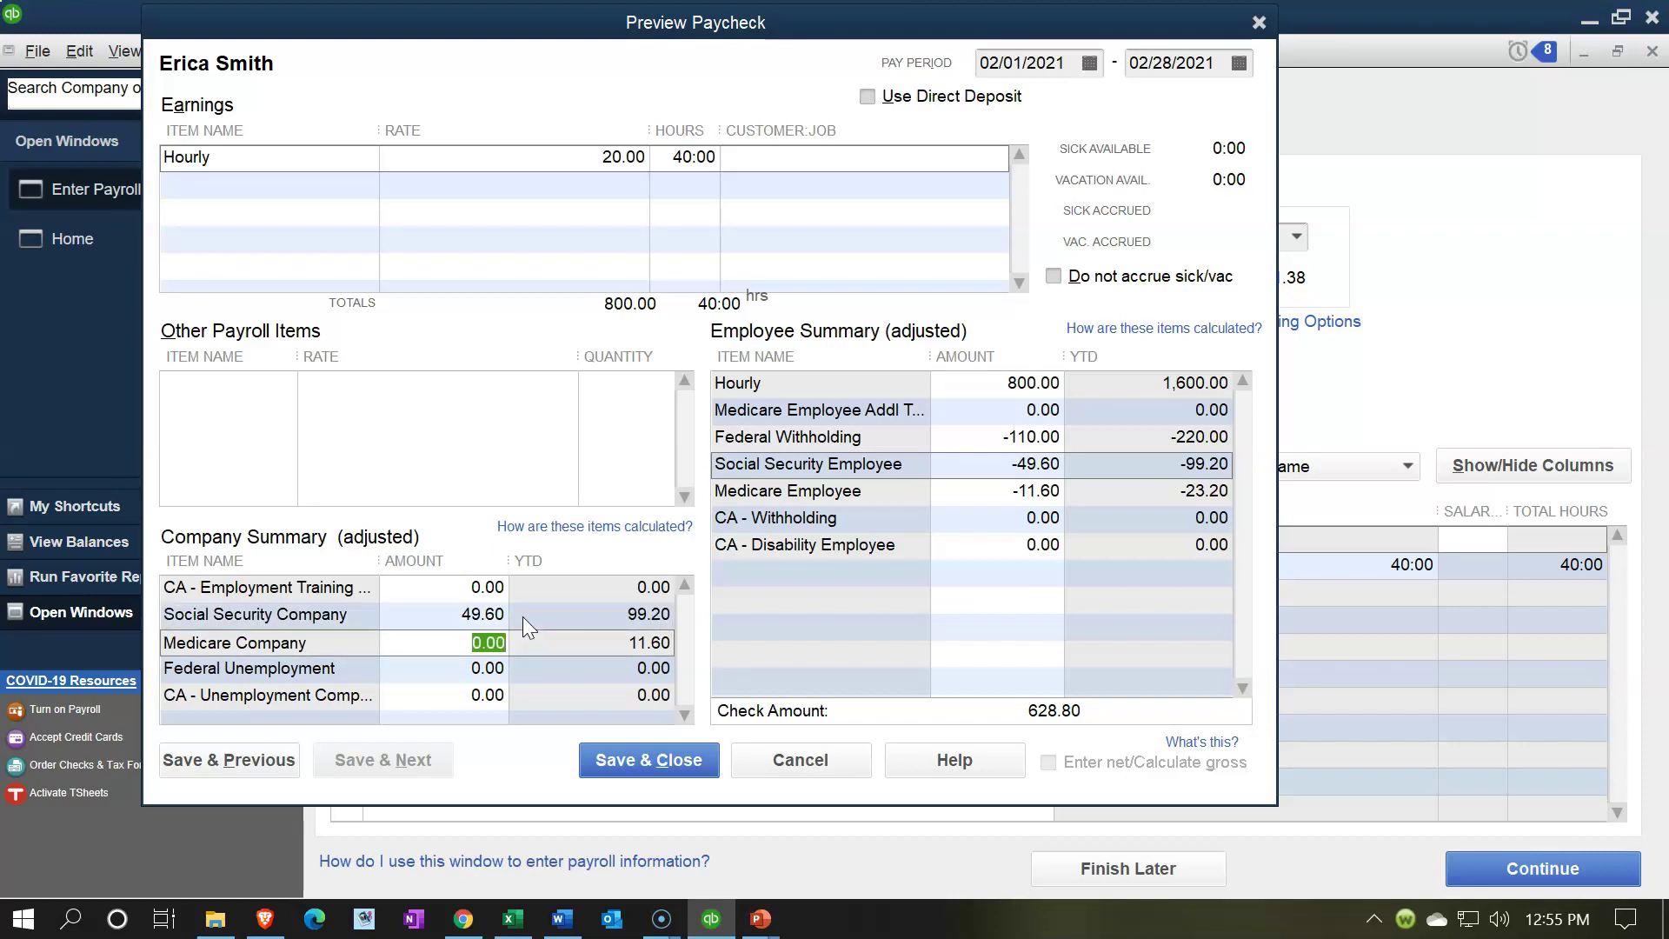
type("11.6")
key("Tab")
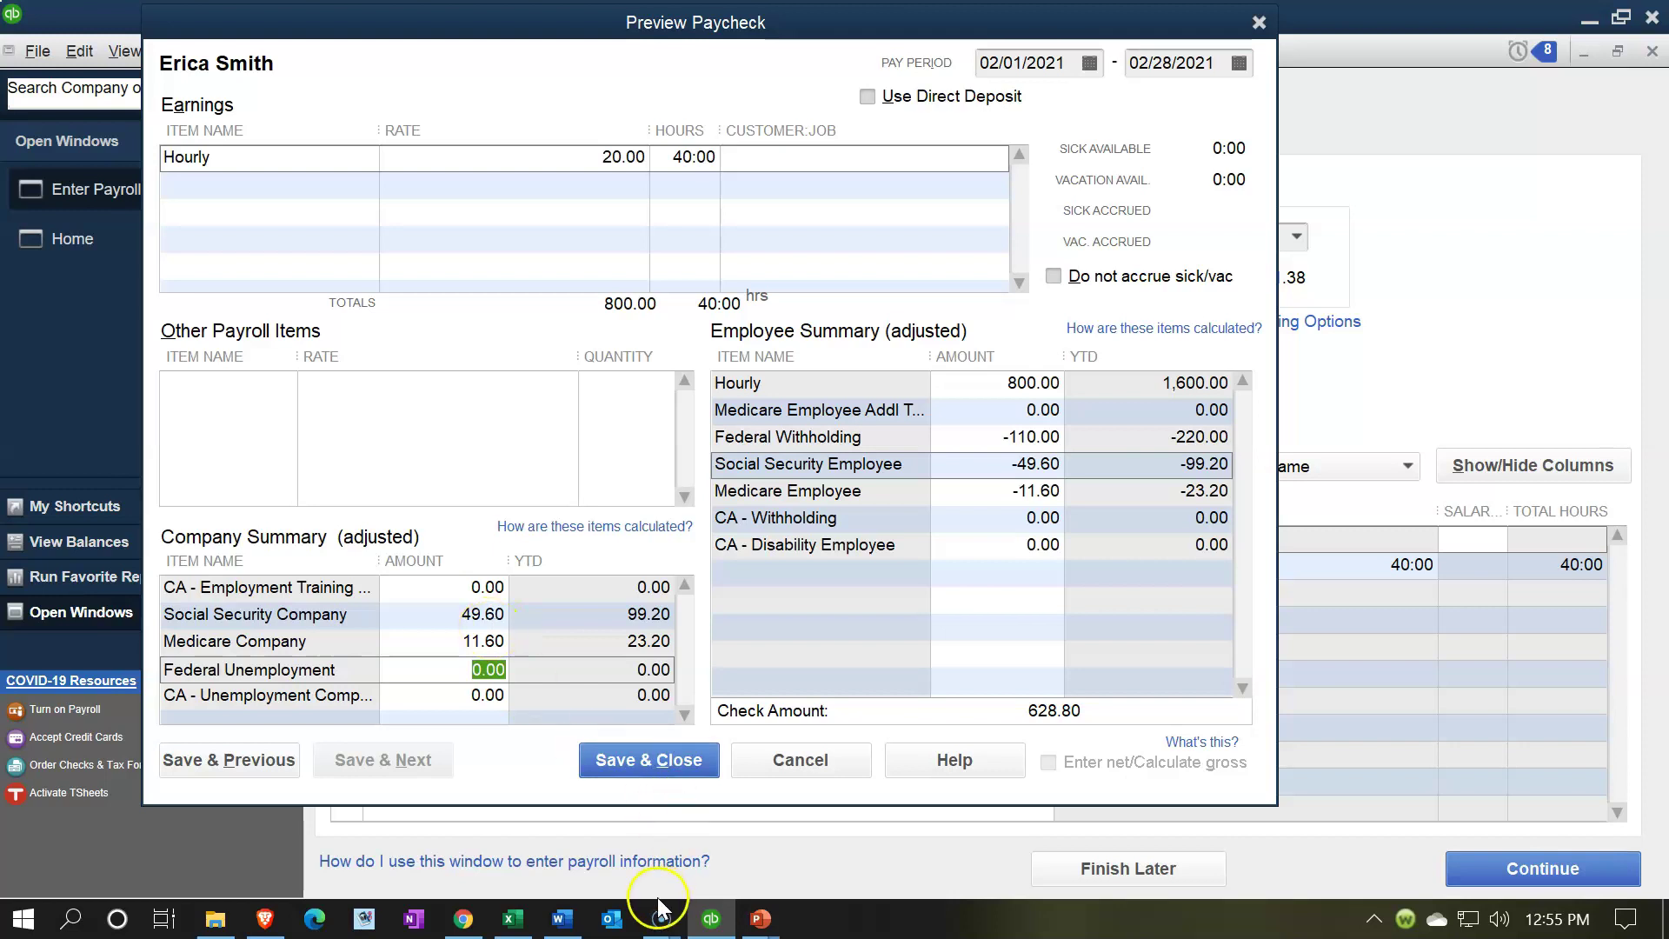
Step: Review the employer tax entry in I27:J28 in Excel, then save and close the second employee's paycheck in QuickBooks
left_click(522, 921)
left_click_drag(1097, 699, 1180, 726)
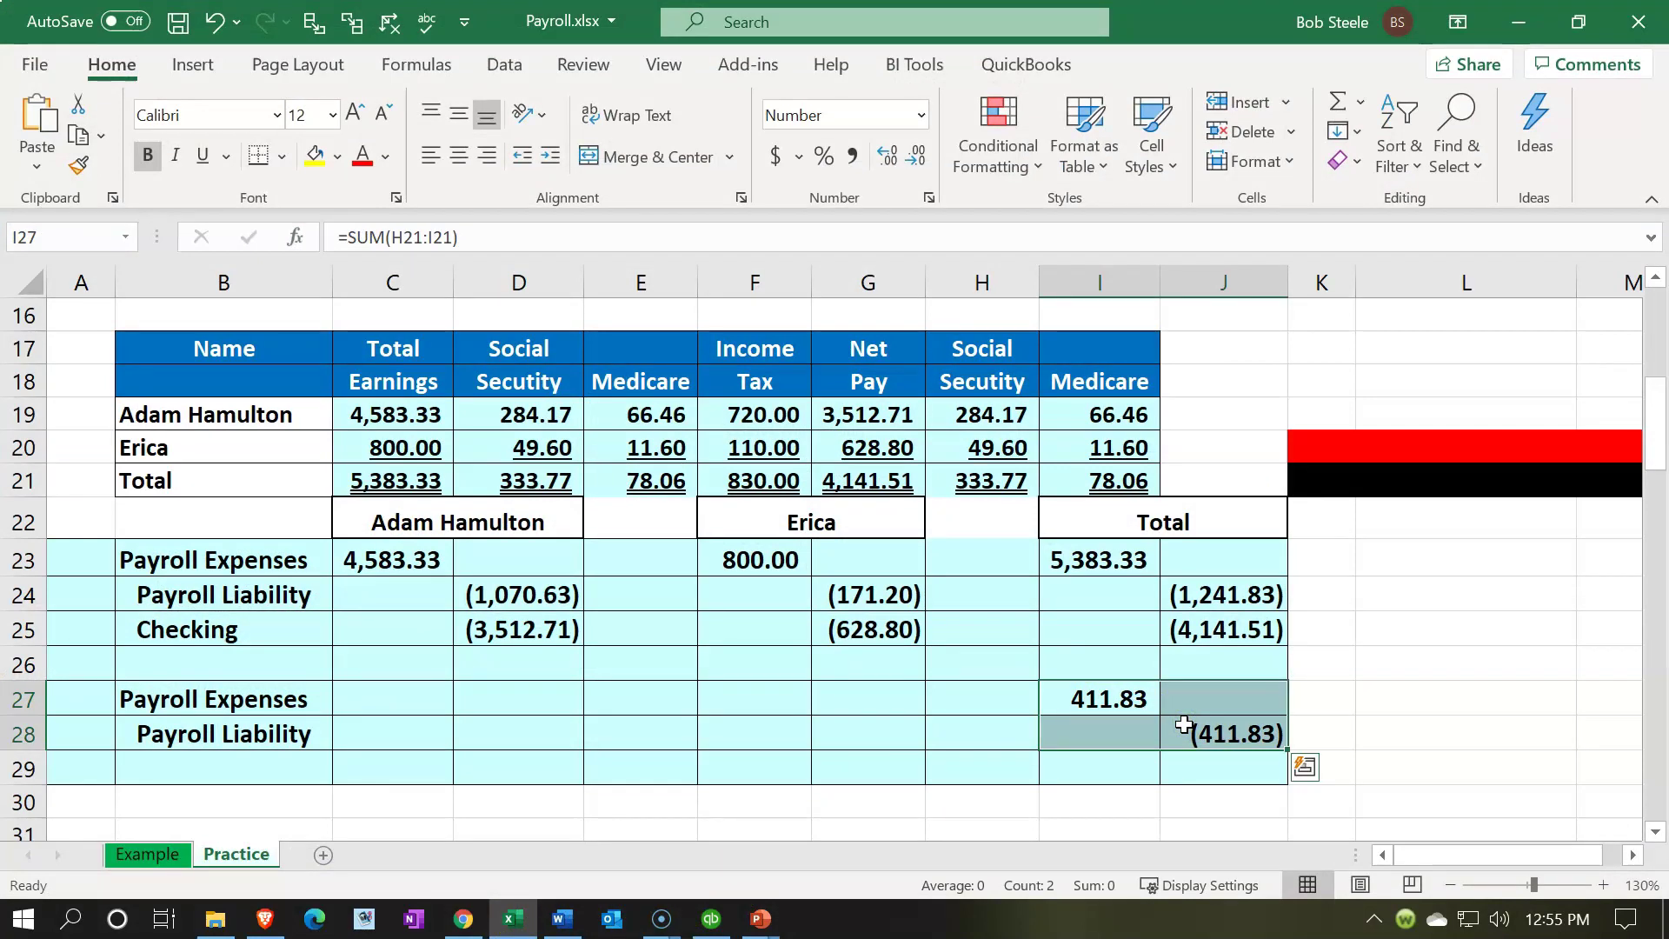
left_click_drag(1148, 705, 1174, 735)
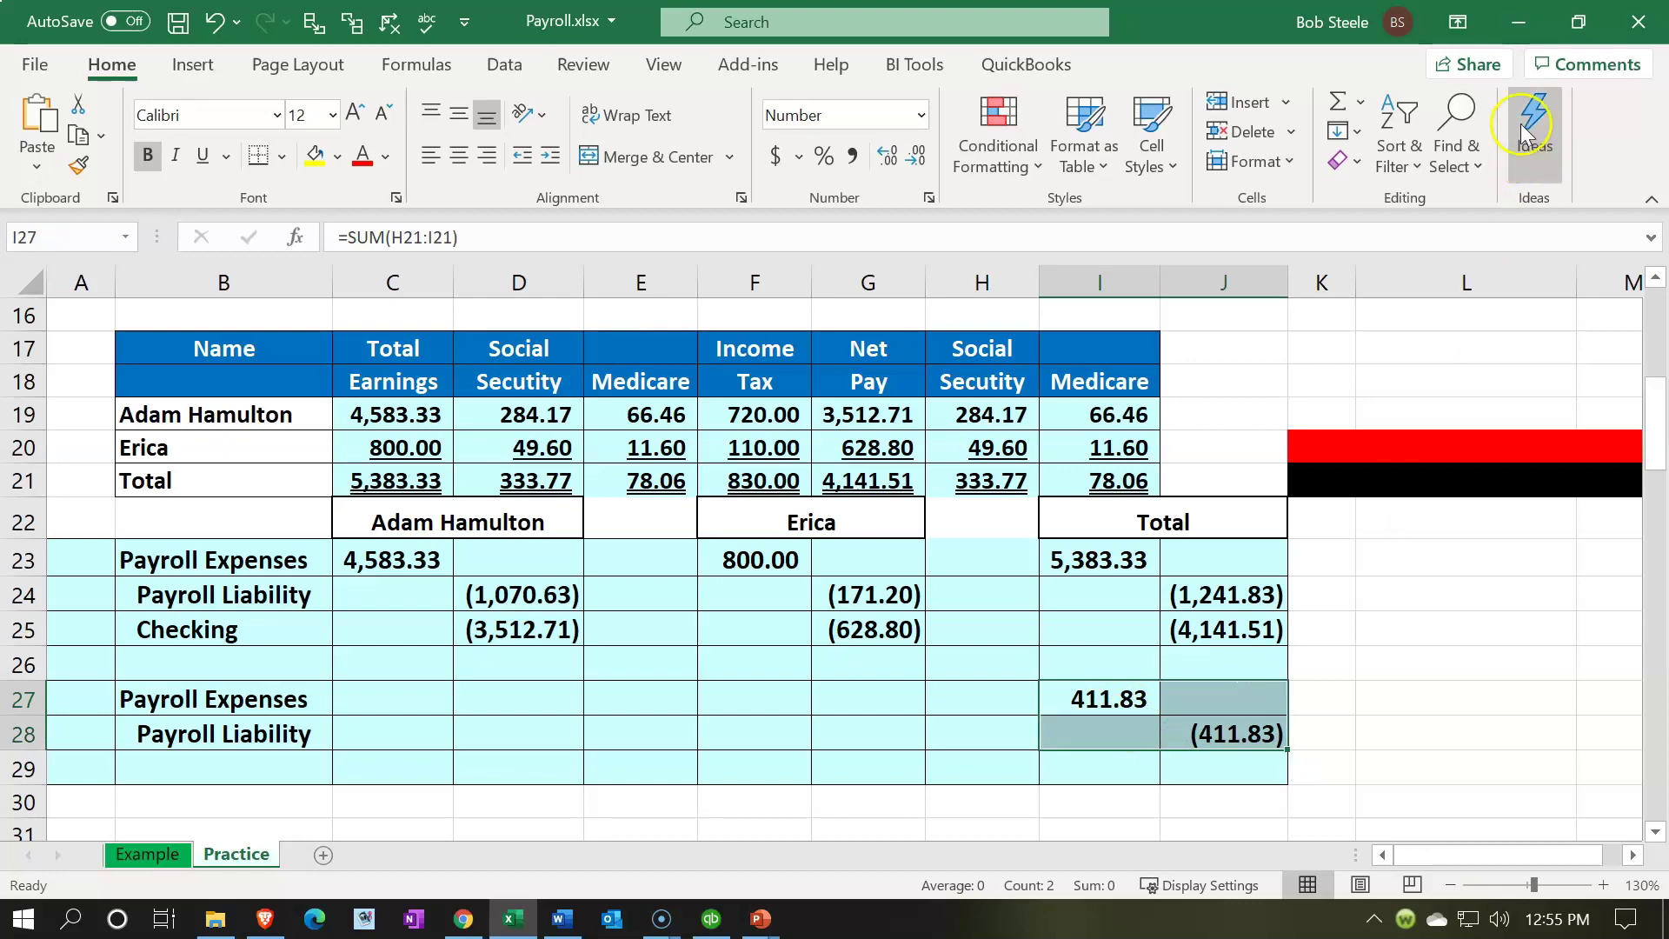
left_click(1523, 37)
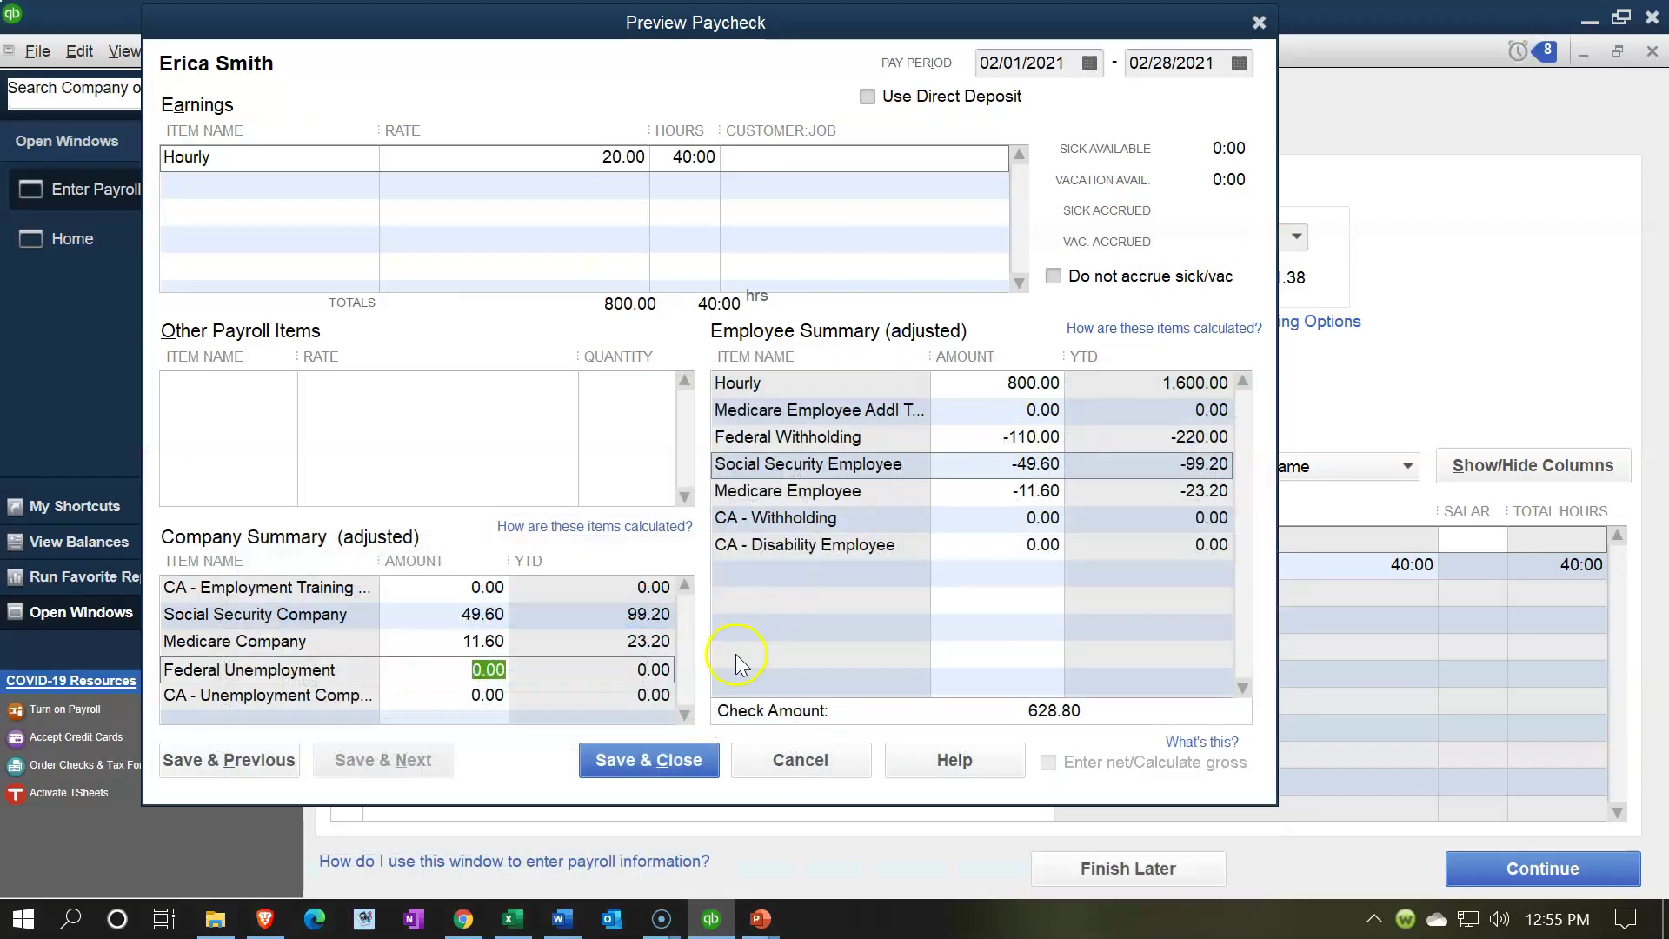
left_click(700, 761)
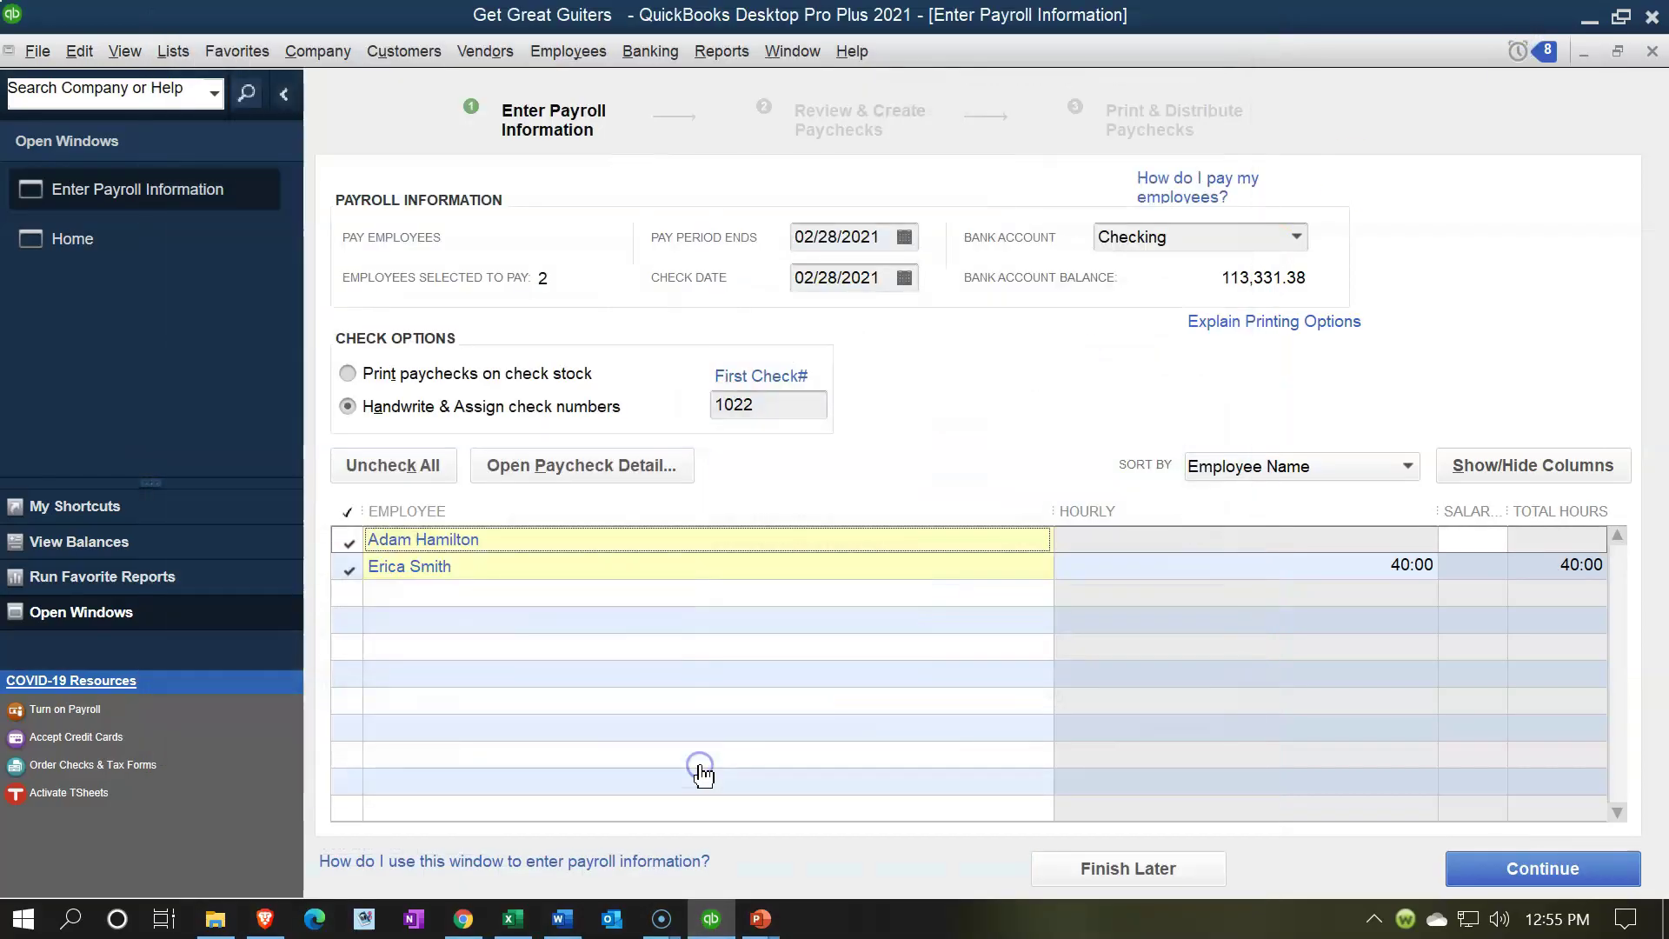
Step: Reopen the first employee's paycheck, clear the Medicare Employee Addl Tax amount, enter 66.46 as Medicare Employee instead, and save it
left_click(466, 539)
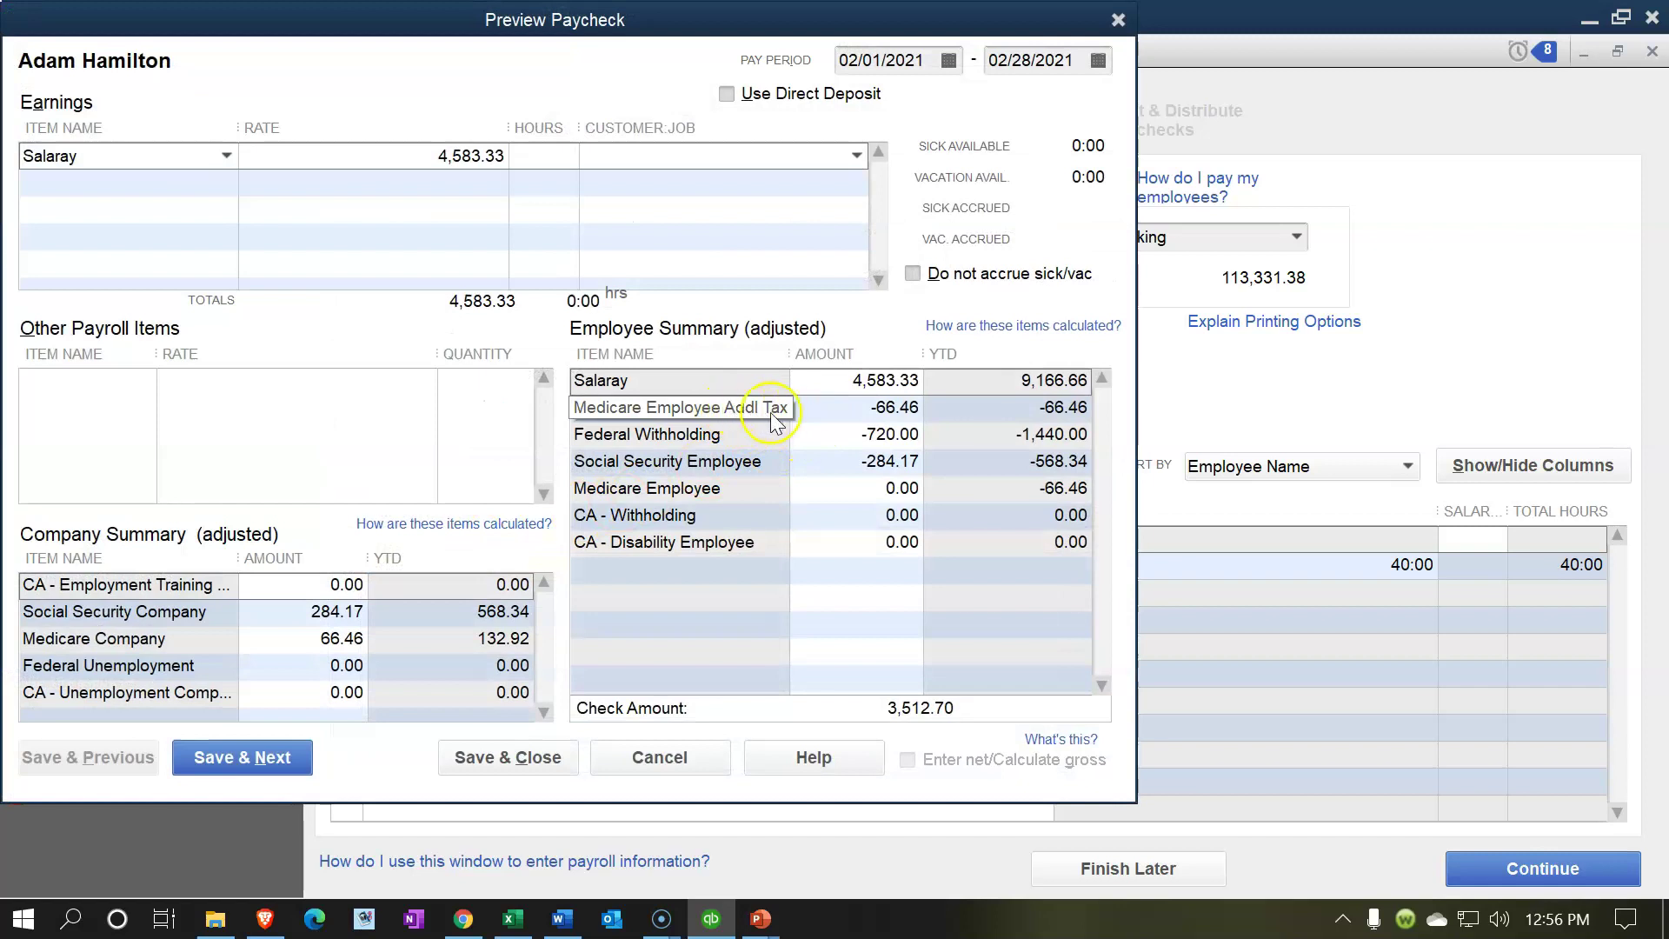
left_click(845, 411)
left_click_drag(845, 412, 963, 413)
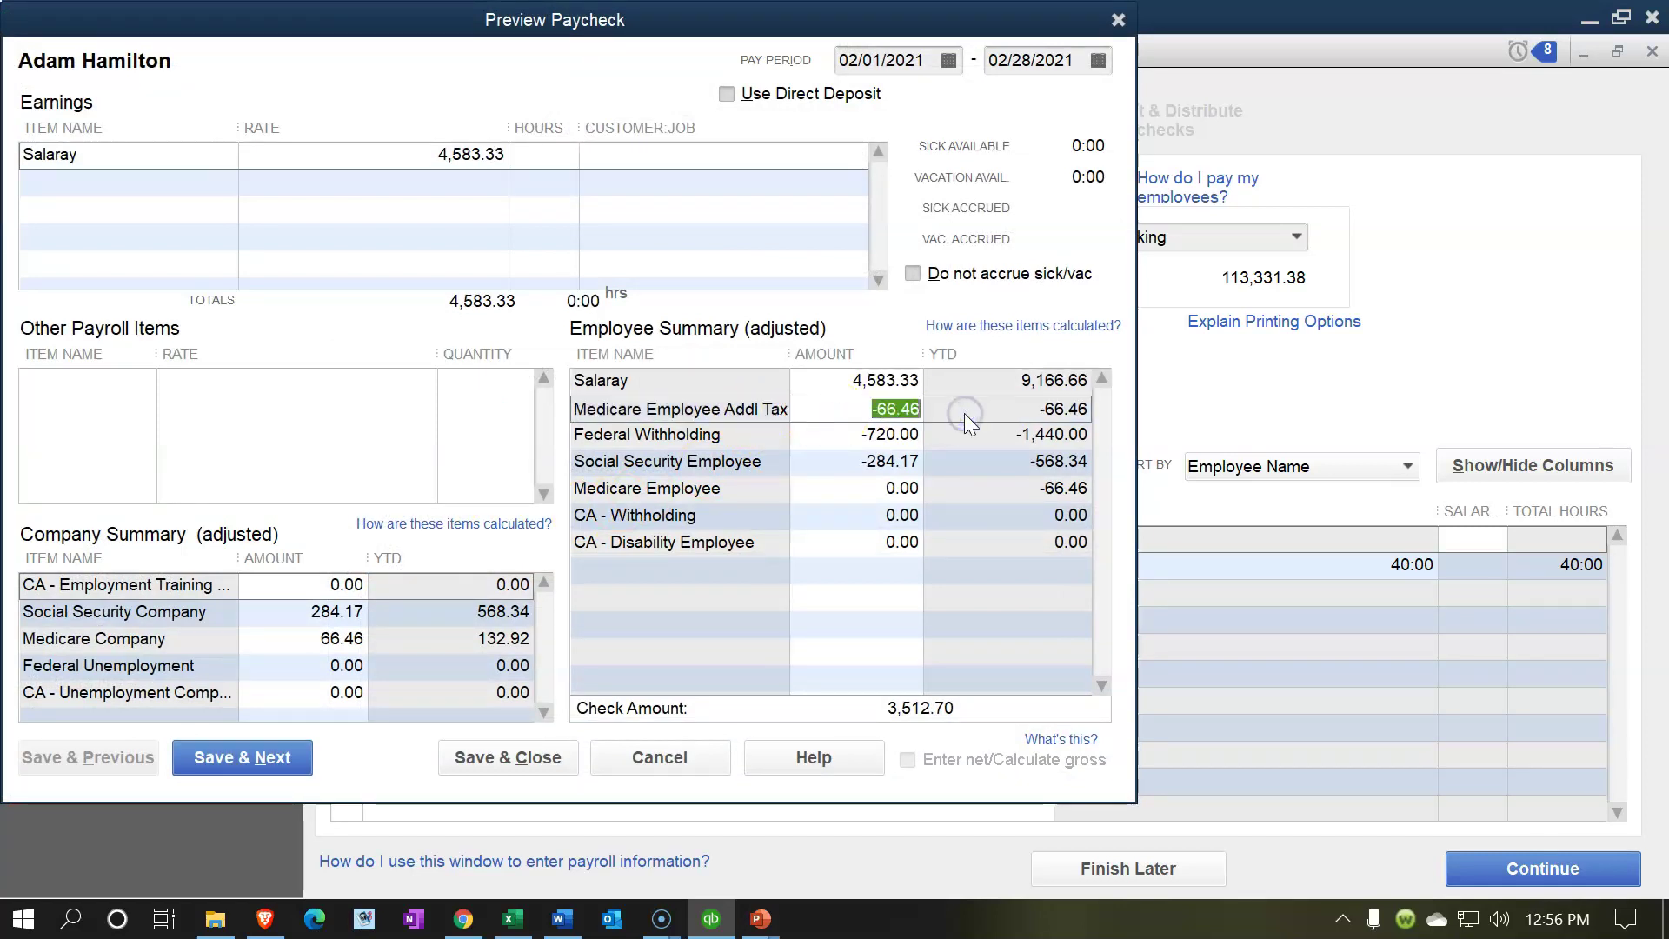
key("BackSpace")
key("Tab")
key("Tab")
key("Tab")
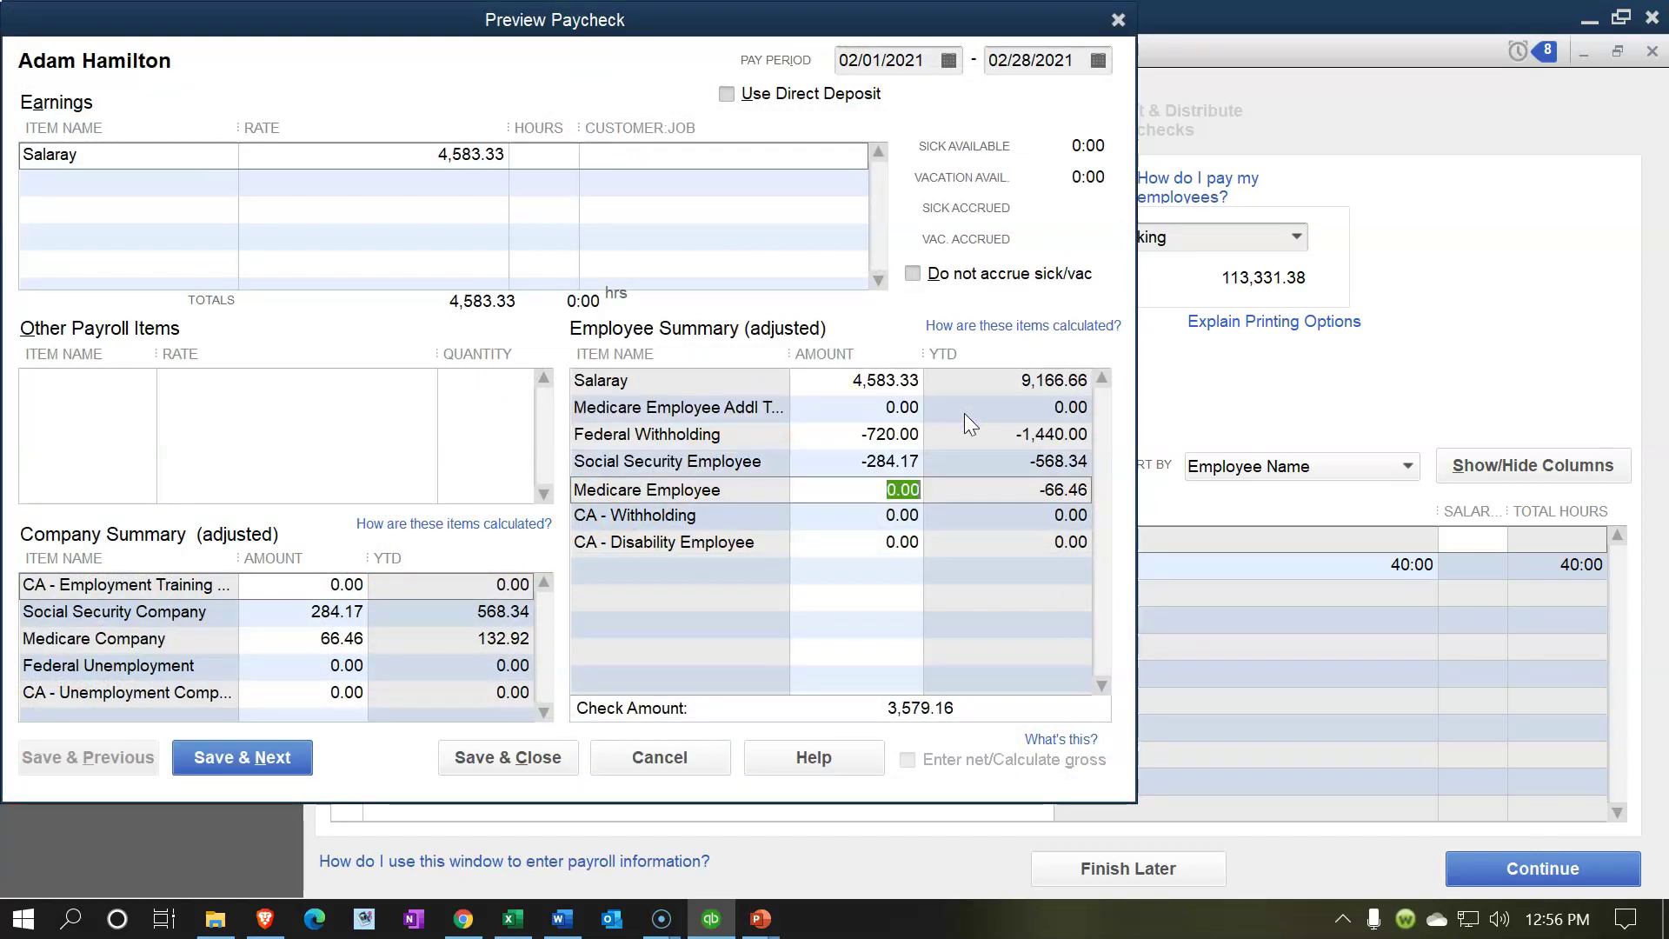
type("66.46")
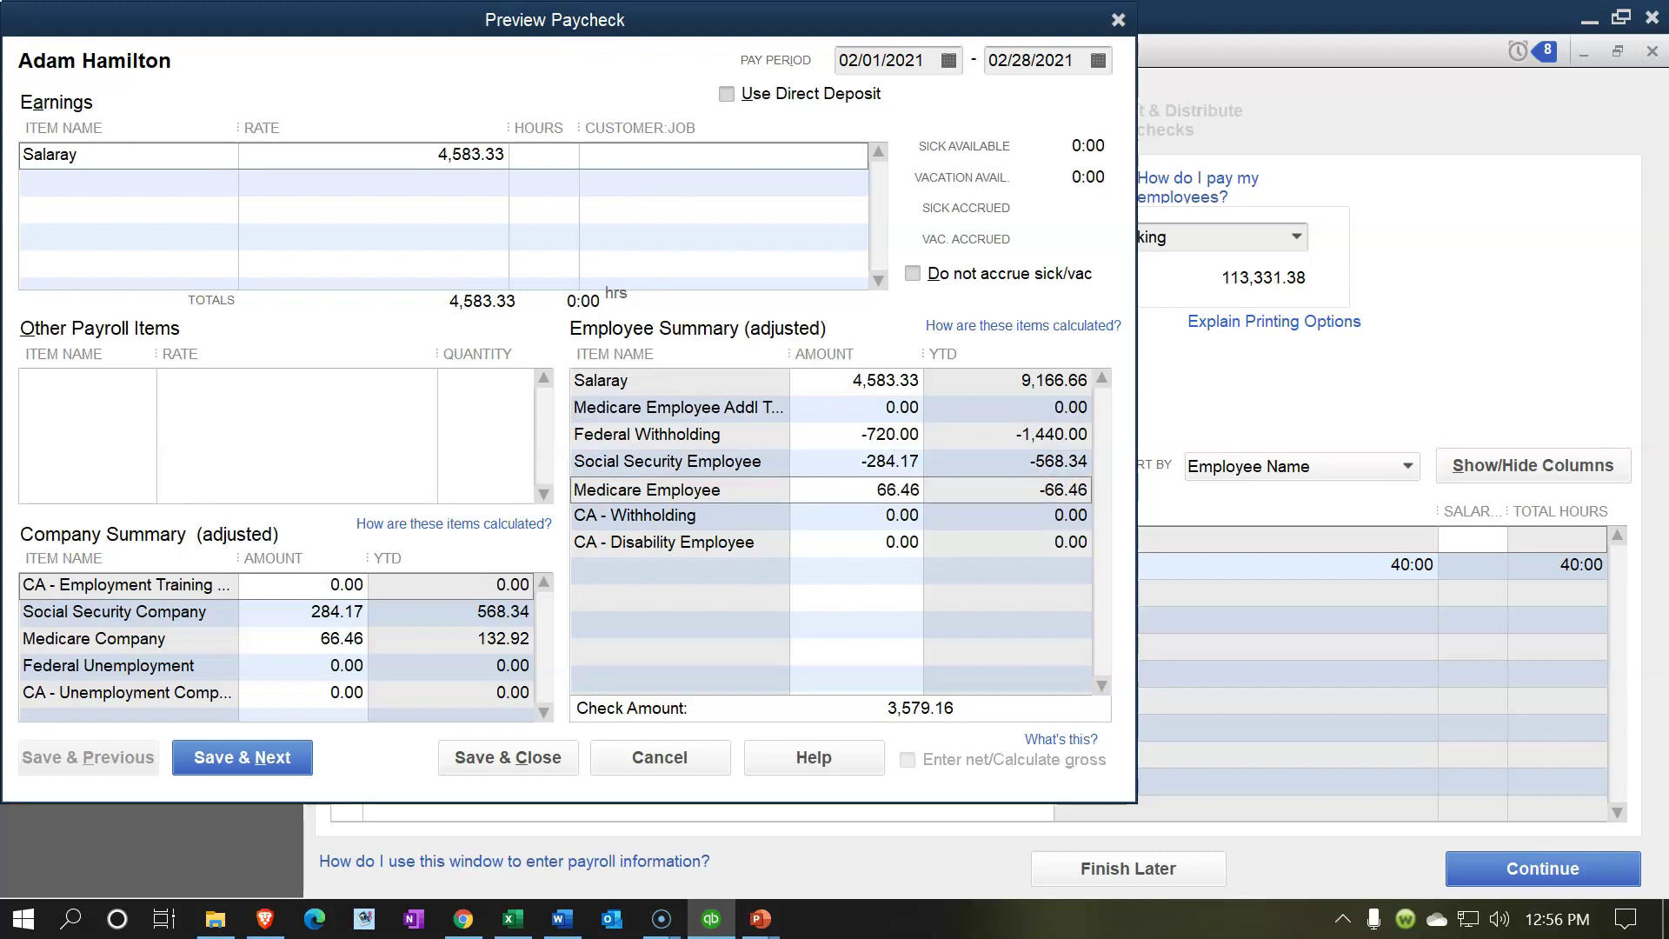
key("Tab")
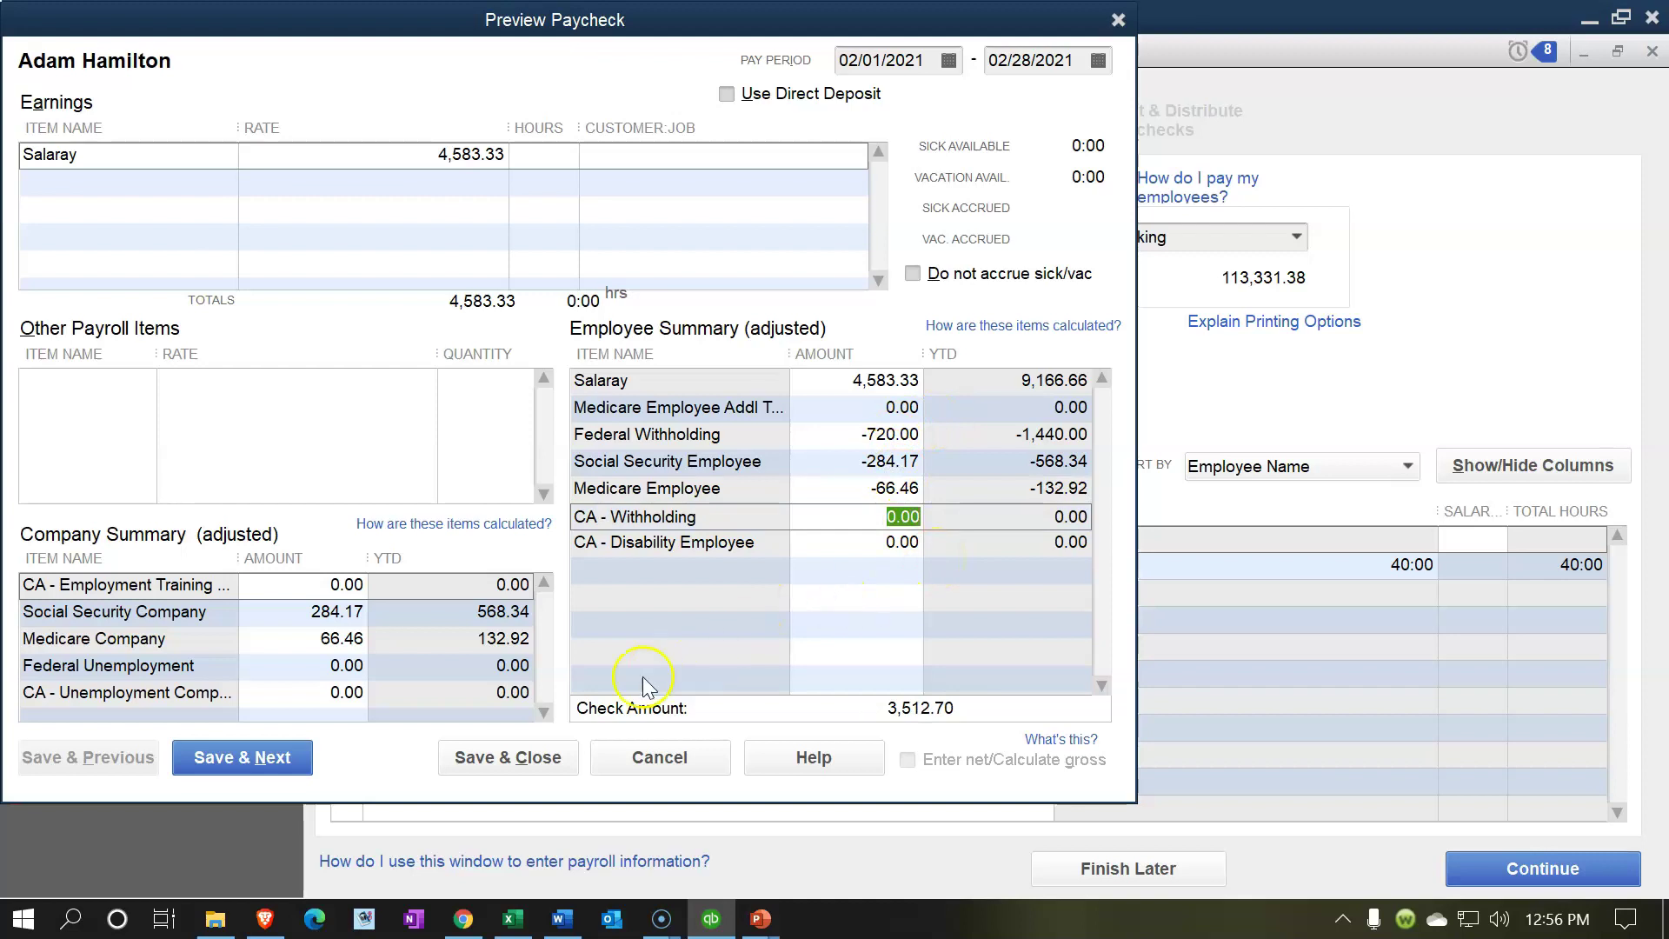
left_click(263, 759)
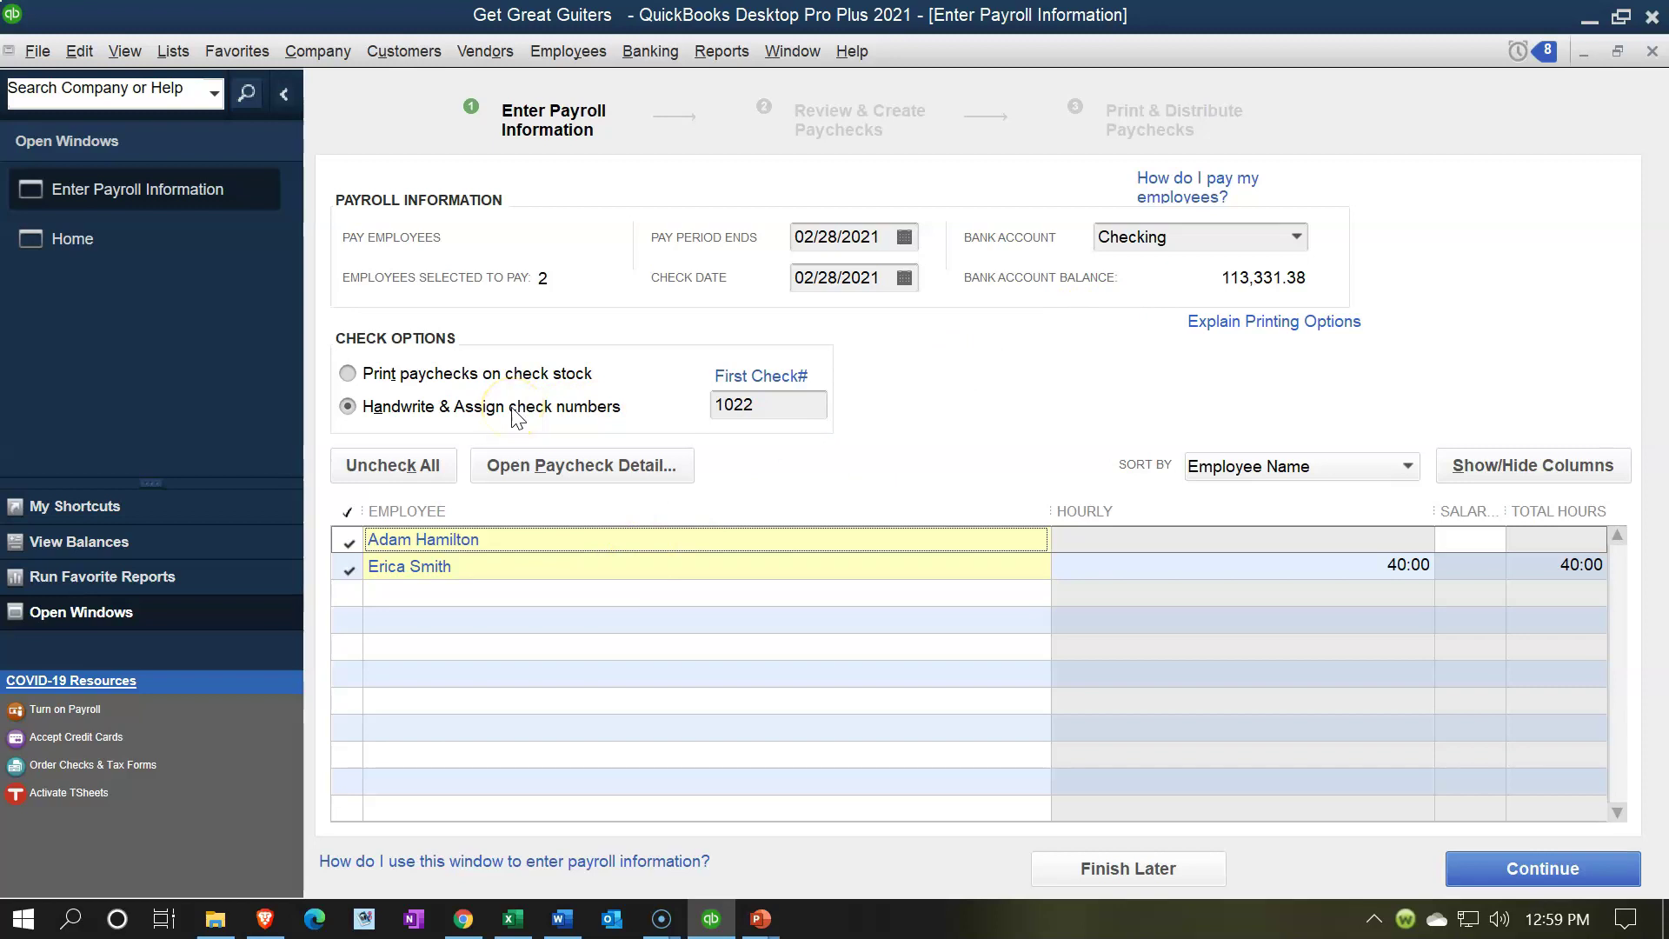
Step: Continue to the paycheck review and create the paychecks for both employees
left_click(1468, 878)
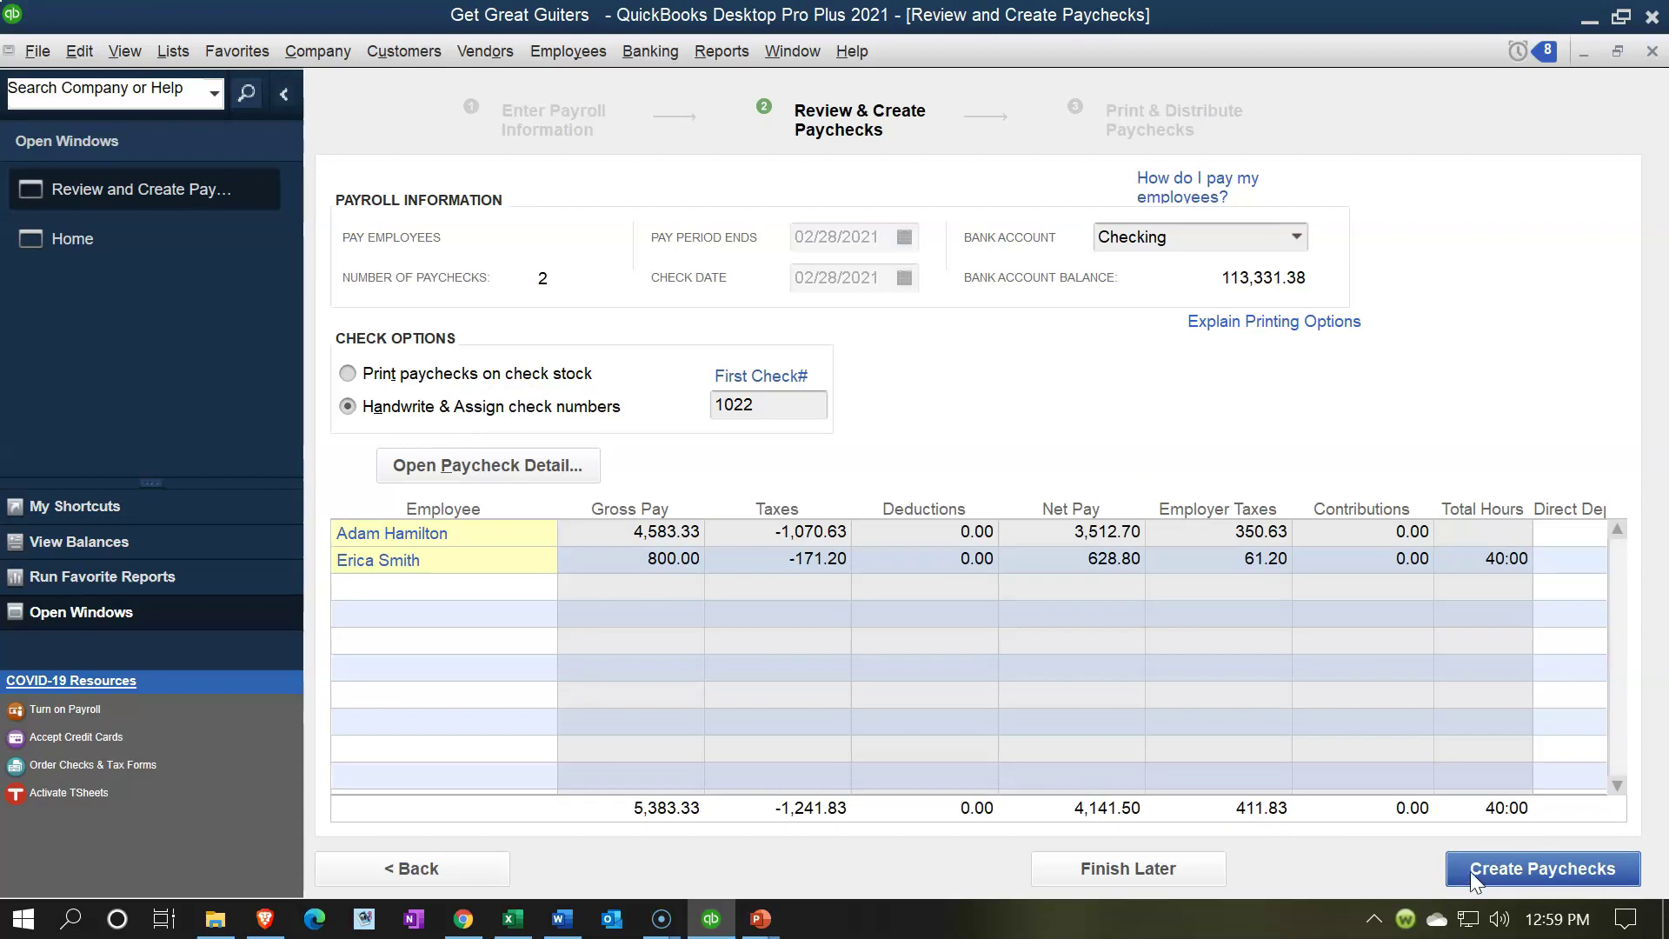
left_click(1469, 871)
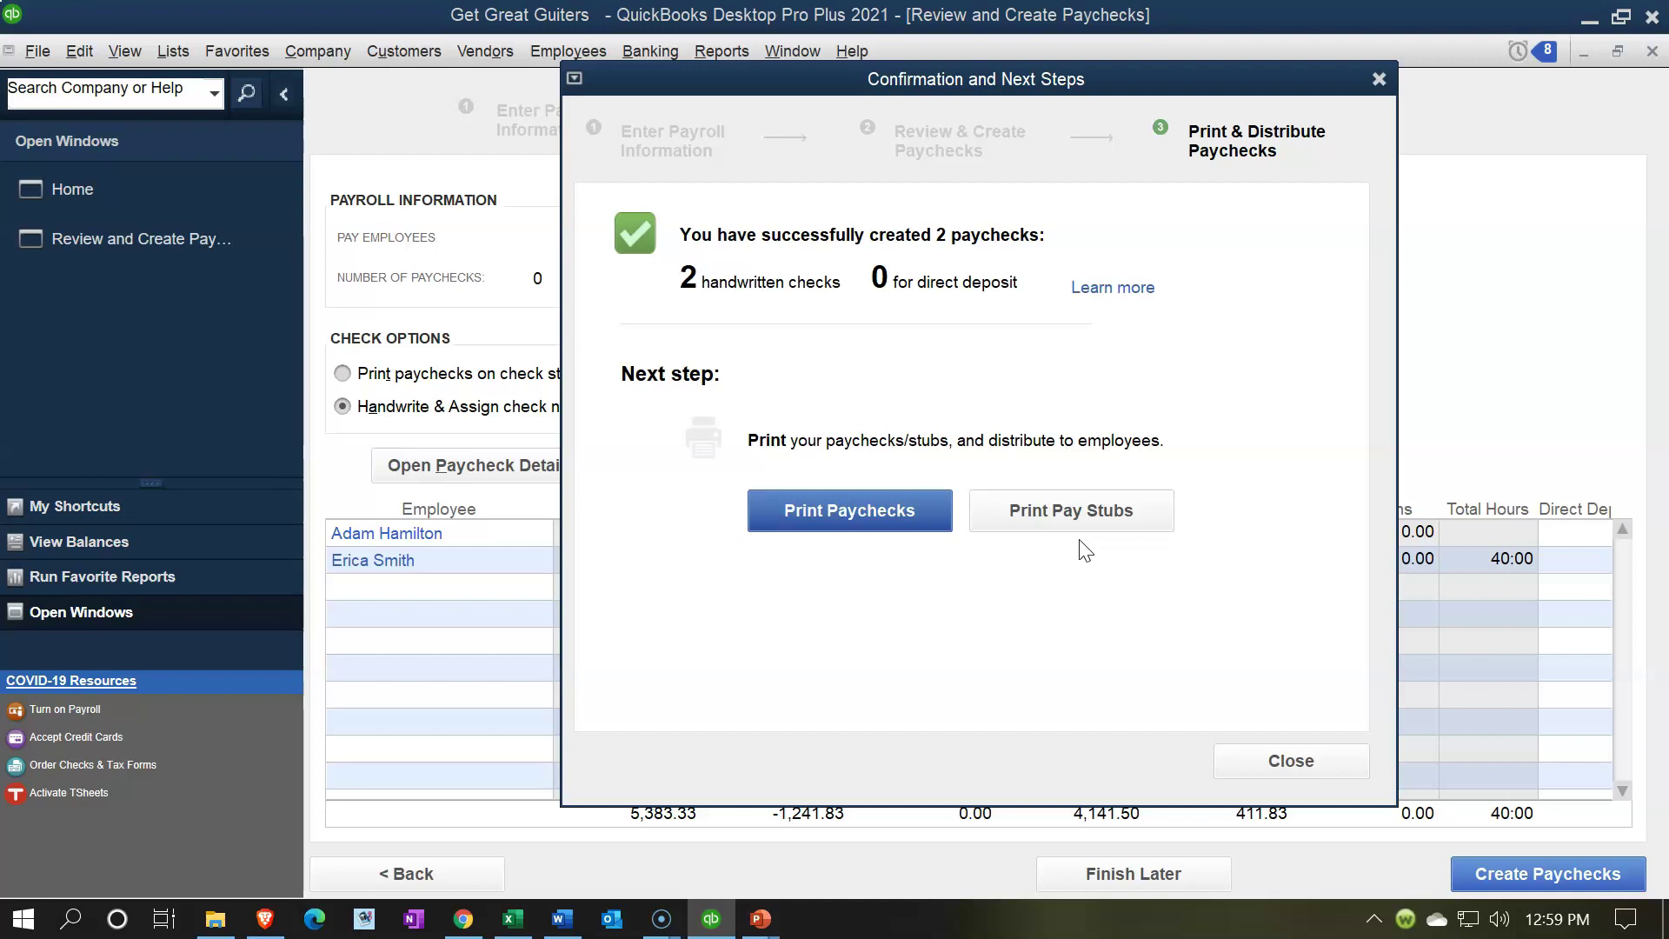
Step: Preview the pay stubs for both employees, zoom in on the first employee's stub, and close the preview and paycheck confirmation
left_click(1055, 509)
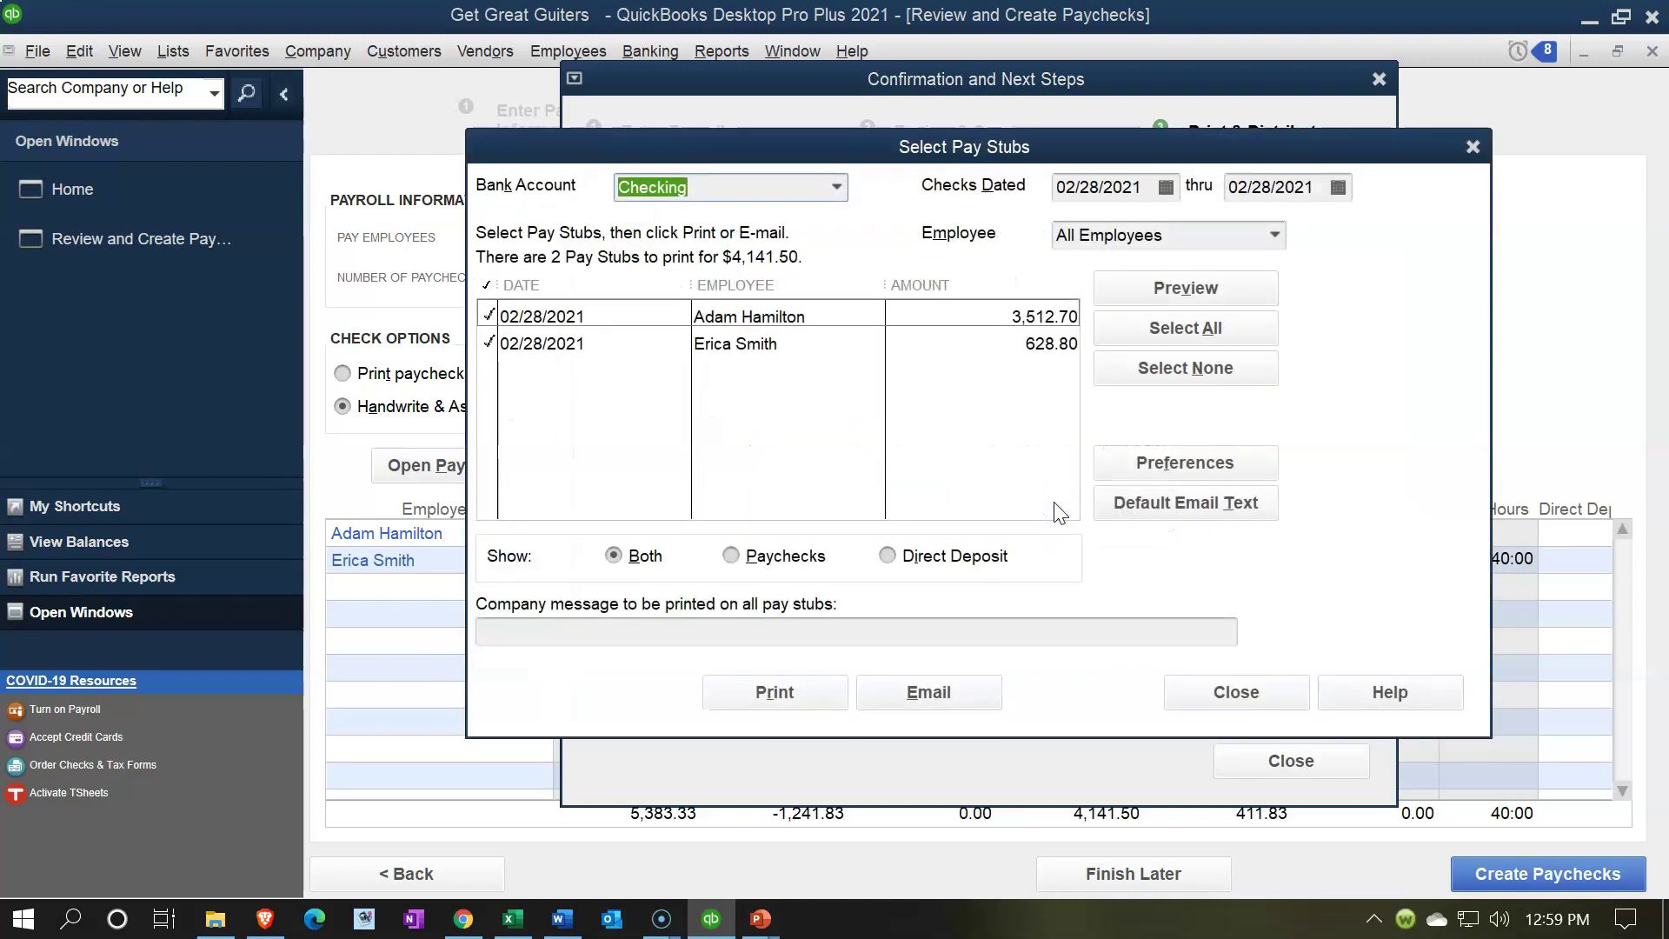
left_click(1214, 338)
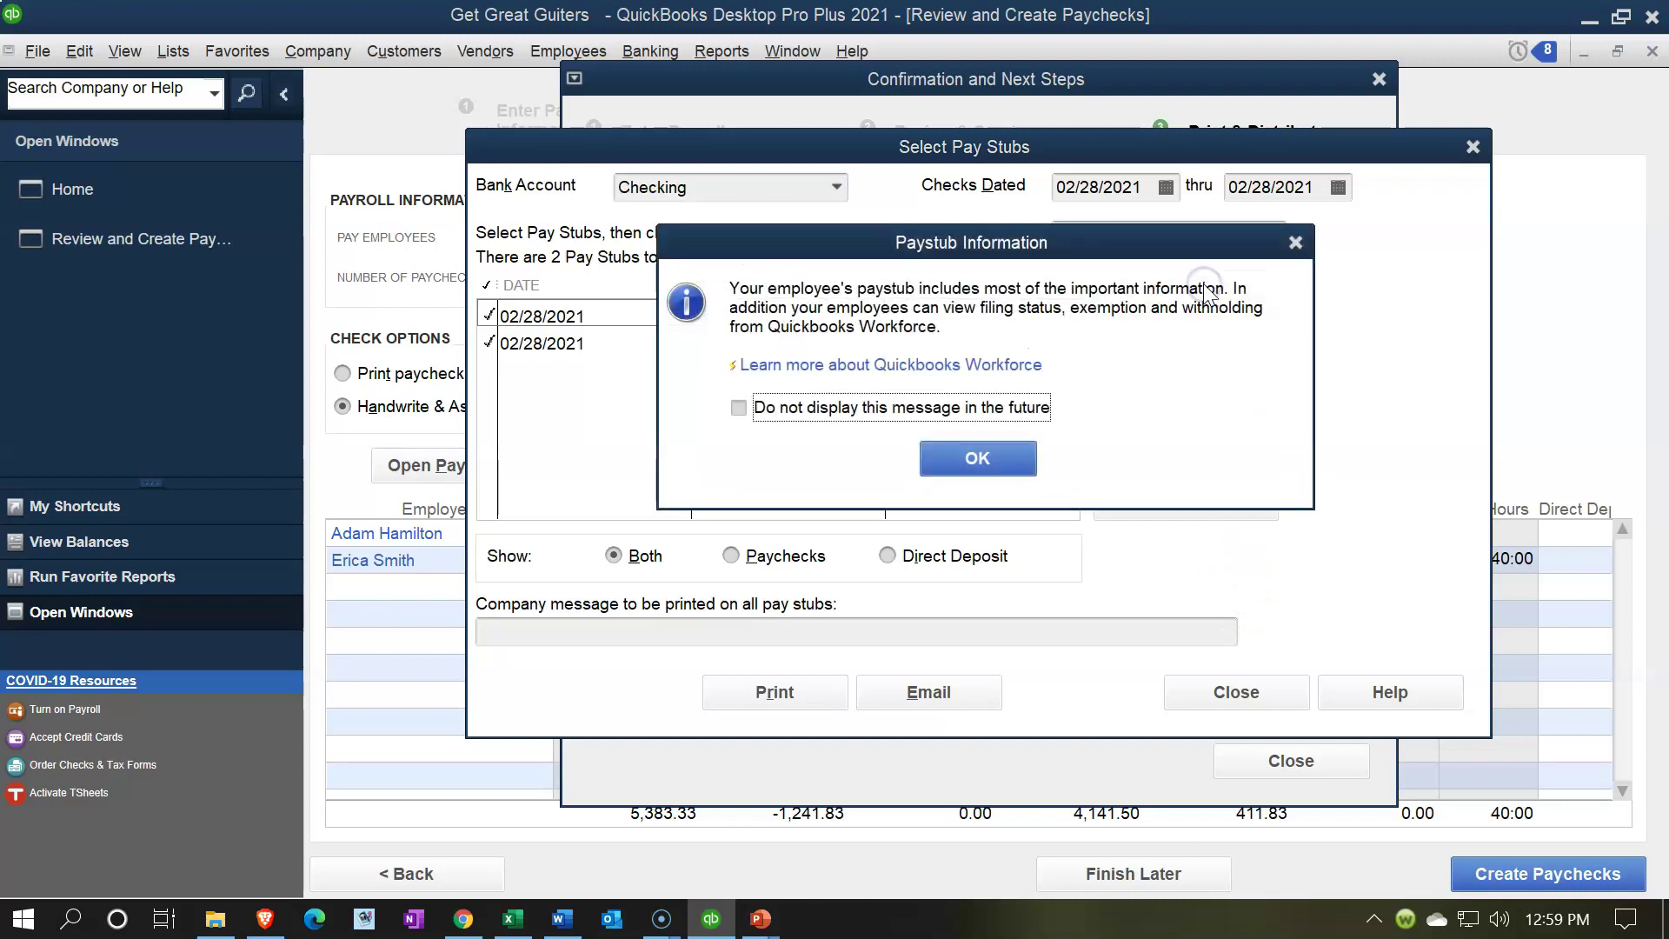
left_click(991, 458)
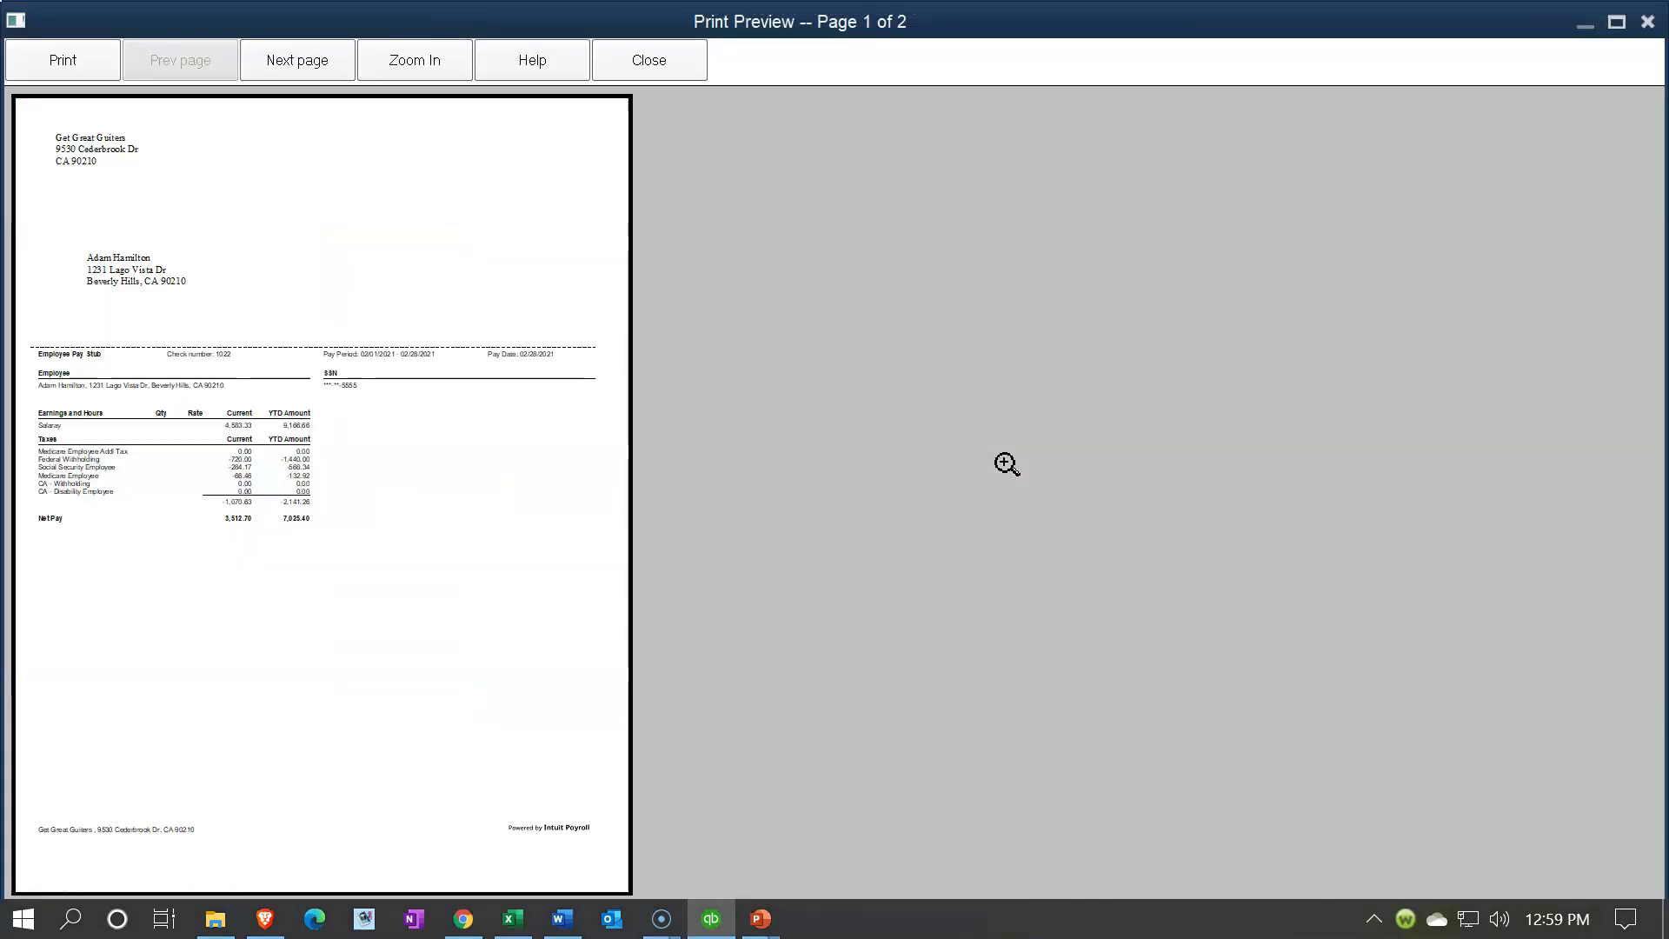
left_click(532, 567)
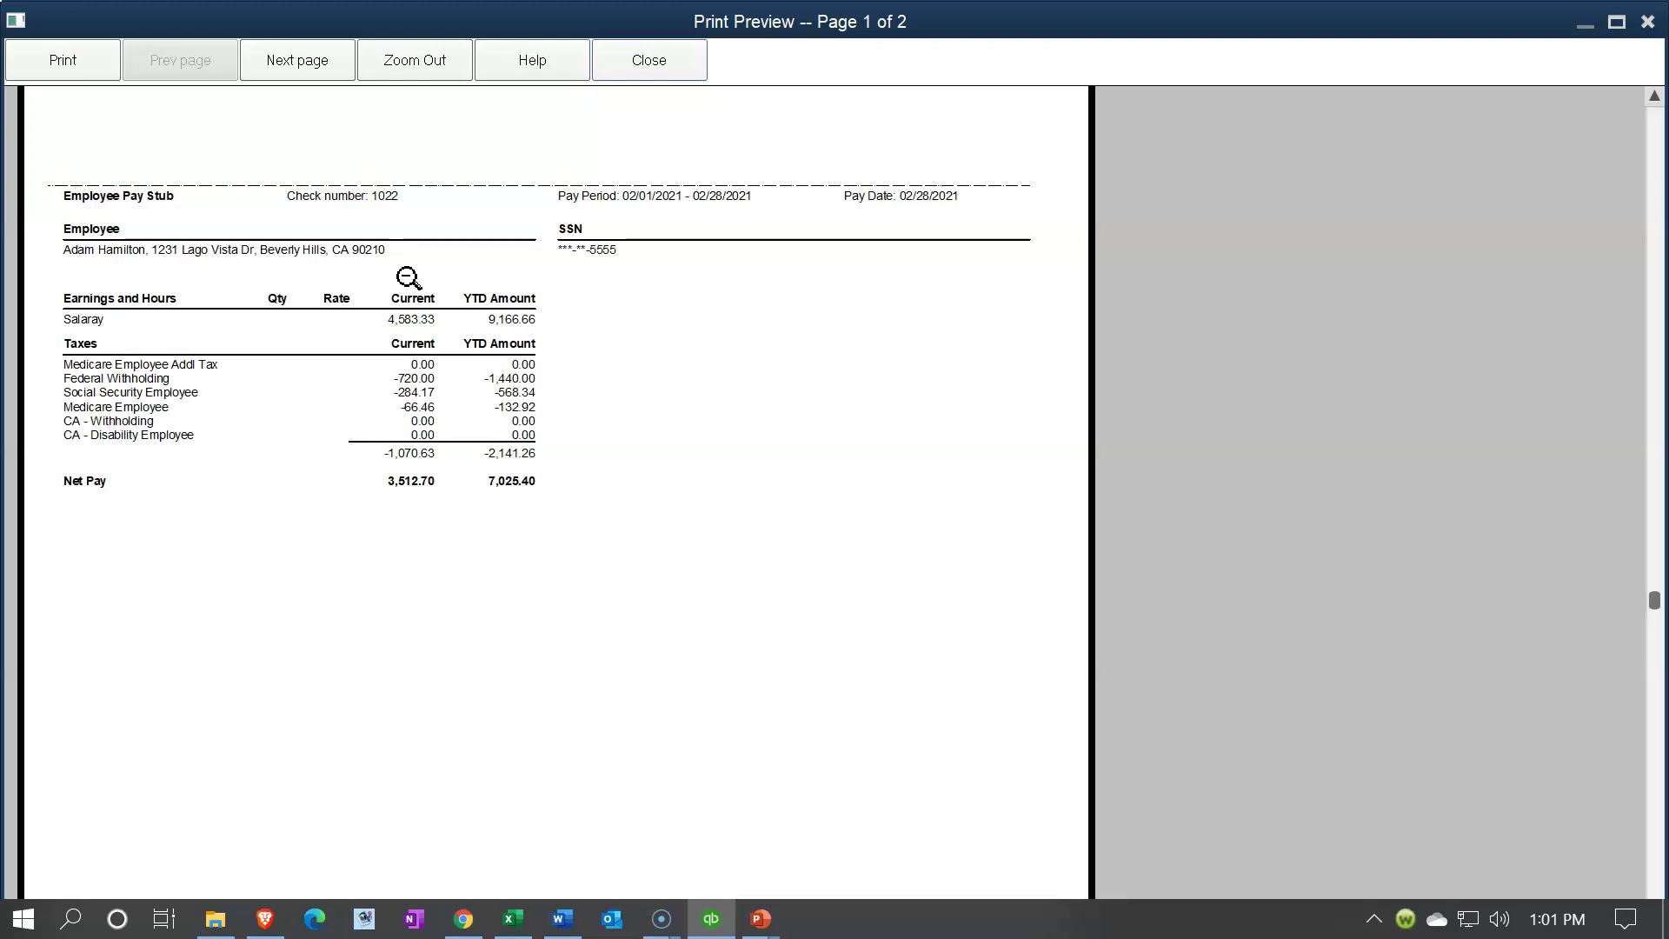
left_click(528, 289)
left_click(639, 385)
left_click(1646, 22)
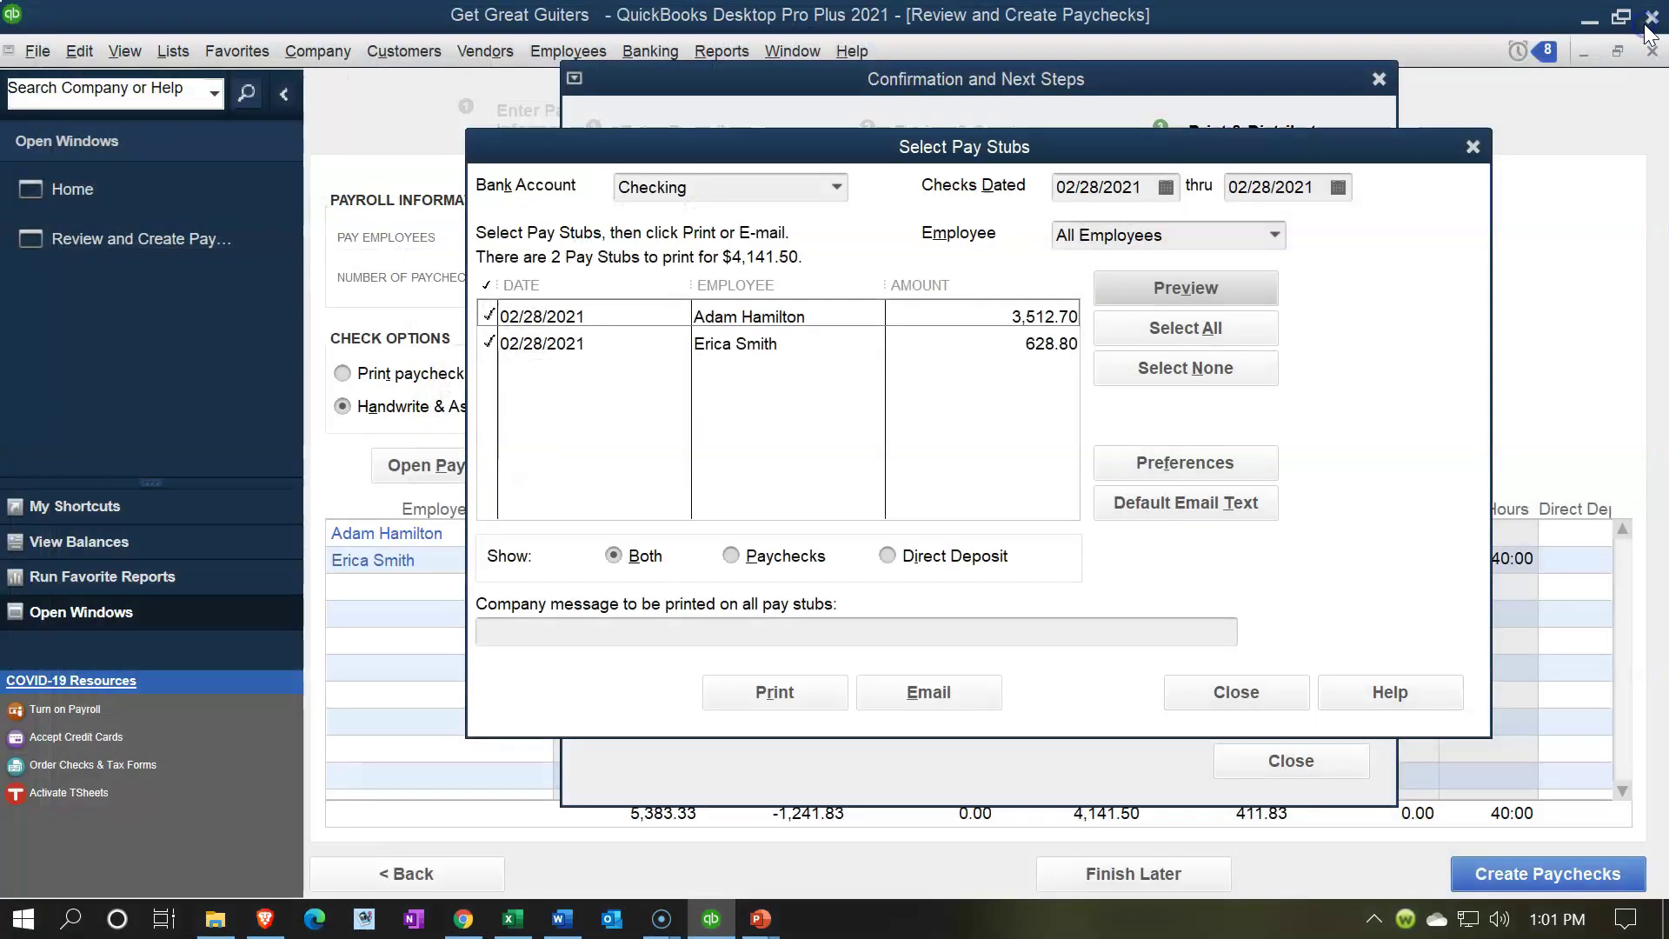
left_click(1472, 147)
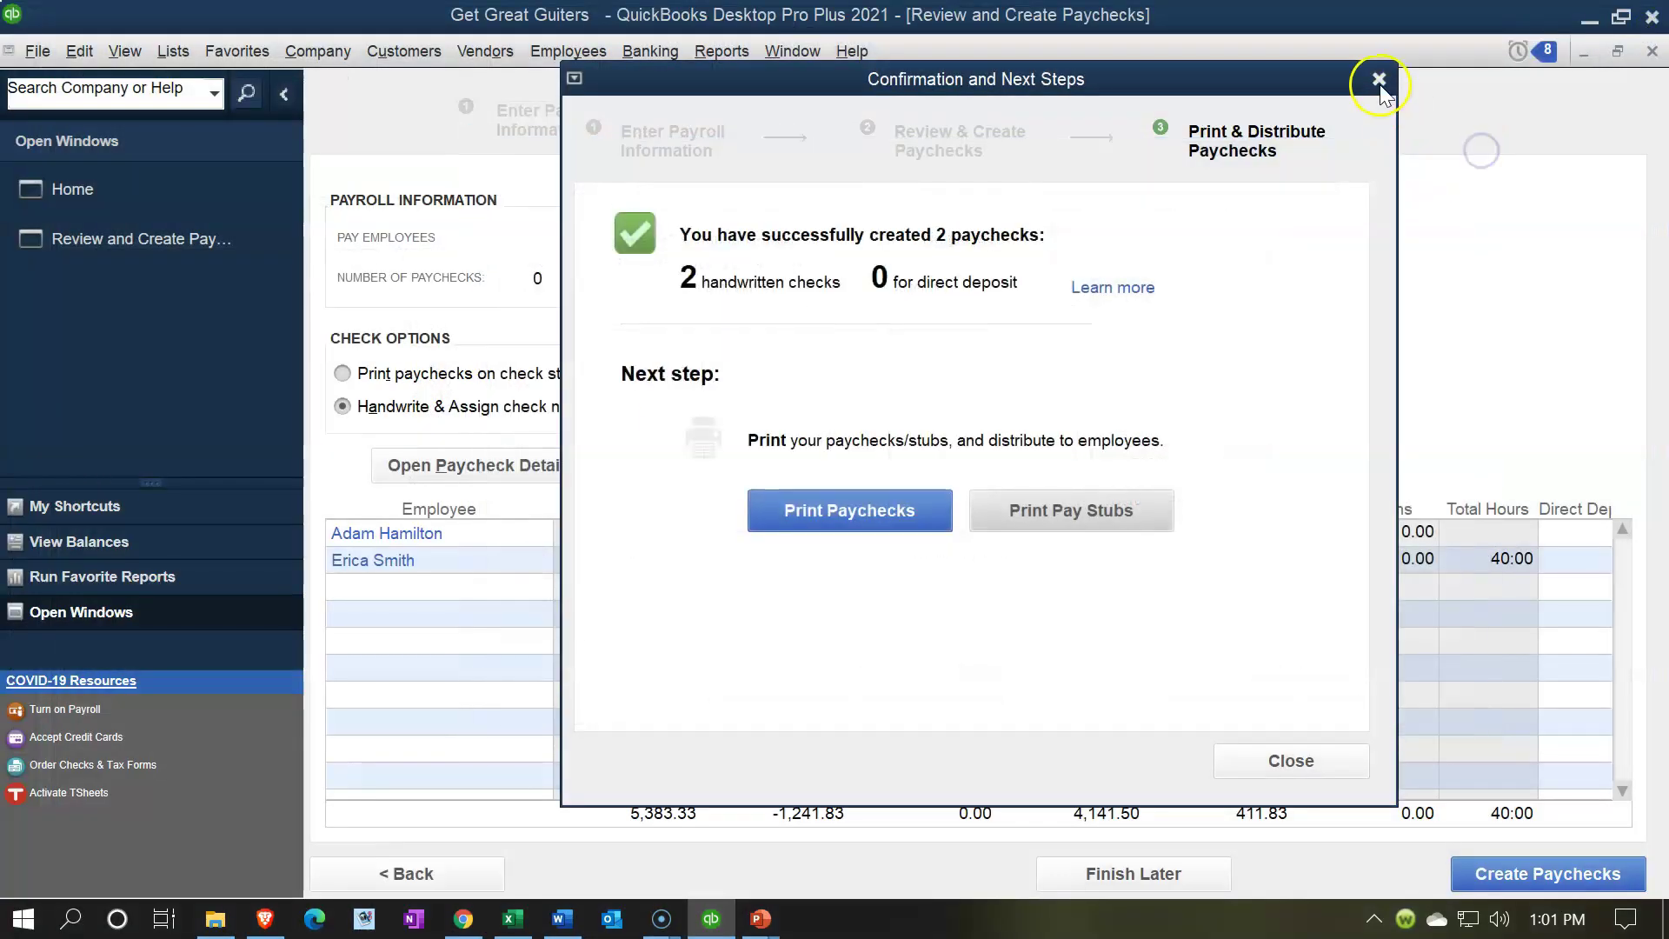
left_click(1378, 79)
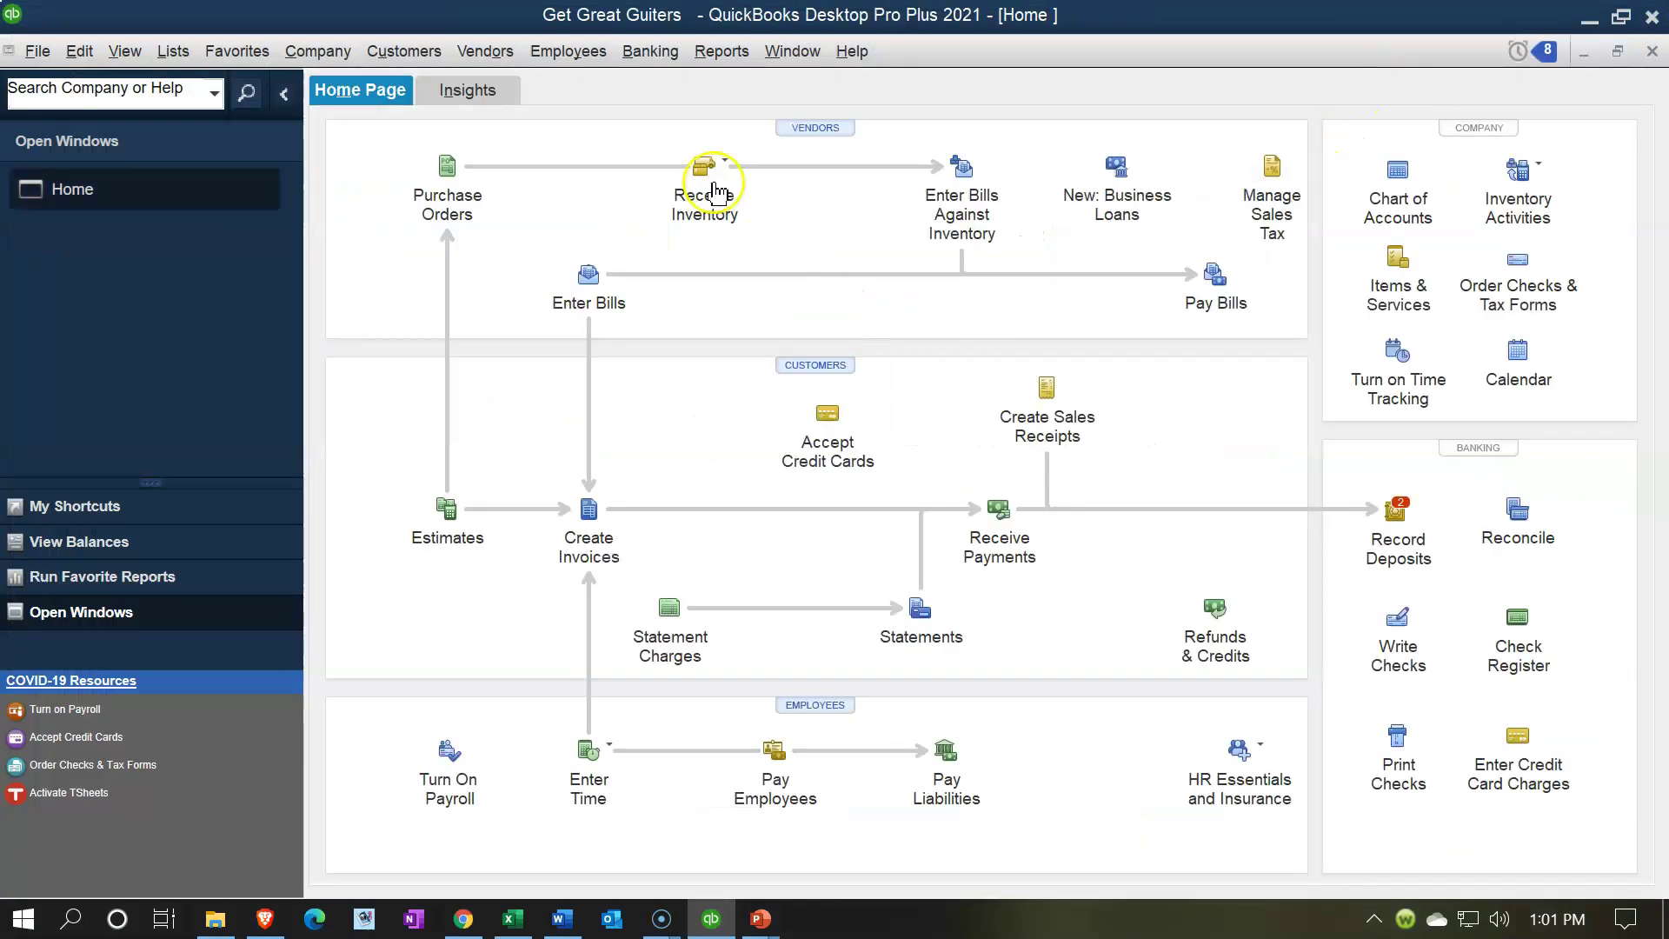
Step: Open the Checking account register from the Chart of Accounts
left_click(674, 54)
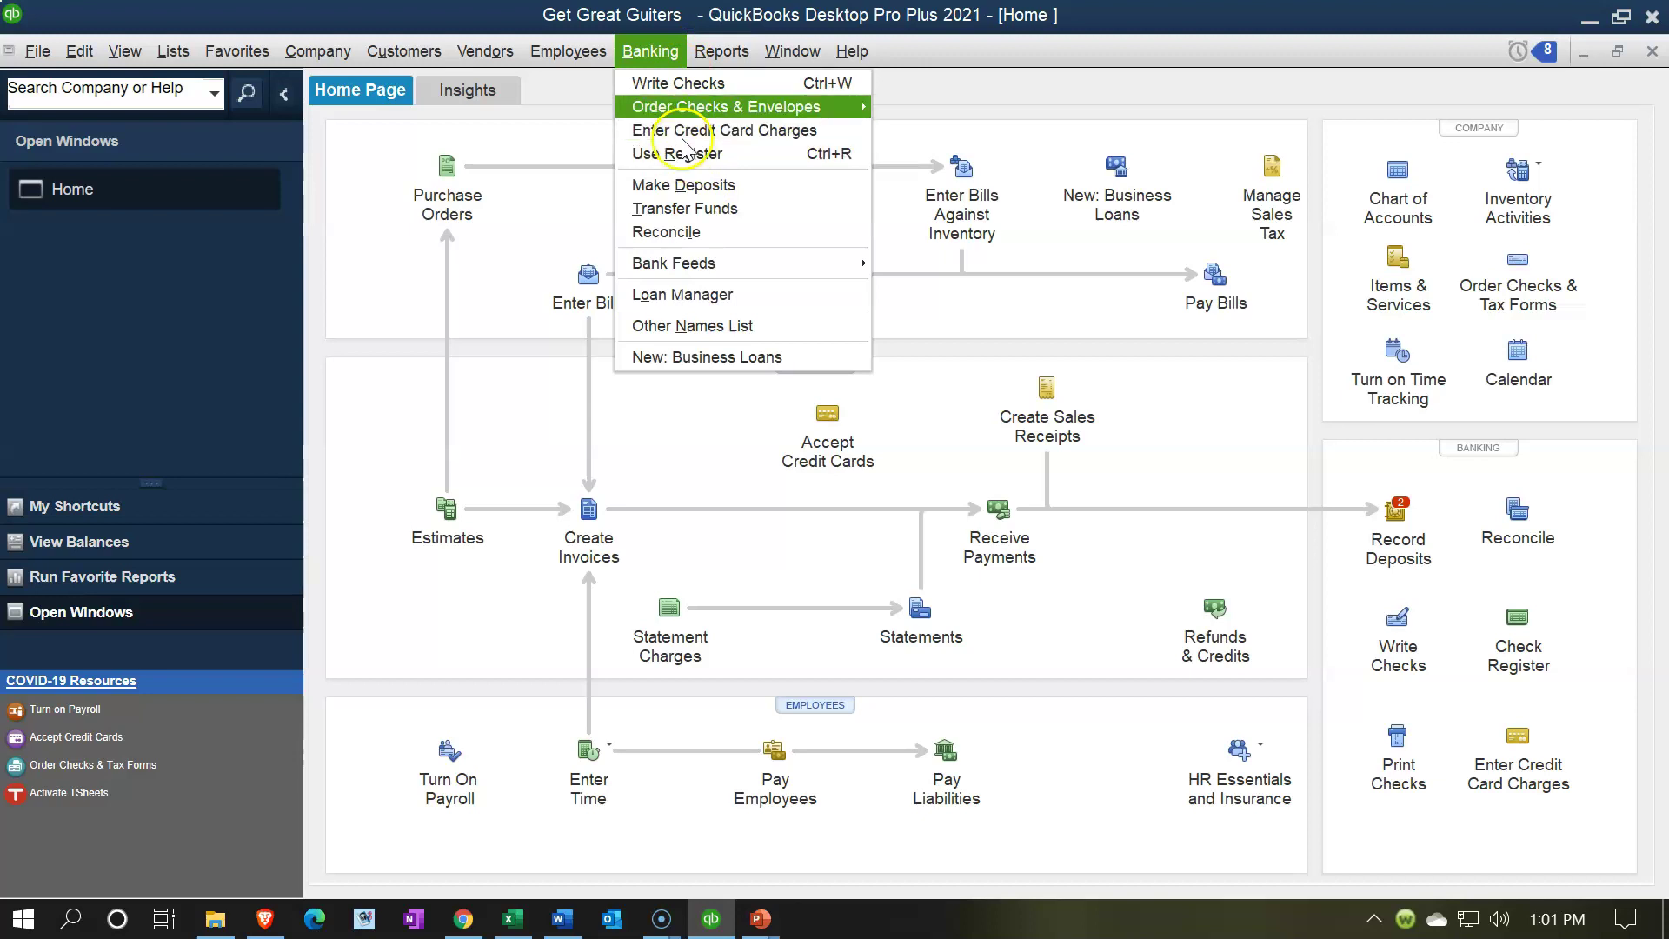
mouse_move(179, 52)
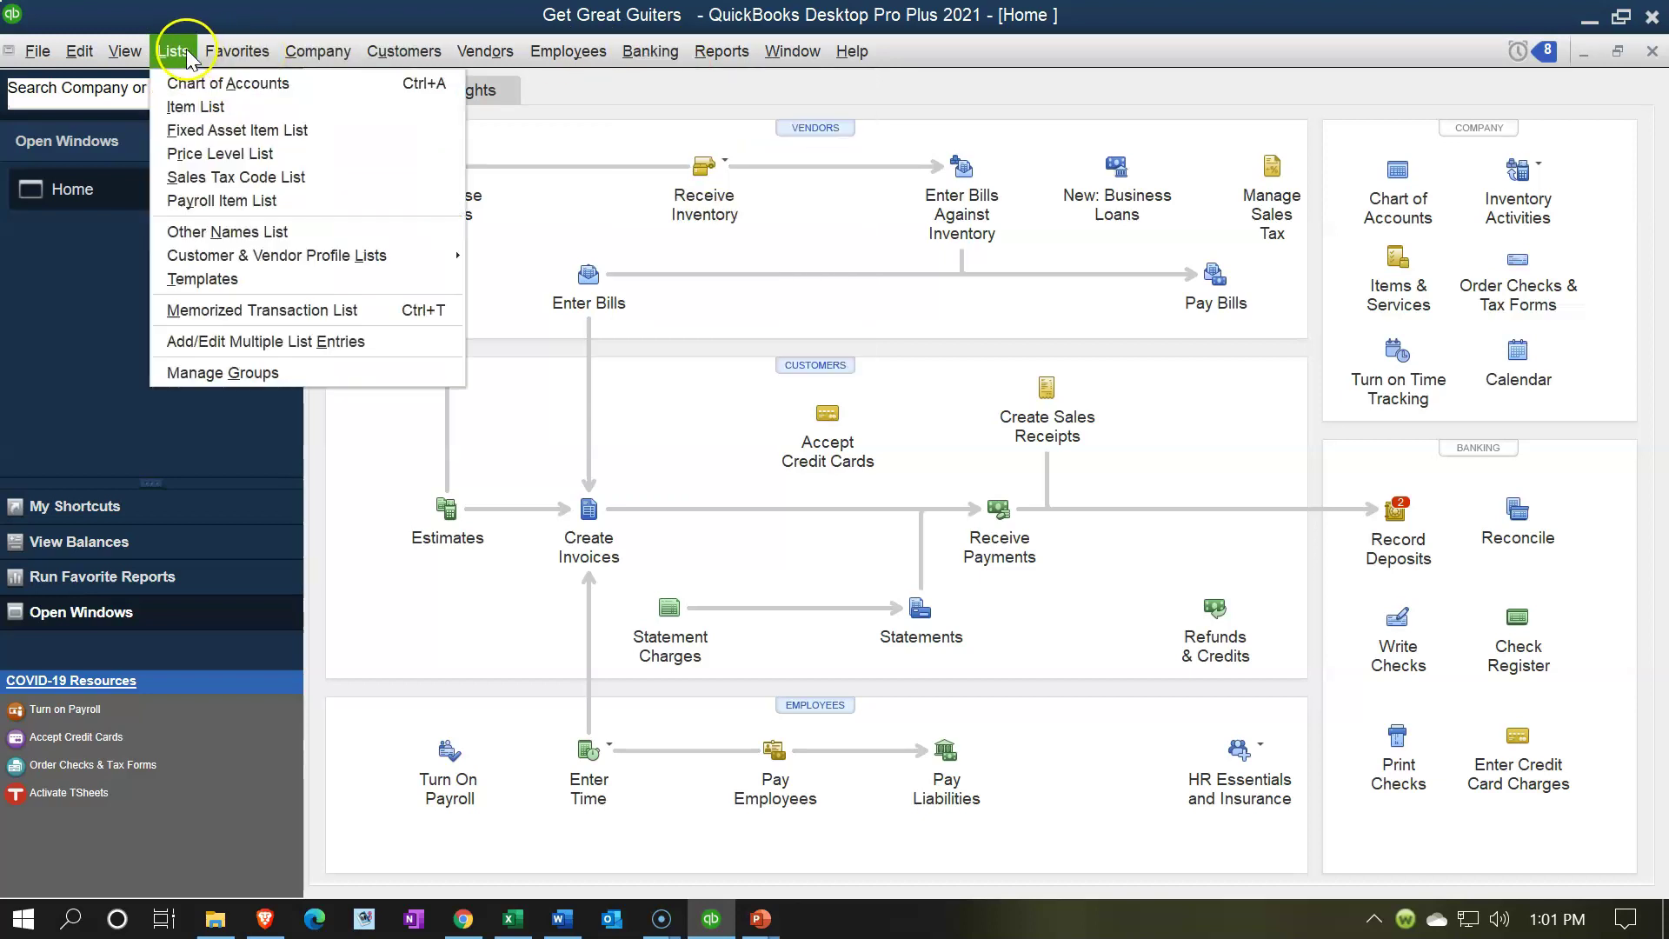
left_click(200, 84)
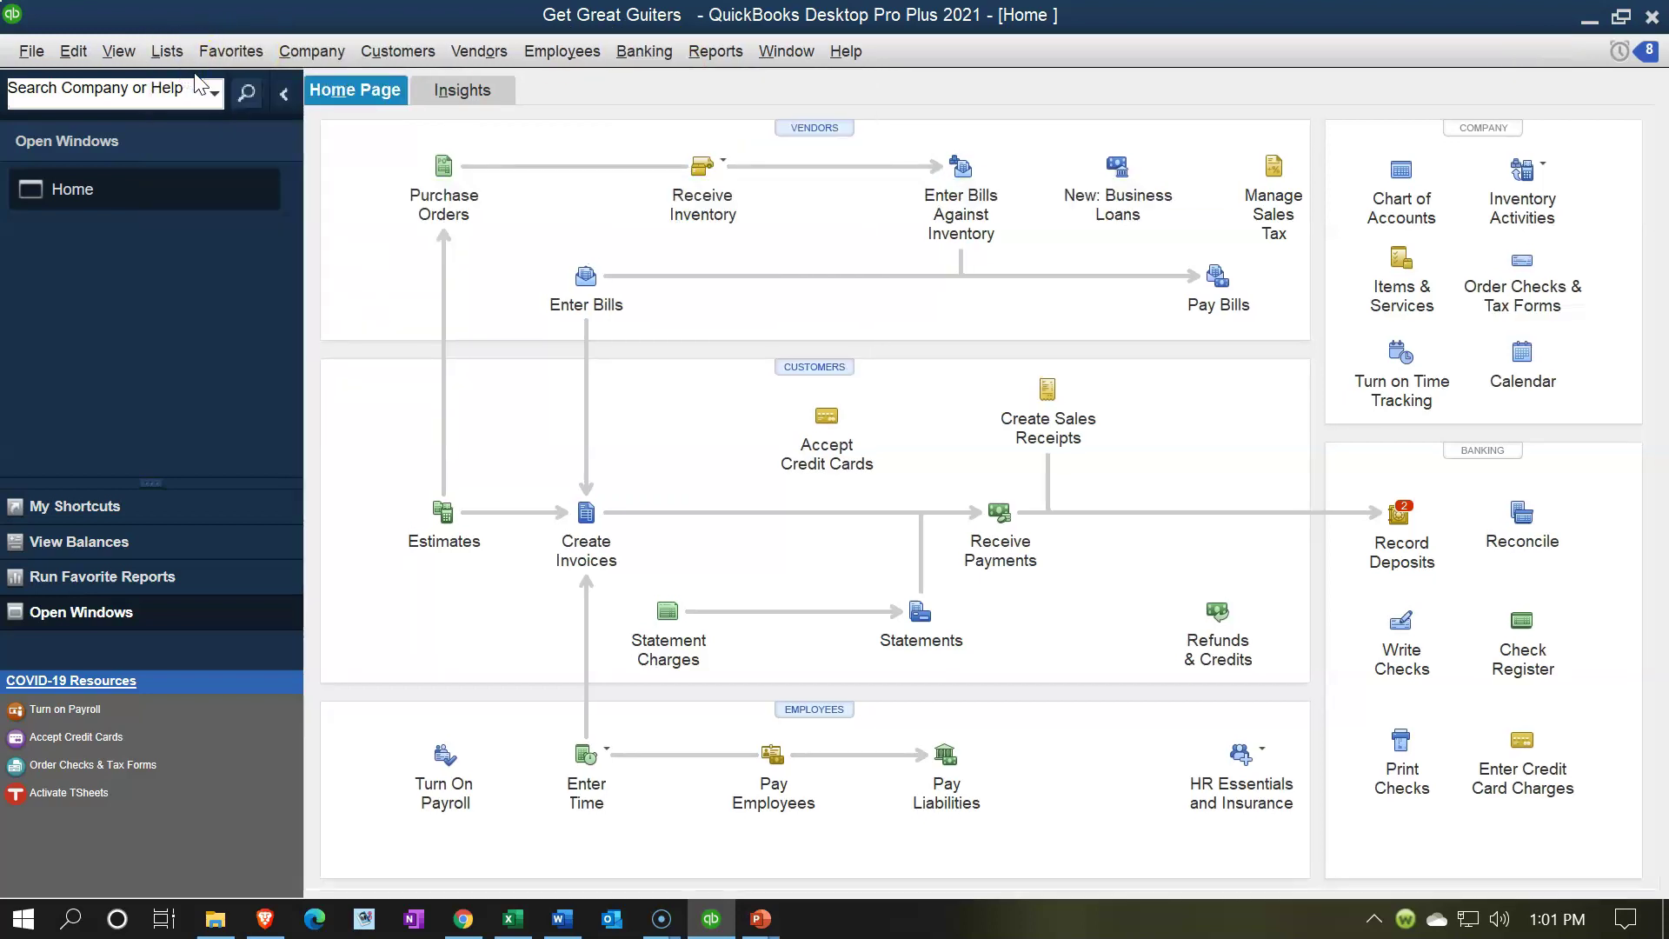
double_click(394, 195)
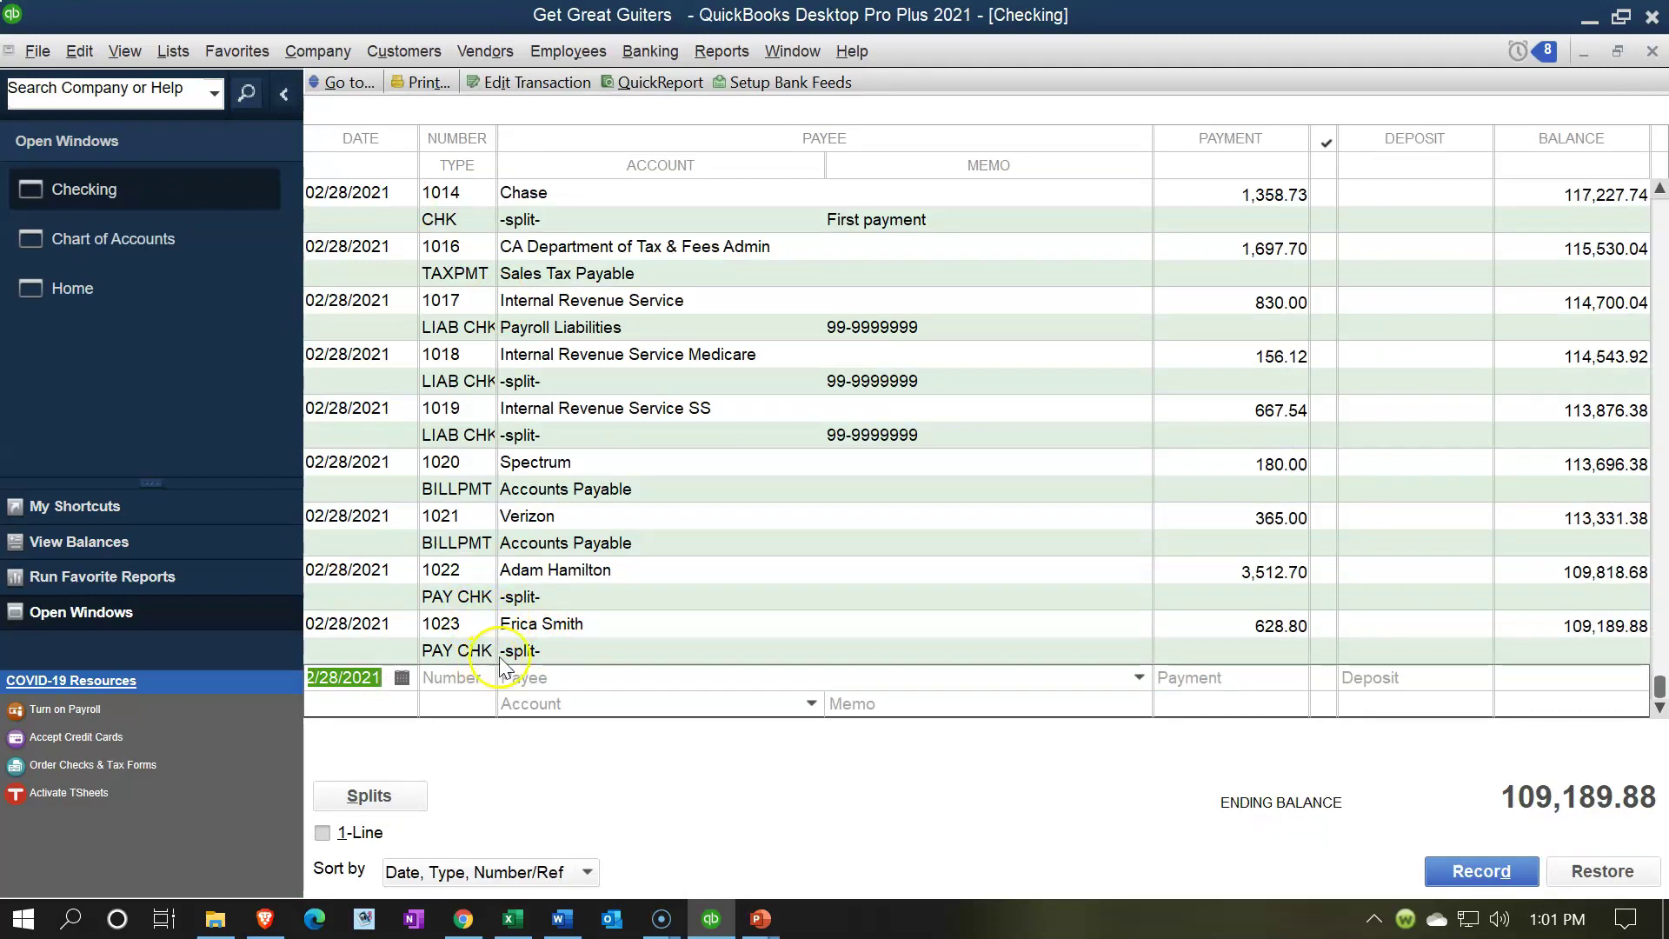
Step: Open the first employee's 02/28/2021 paycheck from the Checking register, review its paycheck detail, and close it
left_click(466, 597)
double_click(466, 596)
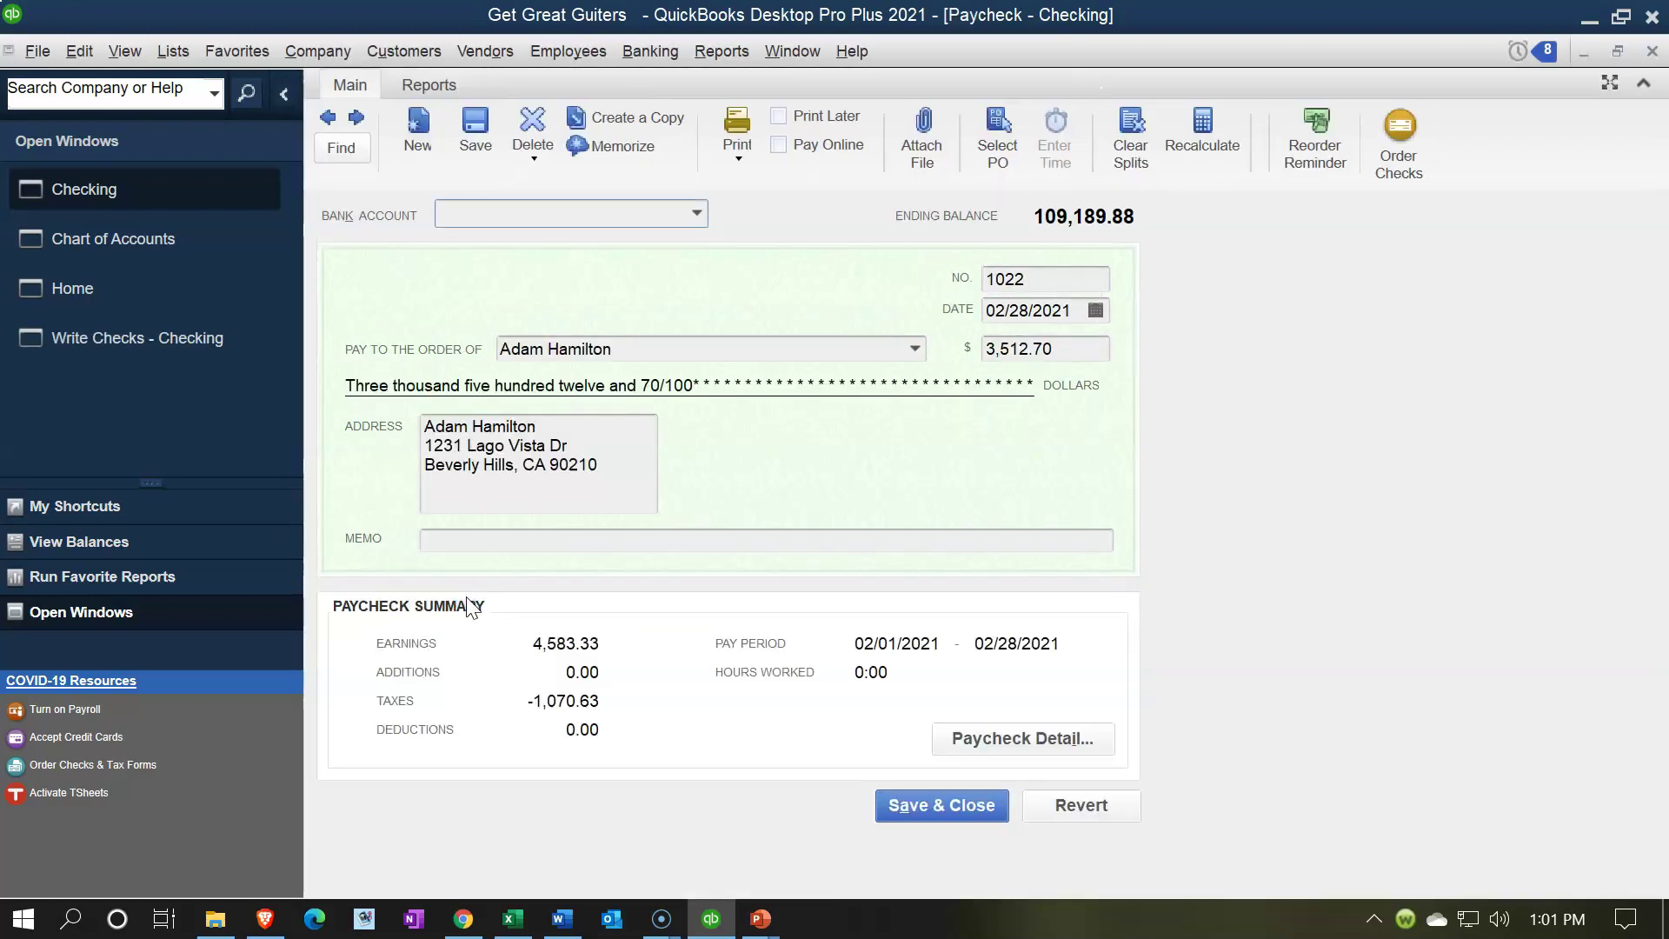
left_click(977, 737)
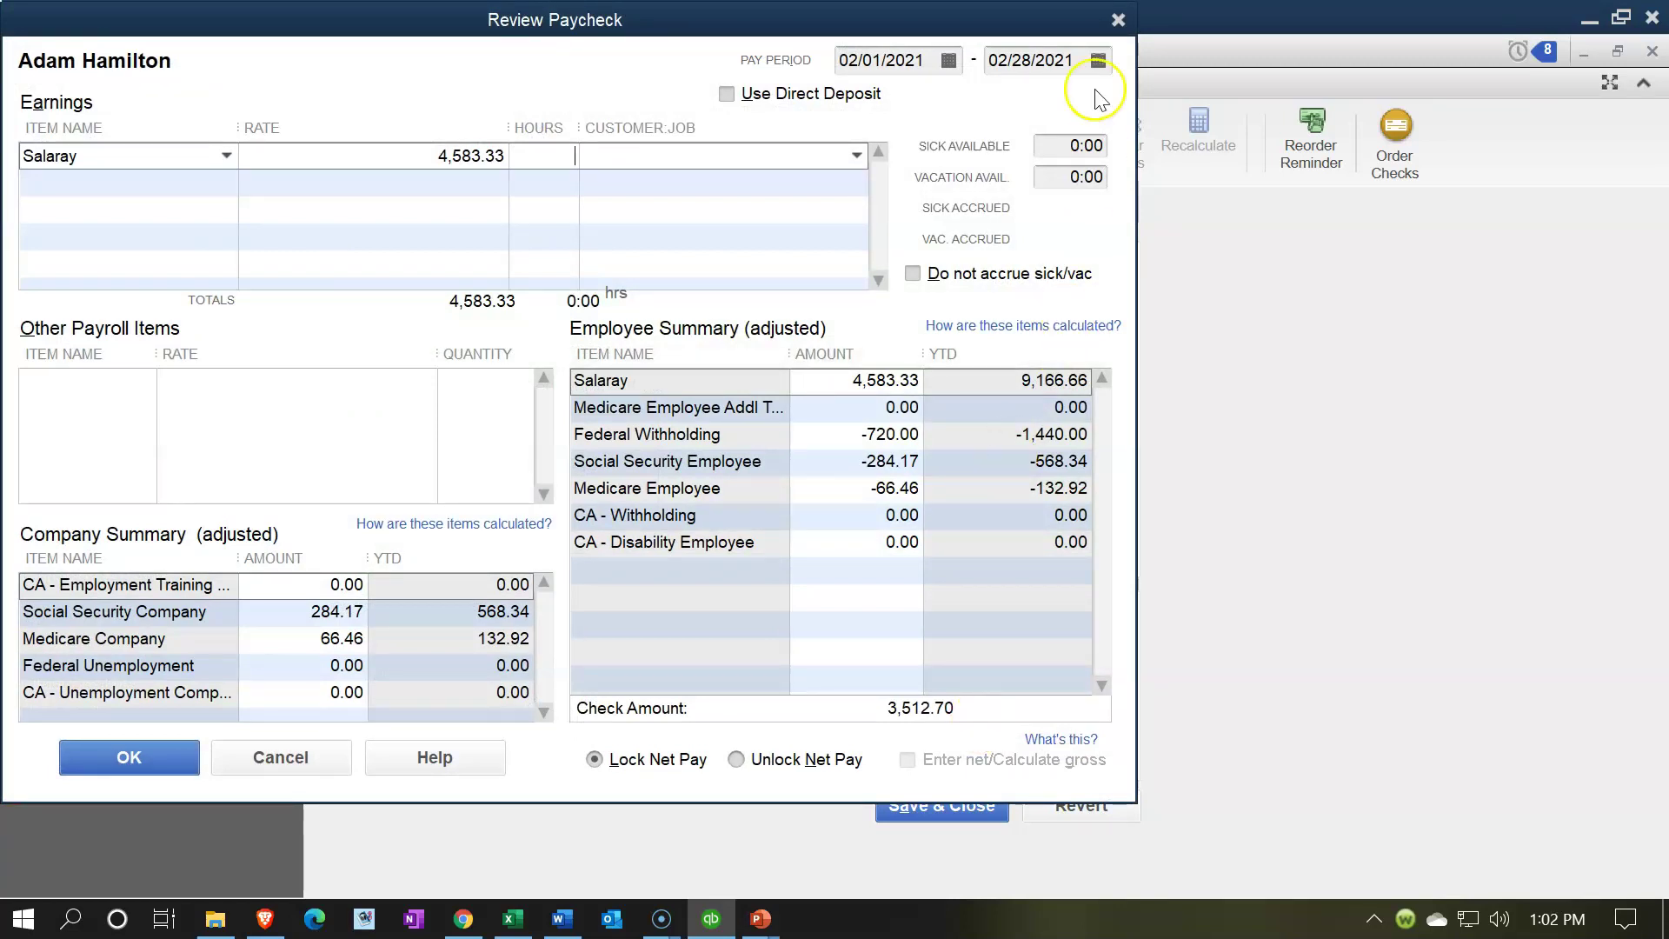
left_click(1118, 17)
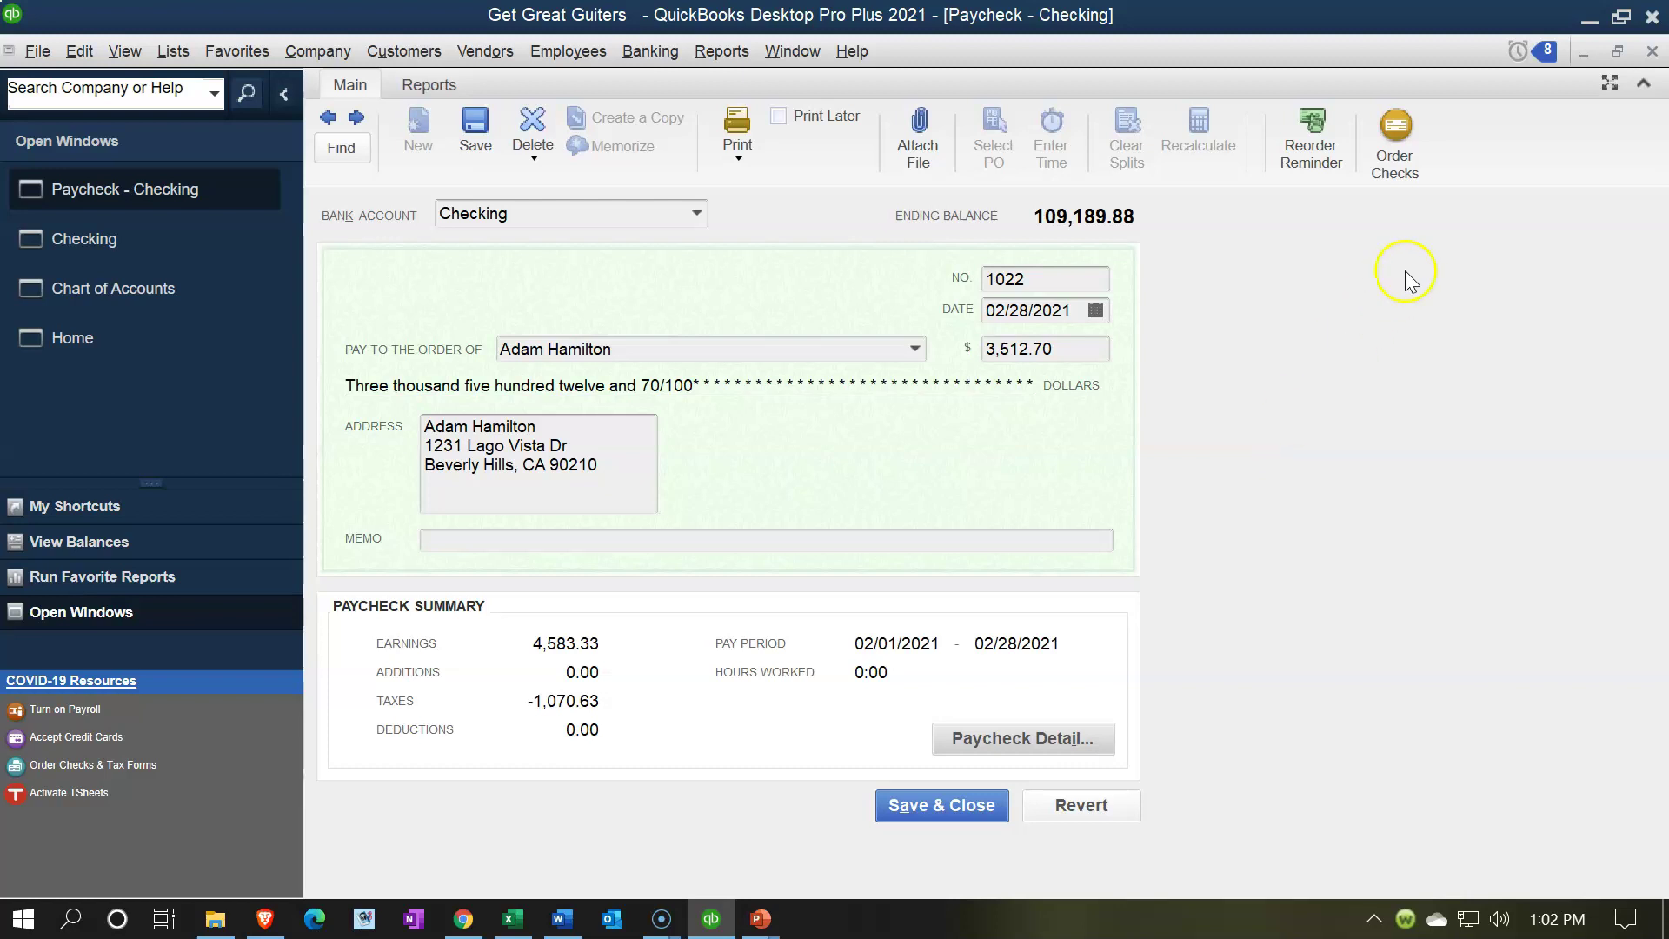
left_click(1652, 52)
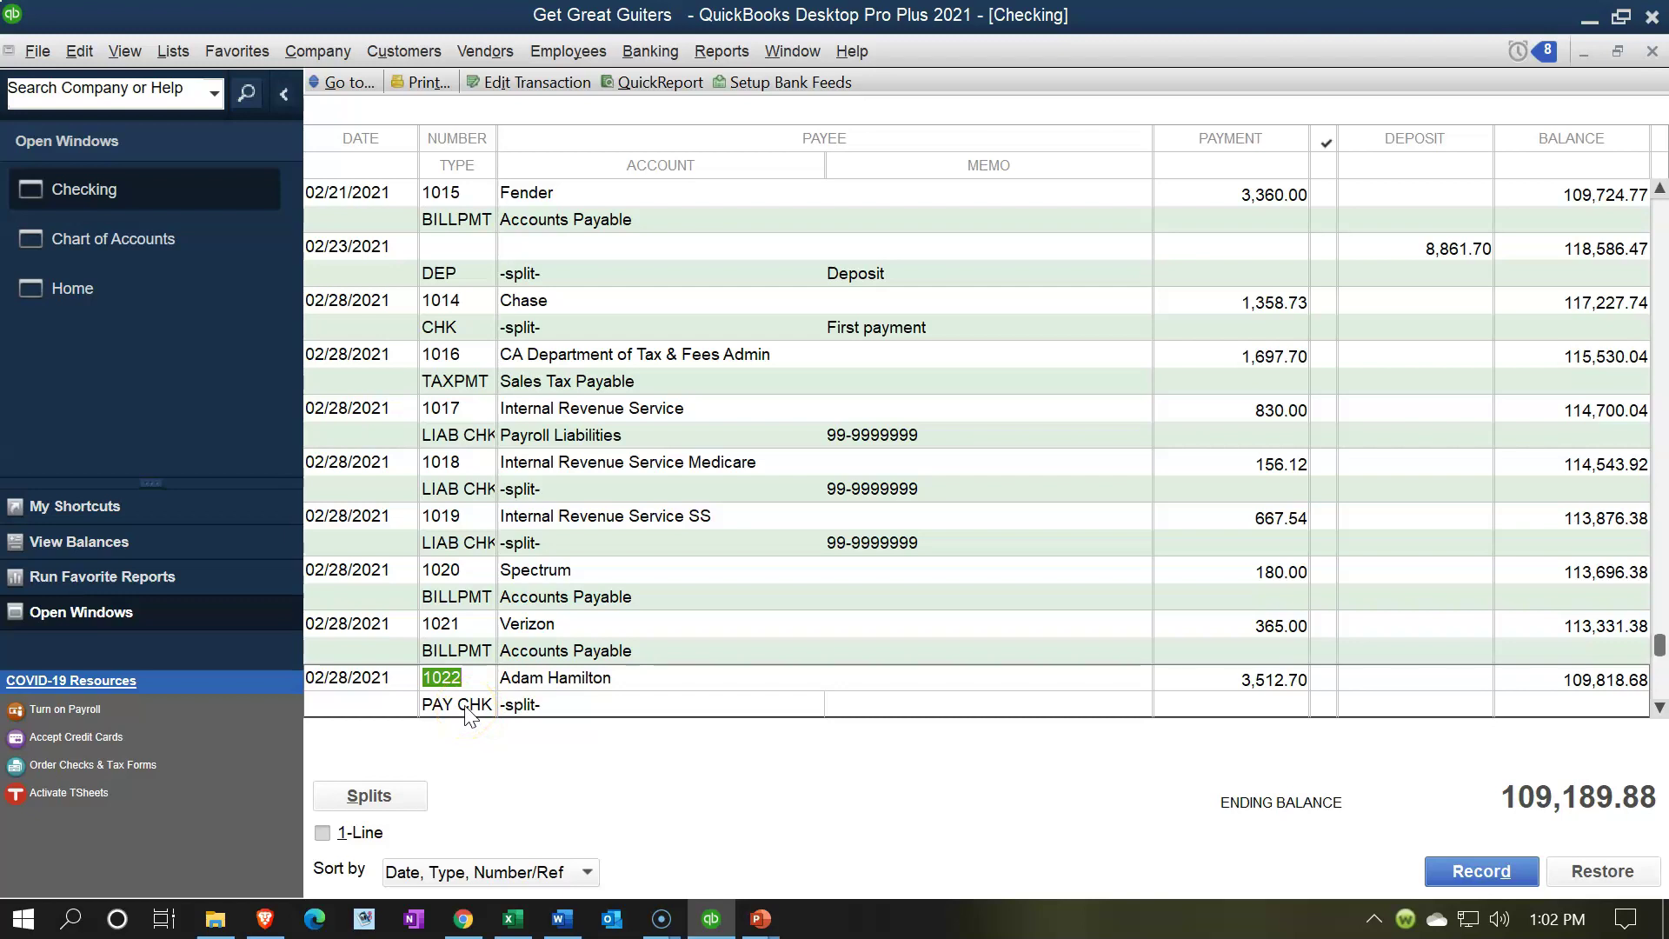
Step: Create a Balance Sheet Standard report customized to the date range 01/01/2021 to 12/31/2021
left_click(722, 51)
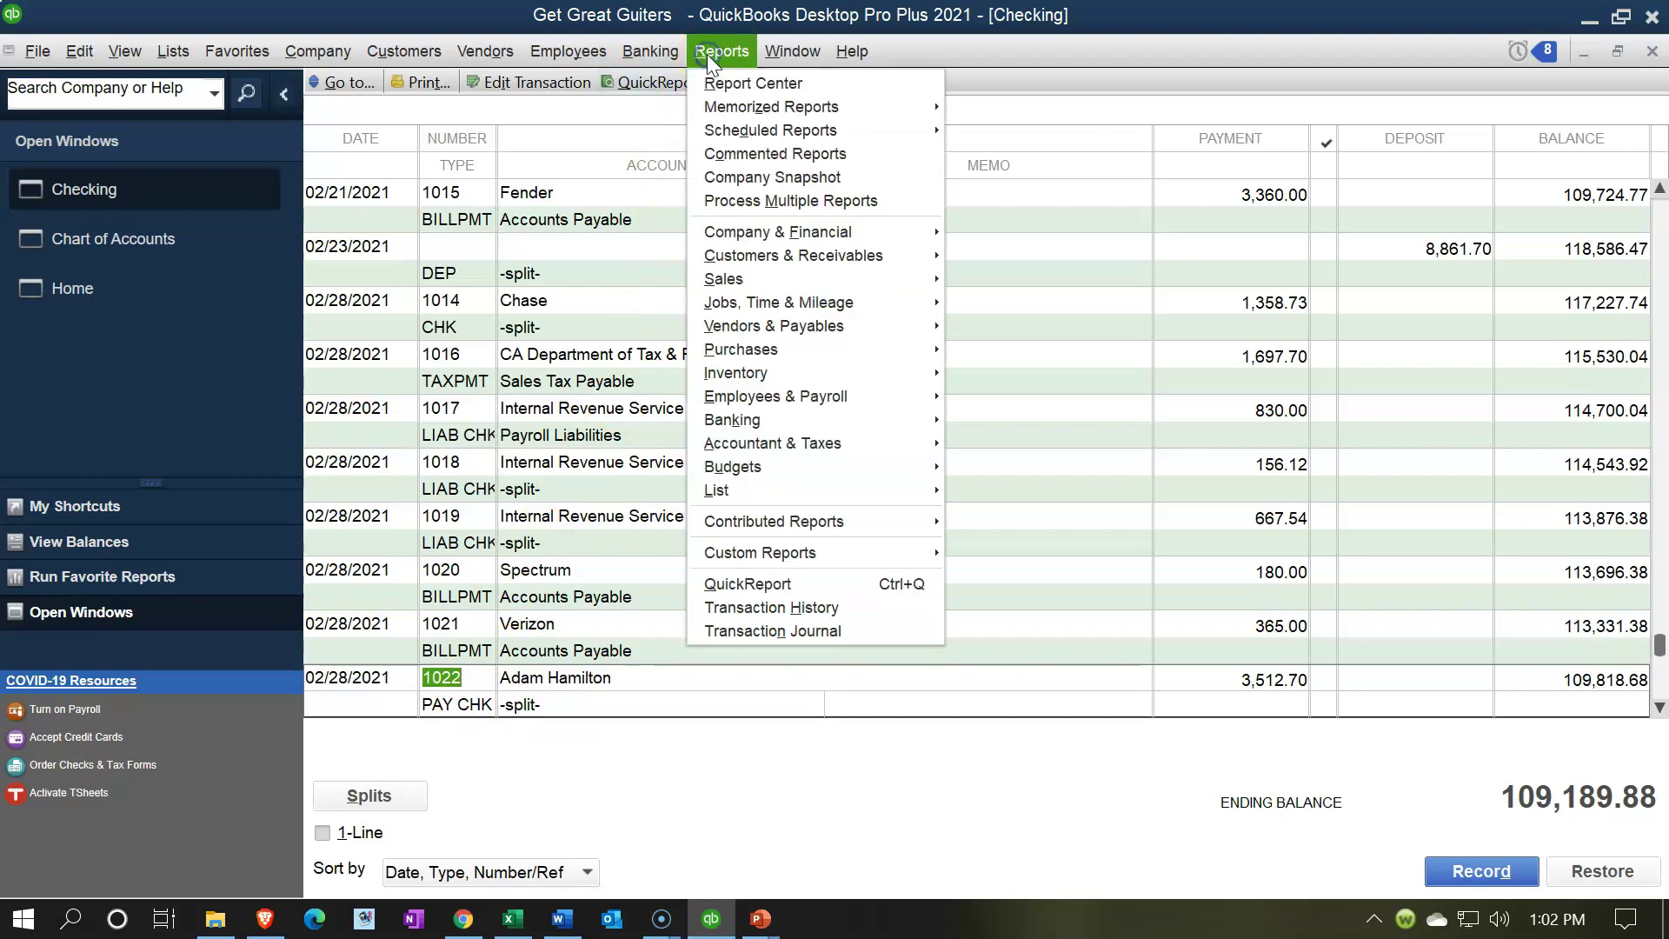
mouse_move(783, 230)
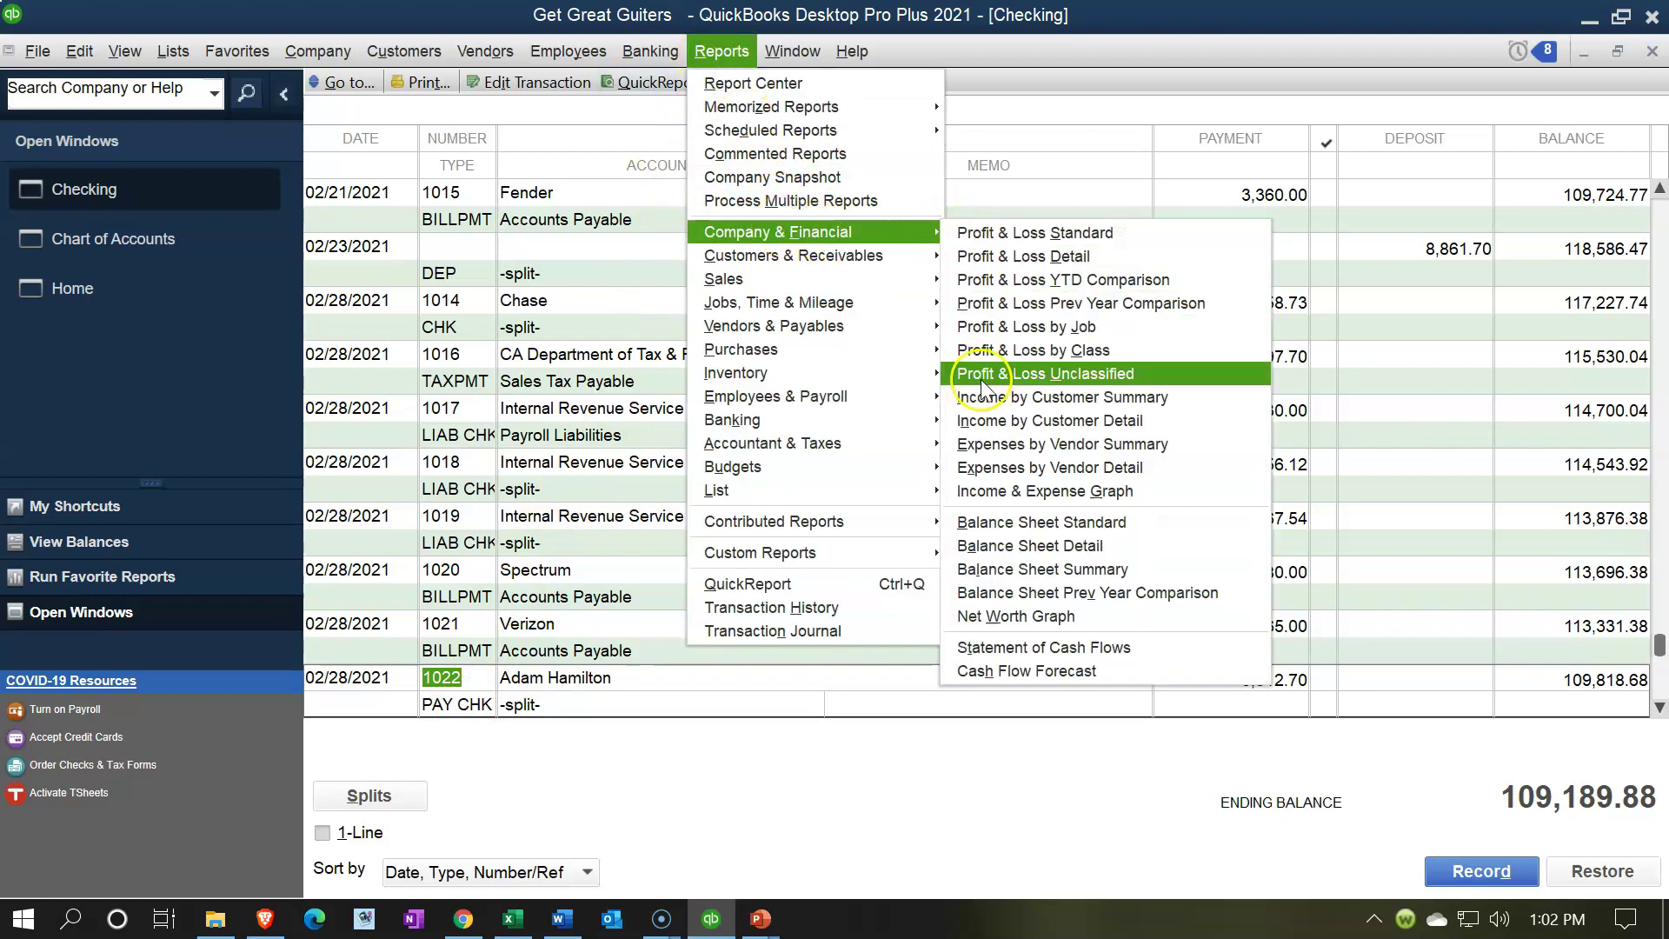
left_click(984, 525)
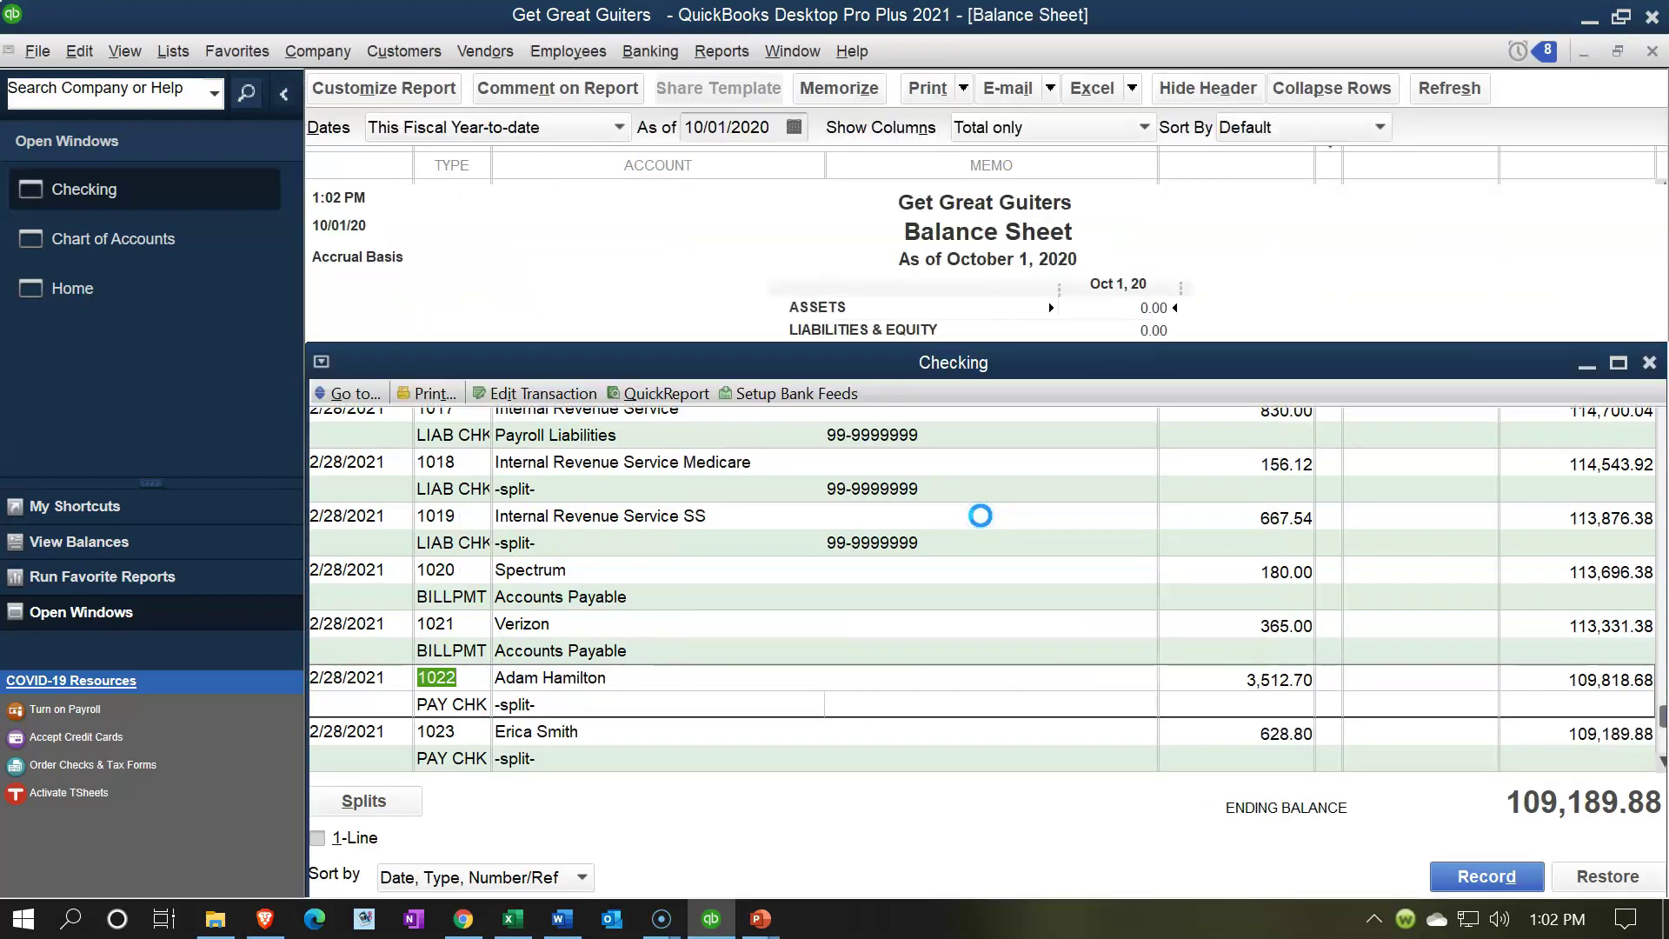
left_click(402, 90)
key("Tab")
type("010121")
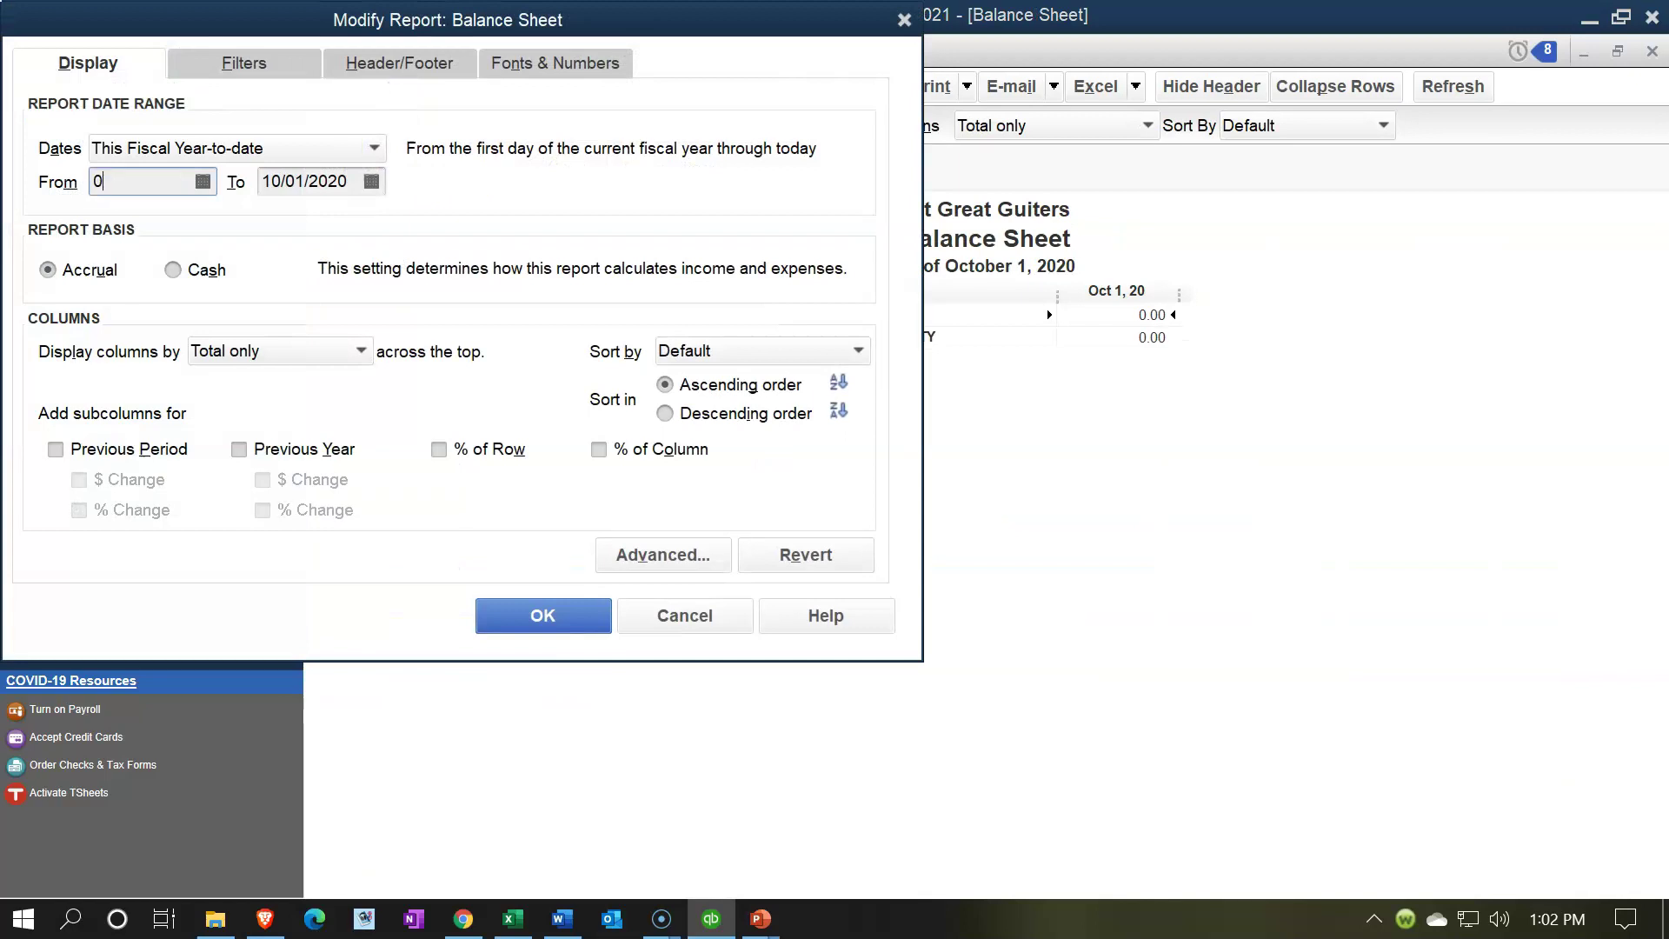
key("Tab")
type("123121")
key("Tab")
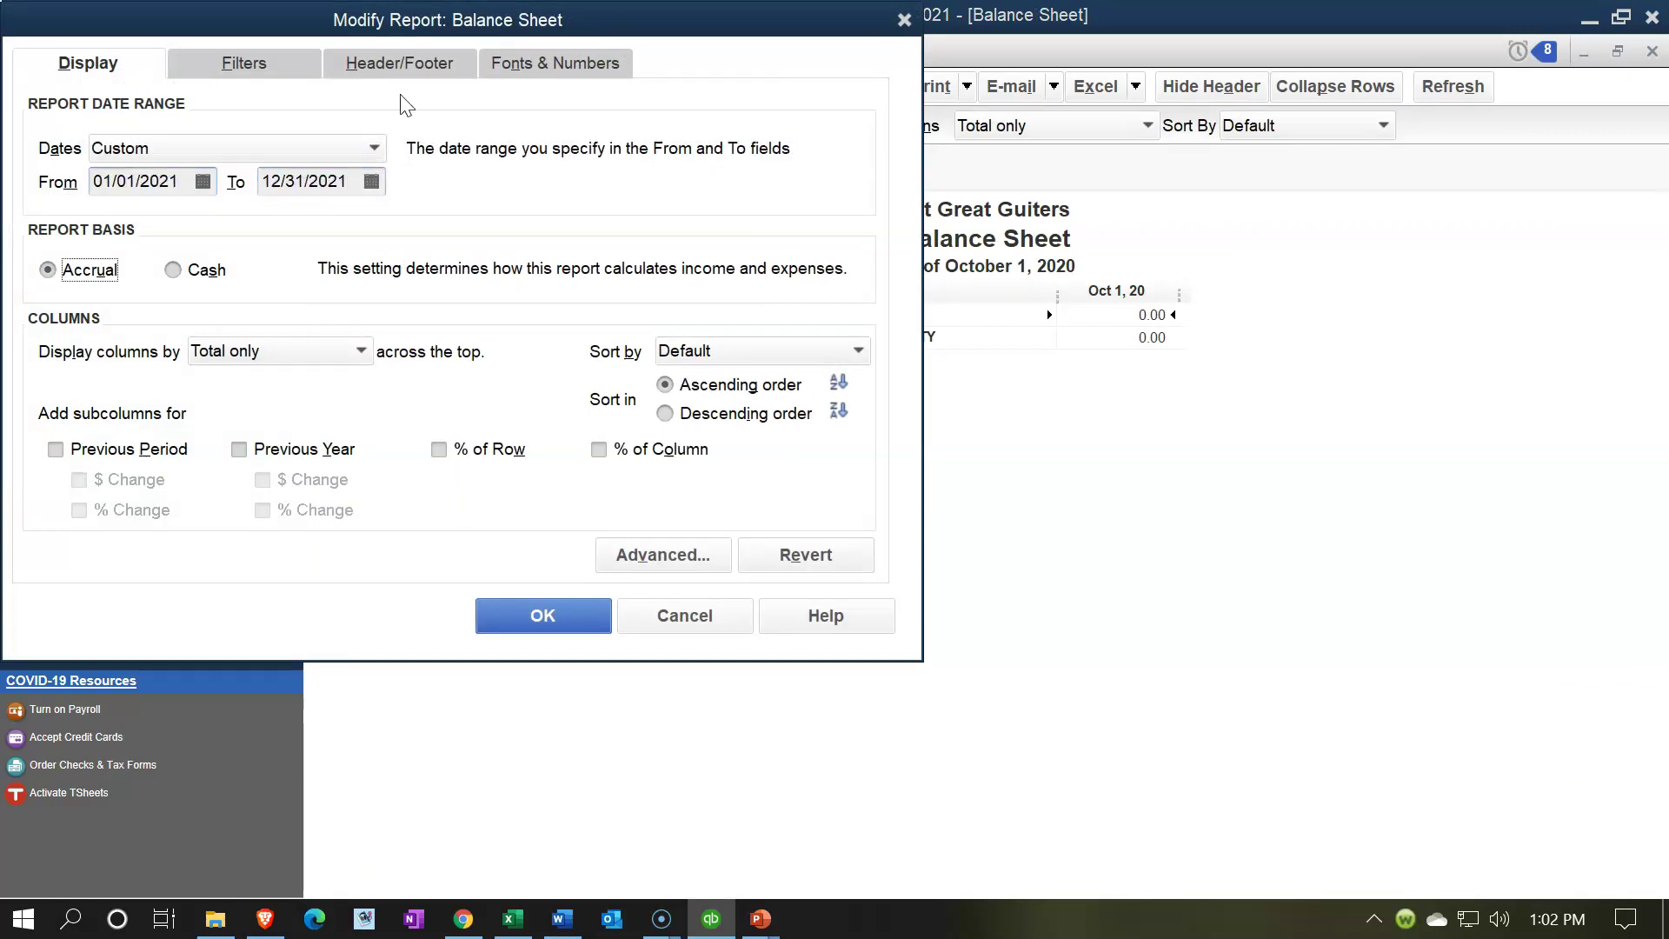
left_click(529, 613)
Step: Drill into the Balance Sheet's Checking balance, view the first employee's 02/28/2021 paycheck, and return to the Balance Sheet
left_click(1102, 382)
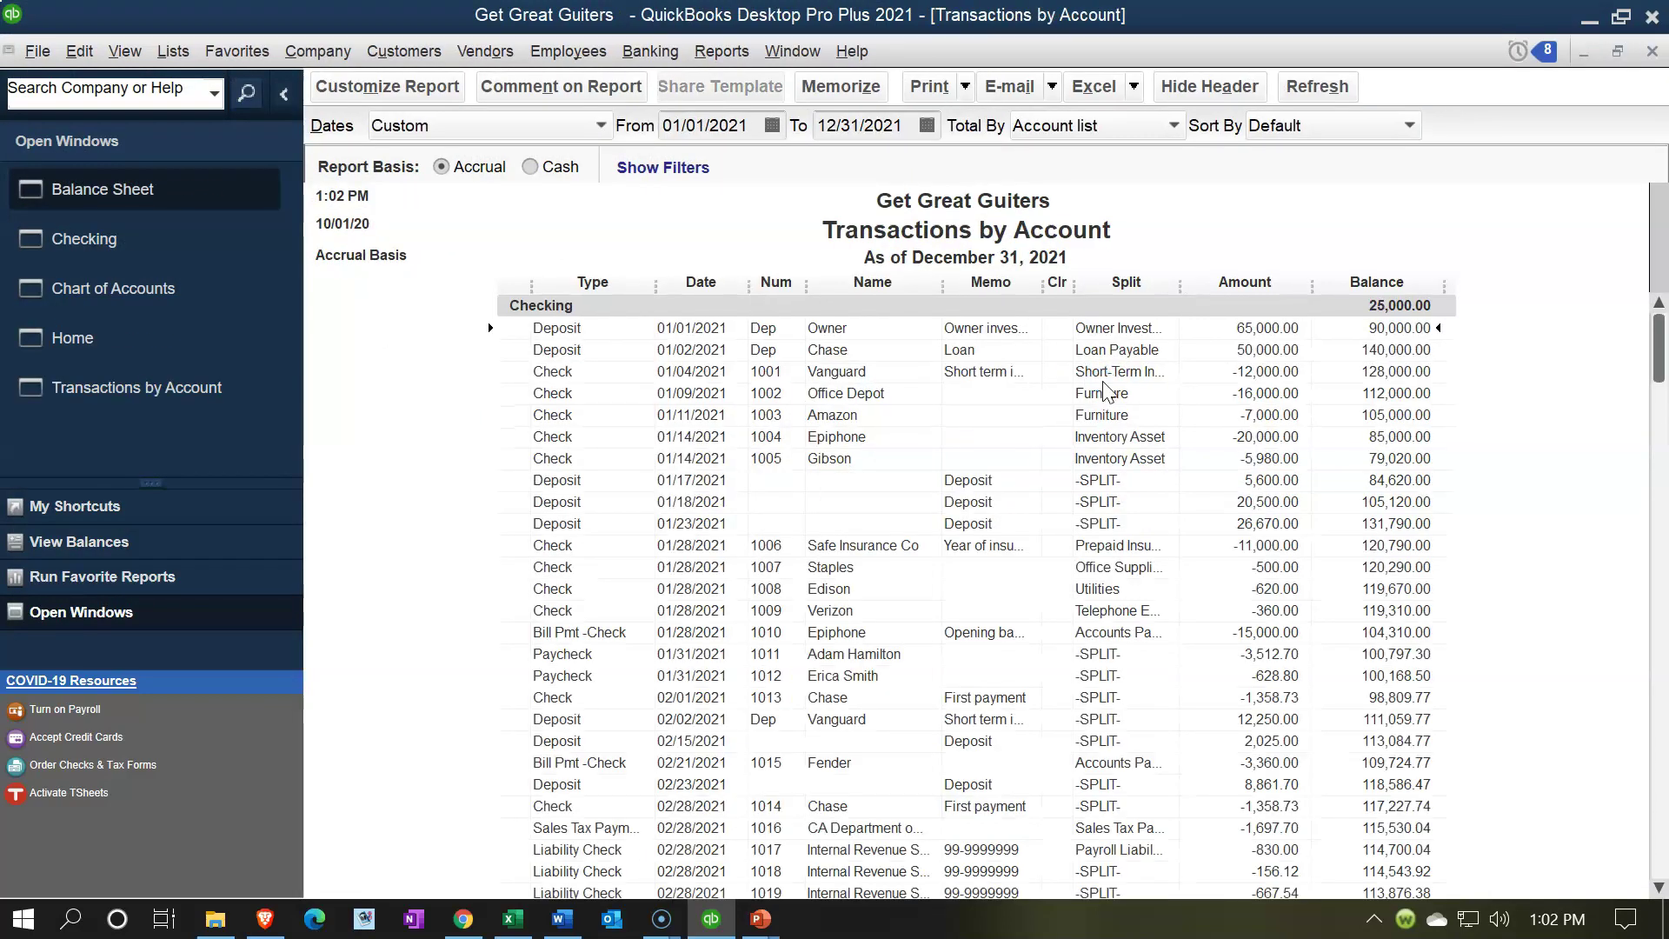
scroll(1102, 435, "down", 4)
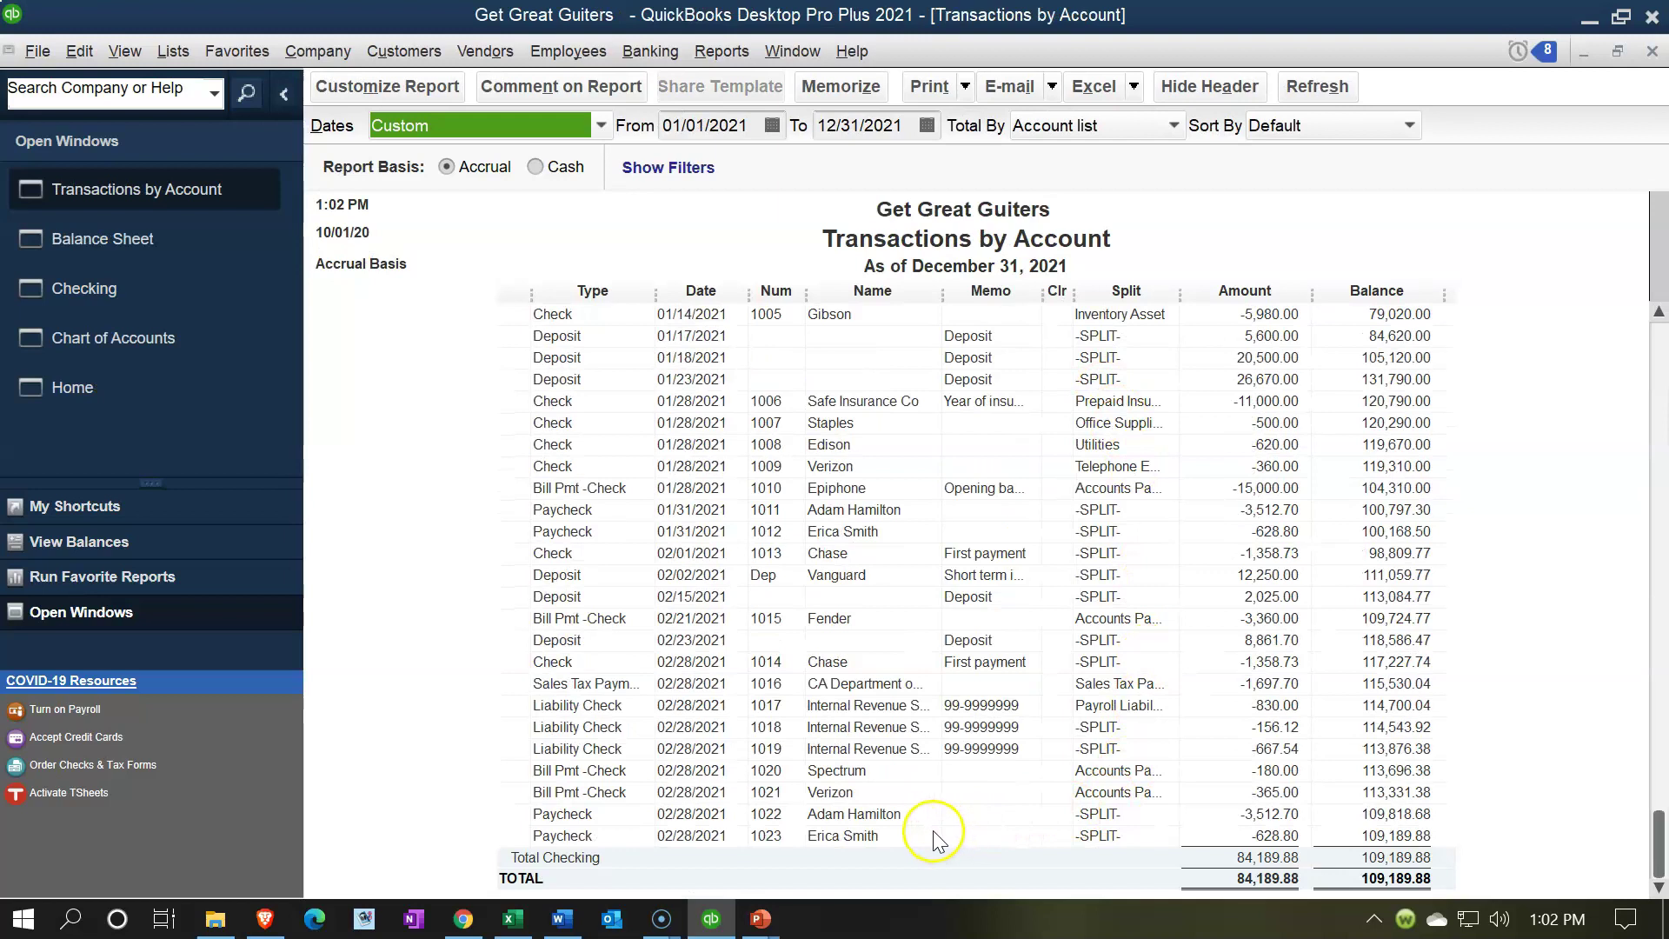
double_click(1230, 814)
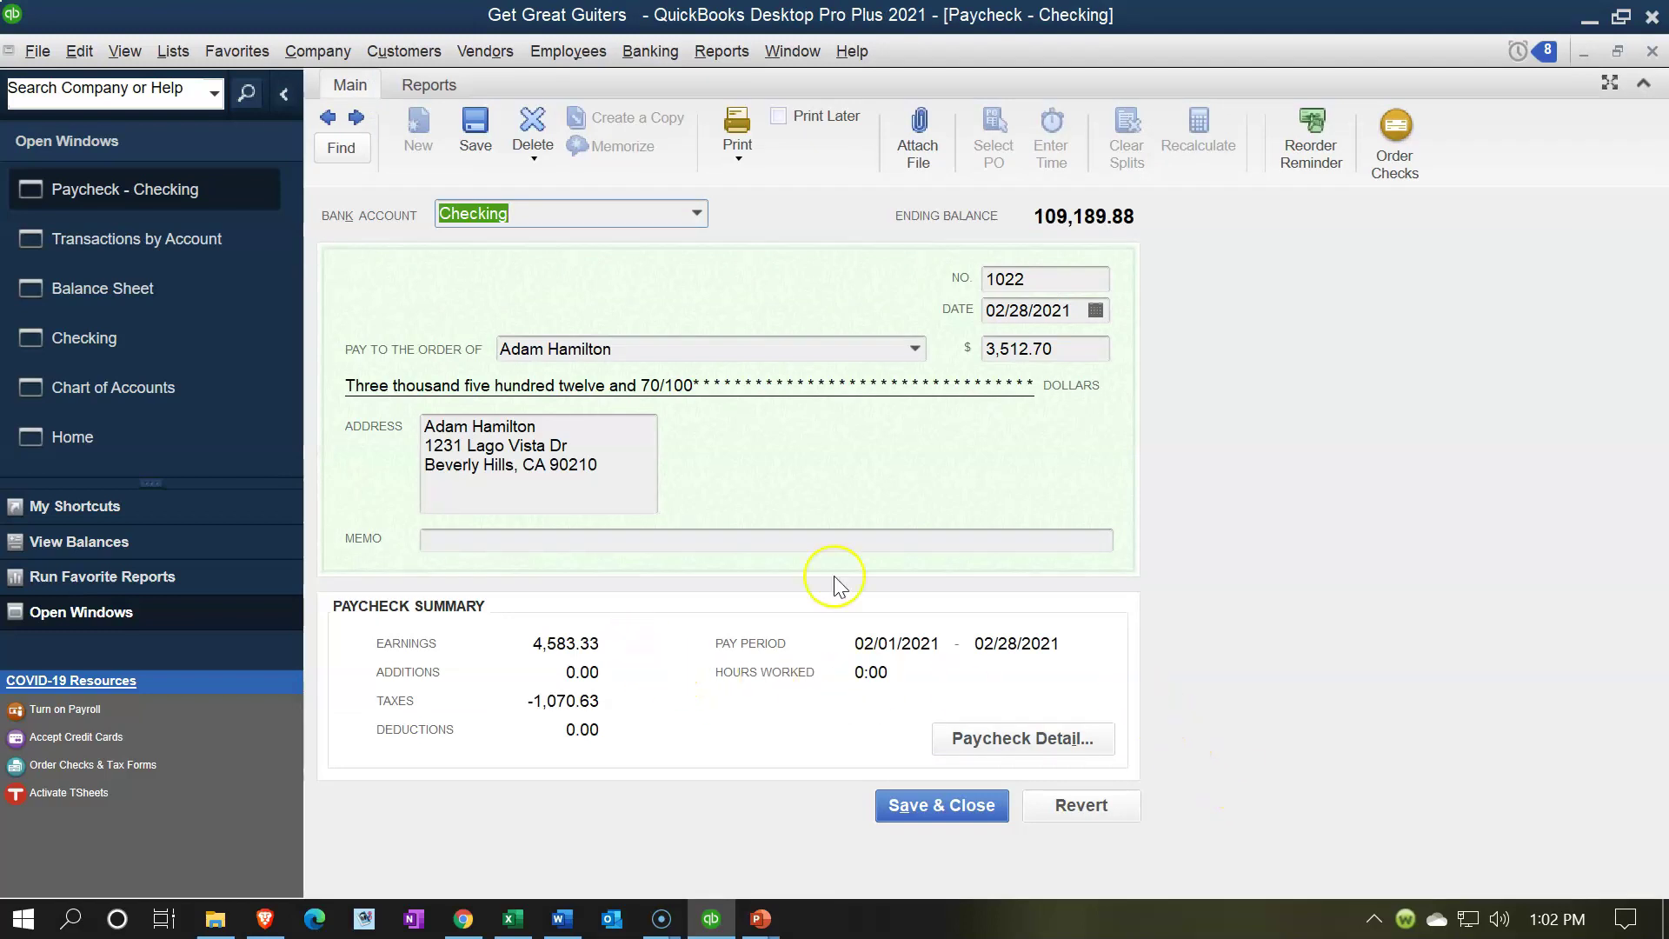
left_click(1652, 51)
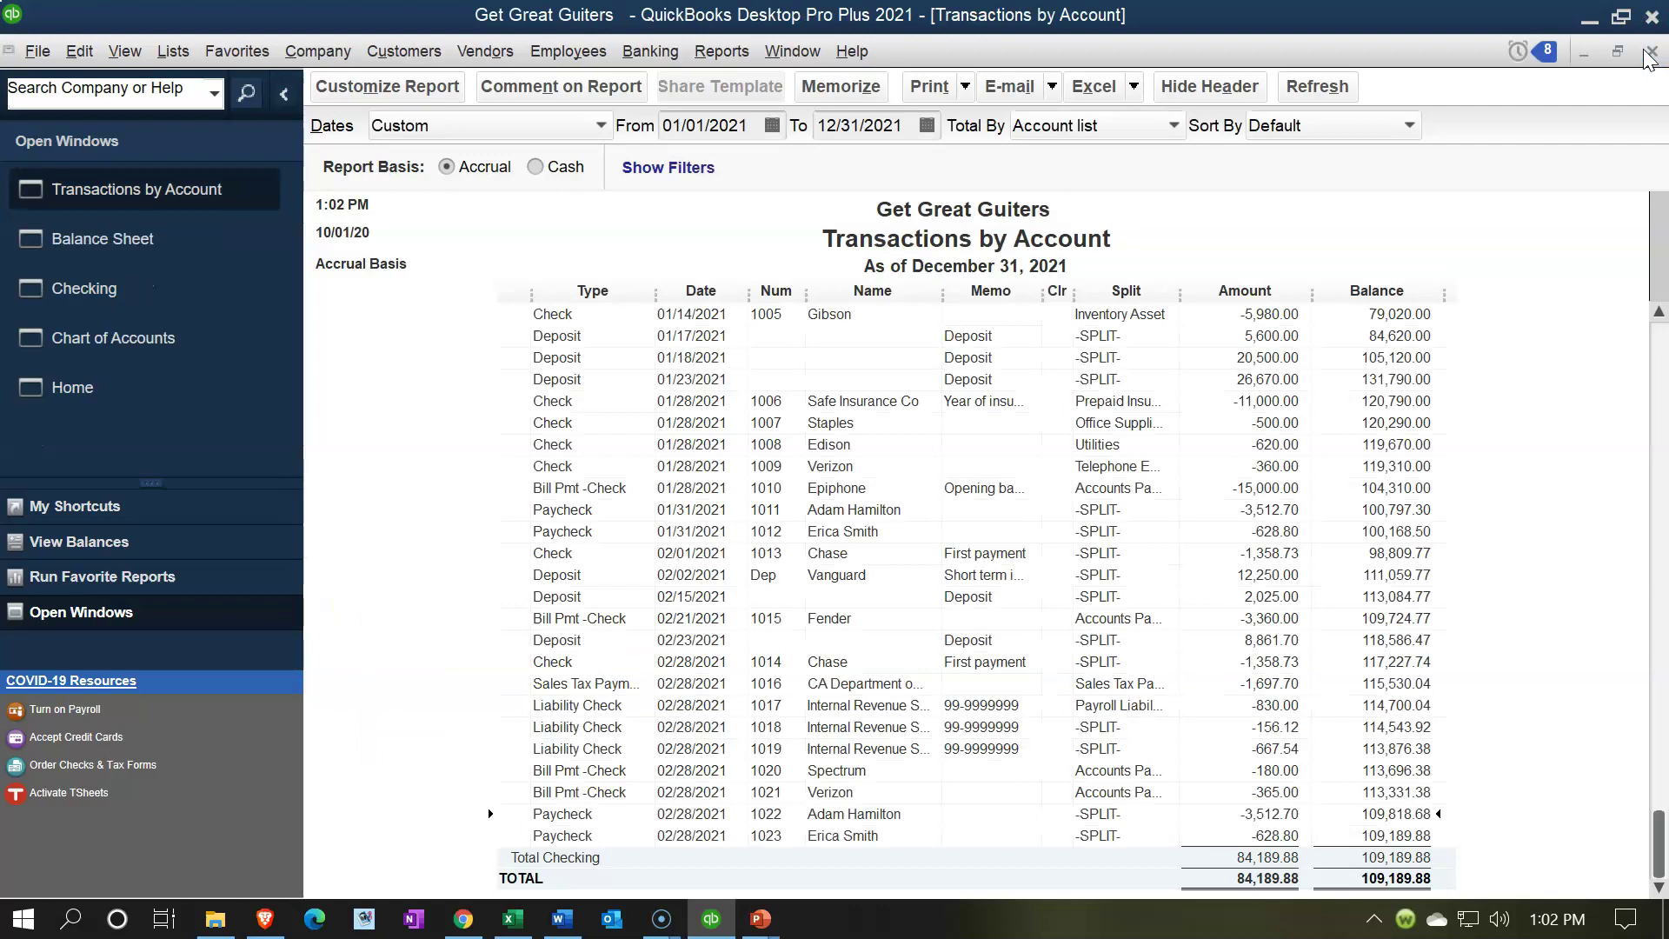
left_click(1652, 52)
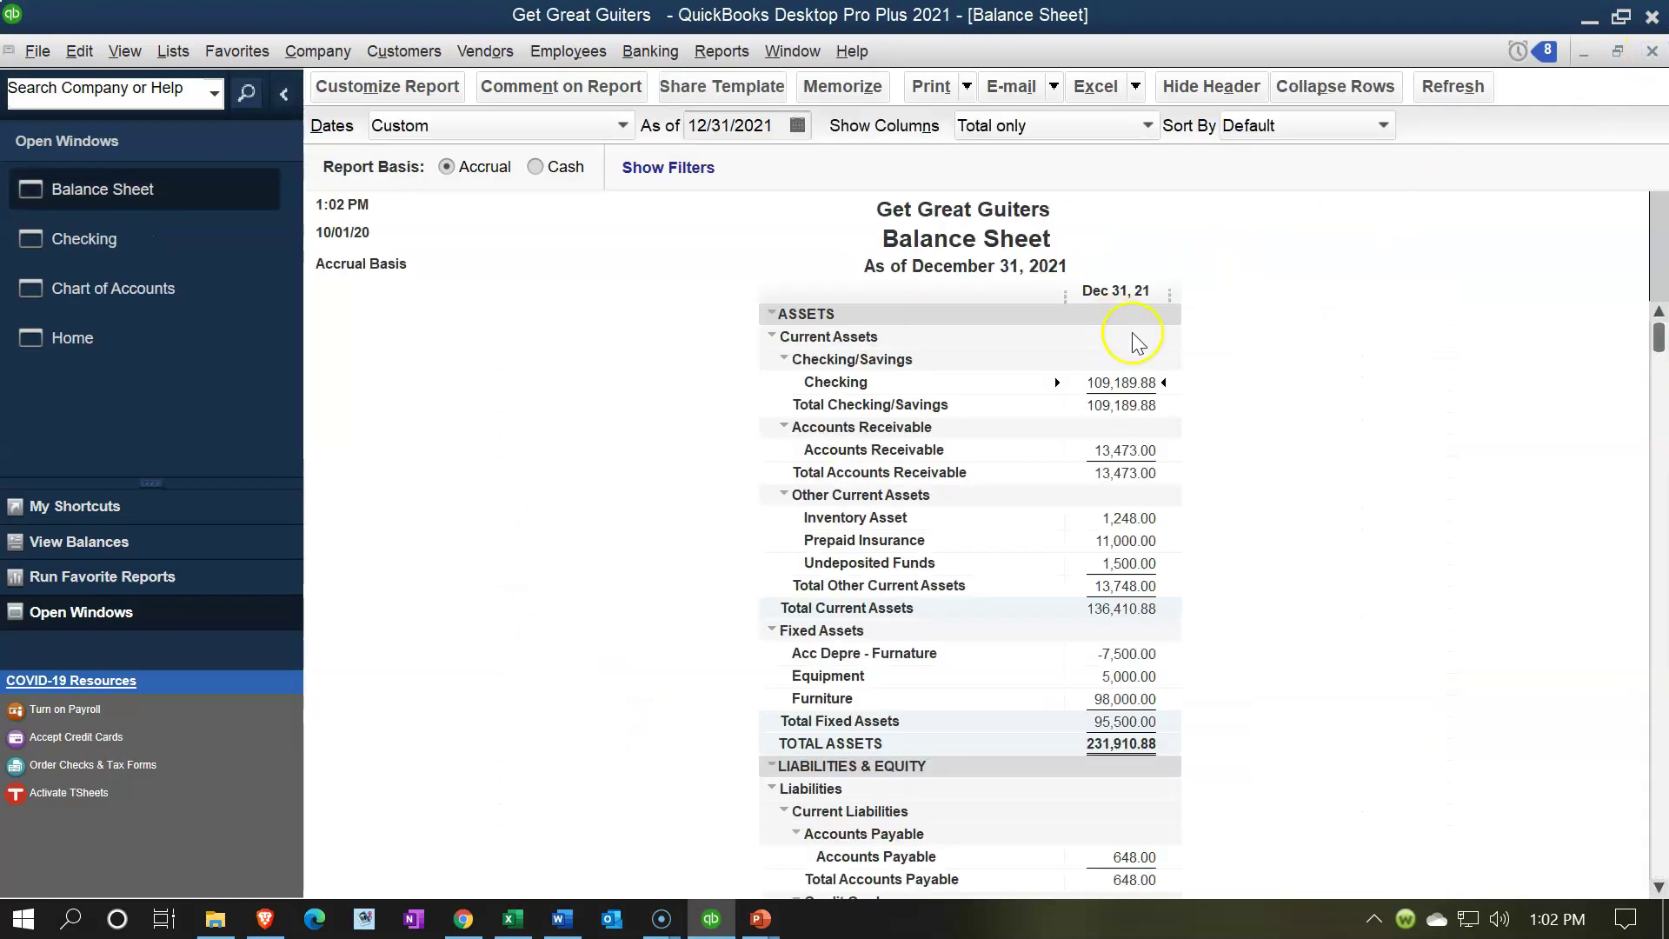
Step: Create a Profit & Loss Standard report for 01/01/2021 to 12/31/2021
left_click(723, 54)
mouse_move(765, 233)
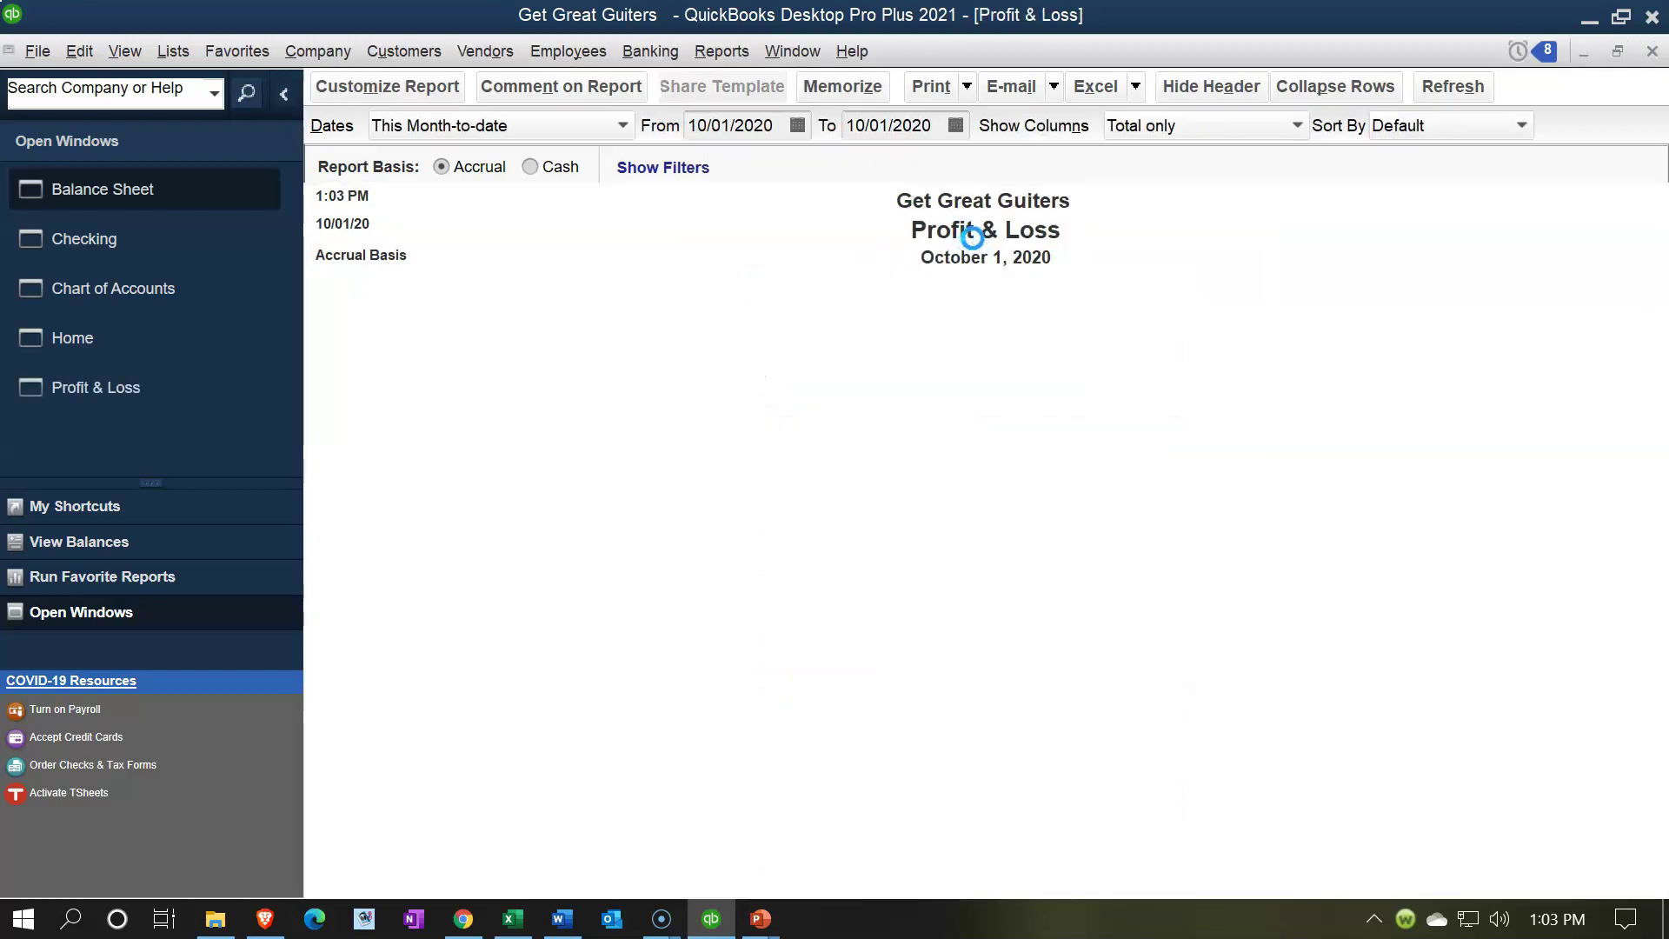
type("010121")
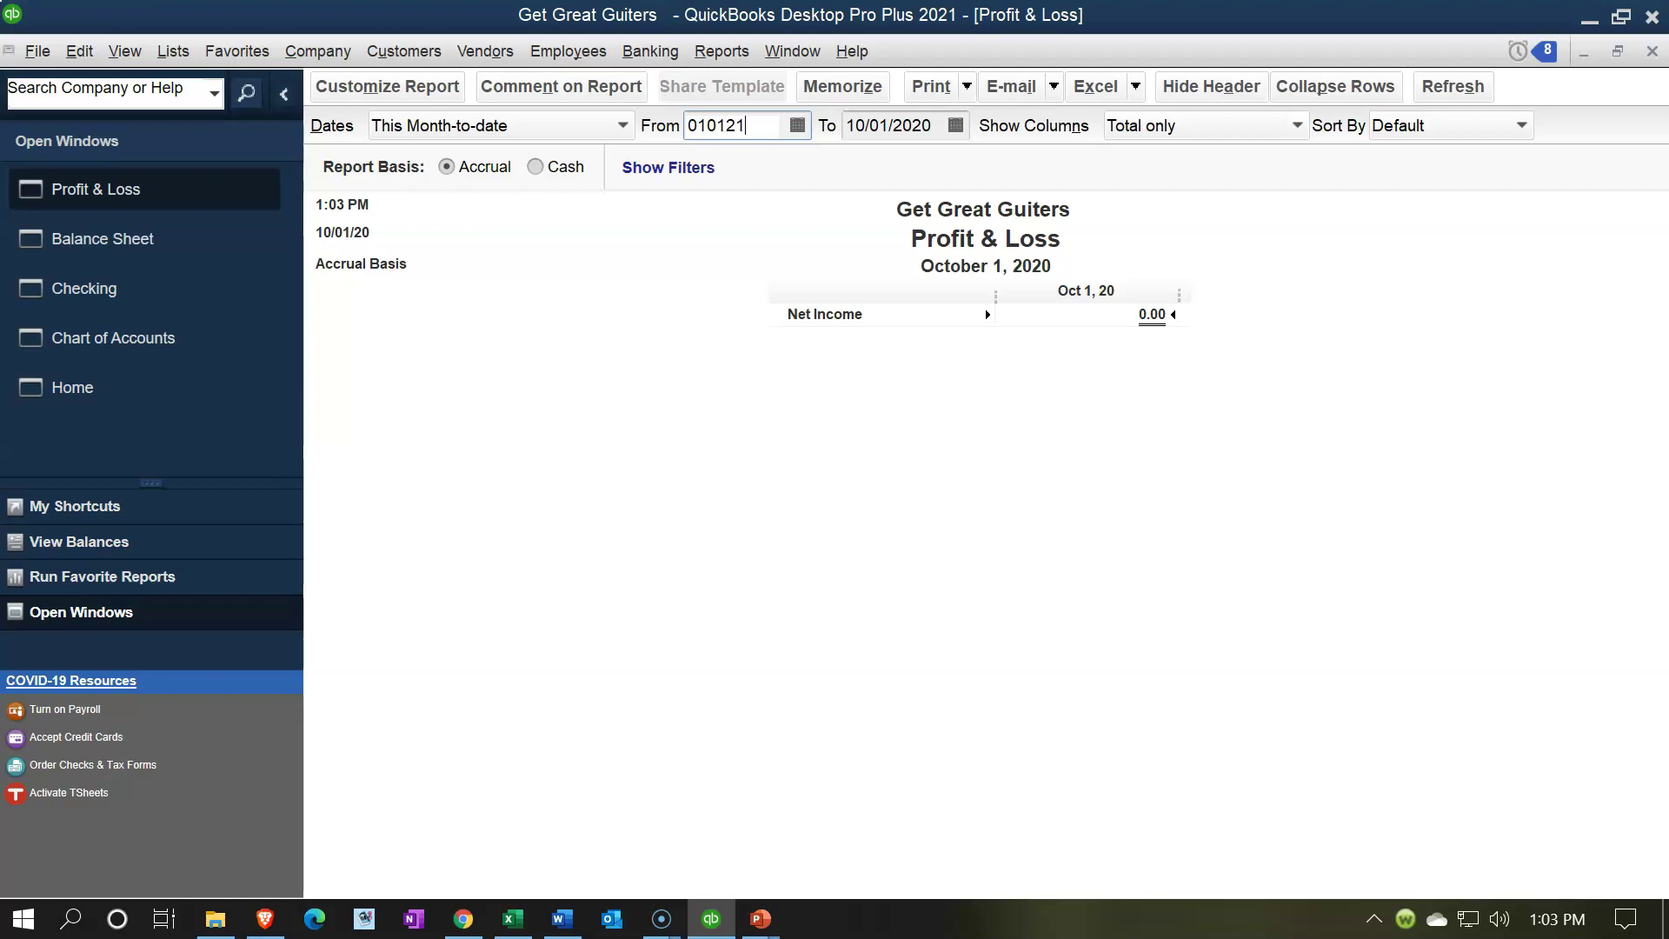
key("Tab")
type("1231")
key("Tab")
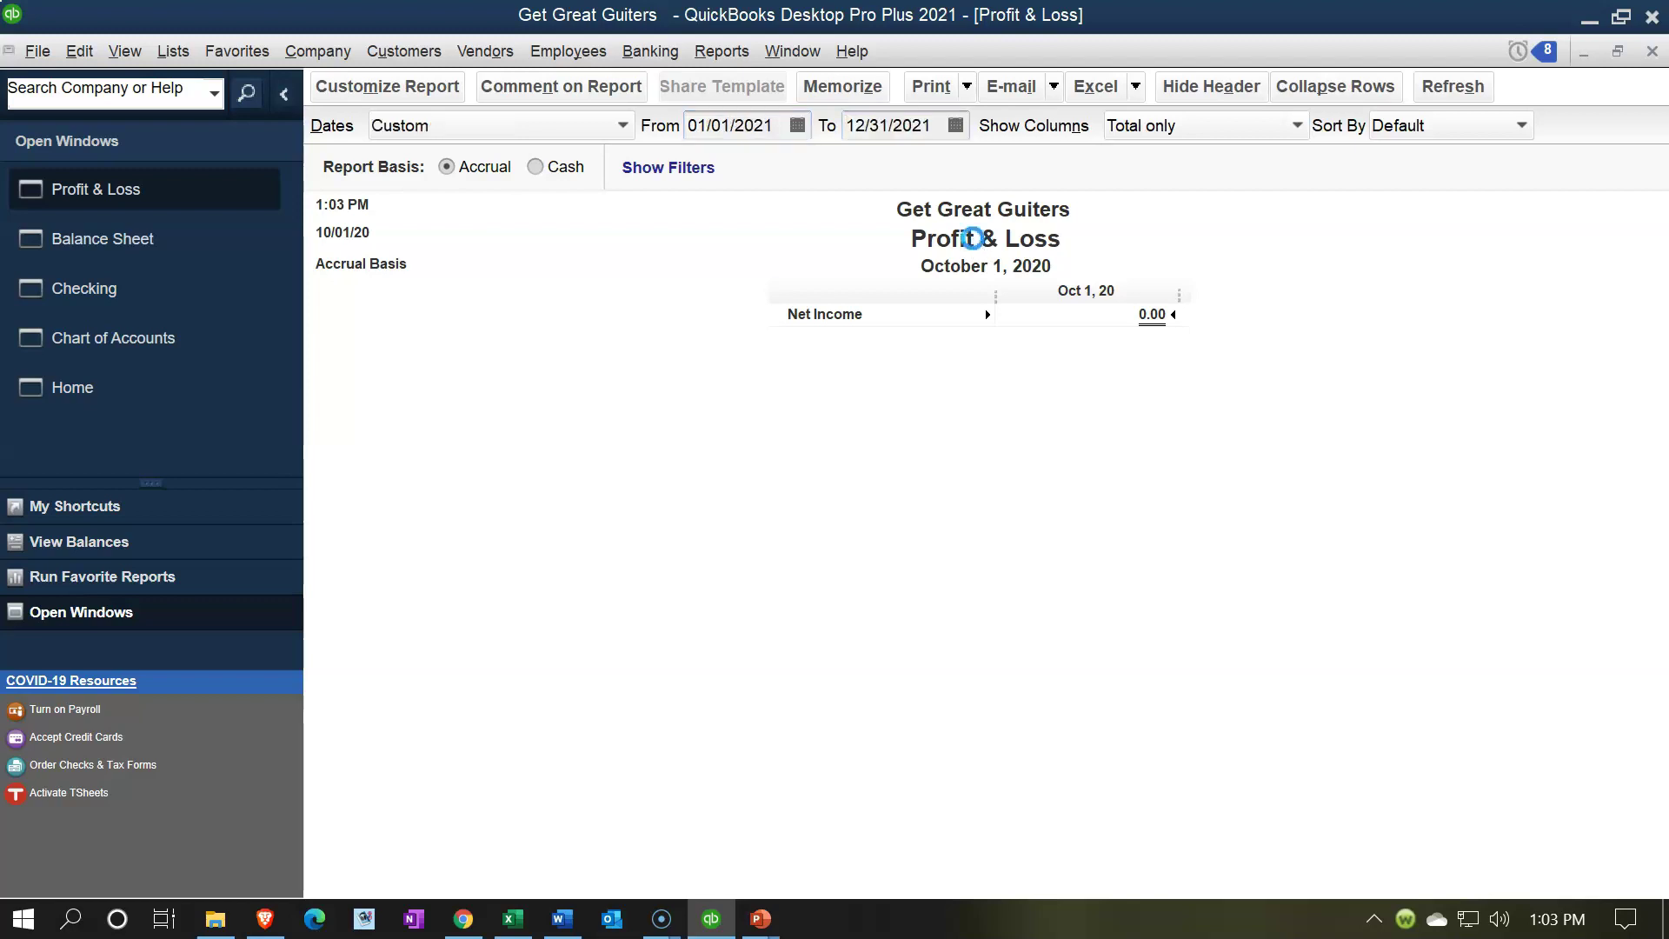
Step: Drill into Payroll Expenses on the Profit & Loss, view the first employee's 02/28/2021 paycheck, and close the paycheck
scroll(578, 570, "down", 1)
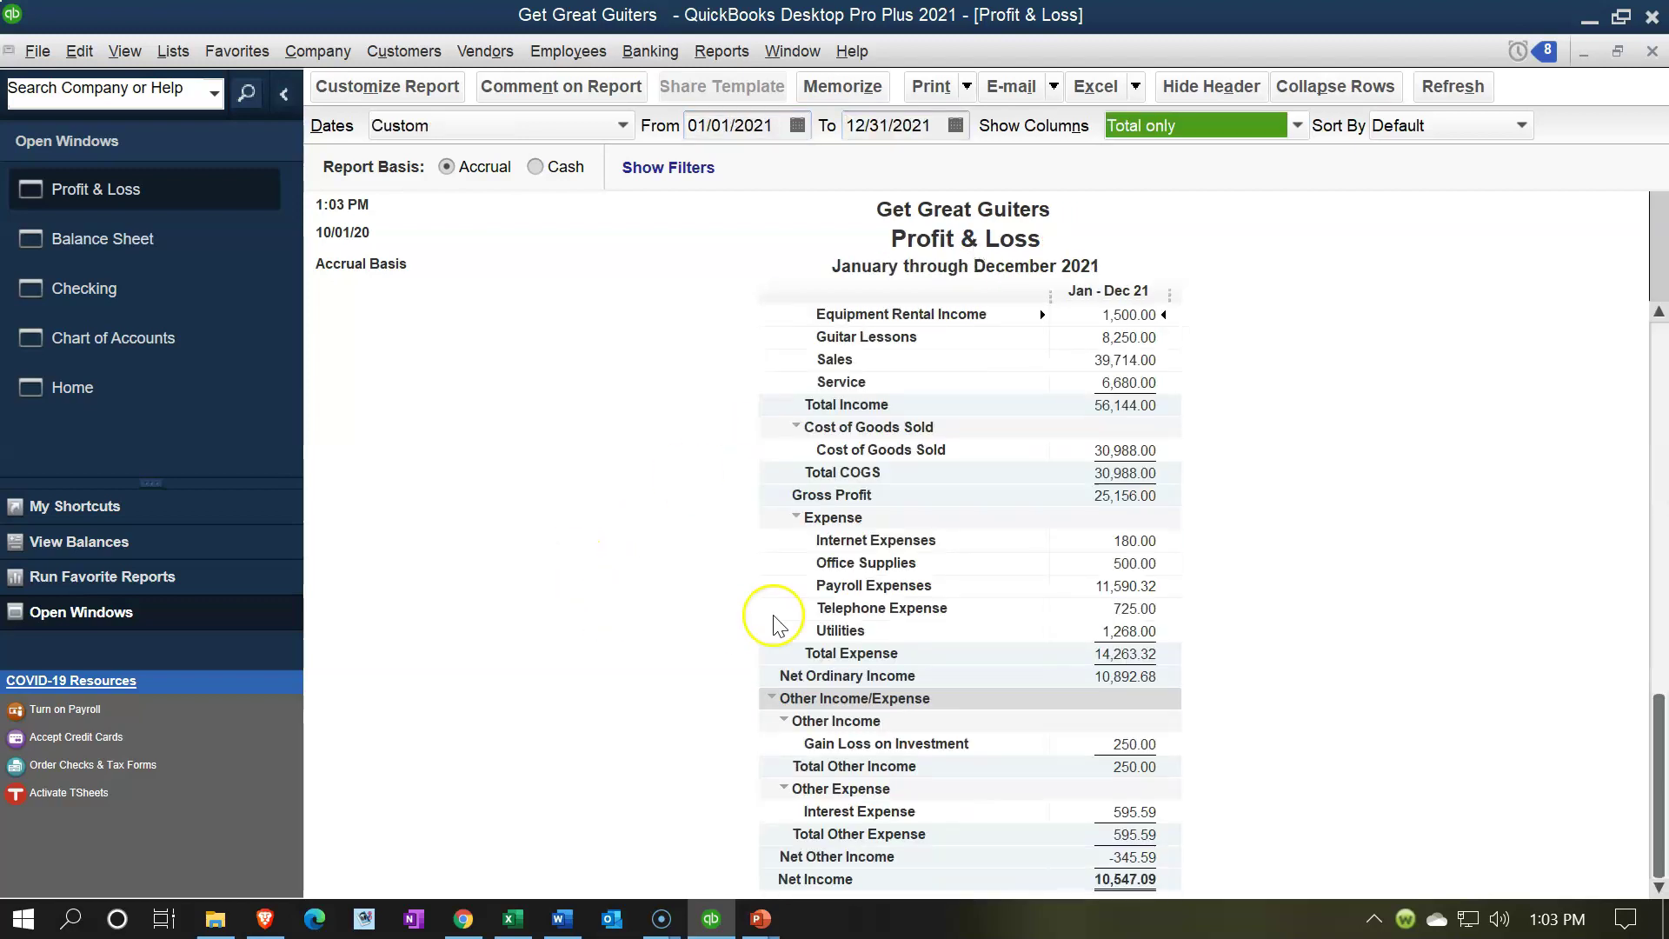
double_click(1124, 587)
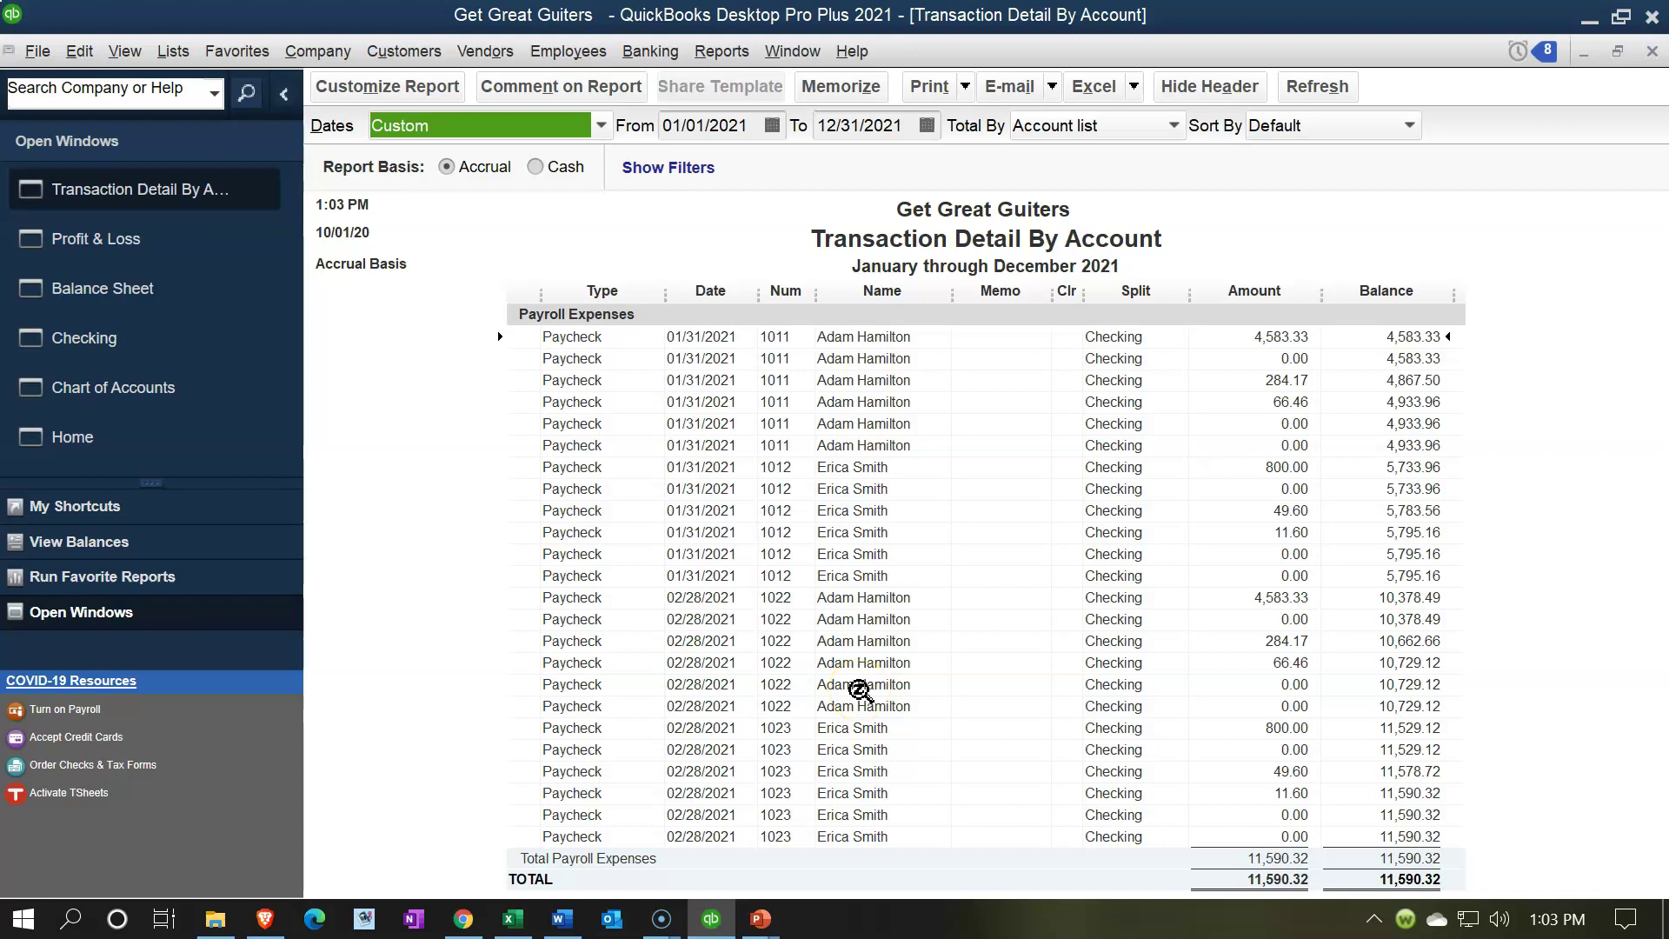
double_click(1232, 597)
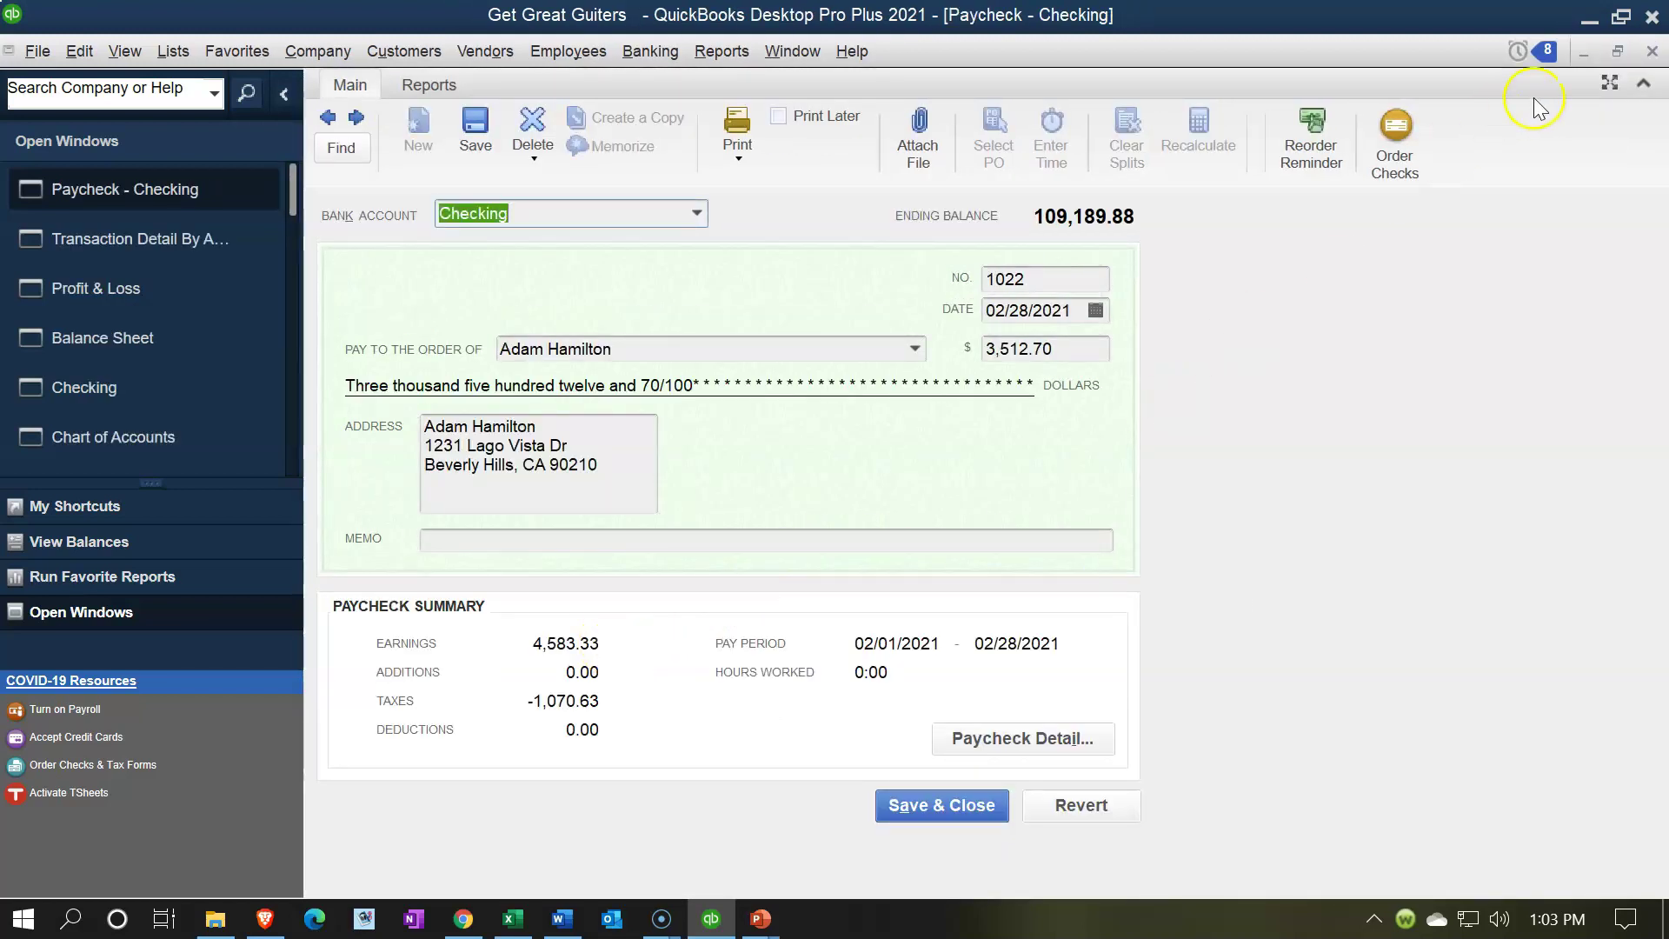
left_click(1651, 51)
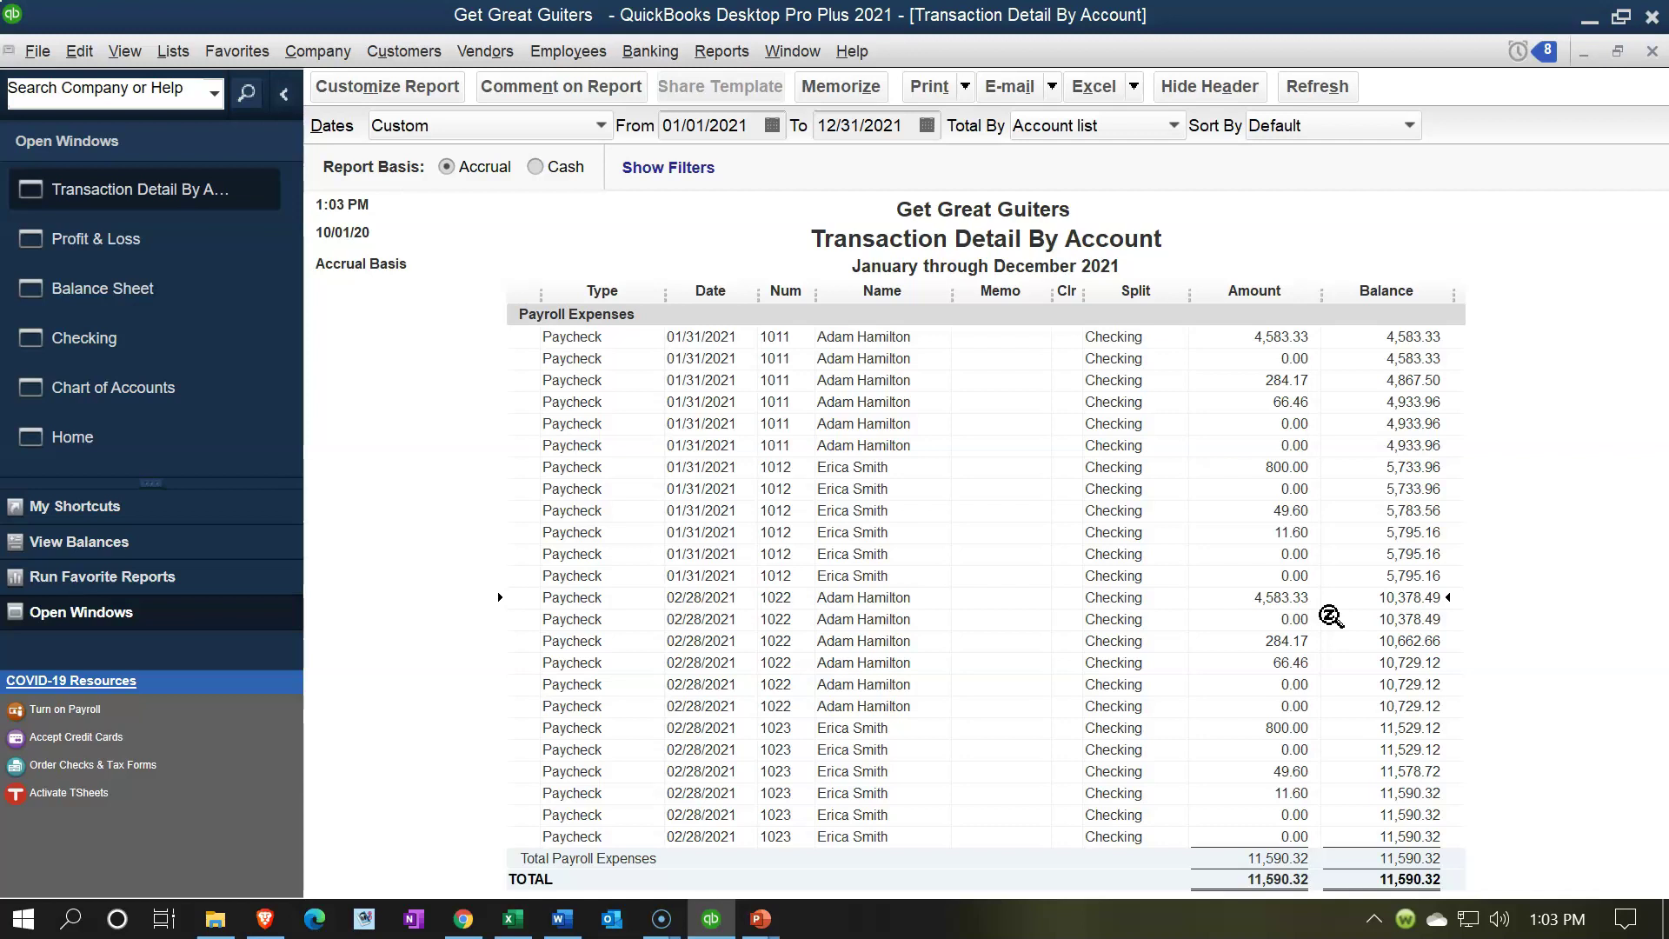
Step: Return to the Balance Sheet and drill into the Payroll Liabilities balance to list its transactions
left_click(226, 306)
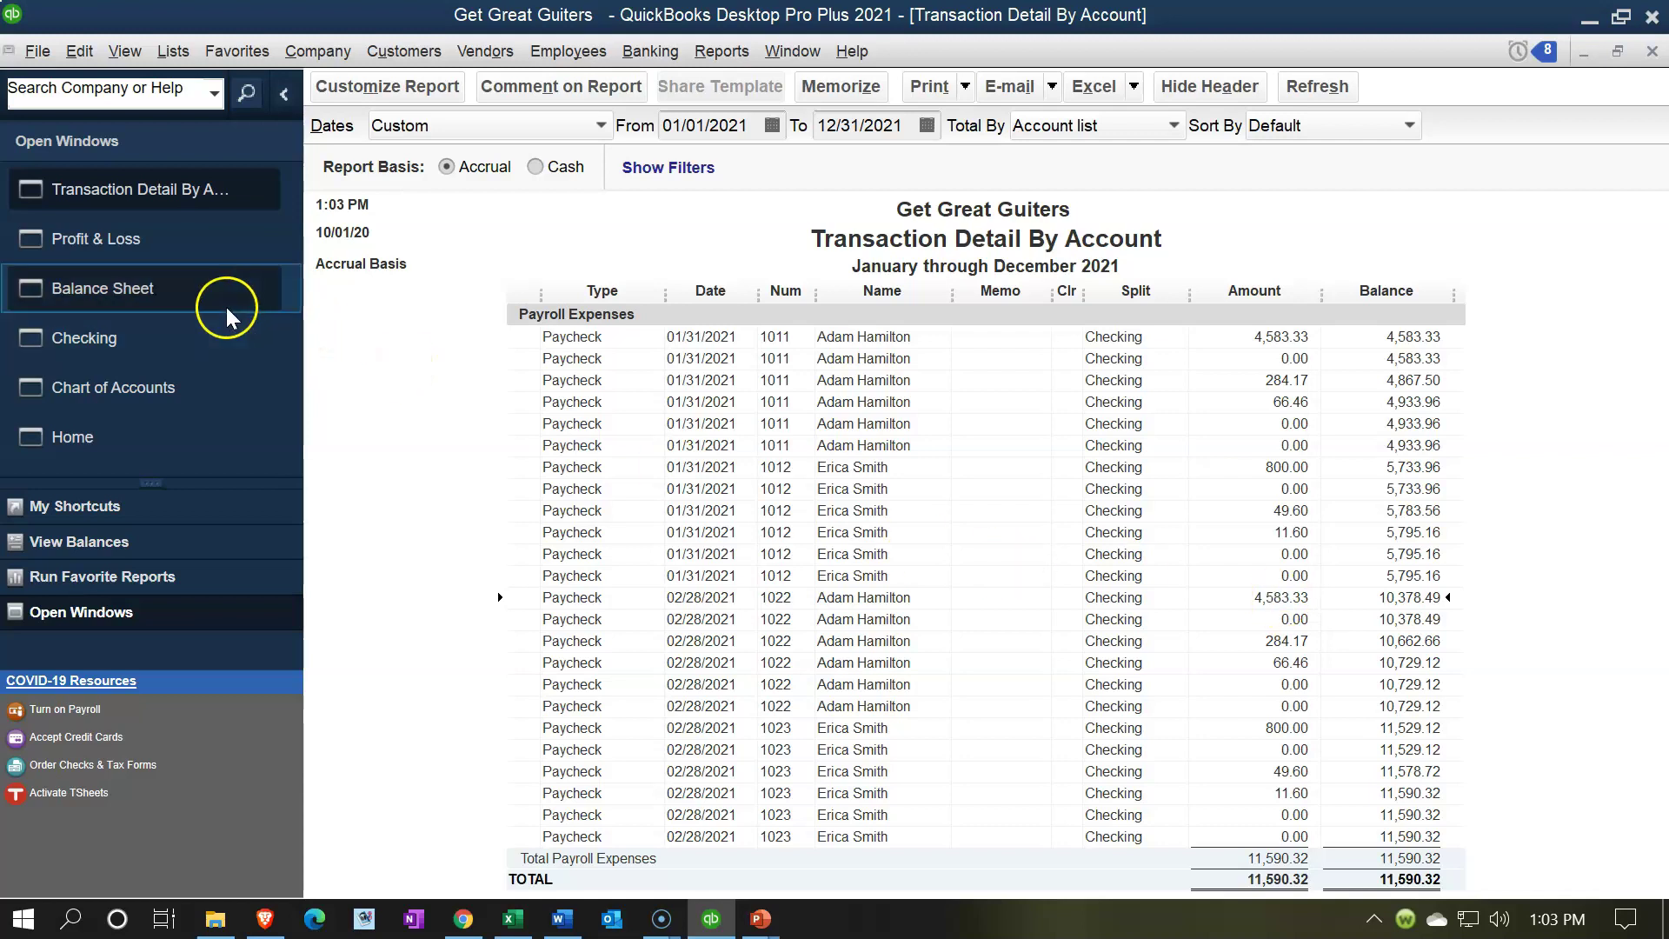
left_click(217, 300)
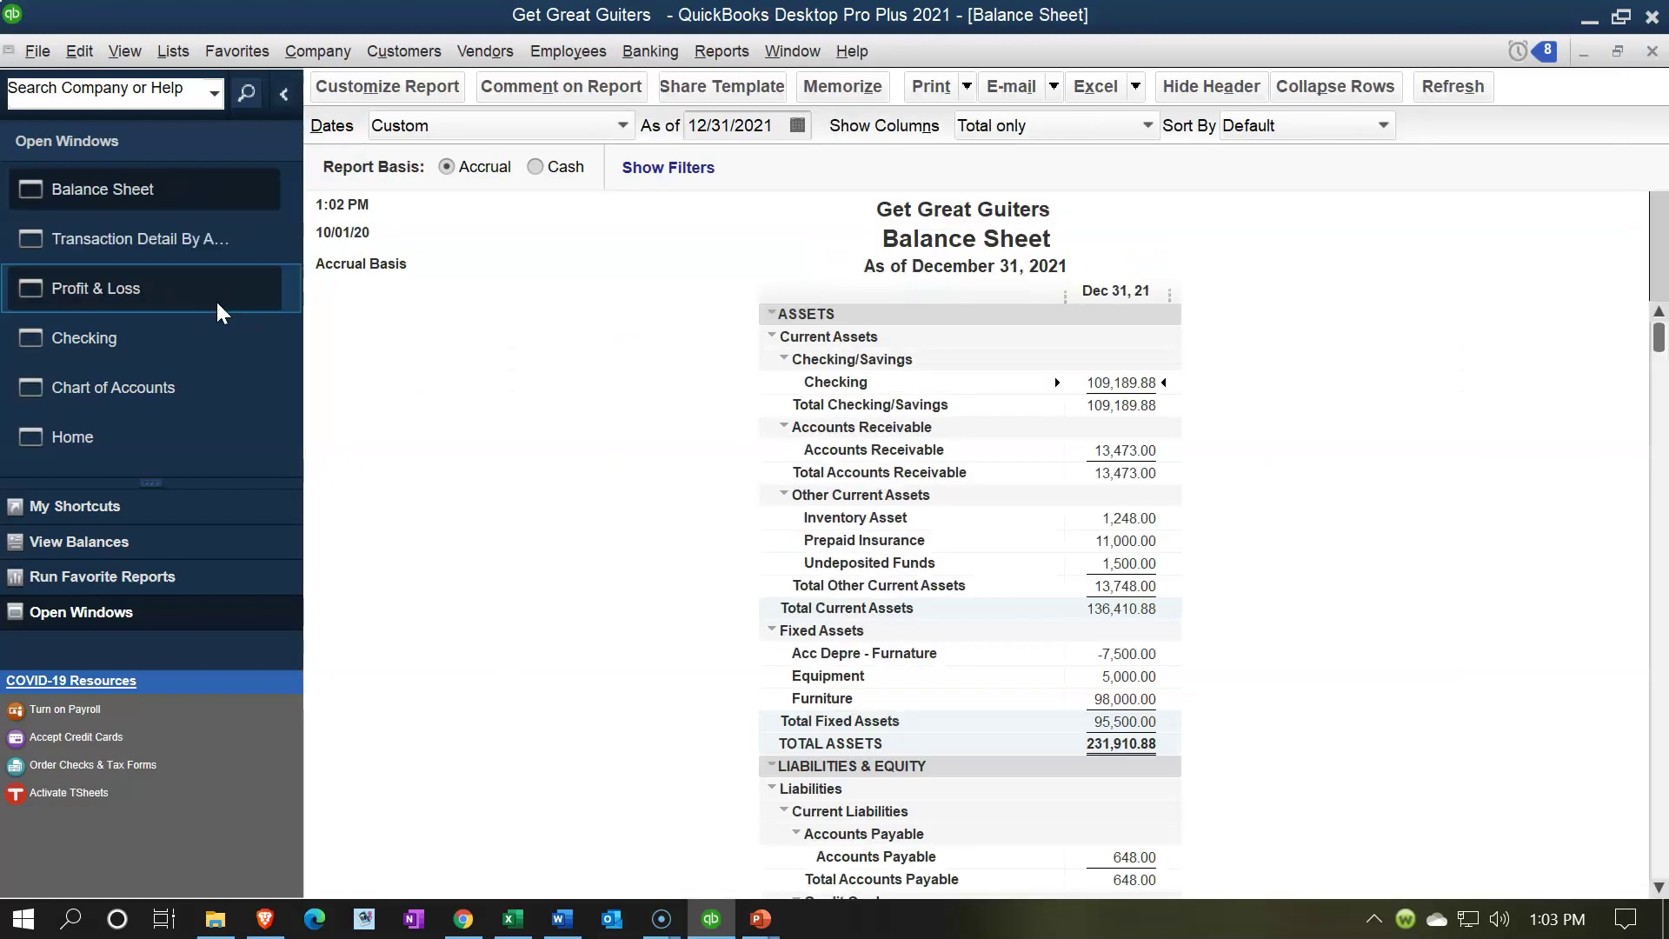
scroll(791, 647, "down", 3)
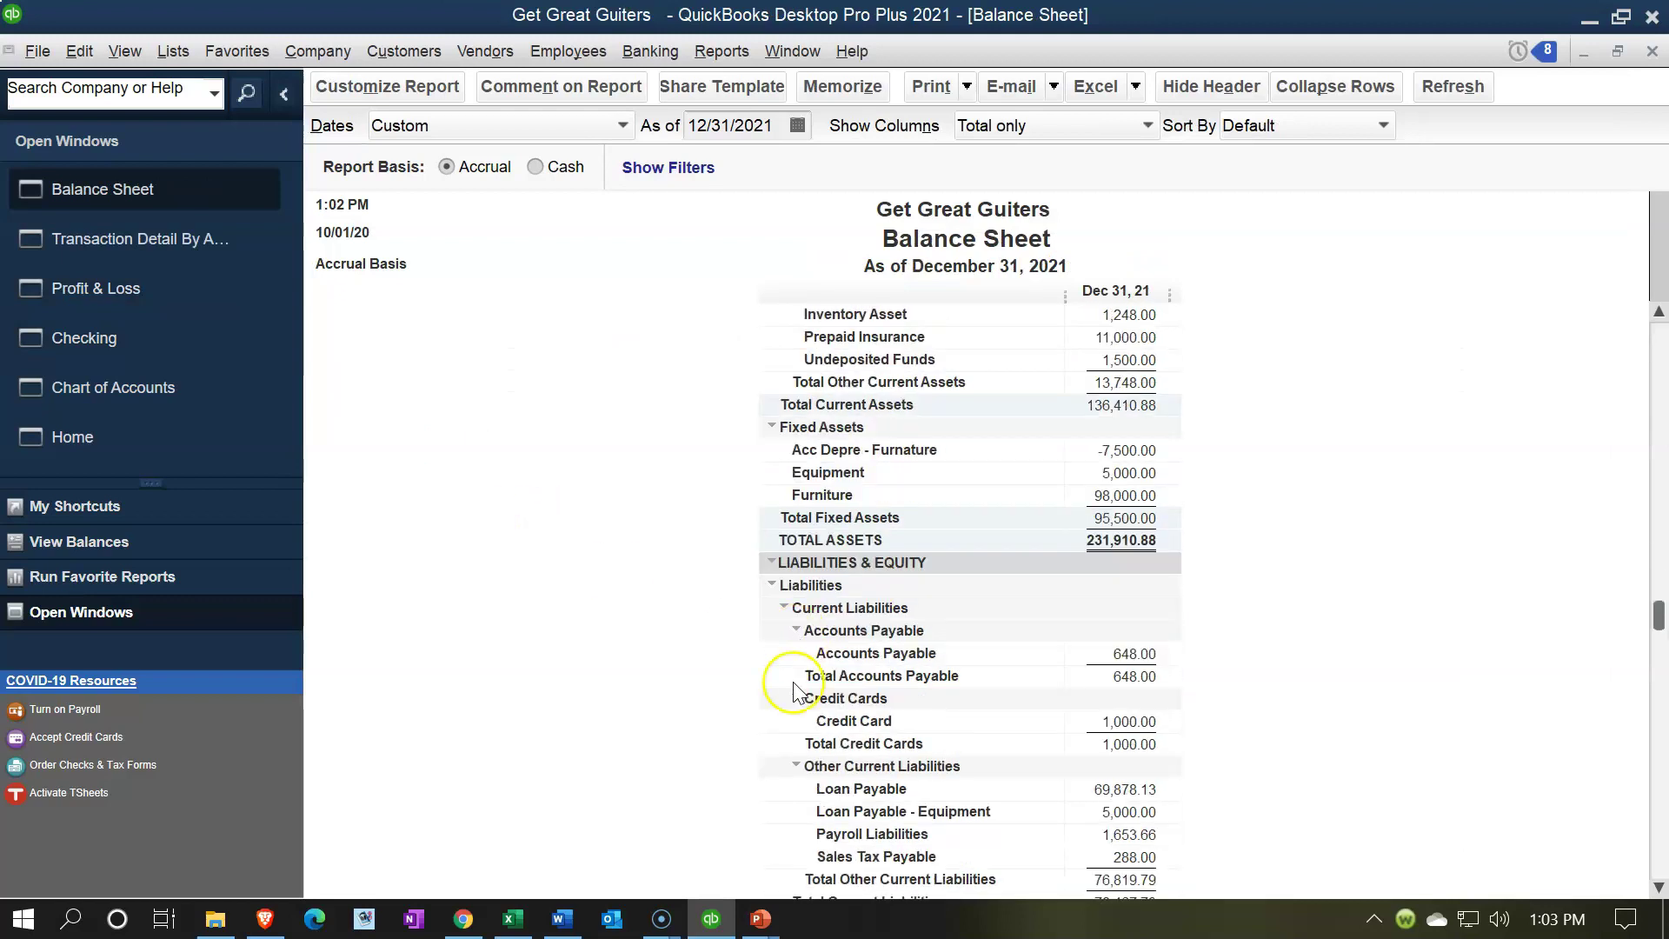
scroll(813, 678, "down", 2)
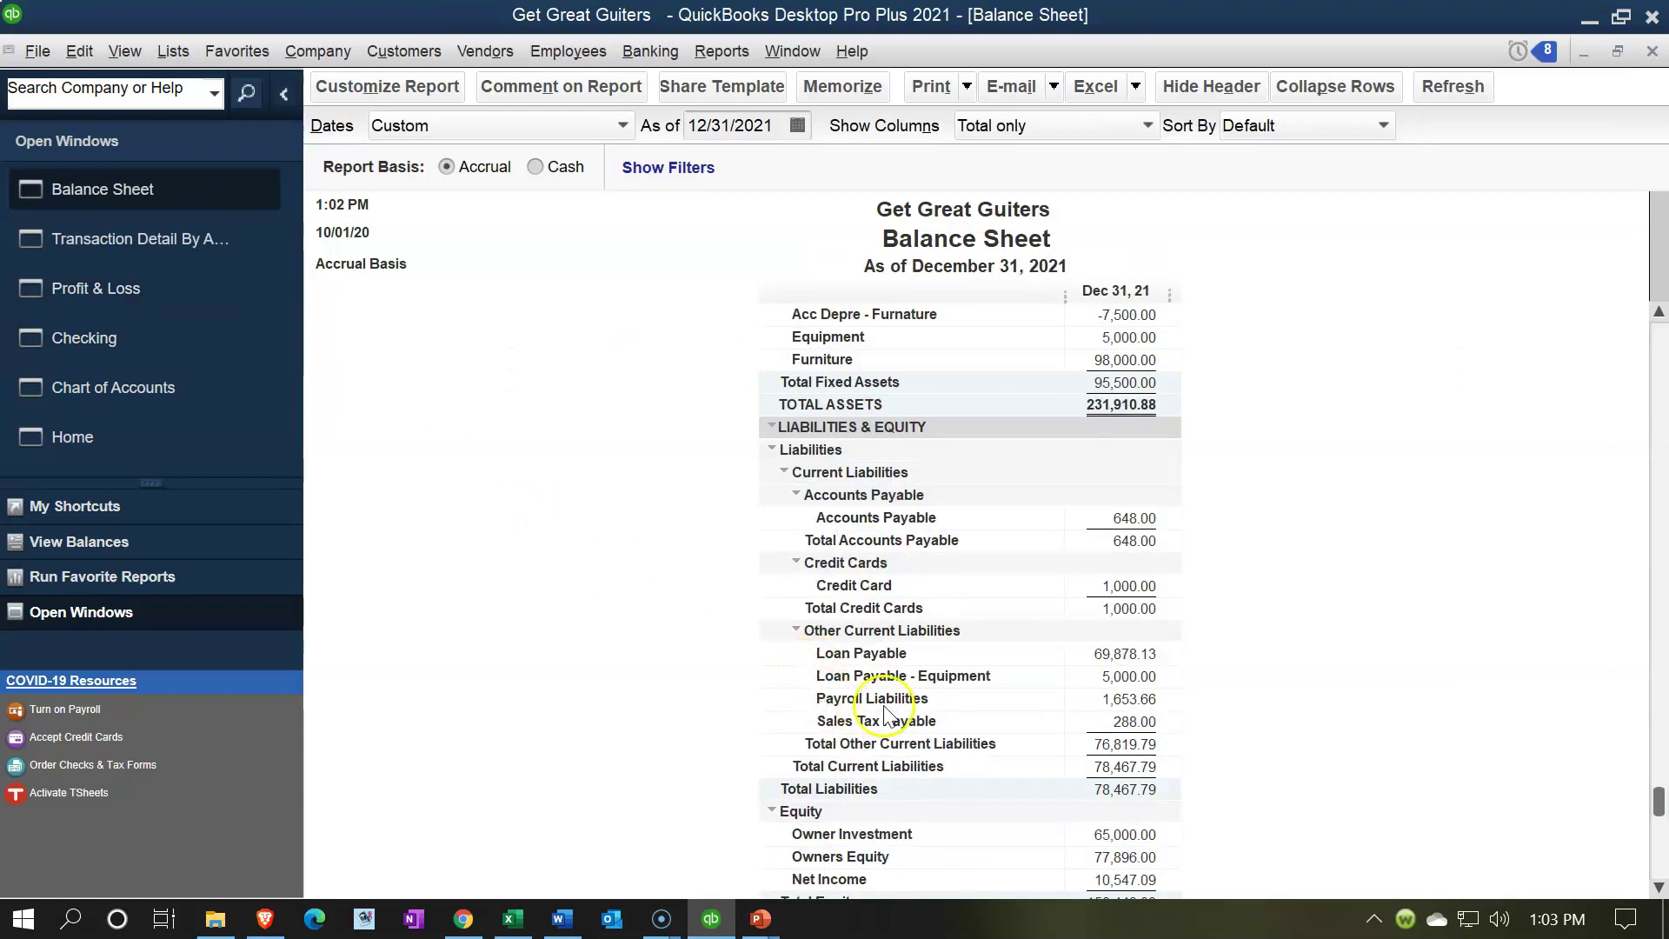
double_click(1119, 700)
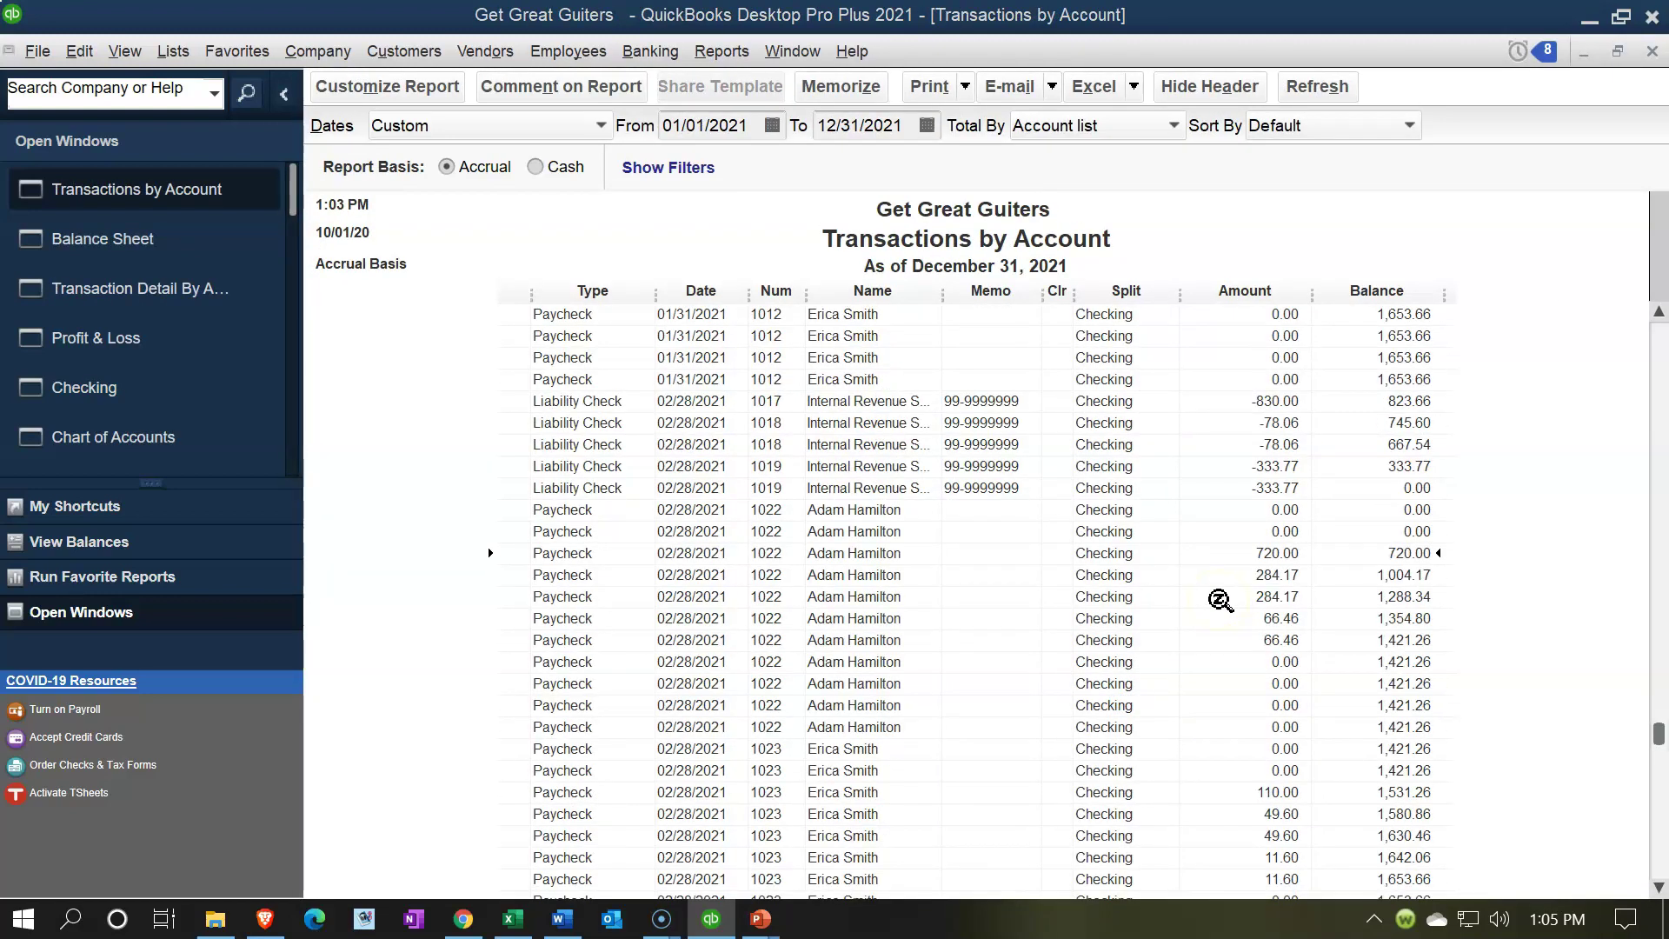
Step: Examine the January paychecks, the 02/28/2021 liability checks and the first employee's 02/28/2021 paycheck lines in the Payroll Liabilities detail
left_click(700, 504)
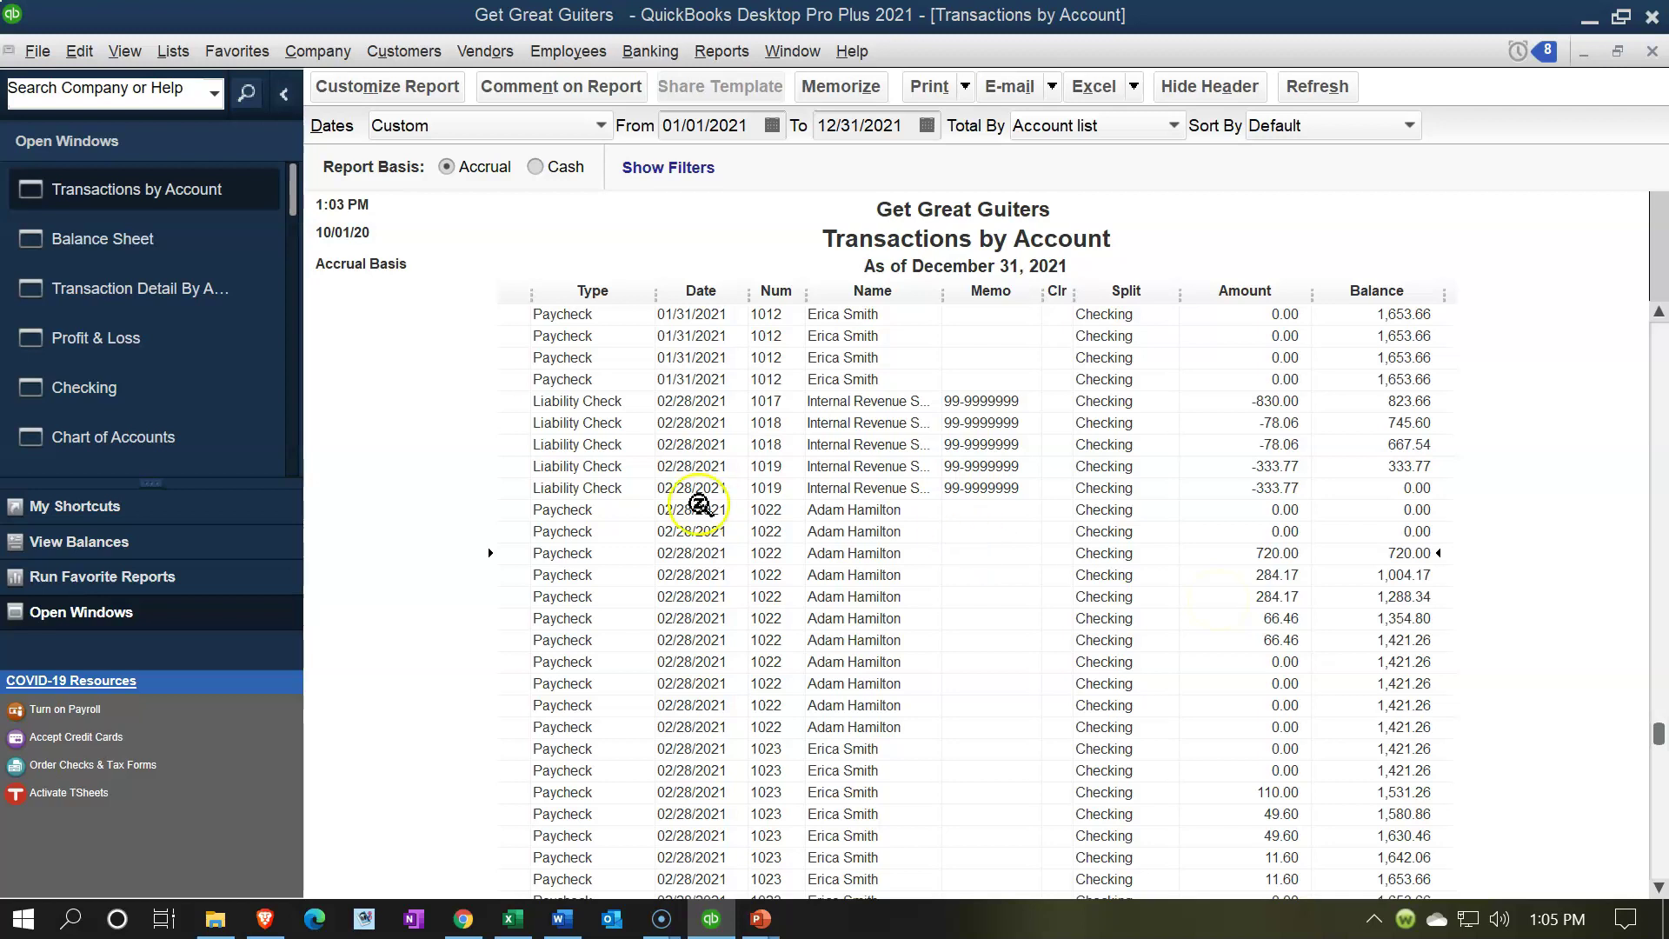
scroll(1163, 612, "up", 5)
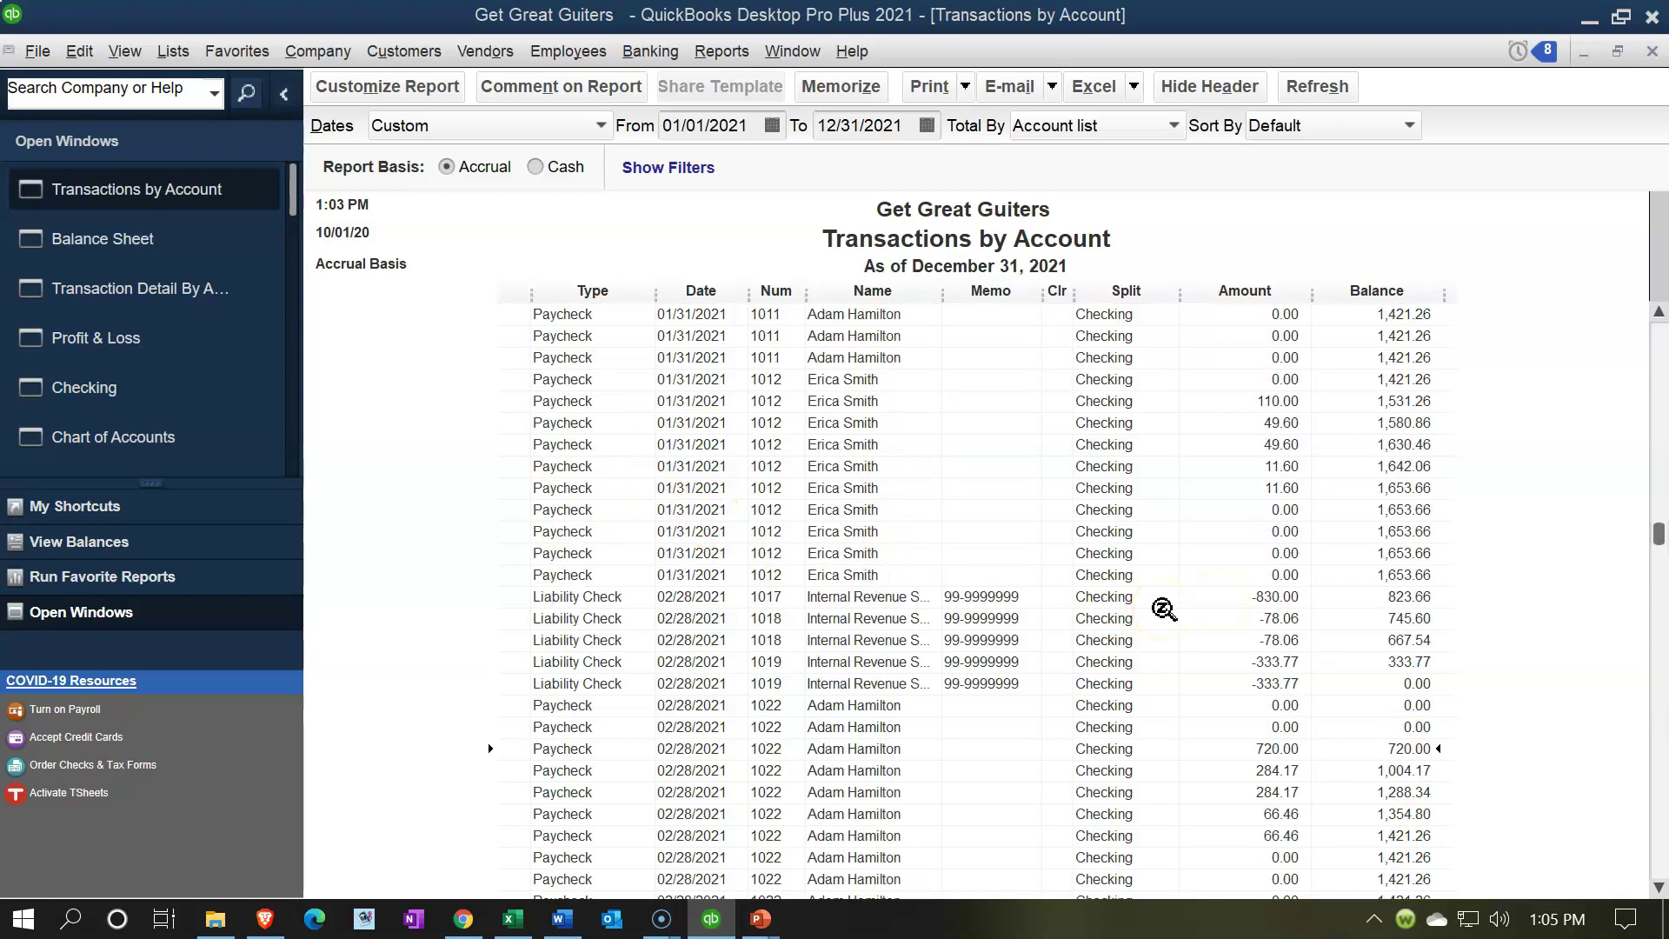
scroll(1163, 609, "up", 1)
left_click(1247, 483)
scroll(1248, 484, "down", 3)
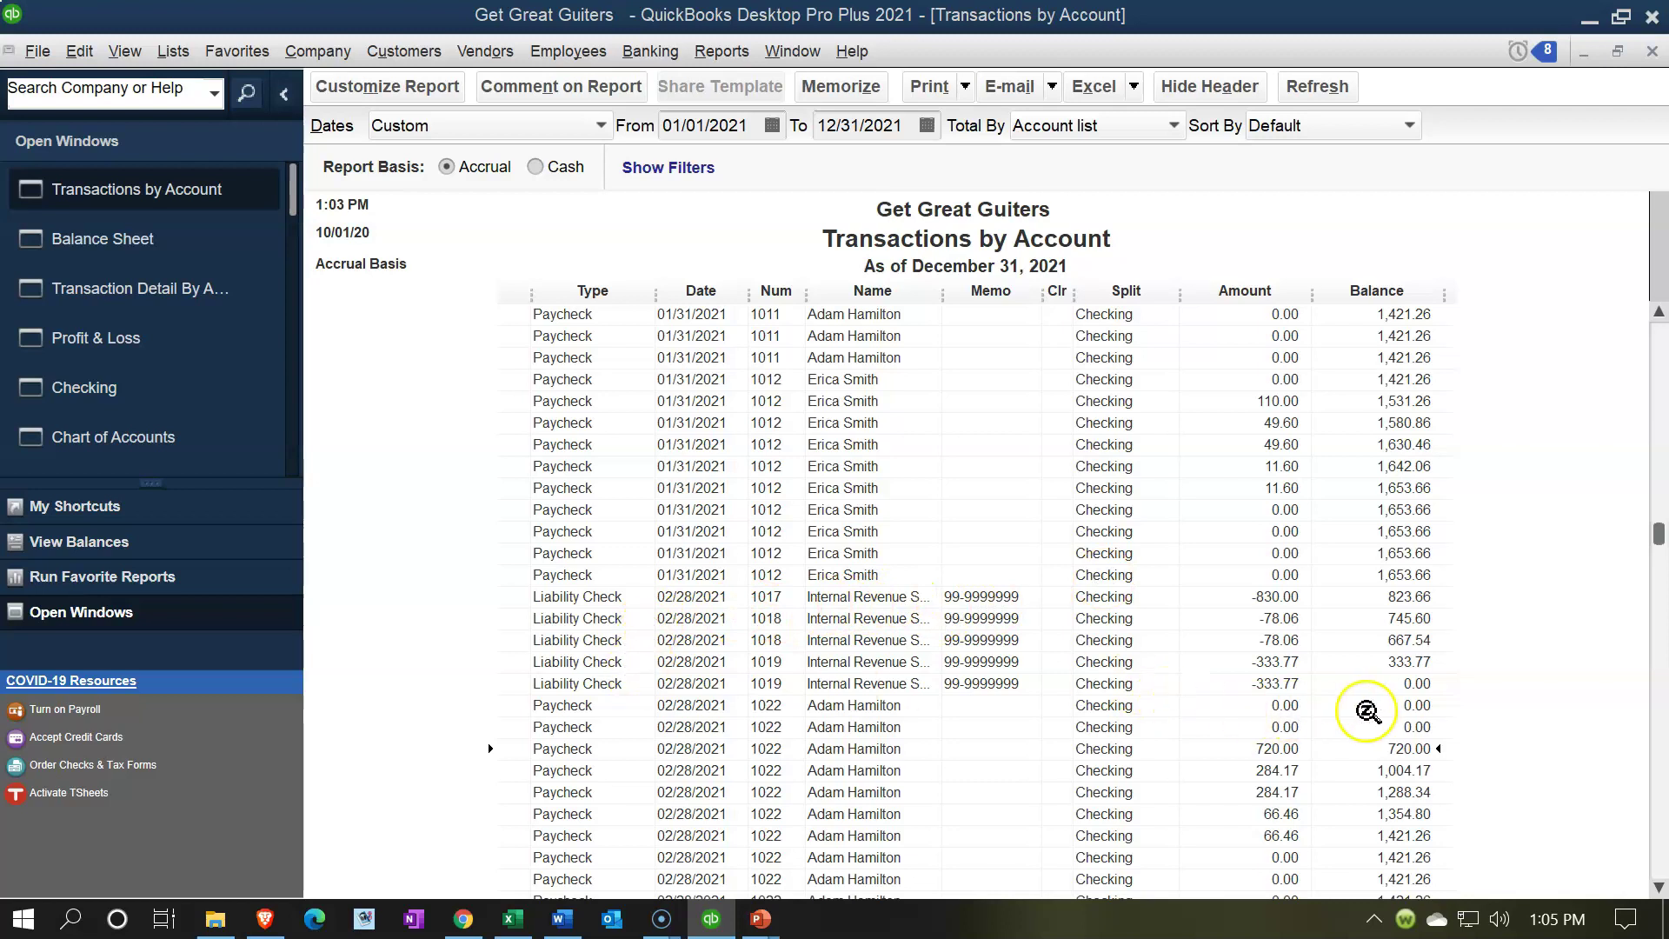
scroll(1398, 686, "down", 3)
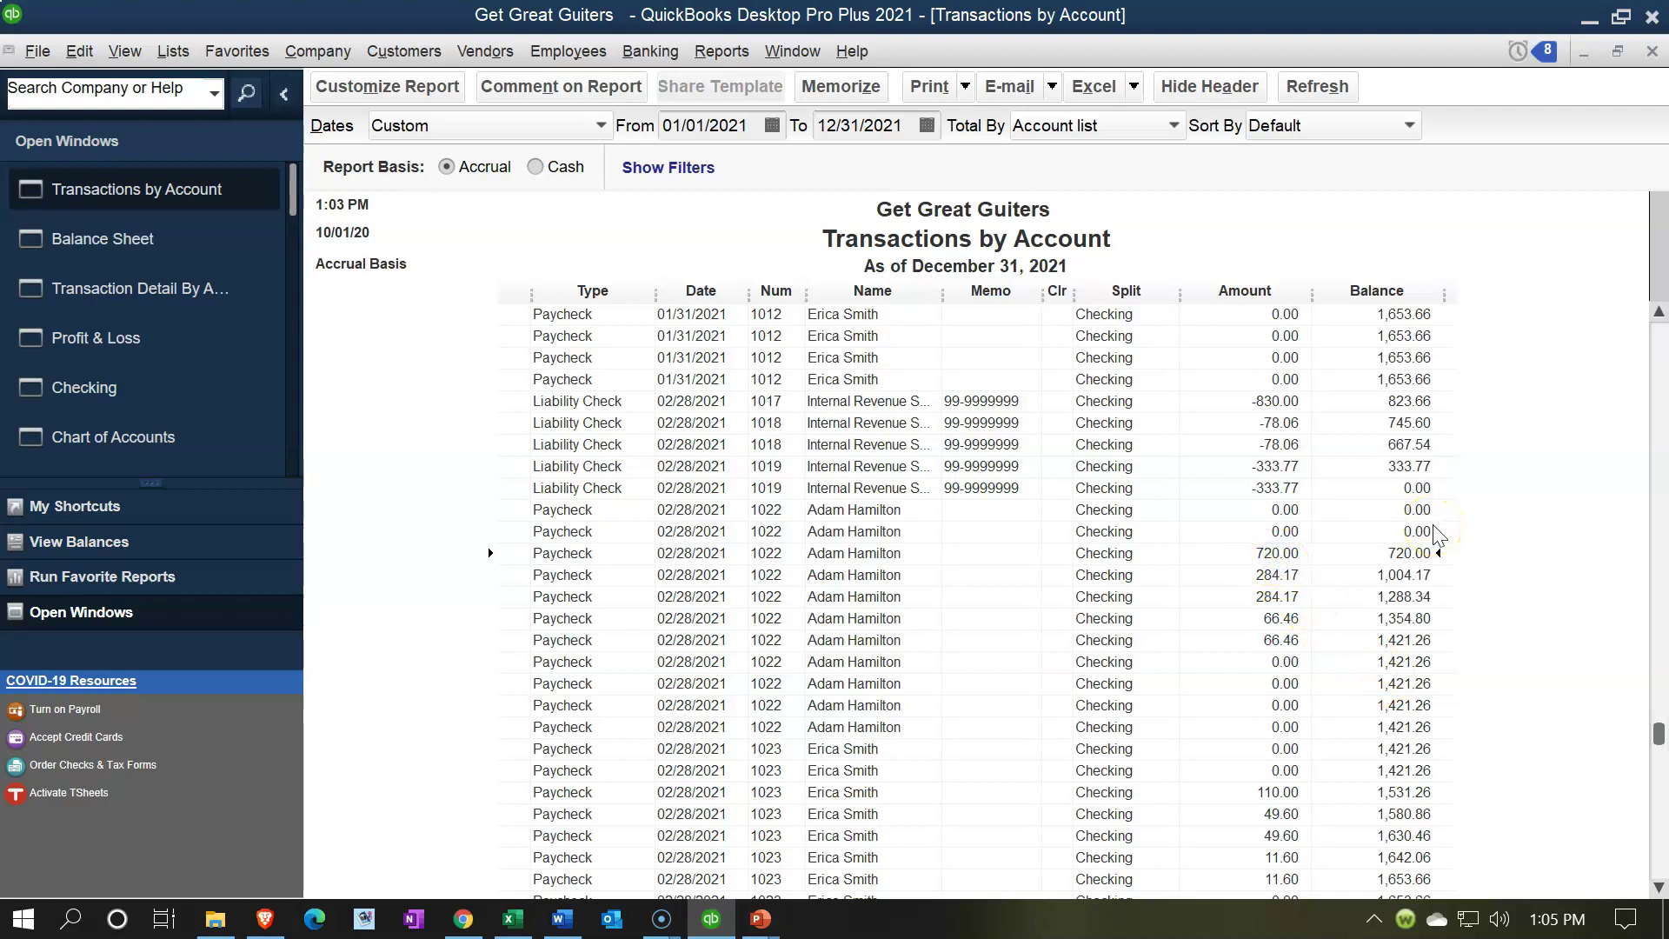
left_click(1269, 576)
left_click(1268, 621)
Step: Switch to the Excel payroll workbook and review the first employee's Social Security and Medicare, the paycheck journal entries and the employer tax entry
left_click(516, 920)
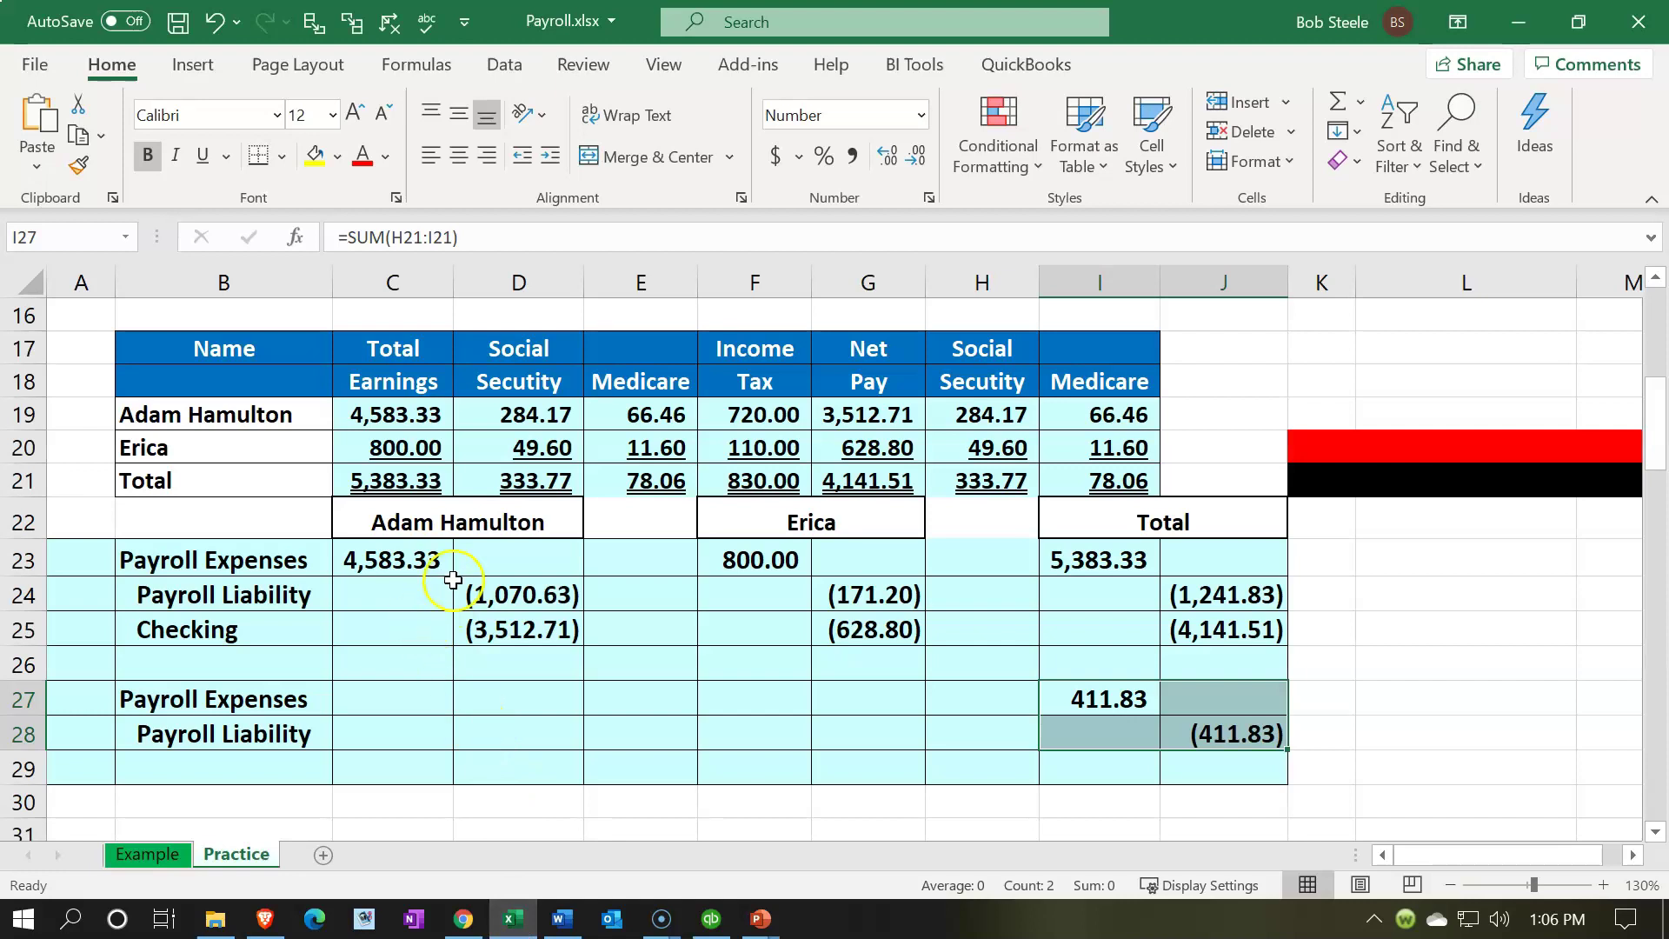
left_click_drag(510, 411, 604, 415)
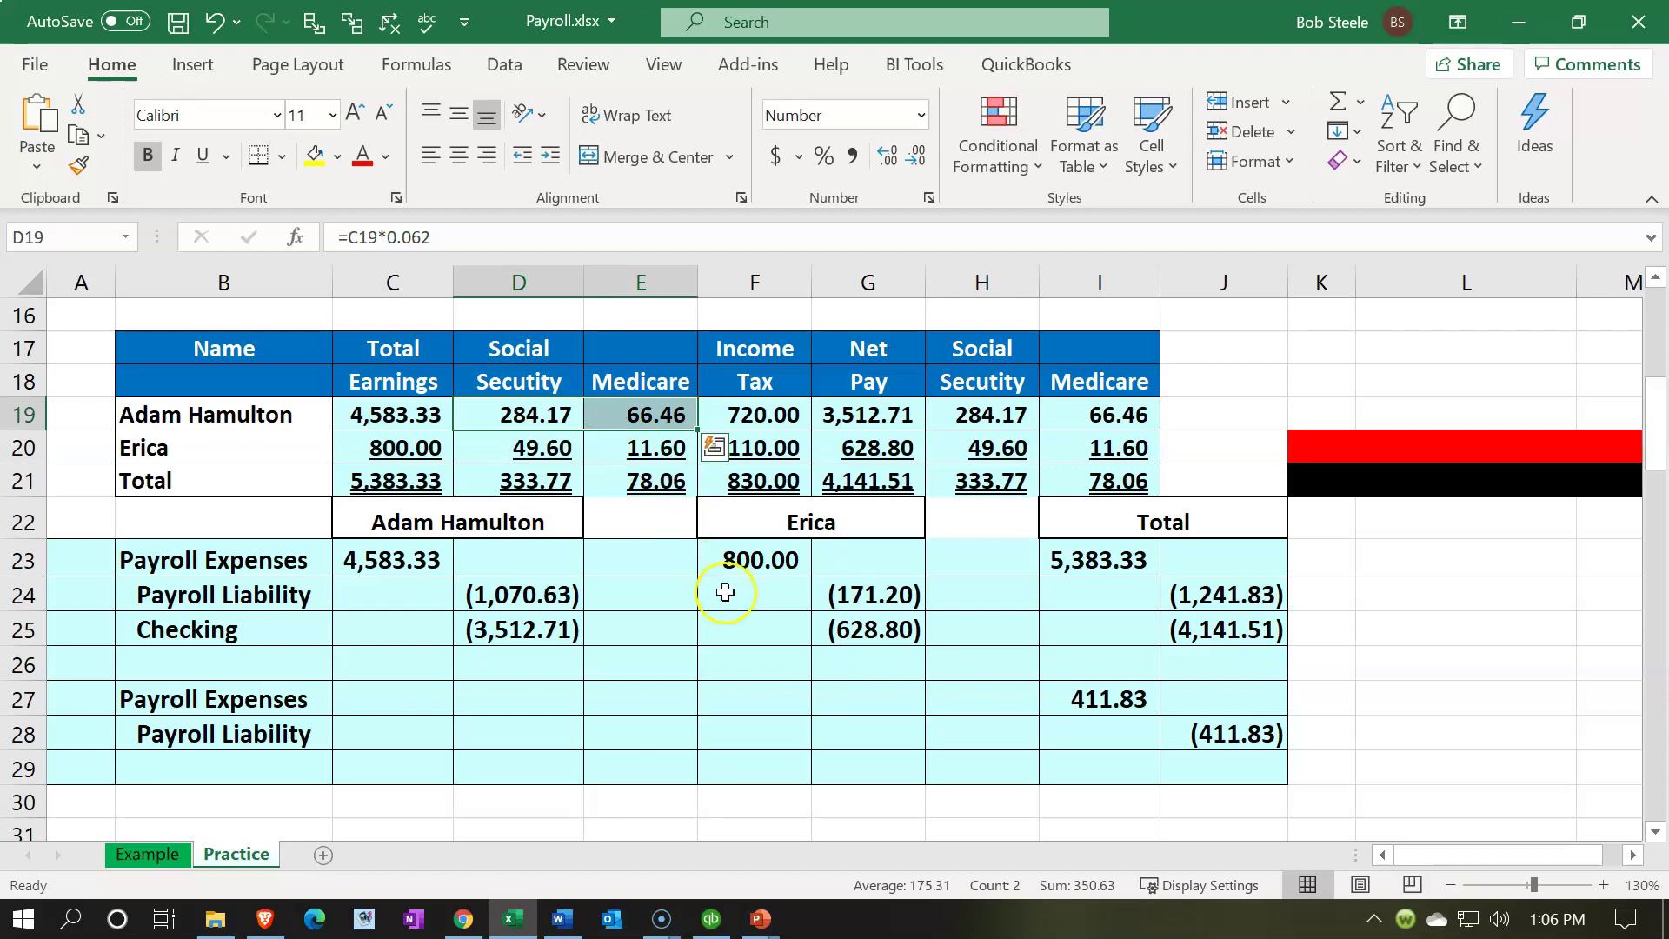
left_click_drag(358, 567, 519, 621)
left_click_drag(743, 559, 869, 635)
left_click_drag(1090, 561, 1195, 636)
left_click_drag(1120, 700, 1179, 726)
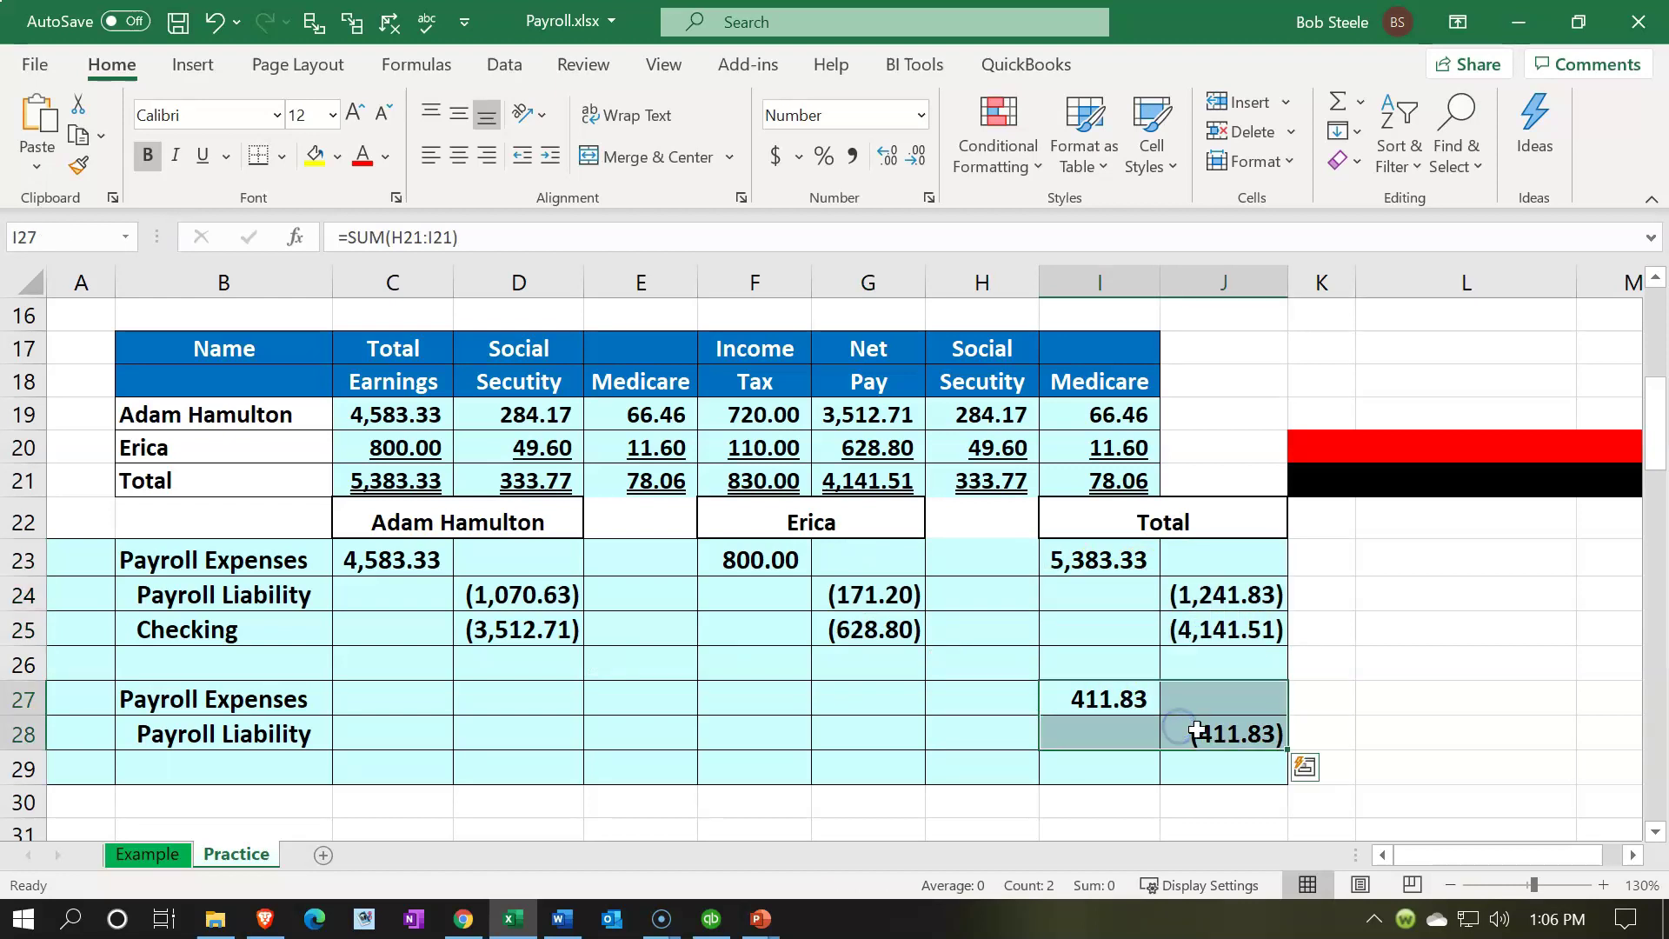
Step: Compare both employees' employer Social Security and Medicare amounts in H19:I20 with the first employee's earnings and withholdings and the employer tax expense
left_click(988, 409)
left_click_drag(988, 408, 1075, 439)
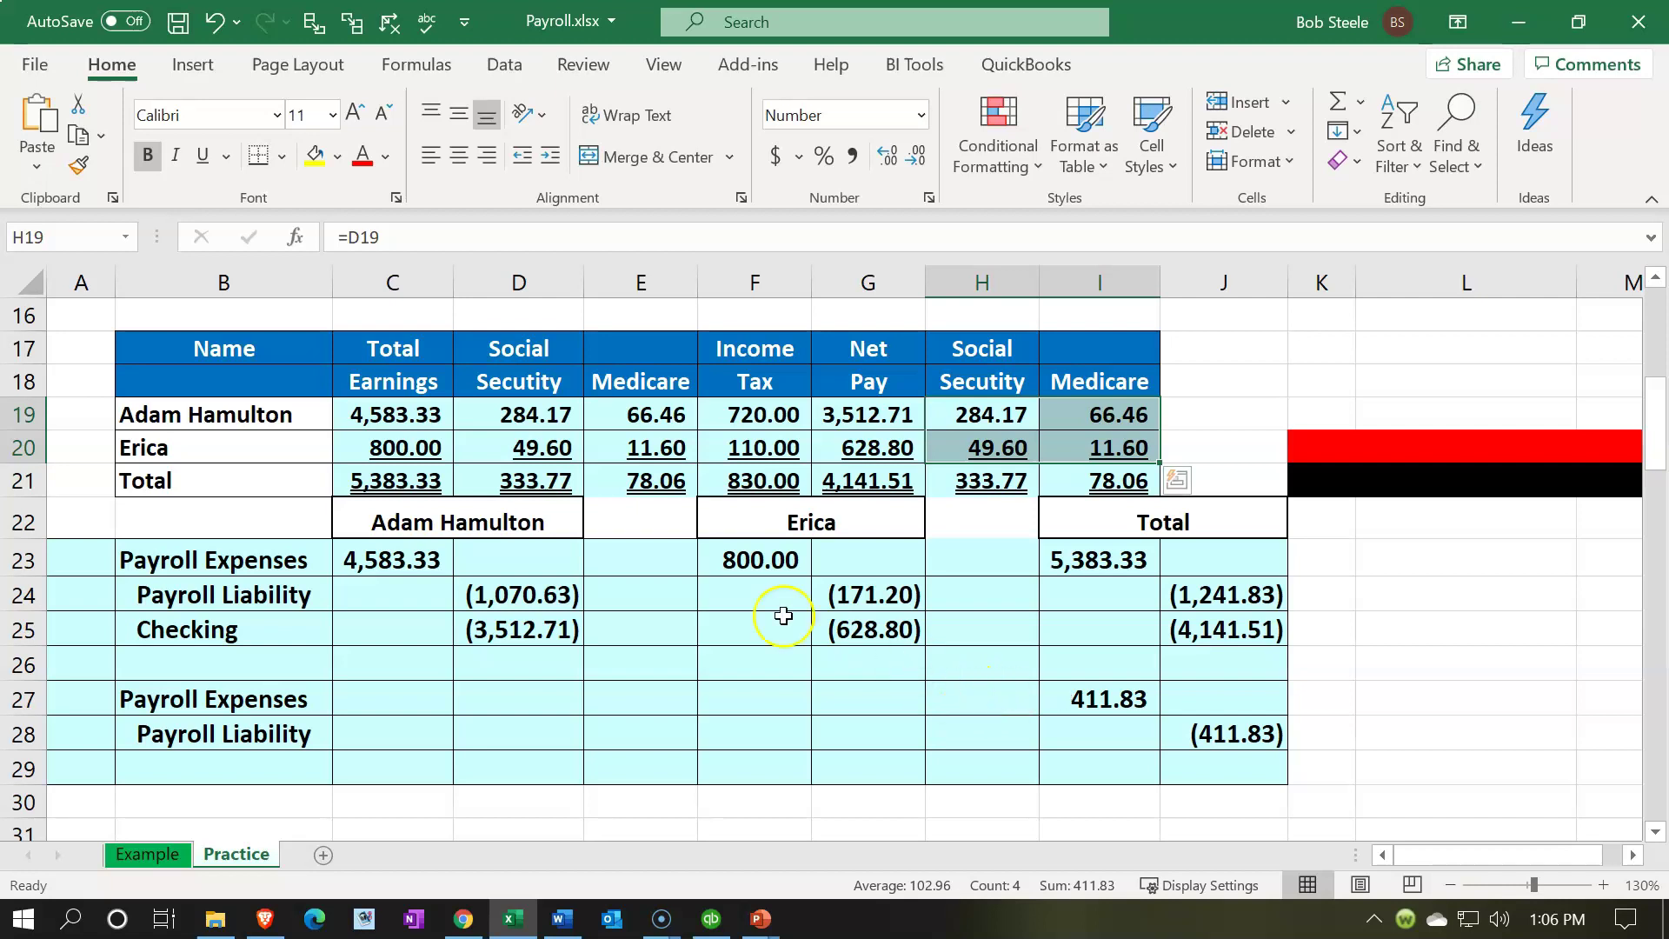
left_click_drag(535, 415, 713, 415)
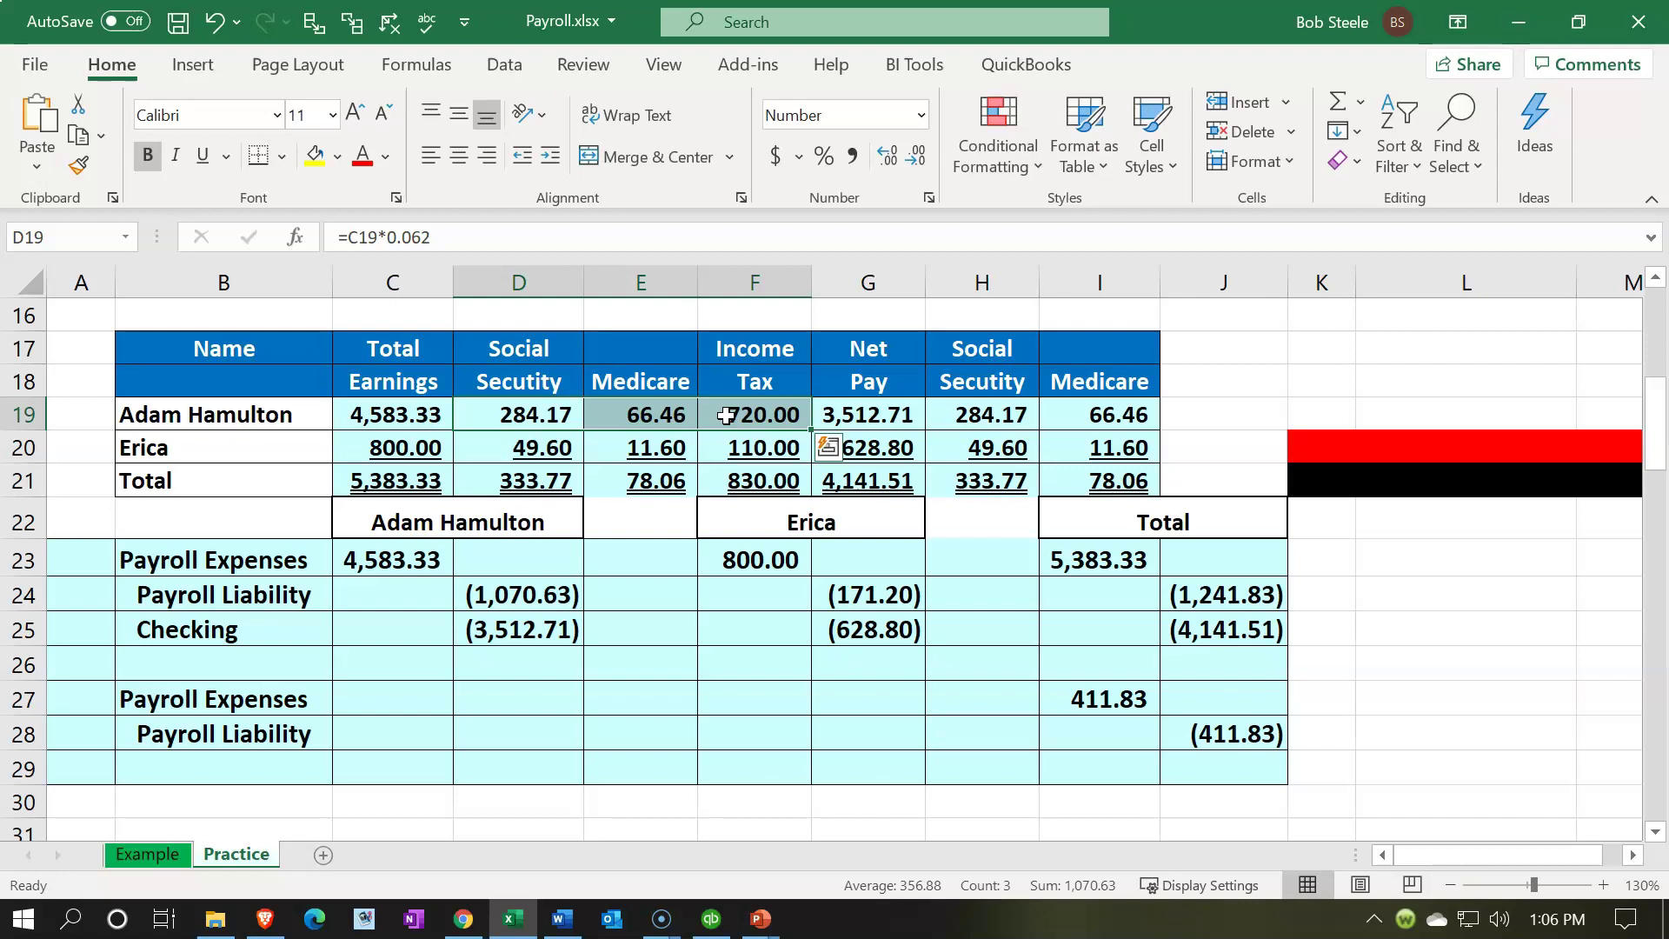
left_click(404, 407)
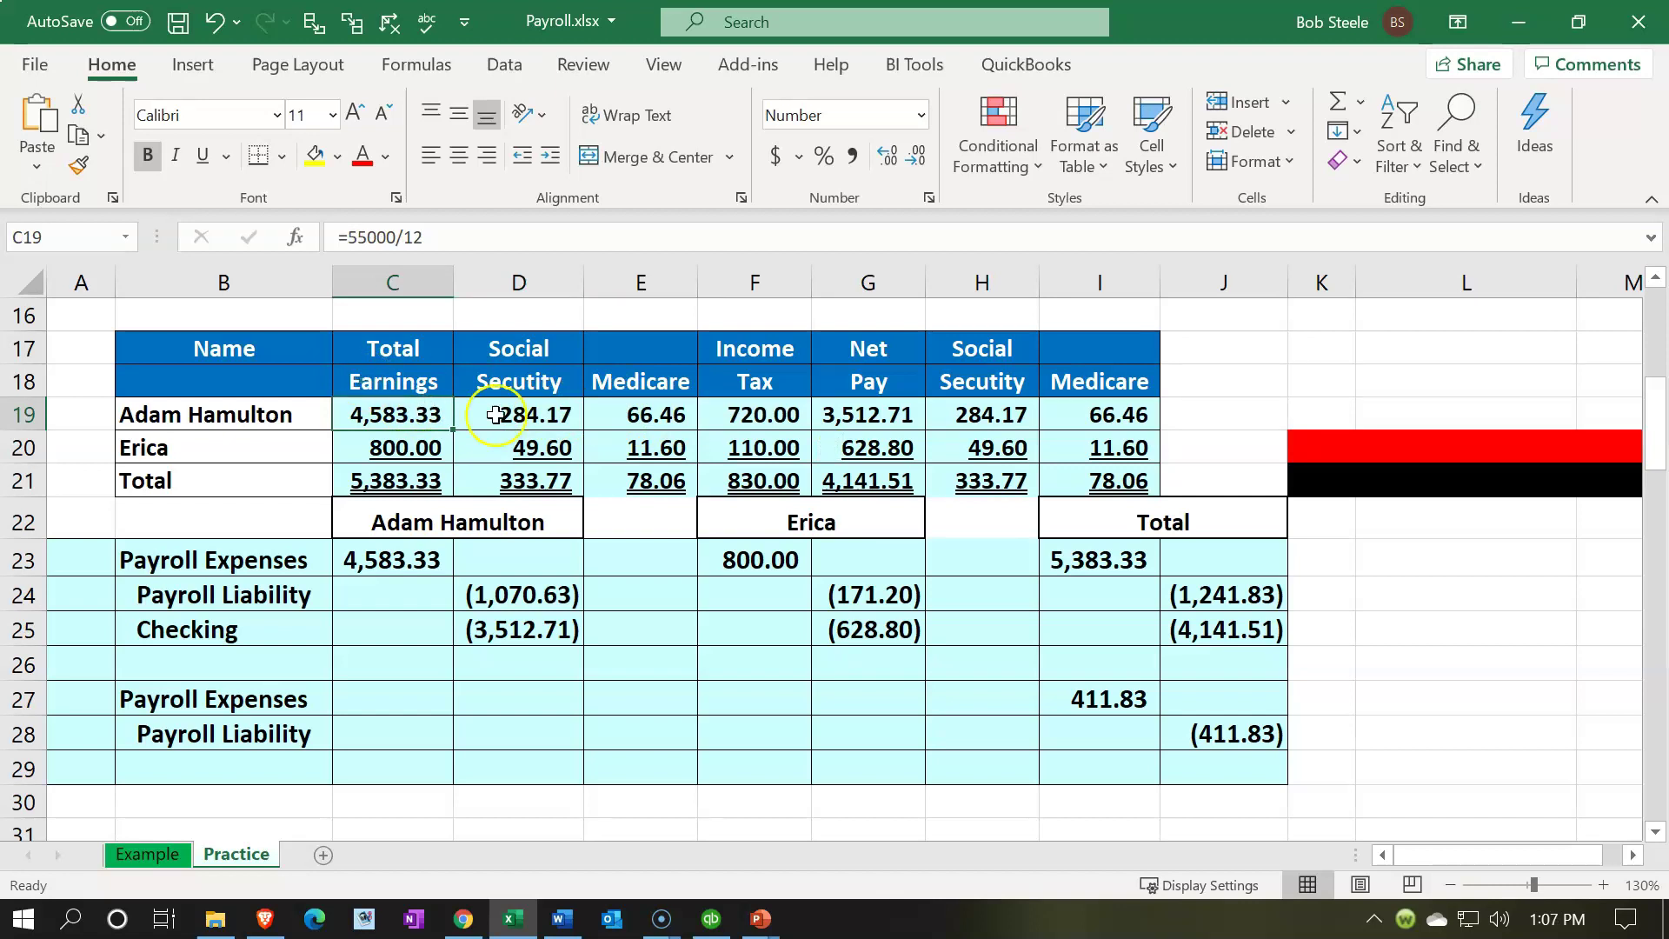
left_click_drag(510, 414, 724, 414)
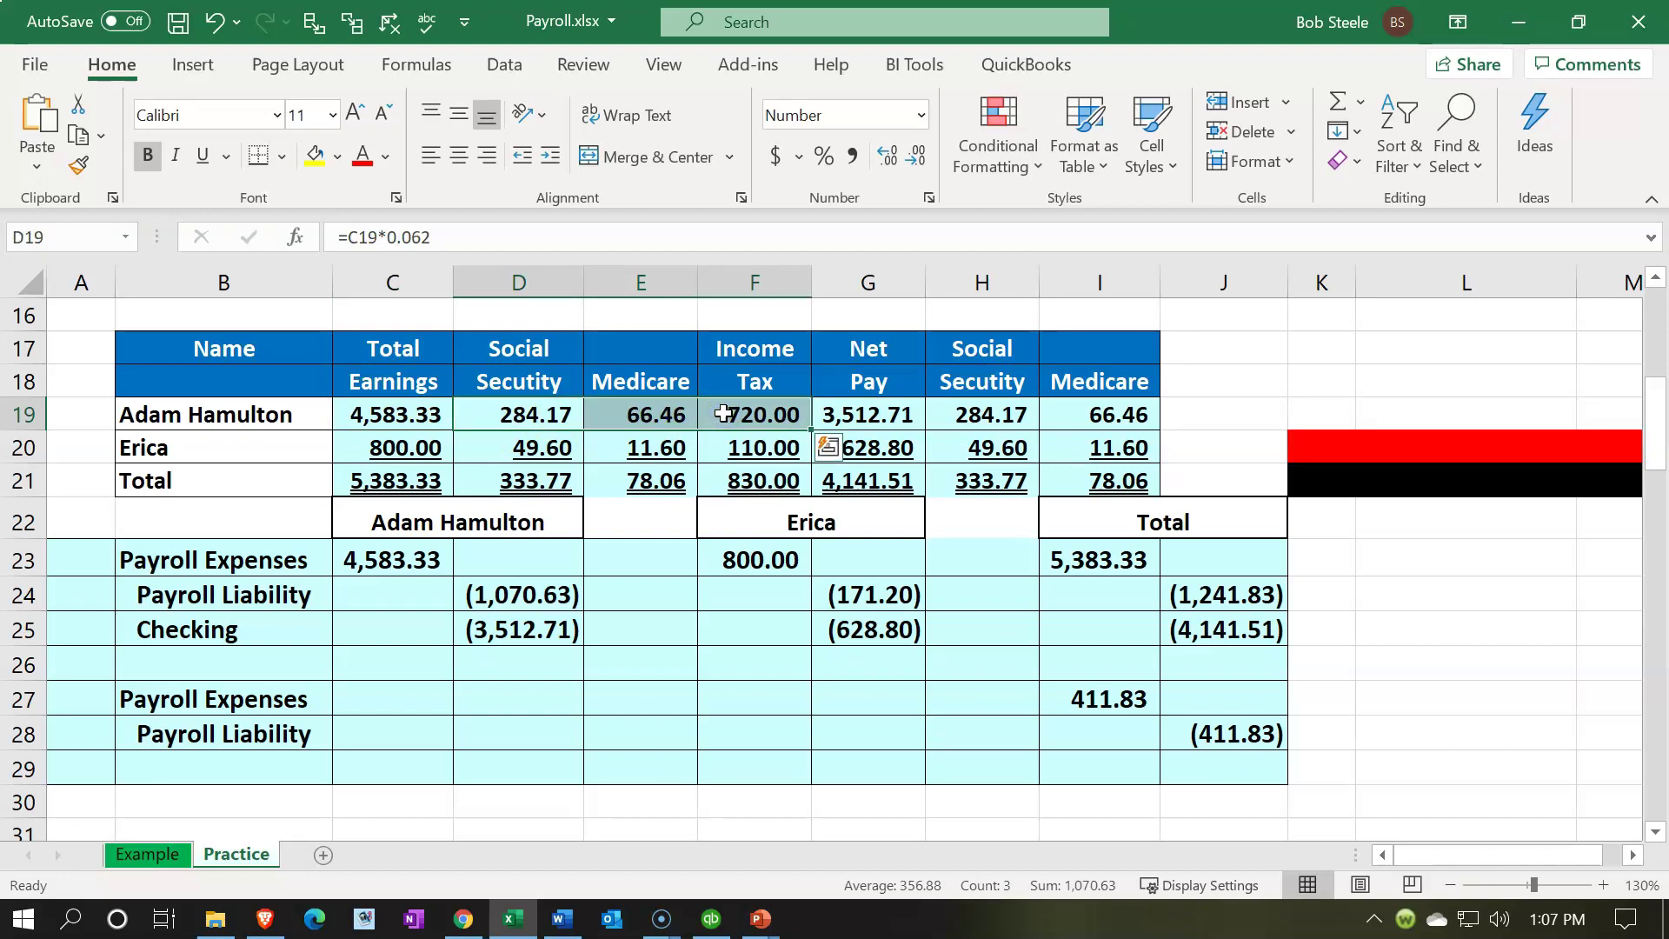
left_click(1078, 700)
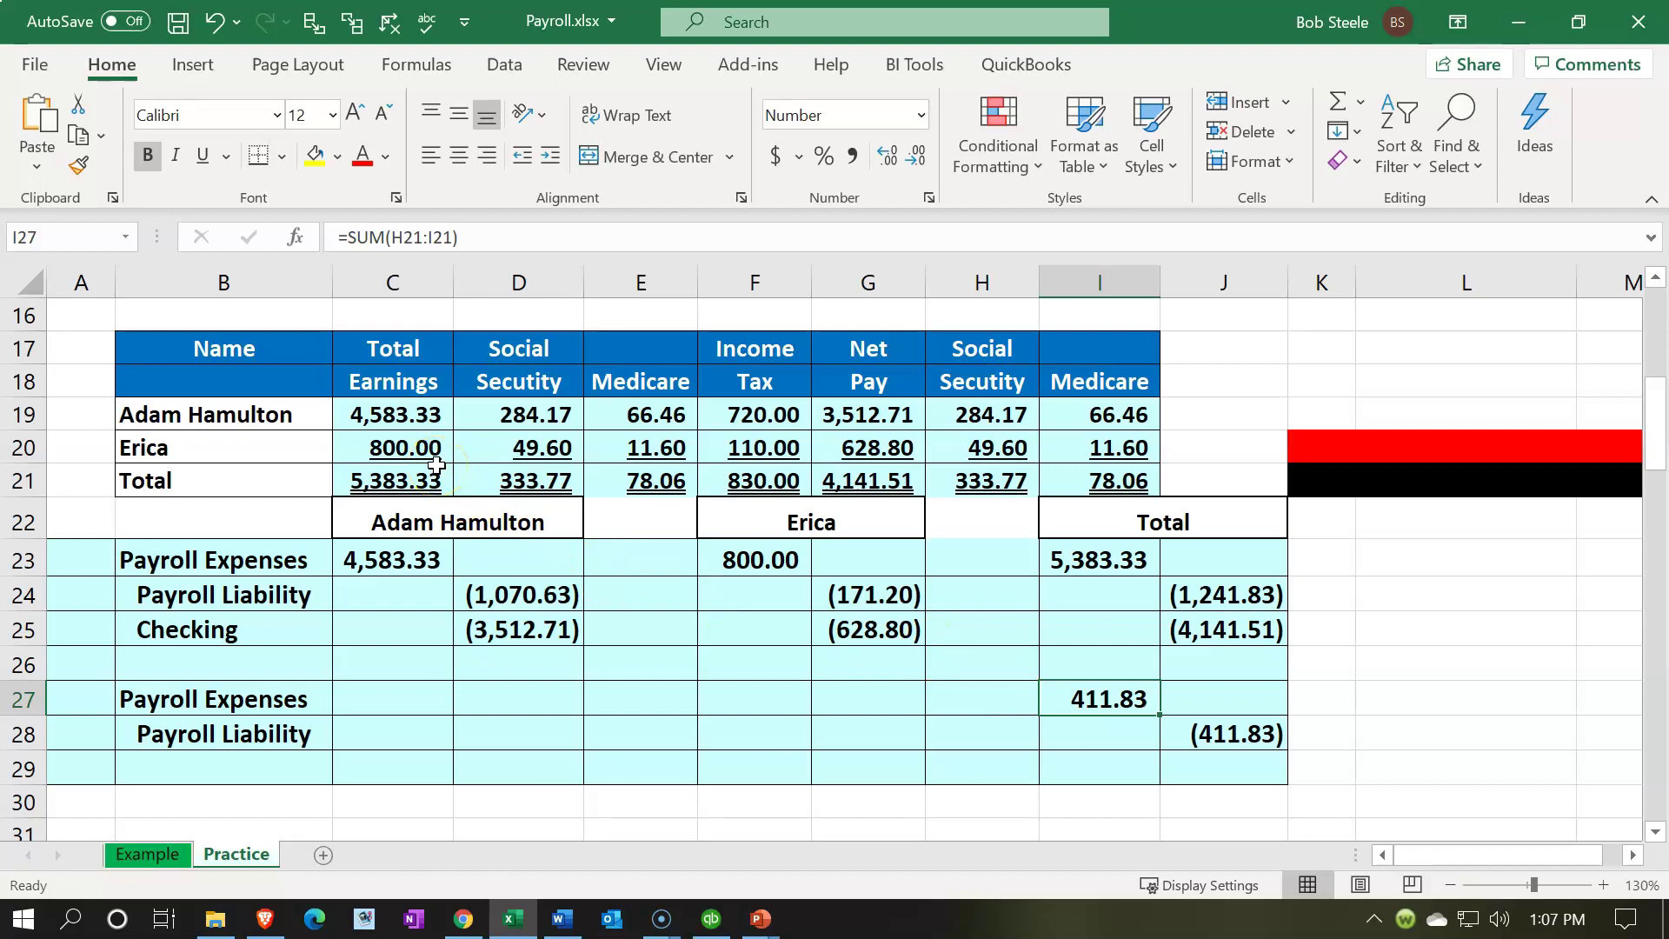
Step: Return to QuickBooks, check the paired Medicare lines and the remaining Payroll Liabilities transactions, and close the detail report
left_click(1519, 23)
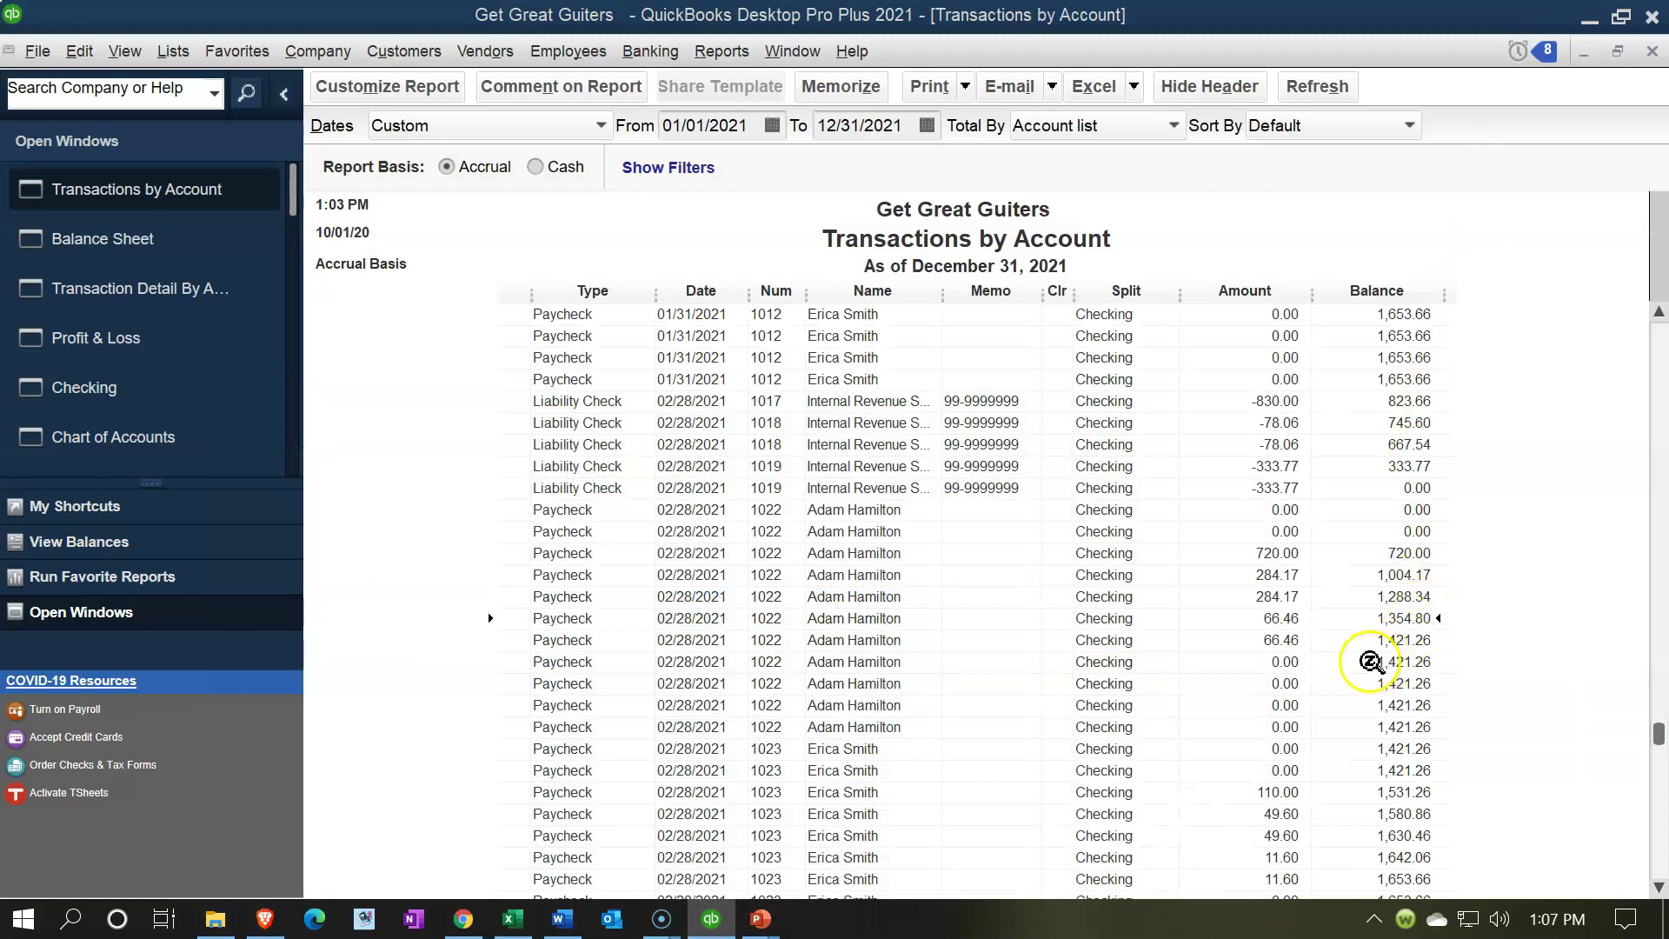
left_click_drag(1289, 621, 1290, 640)
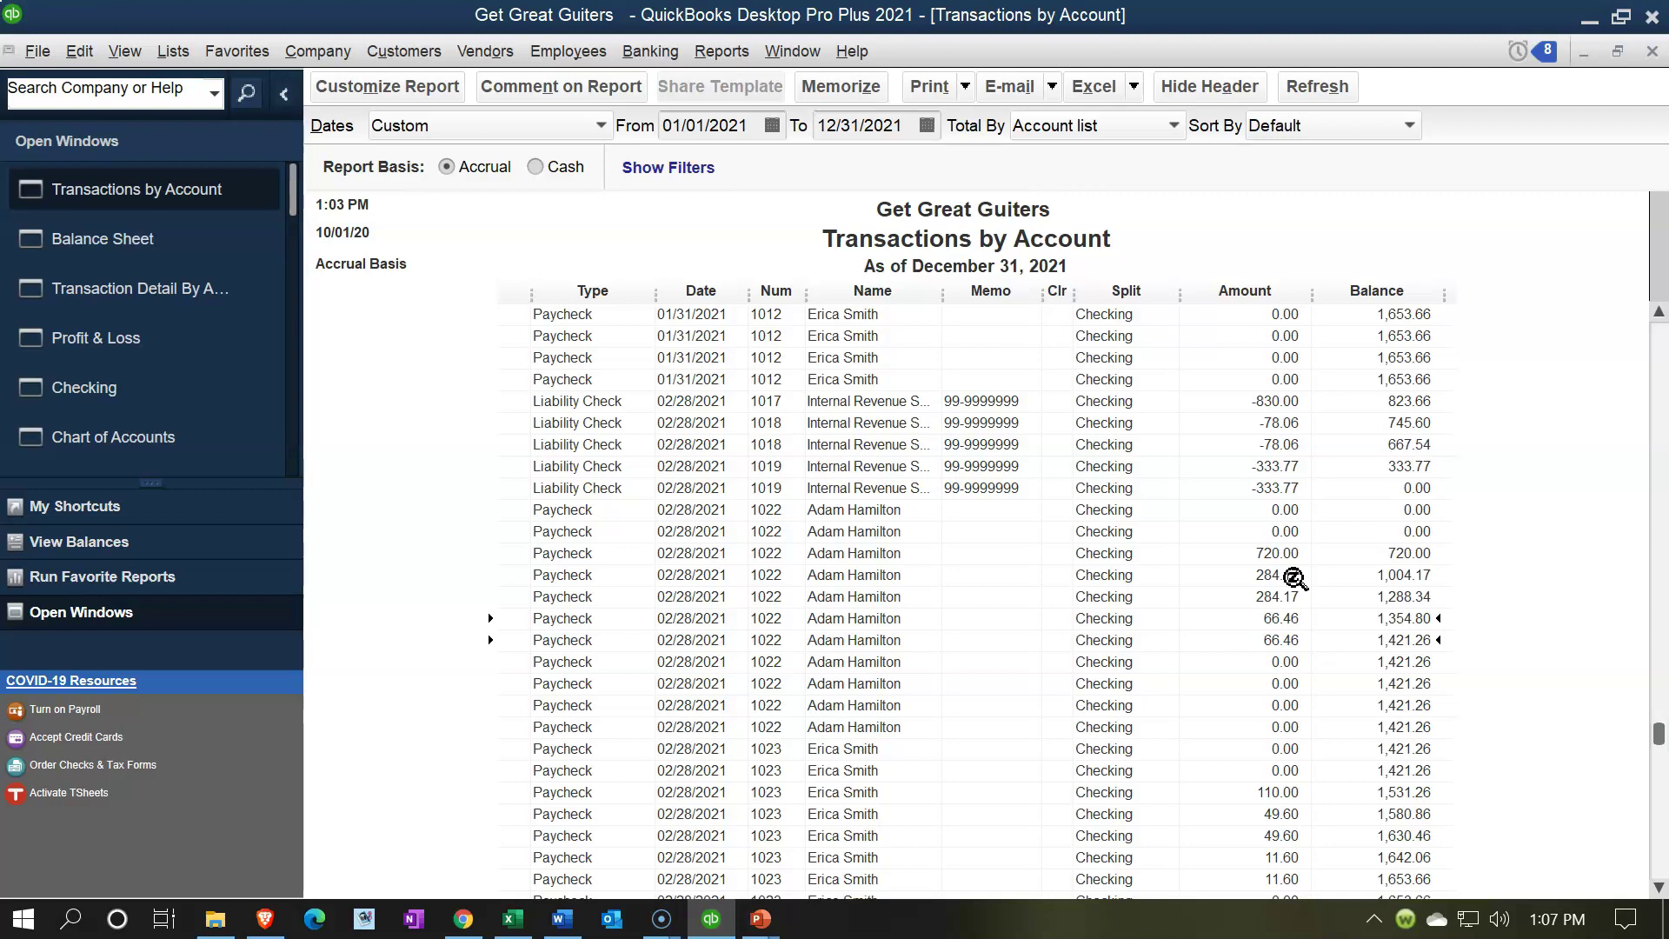
scroll(1299, 634, "down", 2)
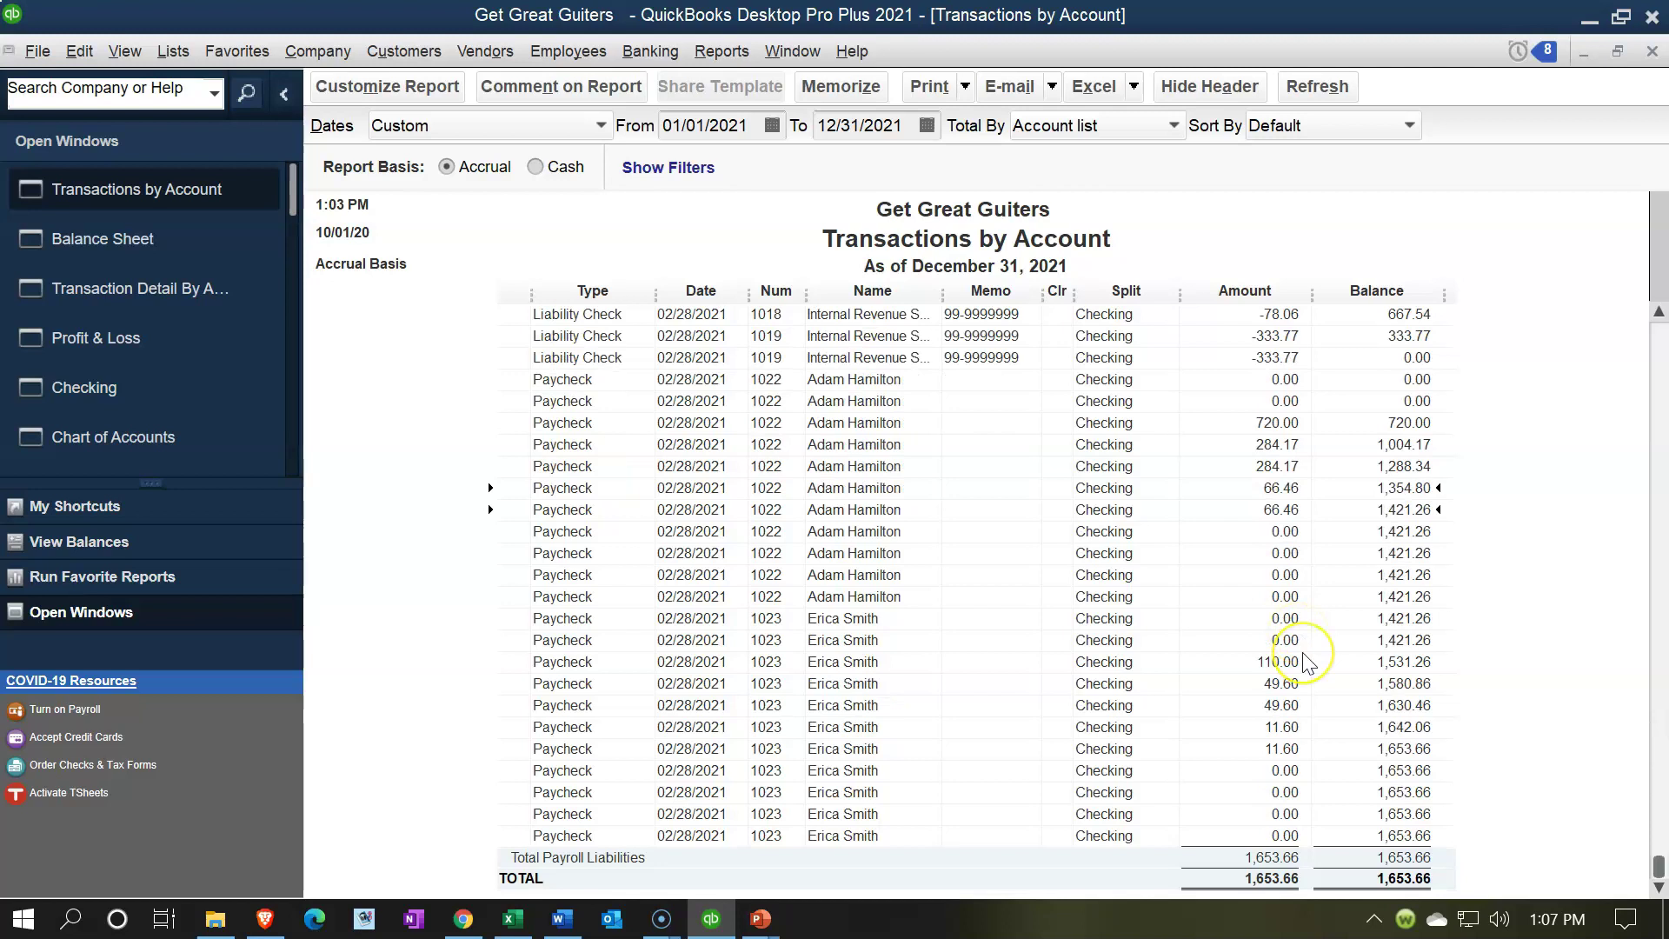
left_click(1651, 51)
Step: Drill into Payroll Expenses on the Profit & Loss, review the wage and employer tax lines, and close the detail report
left_click(212, 290)
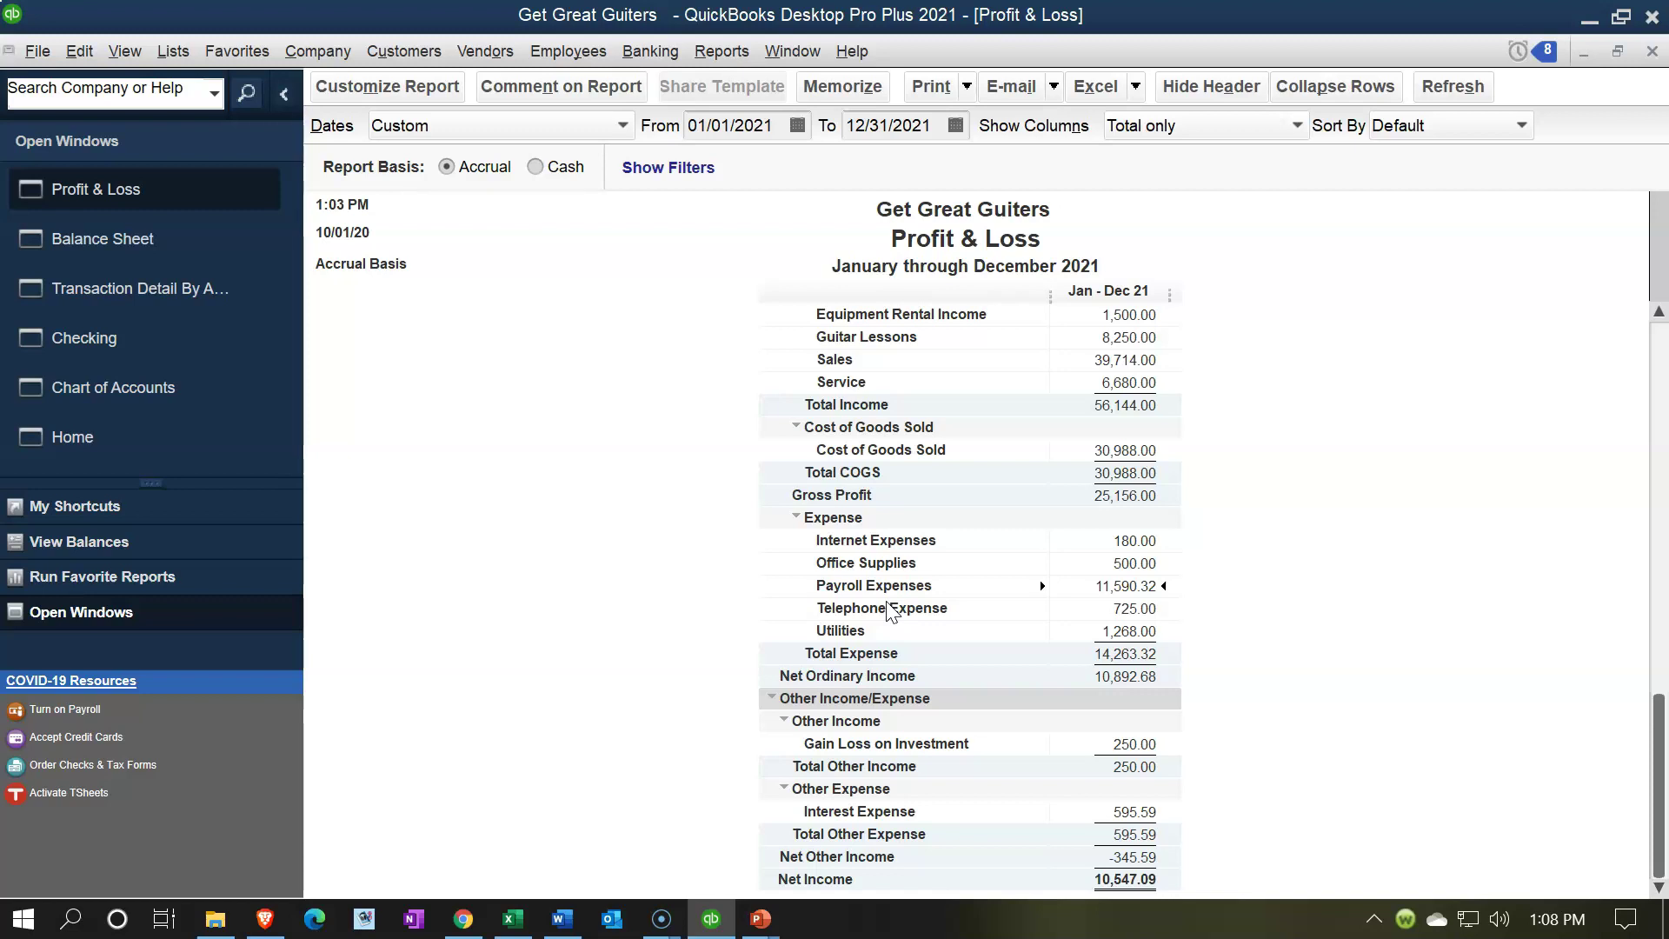
double_click(1136, 590)
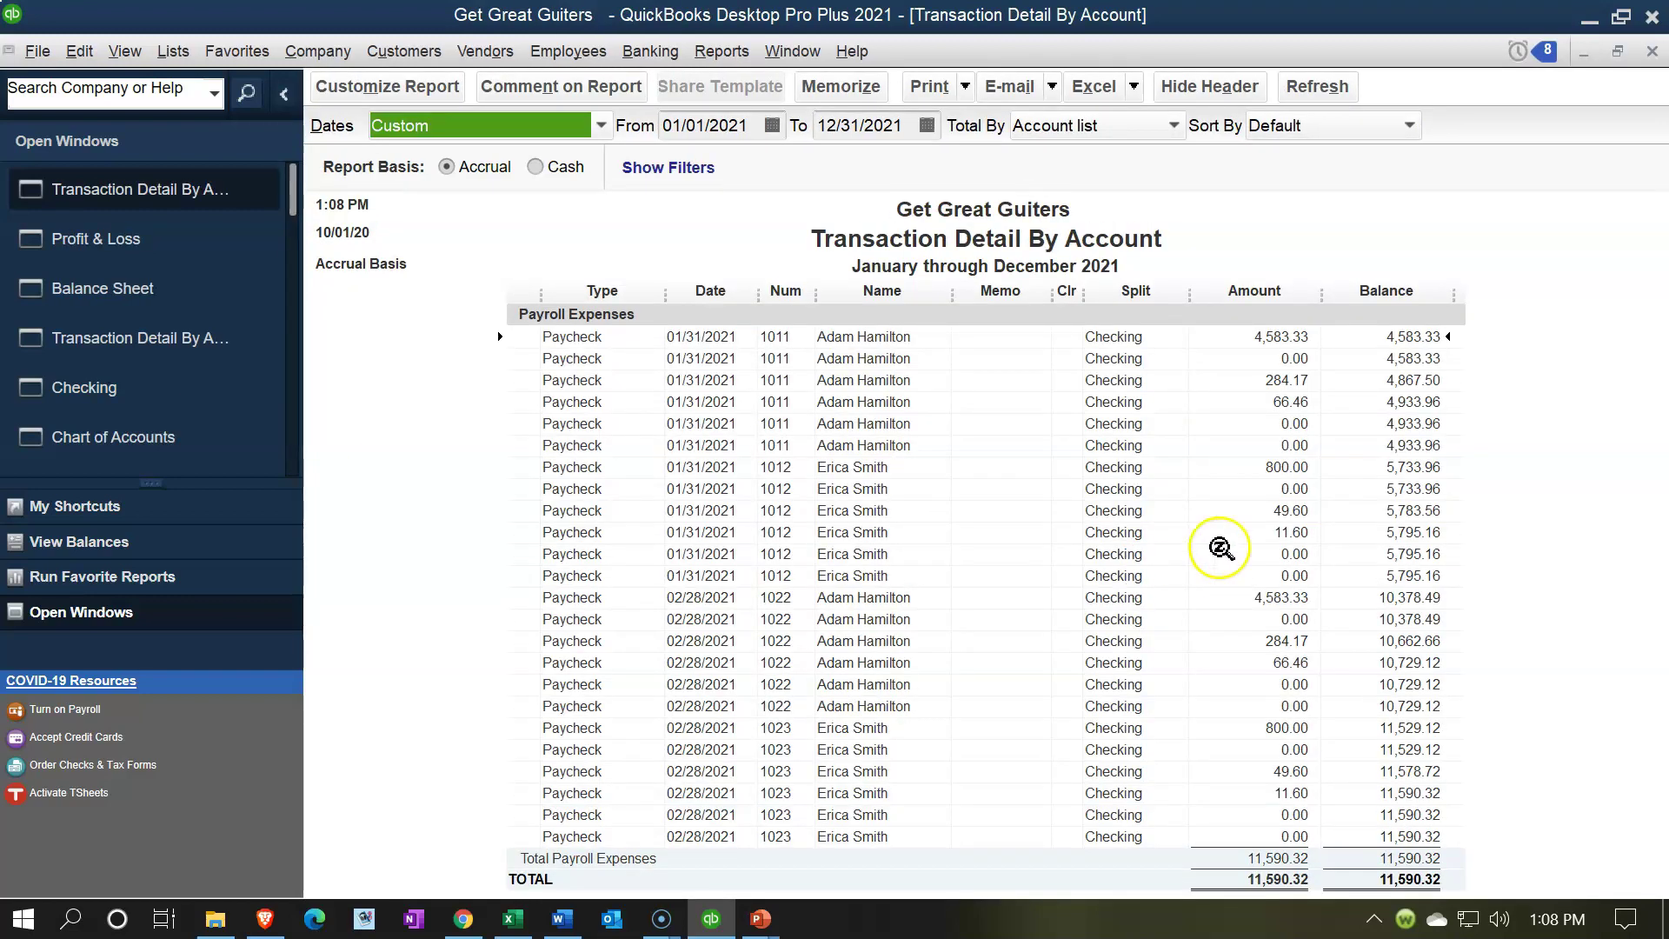
left_click(1272, 337)
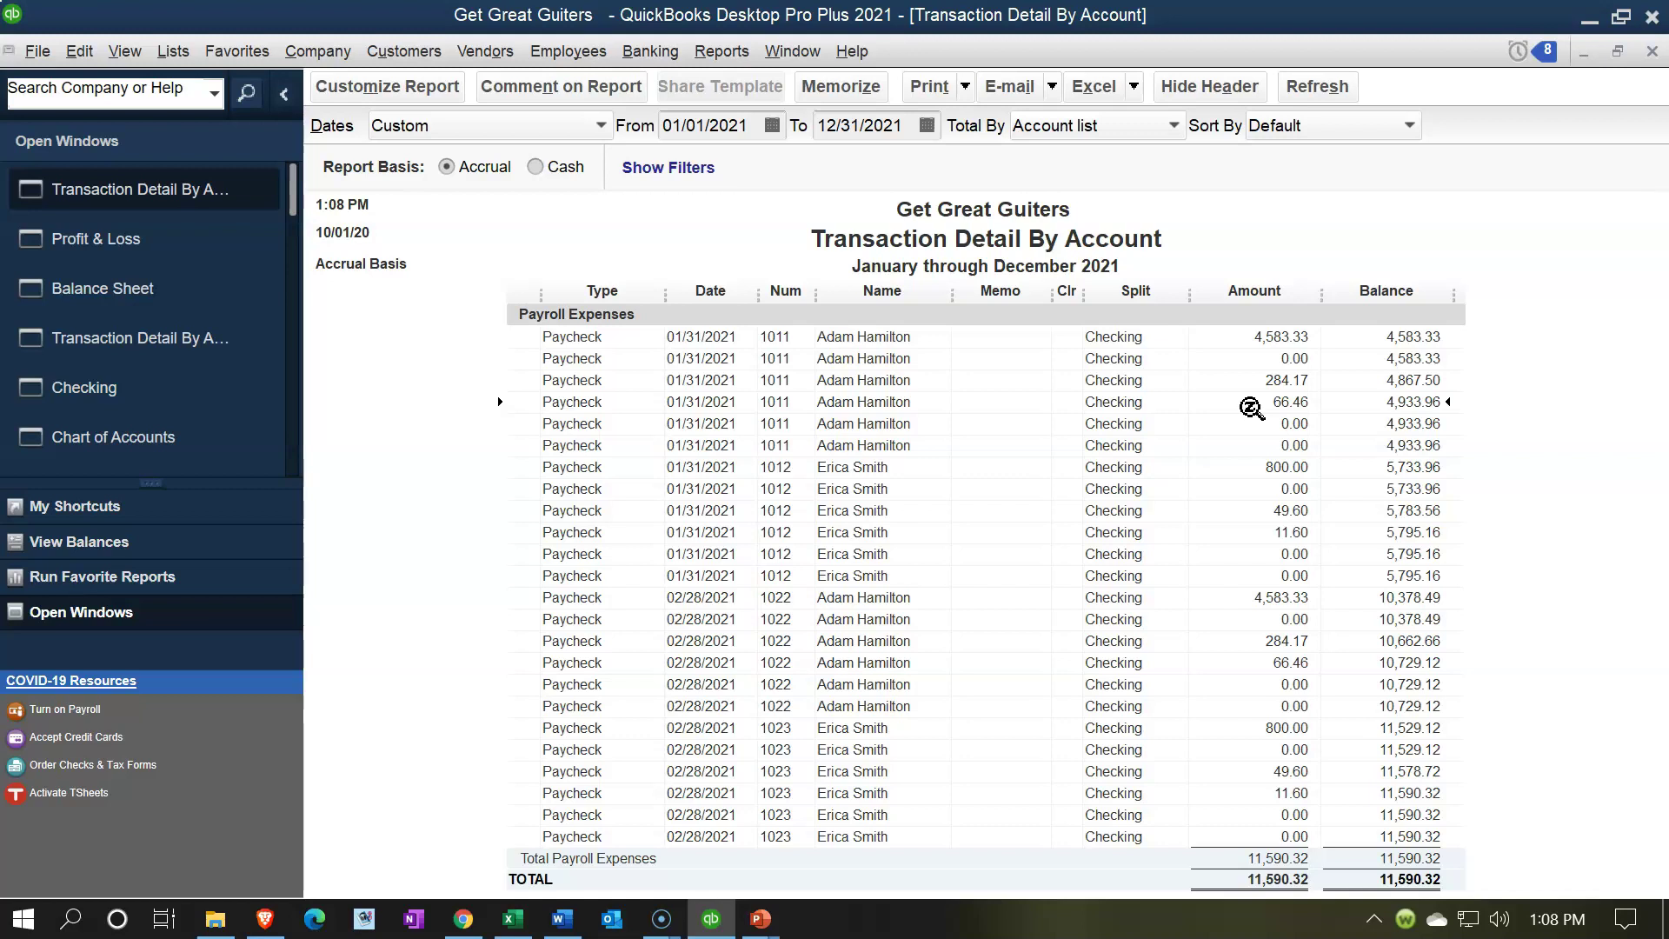
left_click(1241, 342)
left_click(1298, 657)
left_click(1293, 732)
left_click(1651, 52)
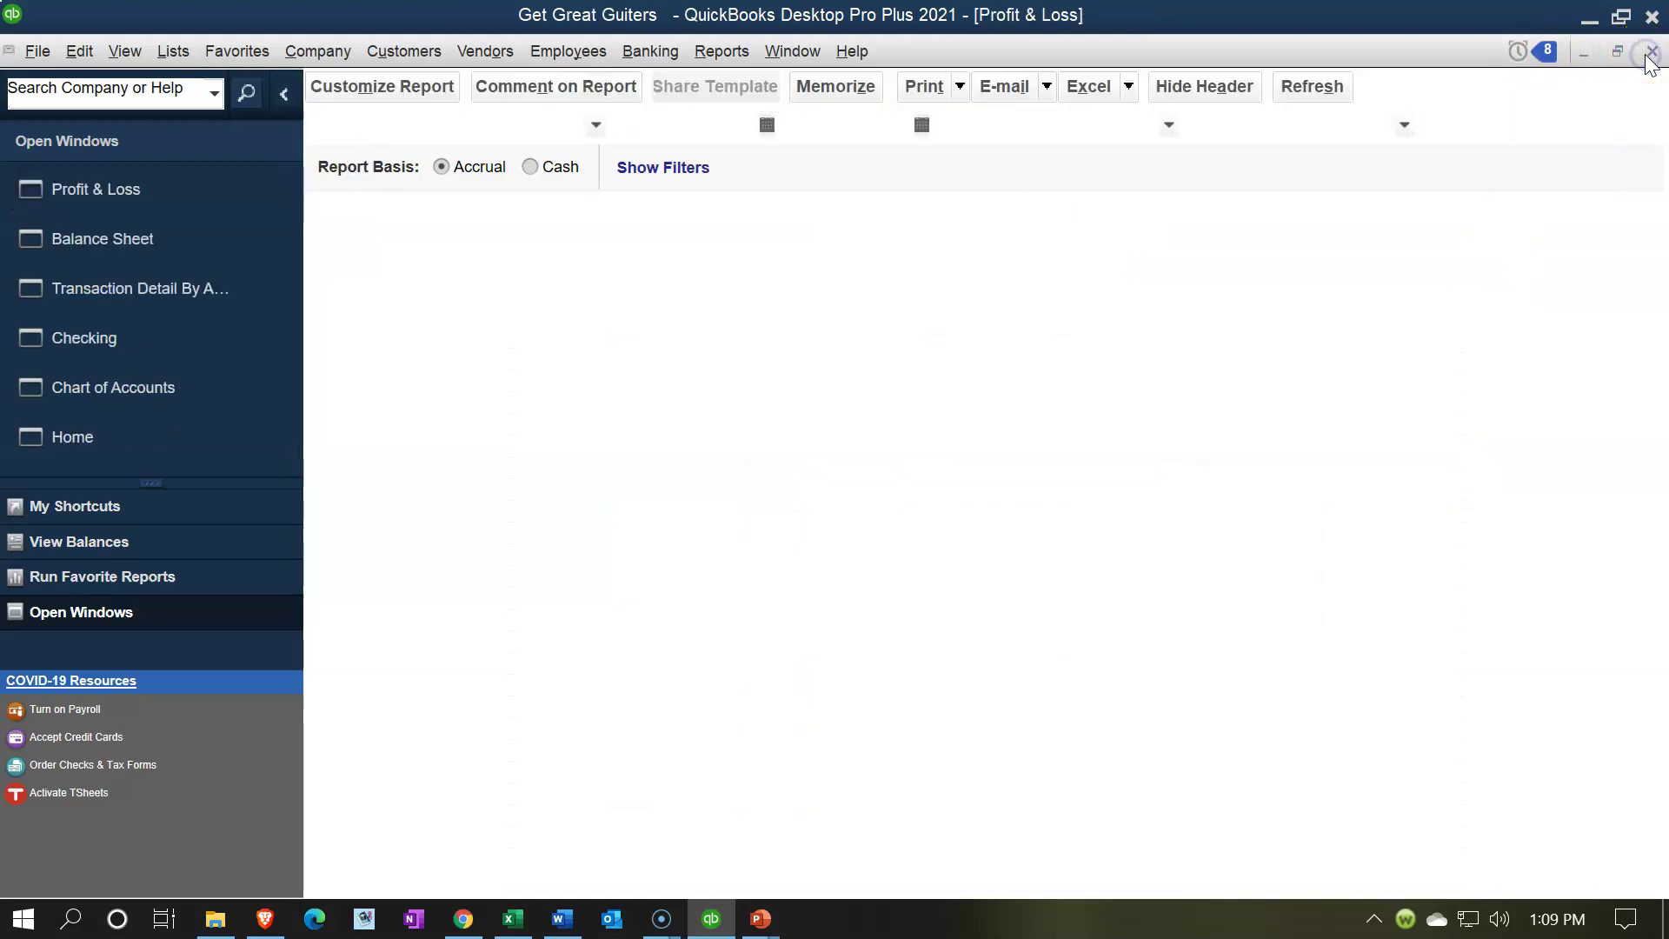
Step: Review the full Balance Sheet and the Profit & Loss report down to Net Income
left_click(158, 232)
left_click(646, 456)
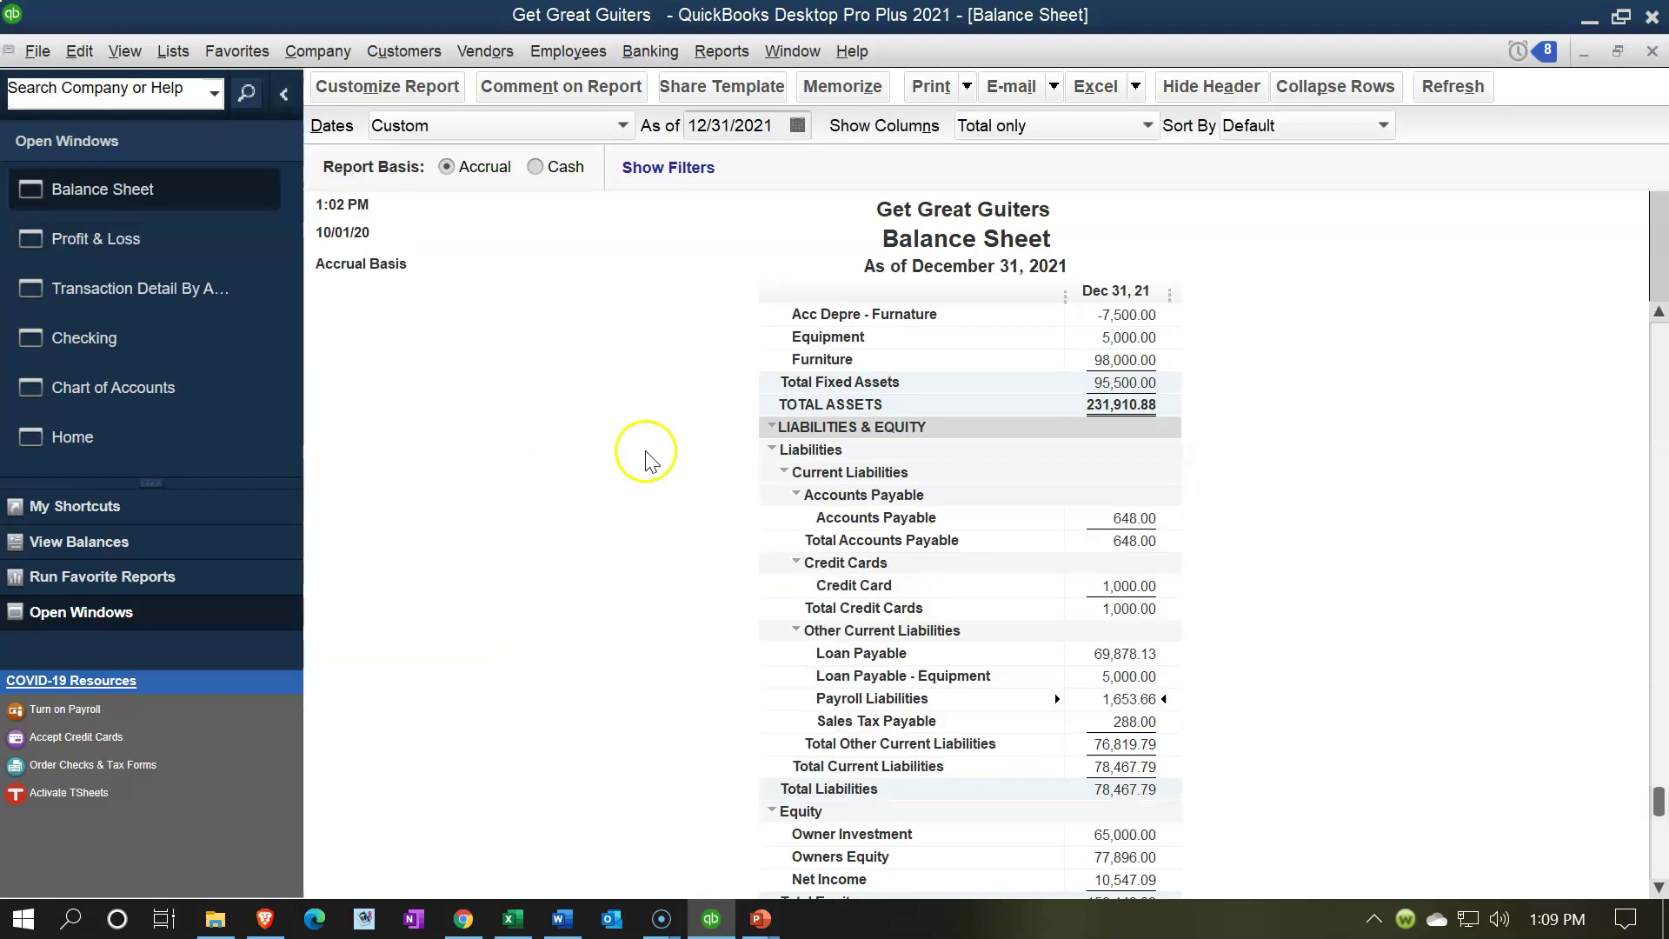
scroll(687, 453, "up", 5)
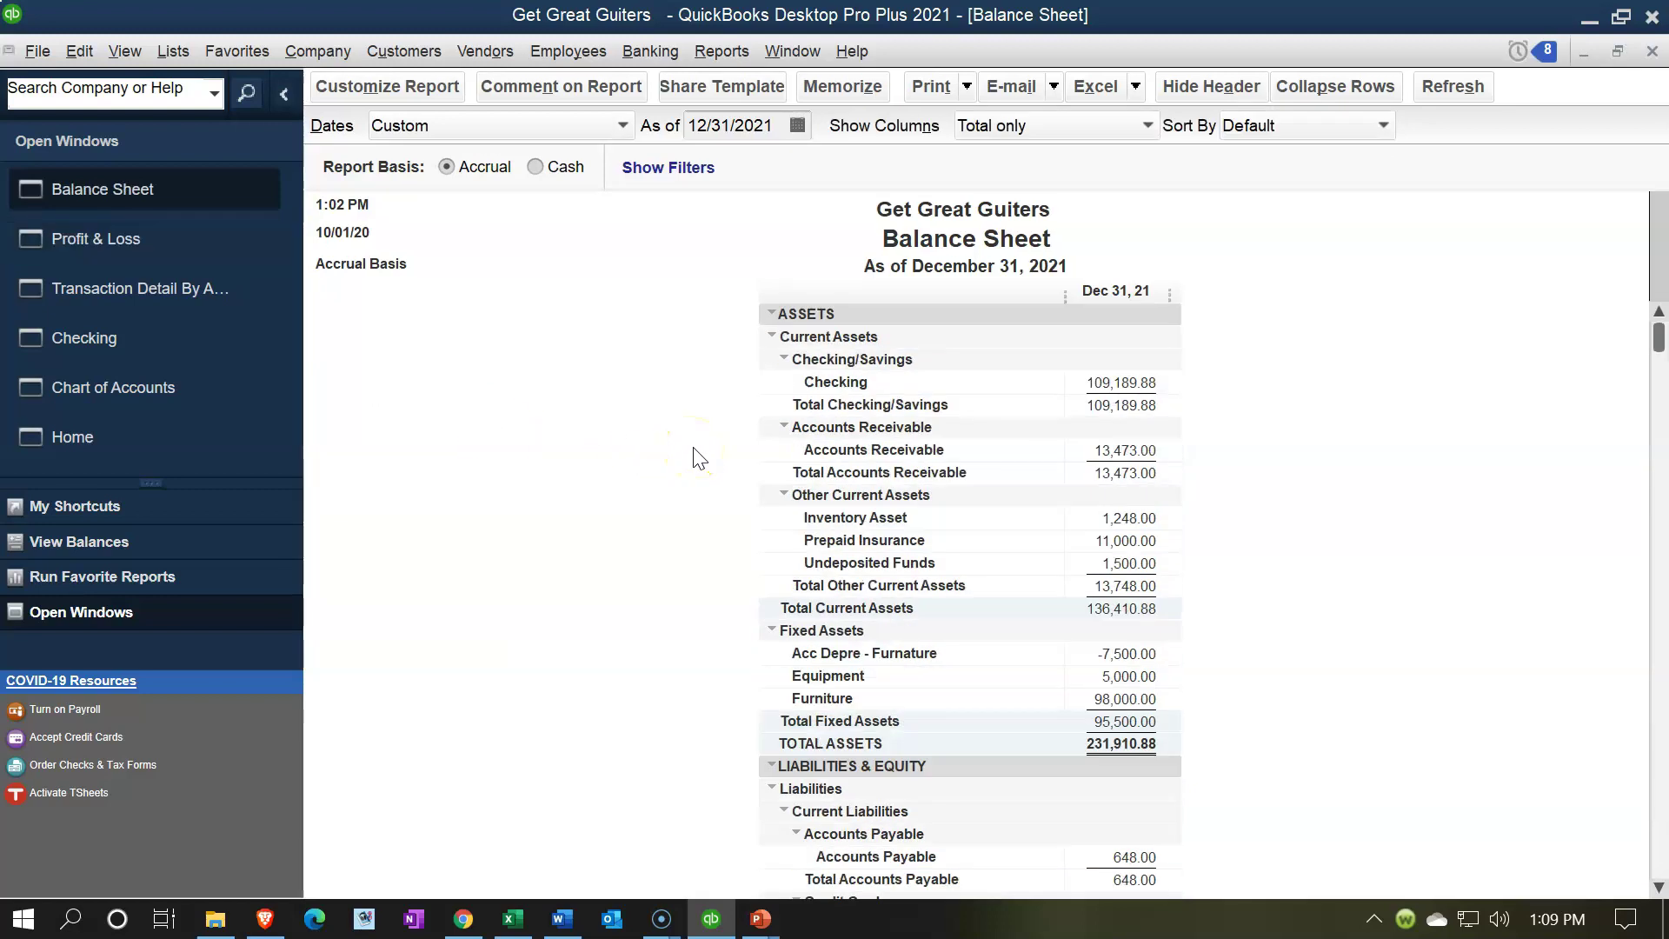
scroll(700, 458, "down", 5)
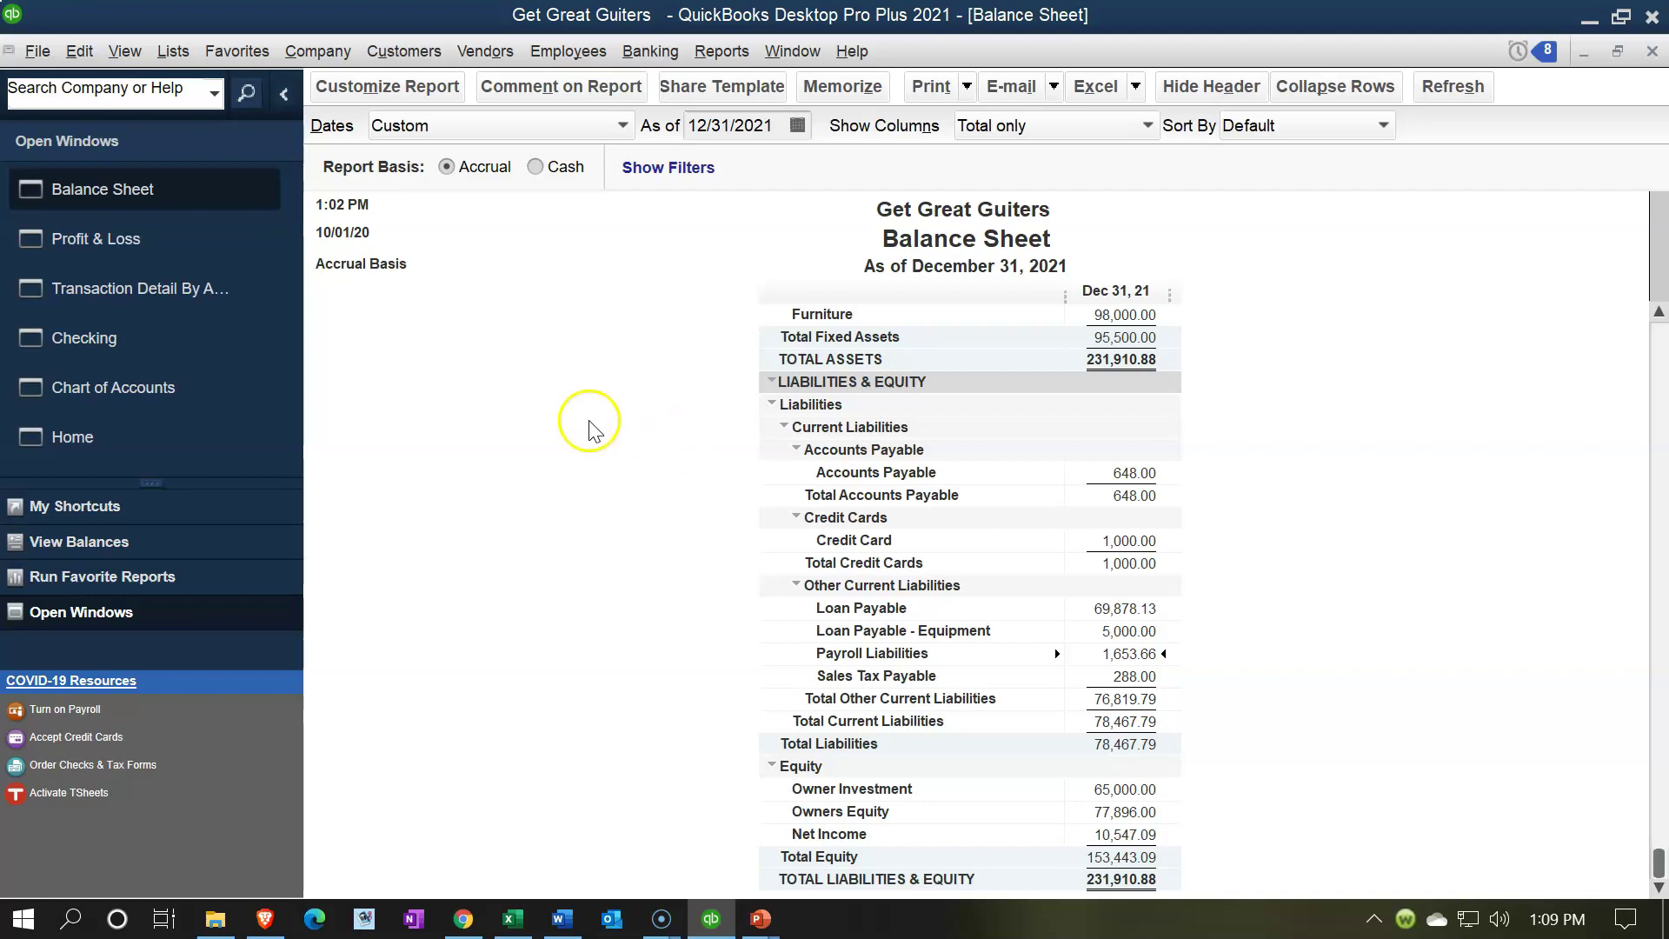
left_click(166, 256)
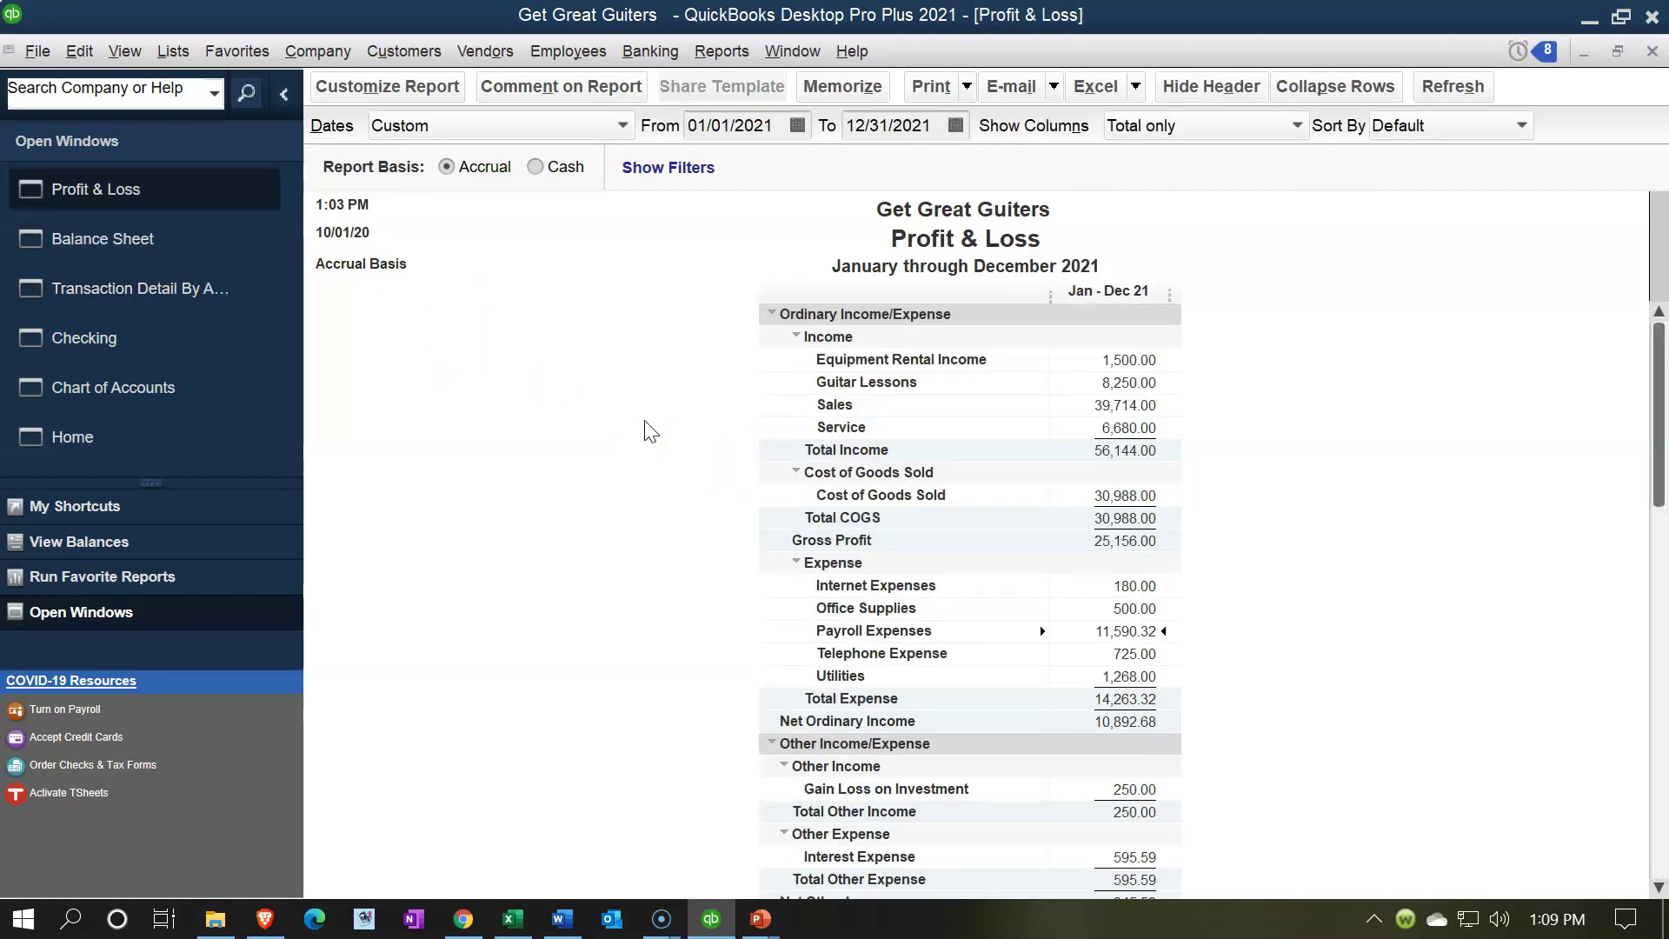
scroll(651, 432, "down", 2)
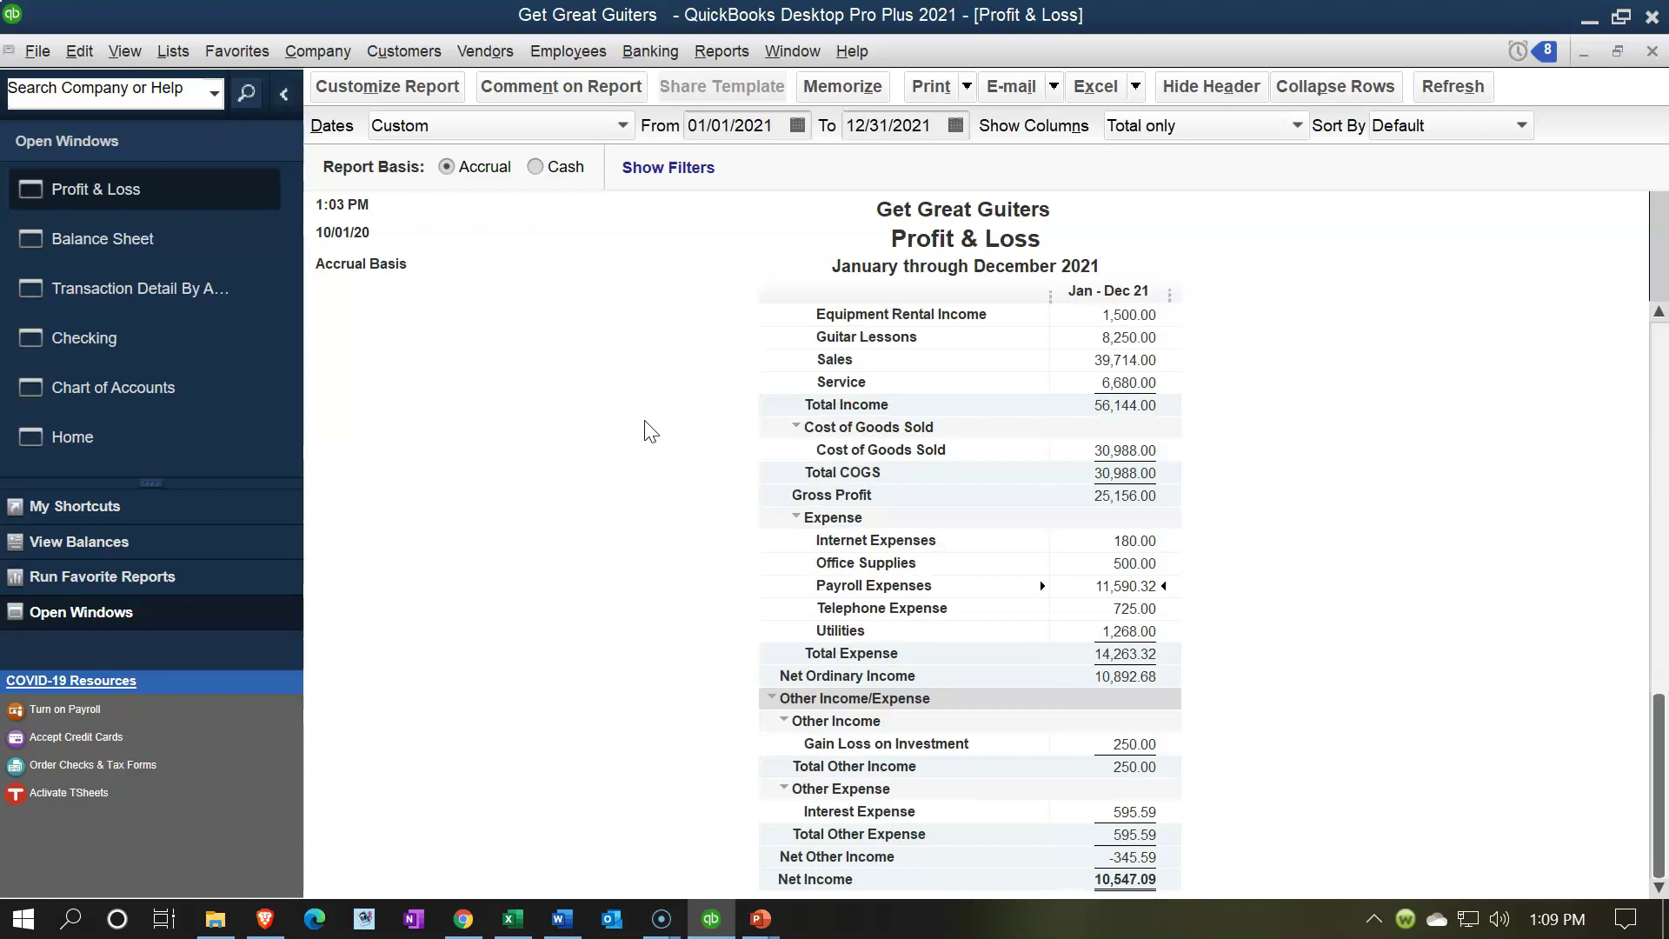
Step: Create a Trial Balance report for 01/01/2021 to 12/31/2021 and view it down to the totals
left_click(719, 54)
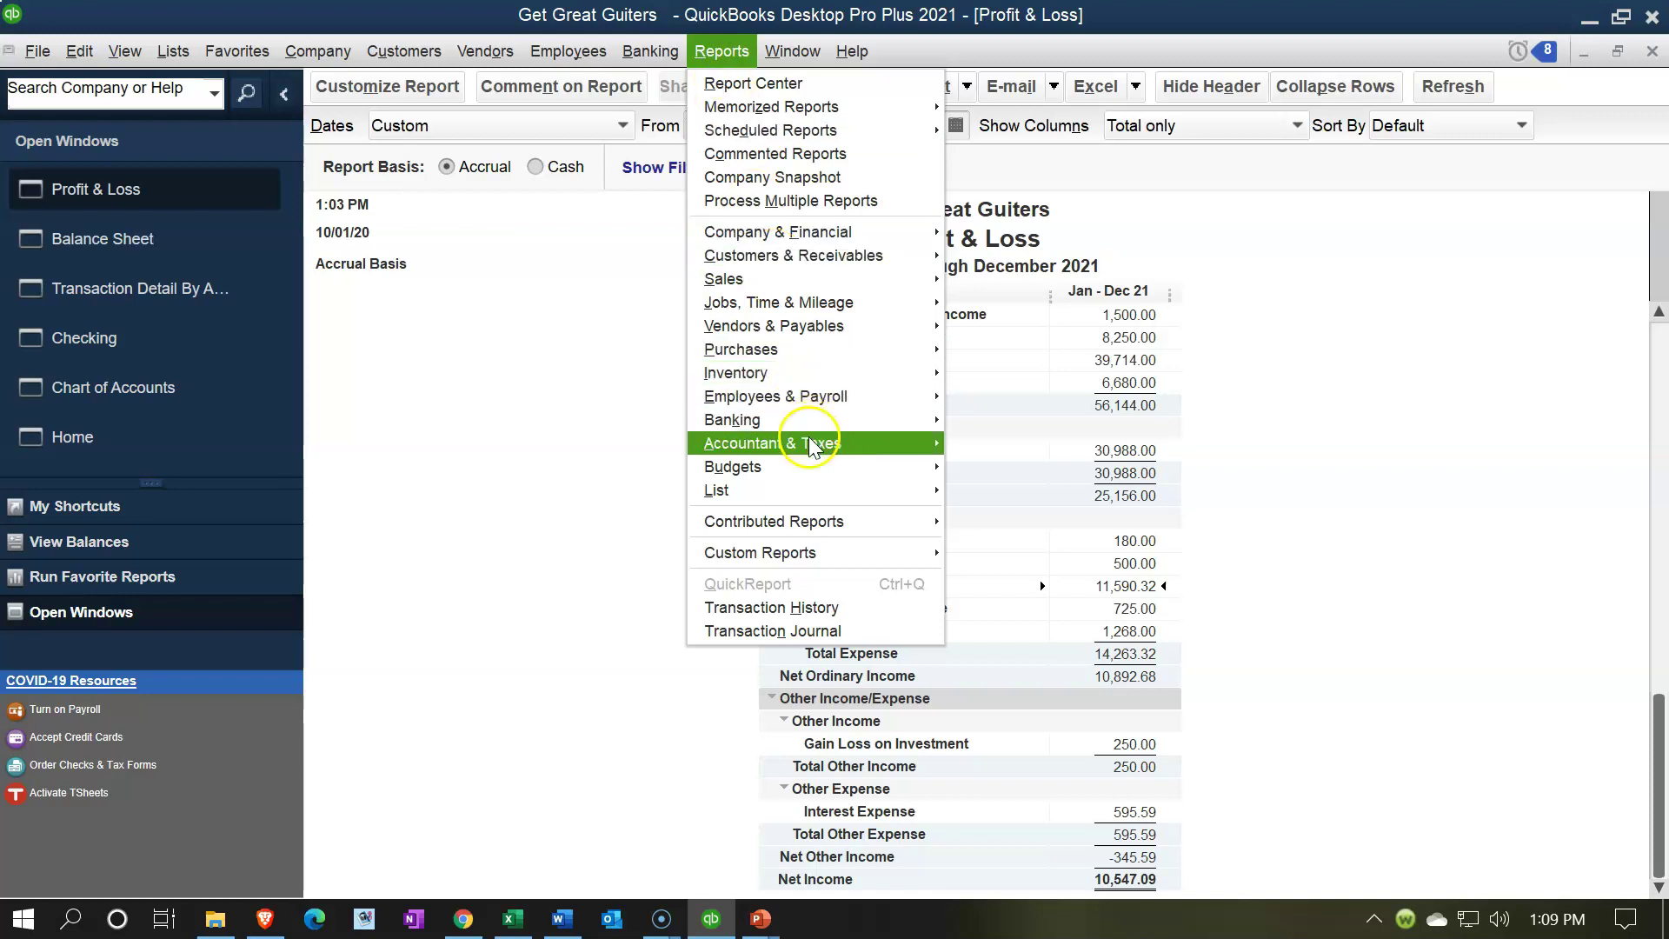
mouse_move(822, 448)
left_click(963, 447)
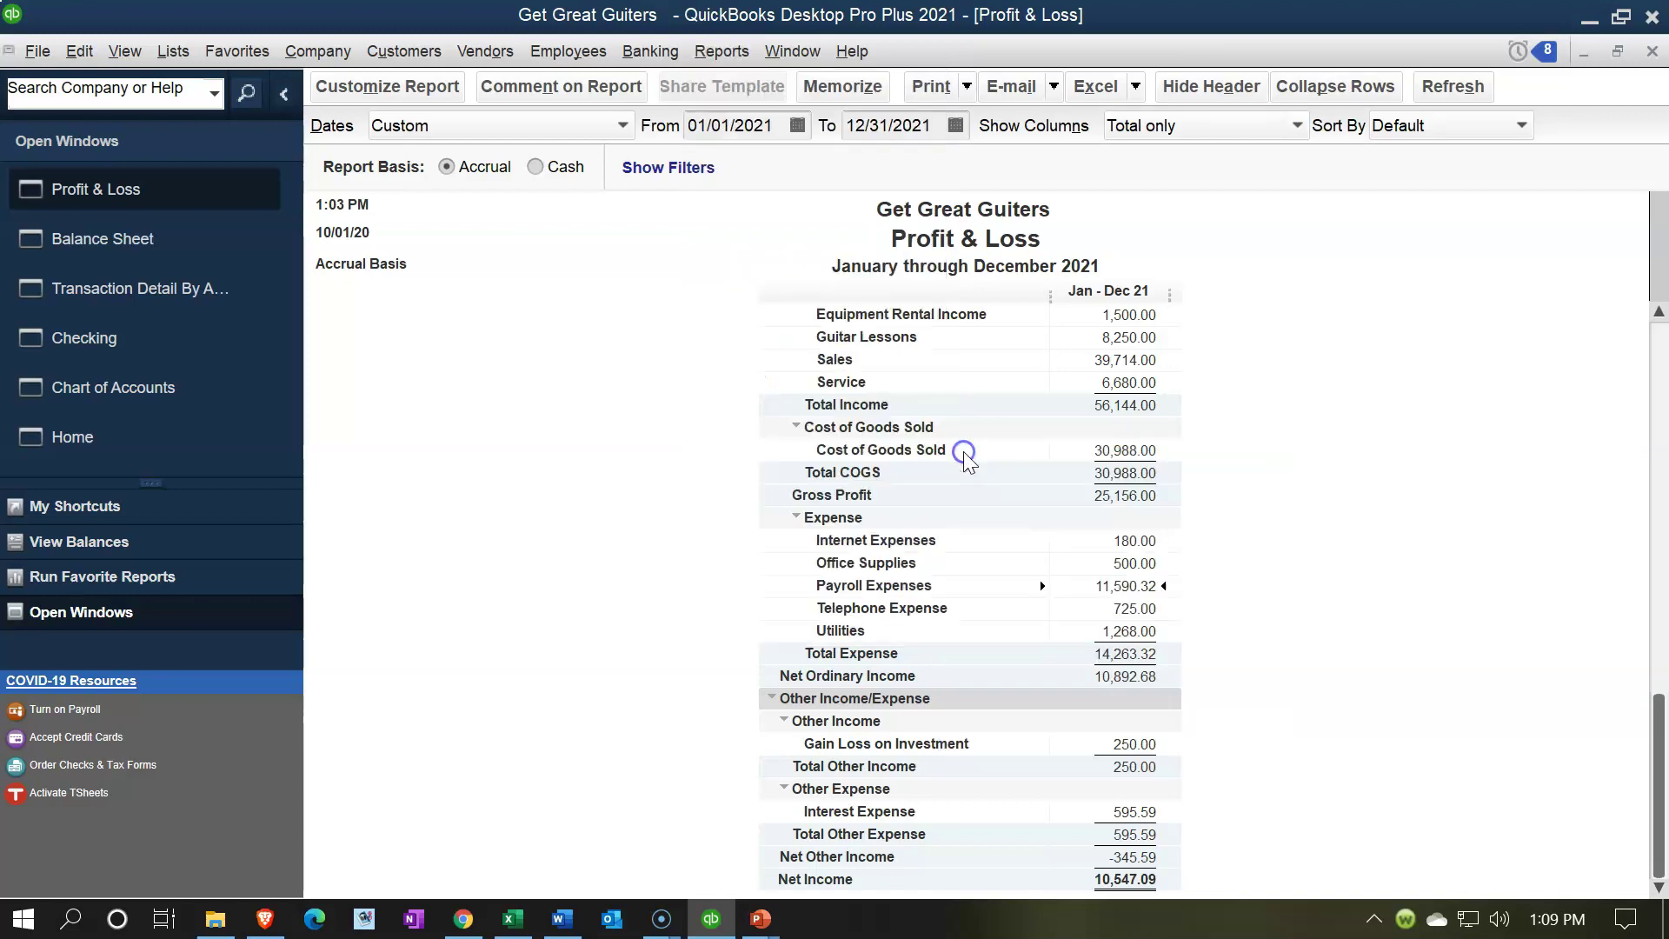
key("Tab")
type("01/01/2021")
key("Tab")
type("12/31/2021")
key("Tab")
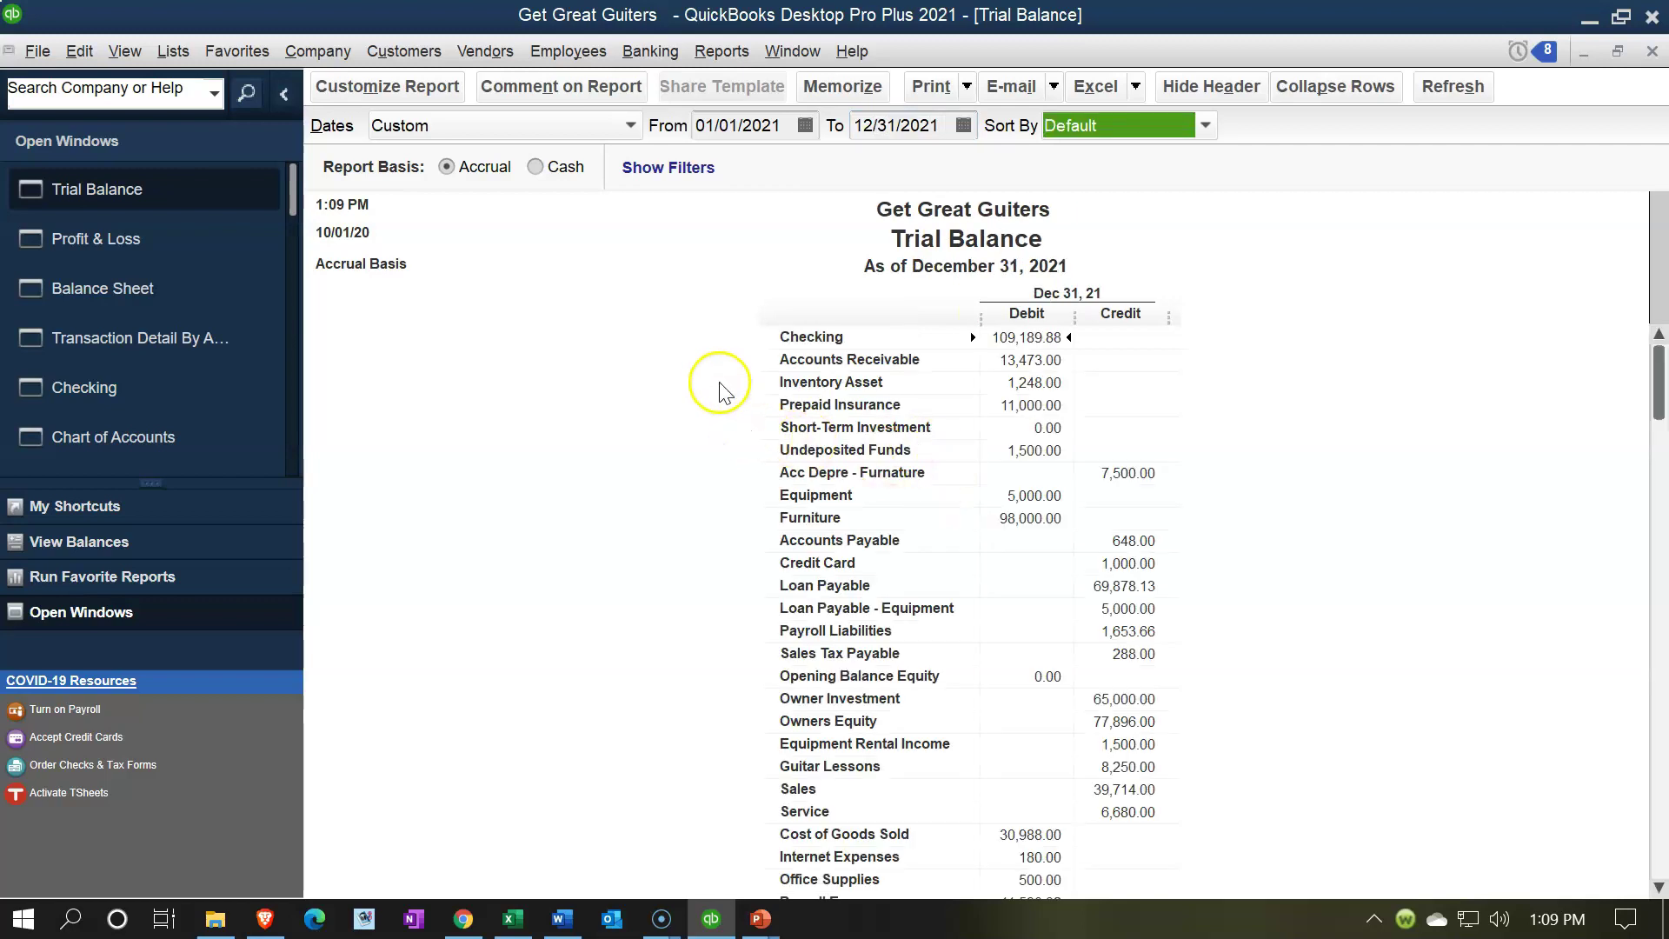
scroll(720, 391, "down", 2)
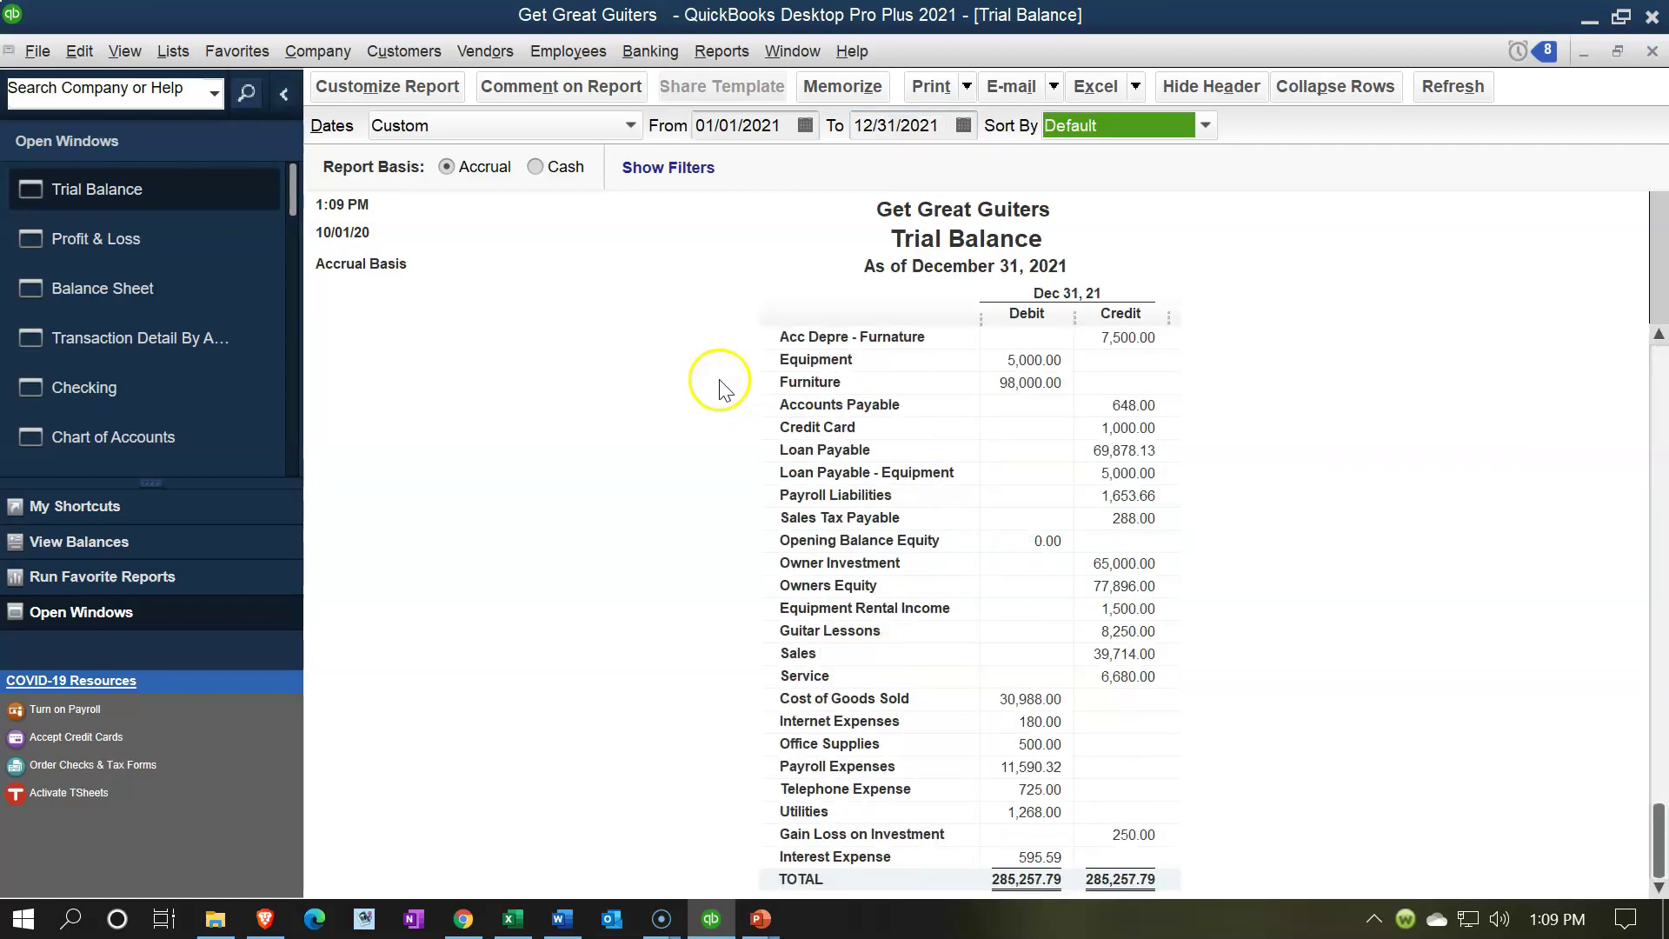